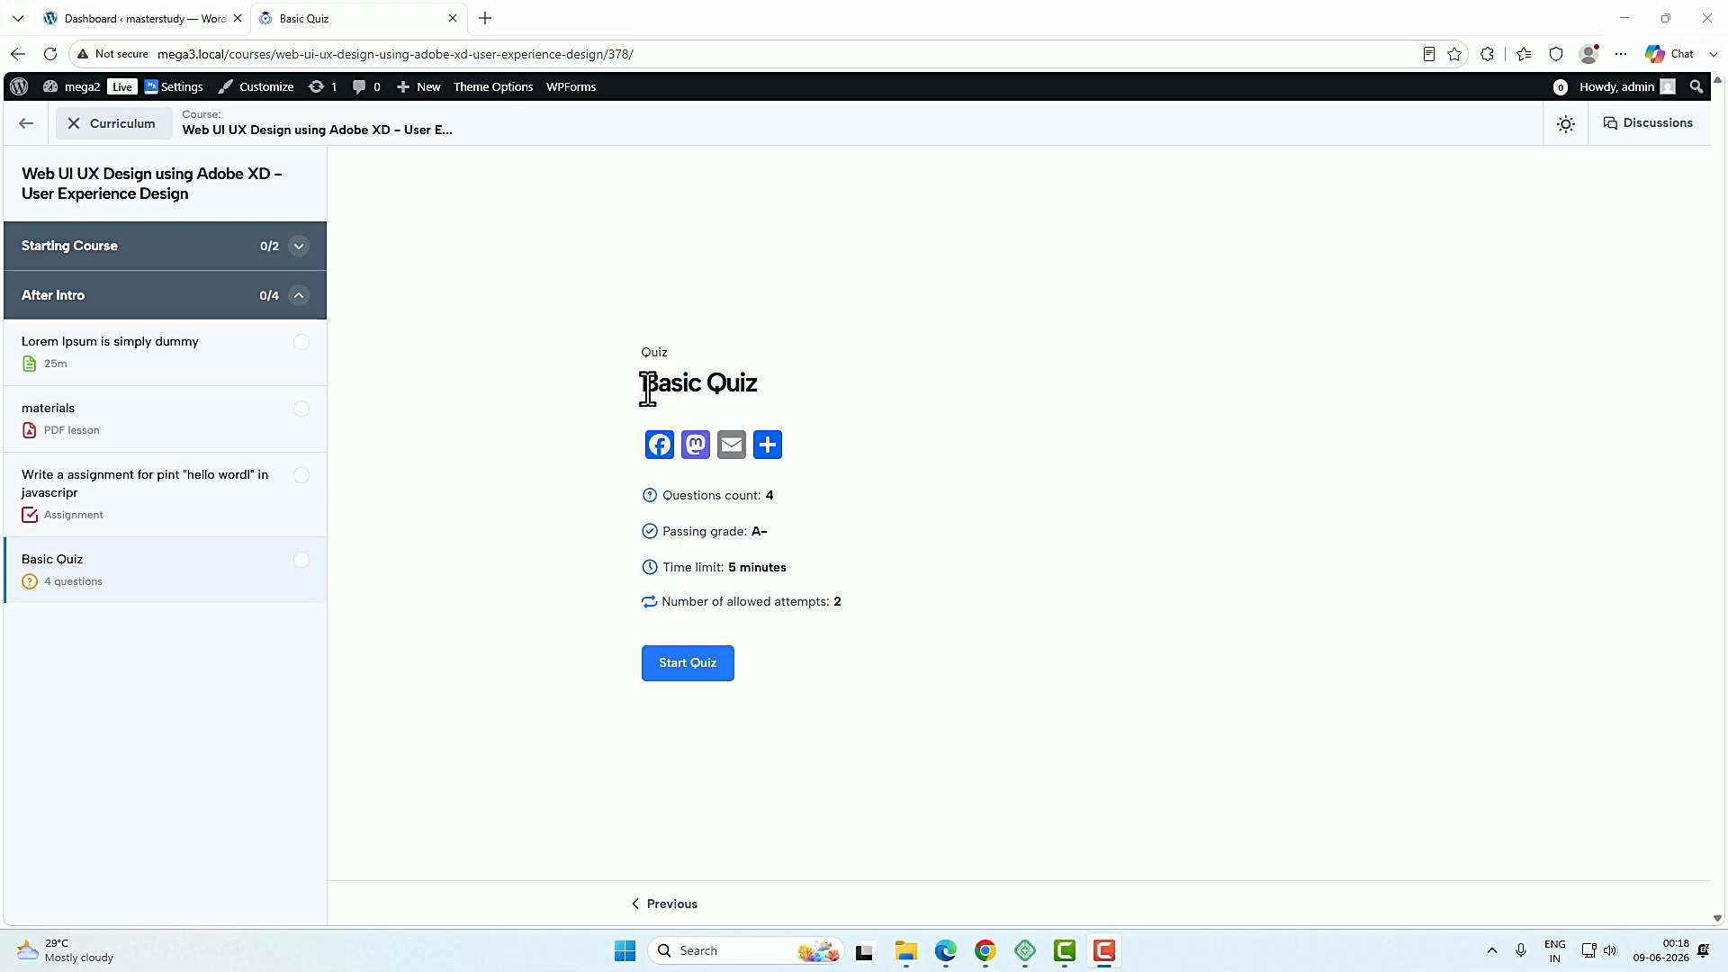
Copy the quiz title "Basic Quiz" from the quiz start page.
{"action": "left_click_drag", "start_coordinate": [640, 388], "coordinate": [765, 387]}
{"action": "key", "text": "ctrl+c"}
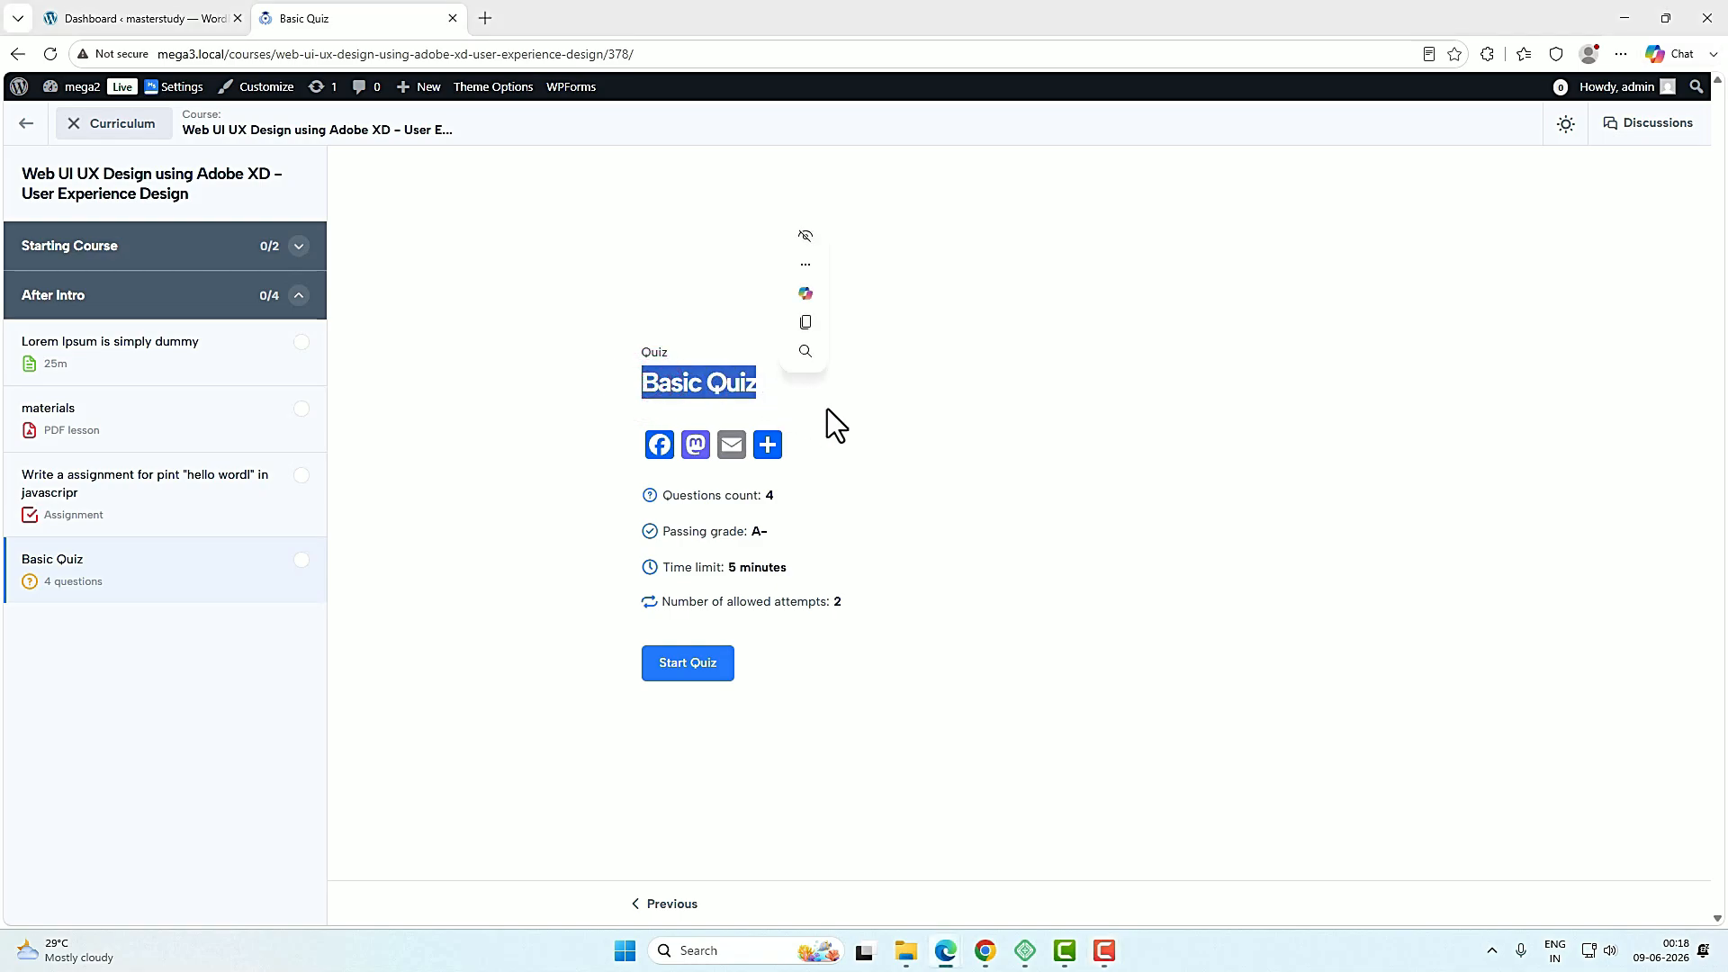
{"action": "left_click", "coordinate": [857, 421]}
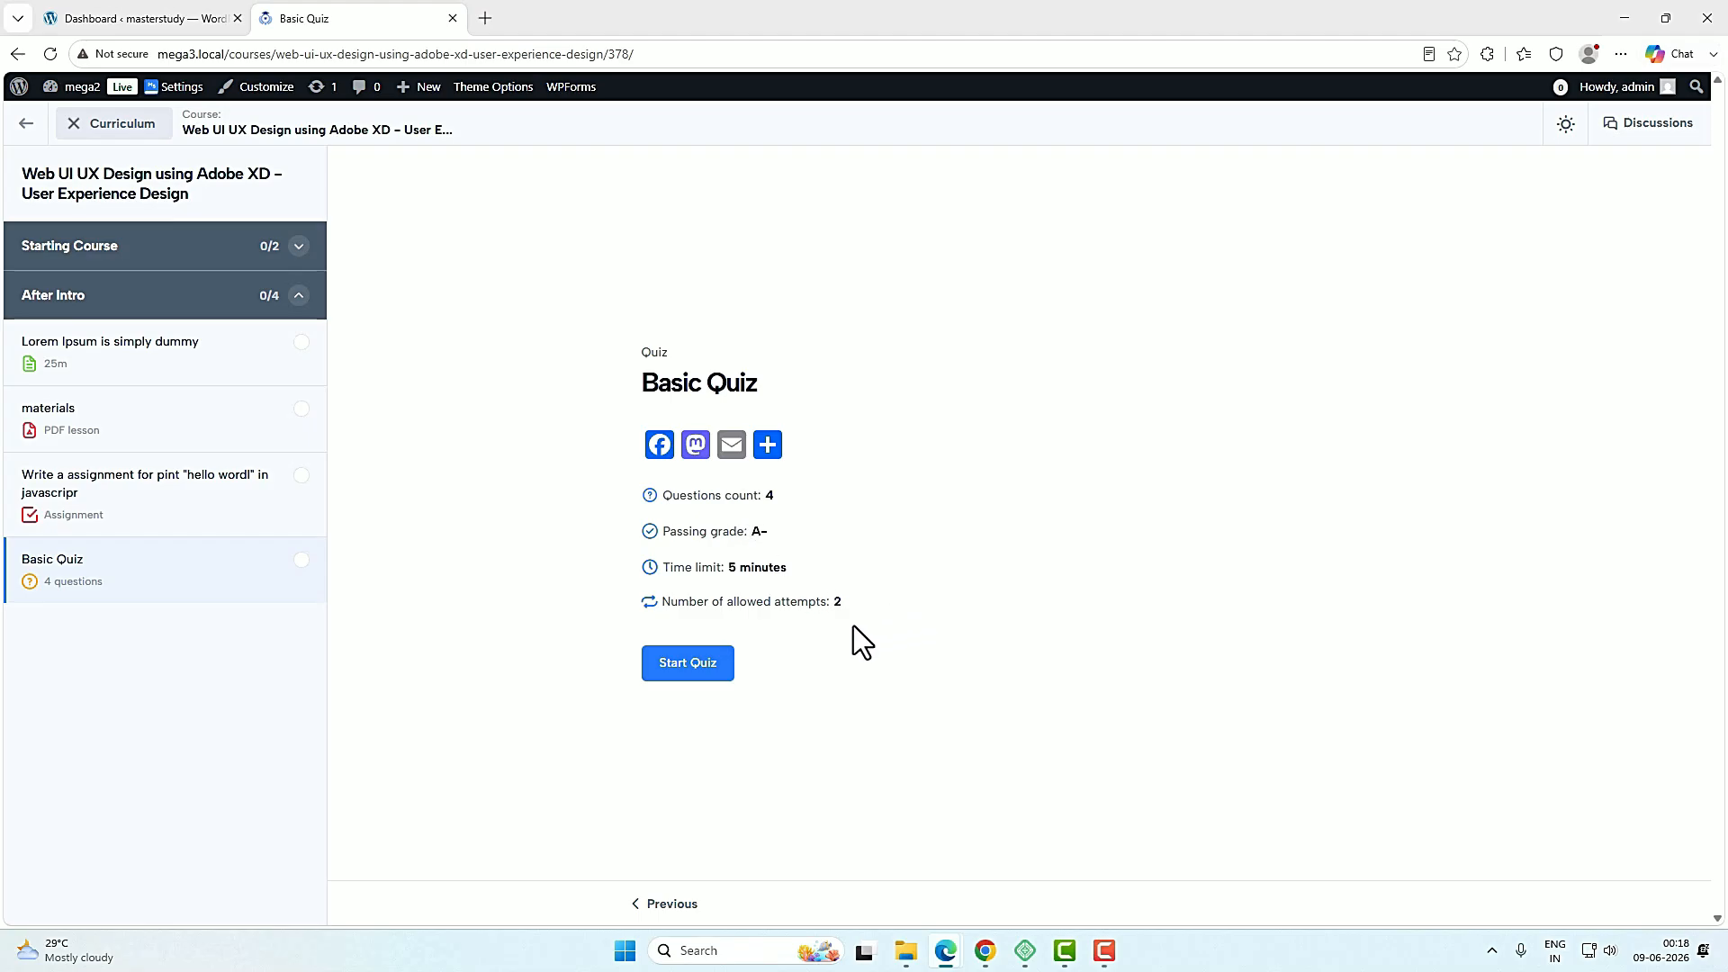
Start the quiz and answer the first three questions with True, Paris, and Java plus Python.
{"action": "left_click", "coordinate": [704, 666]}
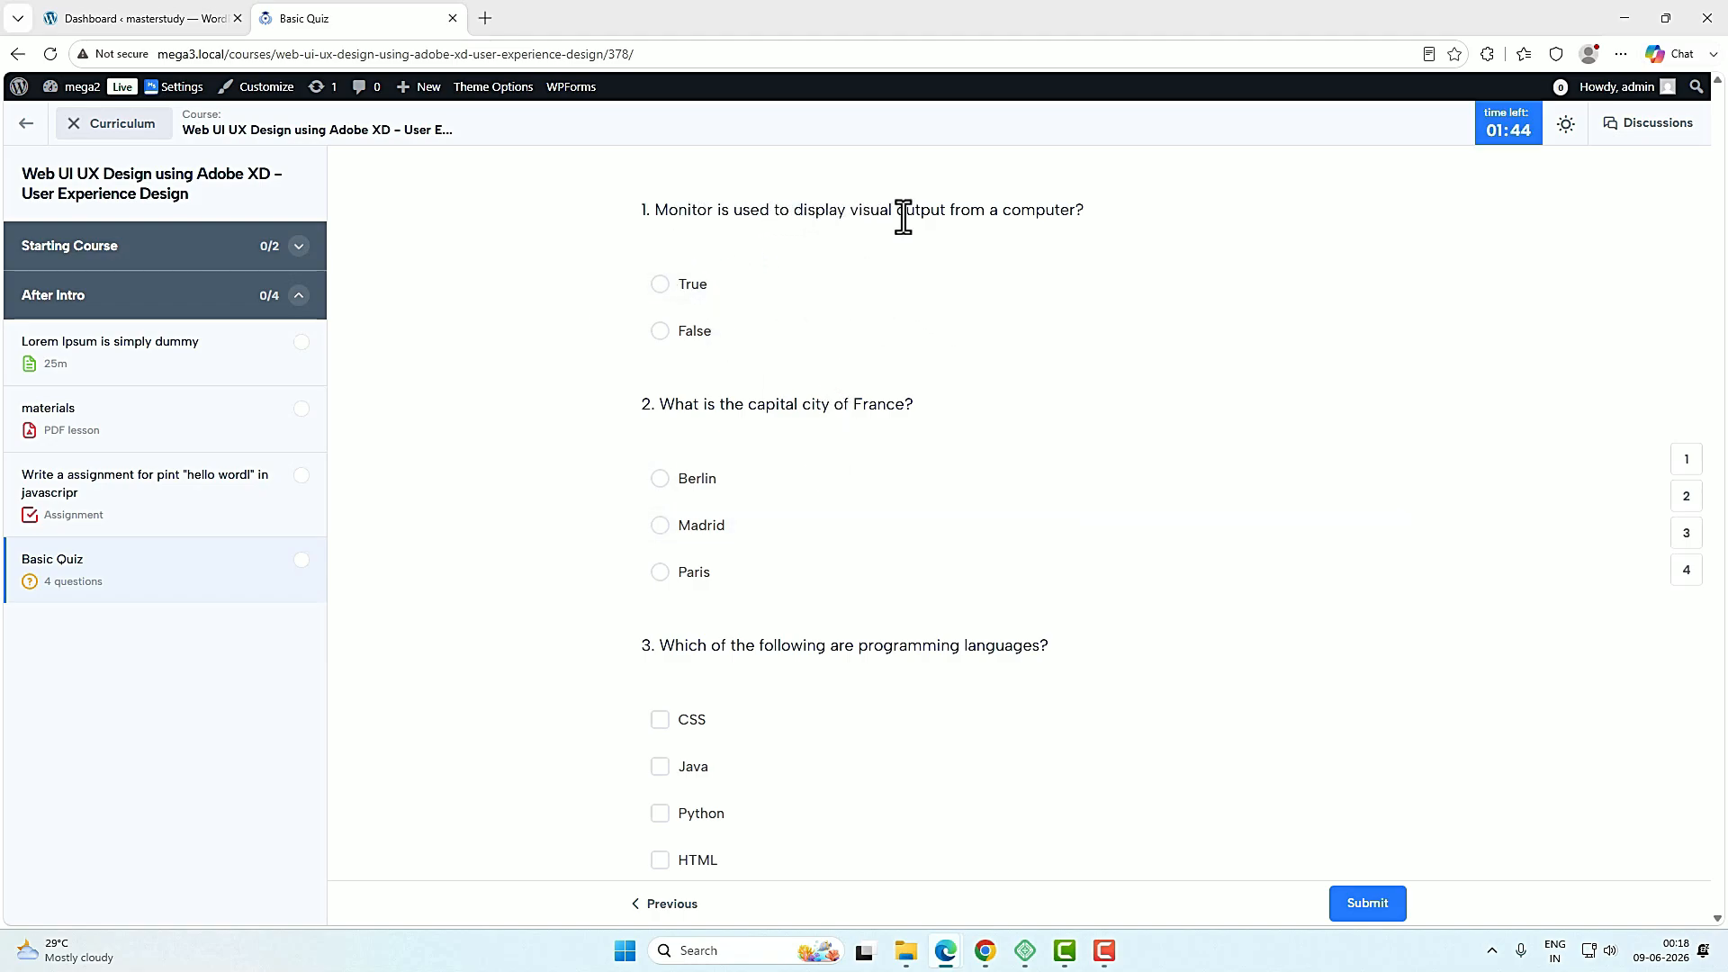
{"action": "left_click", "coordinate": [697, 288]}
{"action": "left_click", "coordinate": [666, 570]}
{"action": "scroll", "coordinate": [955, 576], "scroll_direction": "down", "scroll_amount": 4}
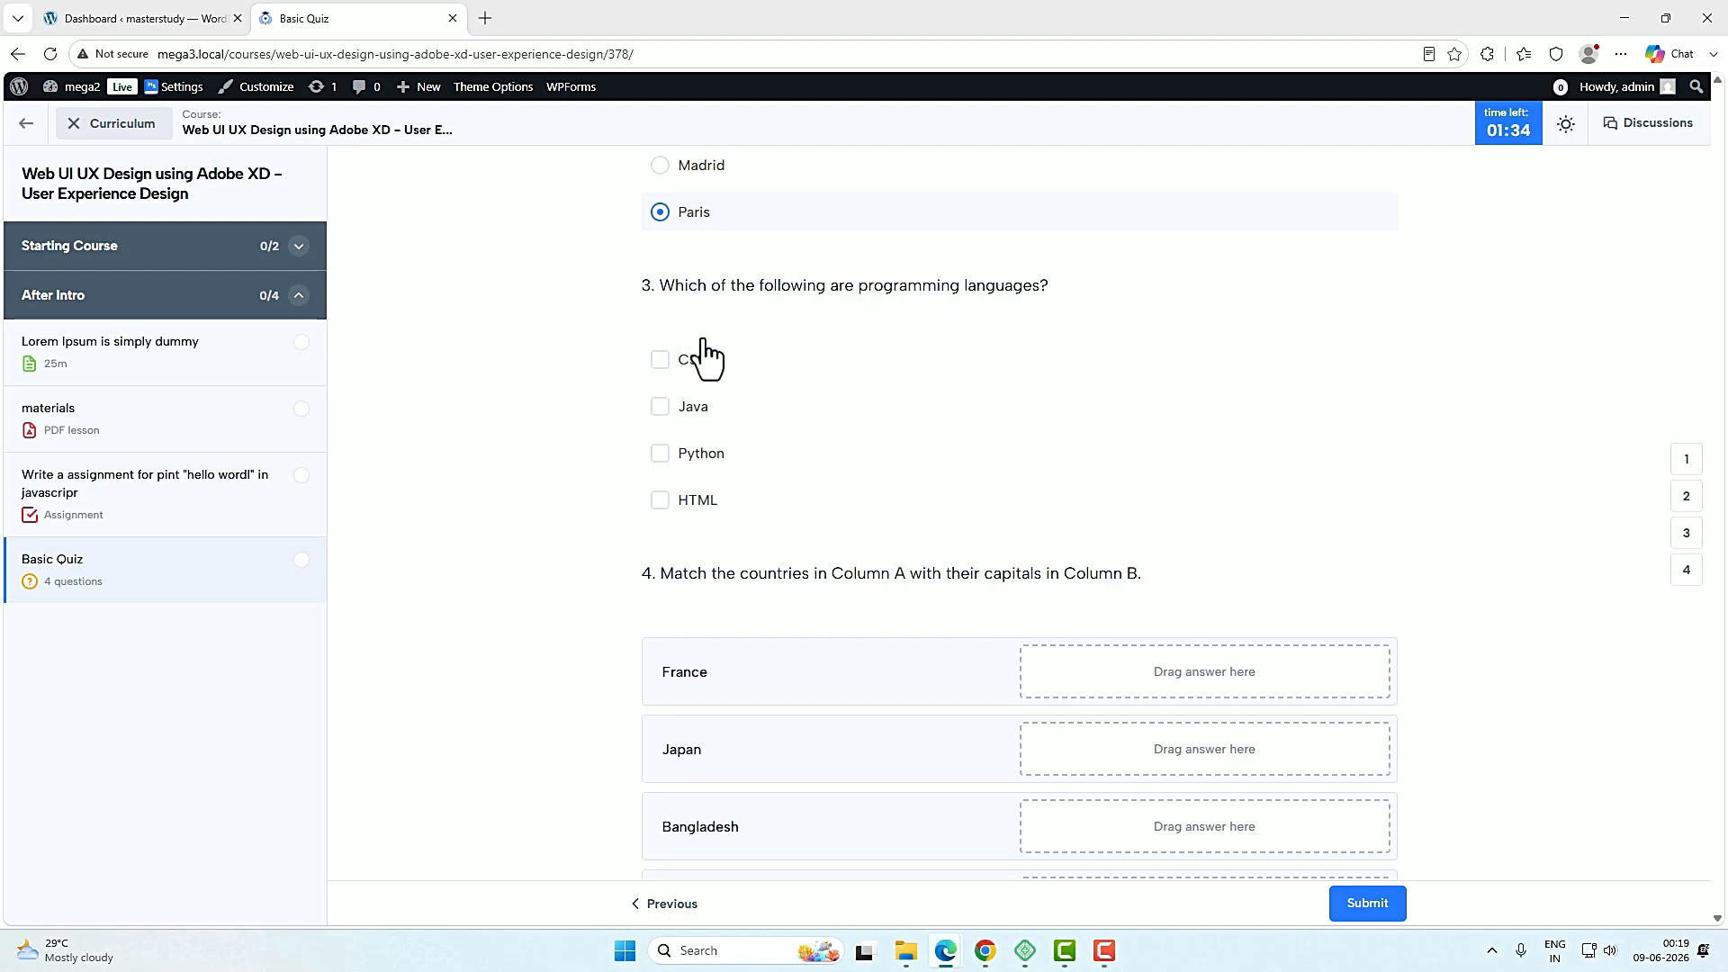
{"action": "left_click", "coordinate": [660, 410]}
{"action": "left_click", "coordinate": [658, 453]}
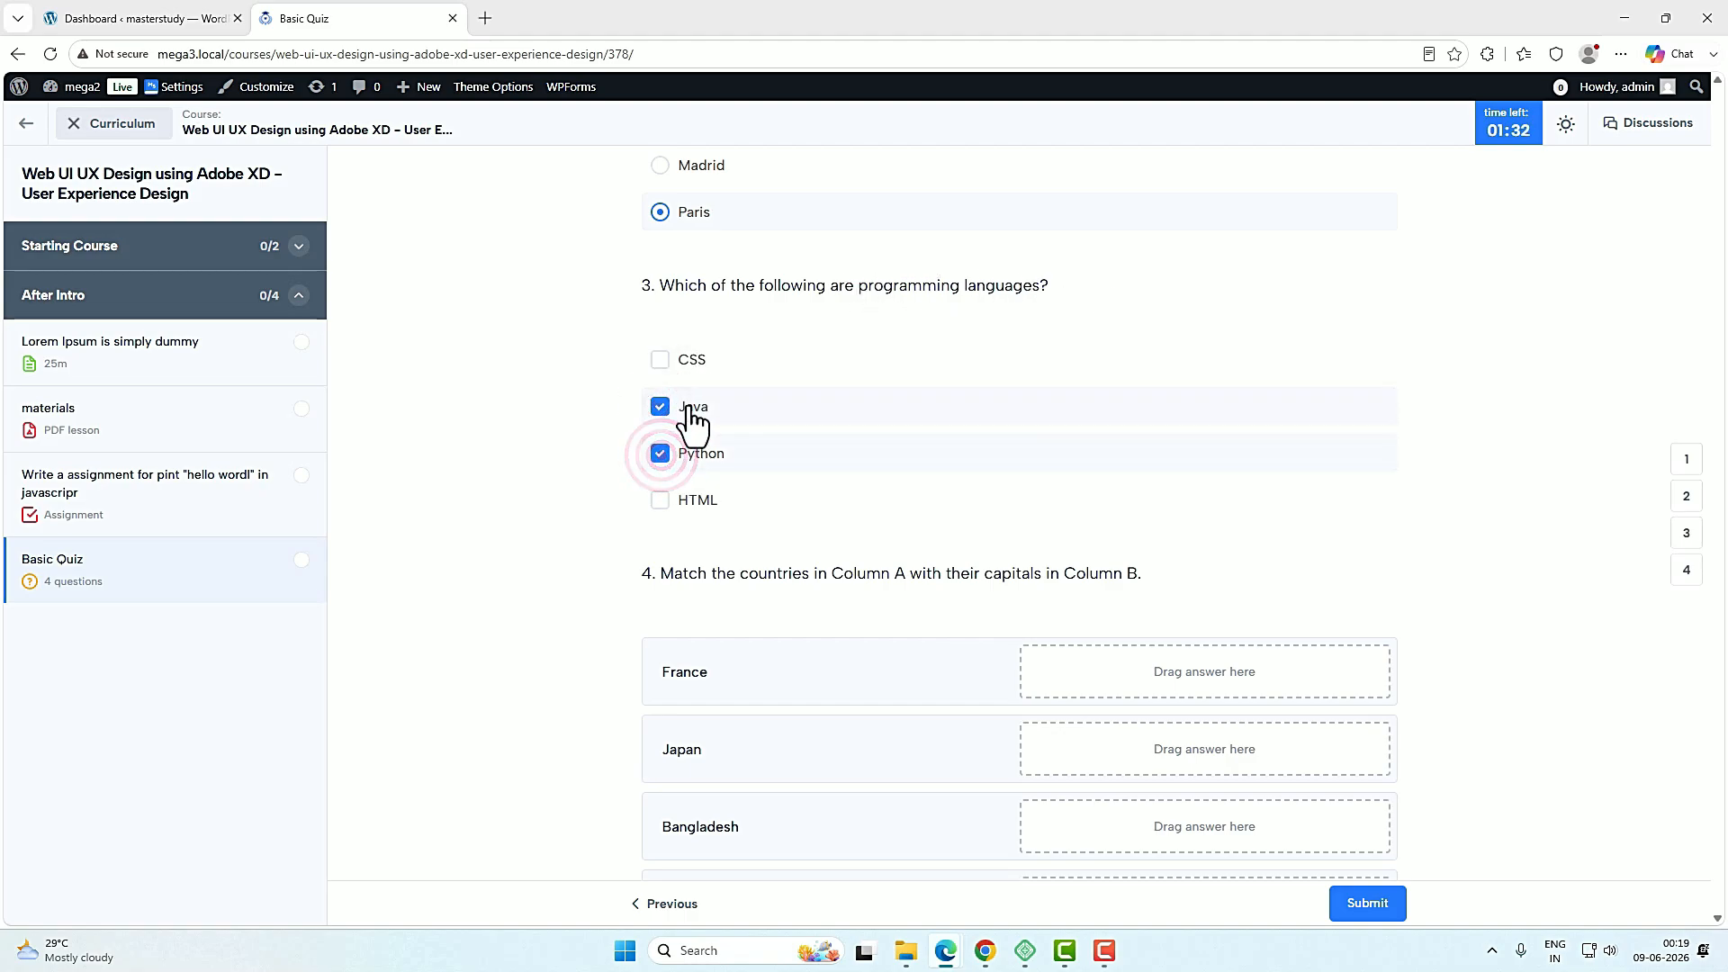
Match the countries in question 4 with their capitals: France–Paris, Japan–Tokyo, Bangladesh–Dhaka and India–Delhi.
{"action": "scroll", "coordinate": [891, 585], "scroll_direction": "down", "scroll_amount": 2}
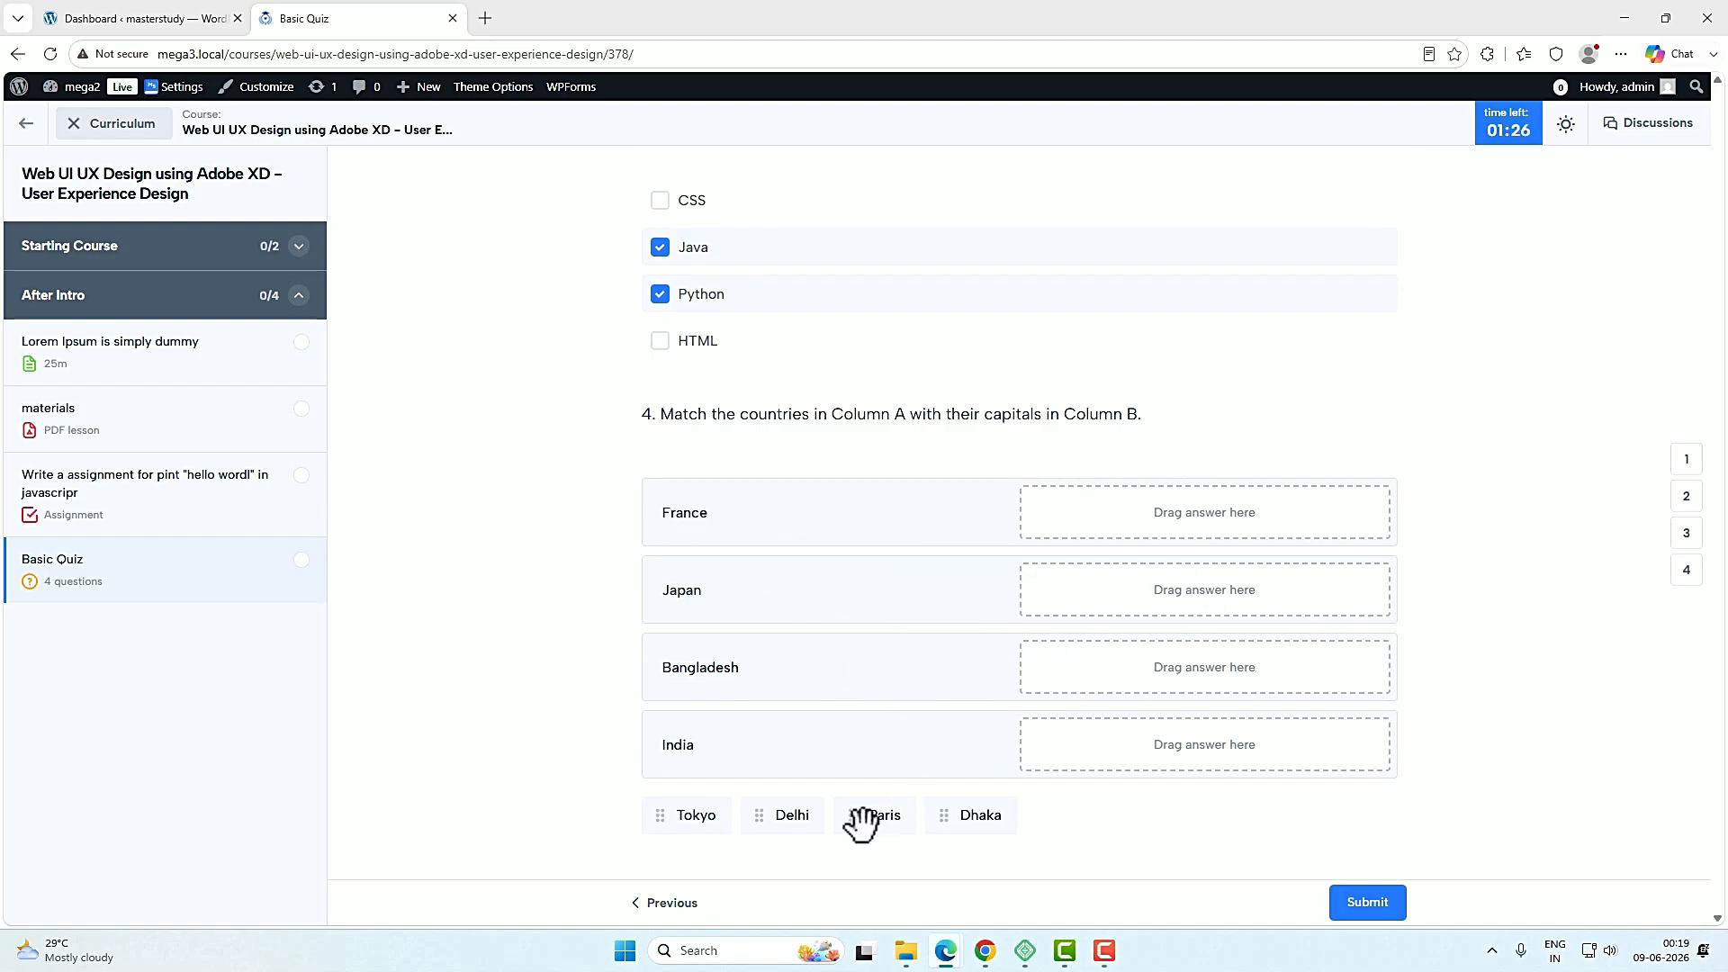
{"action": "left_click_drag", "start_coordinate": [891, 819], "coordinate": [1152, 538]}
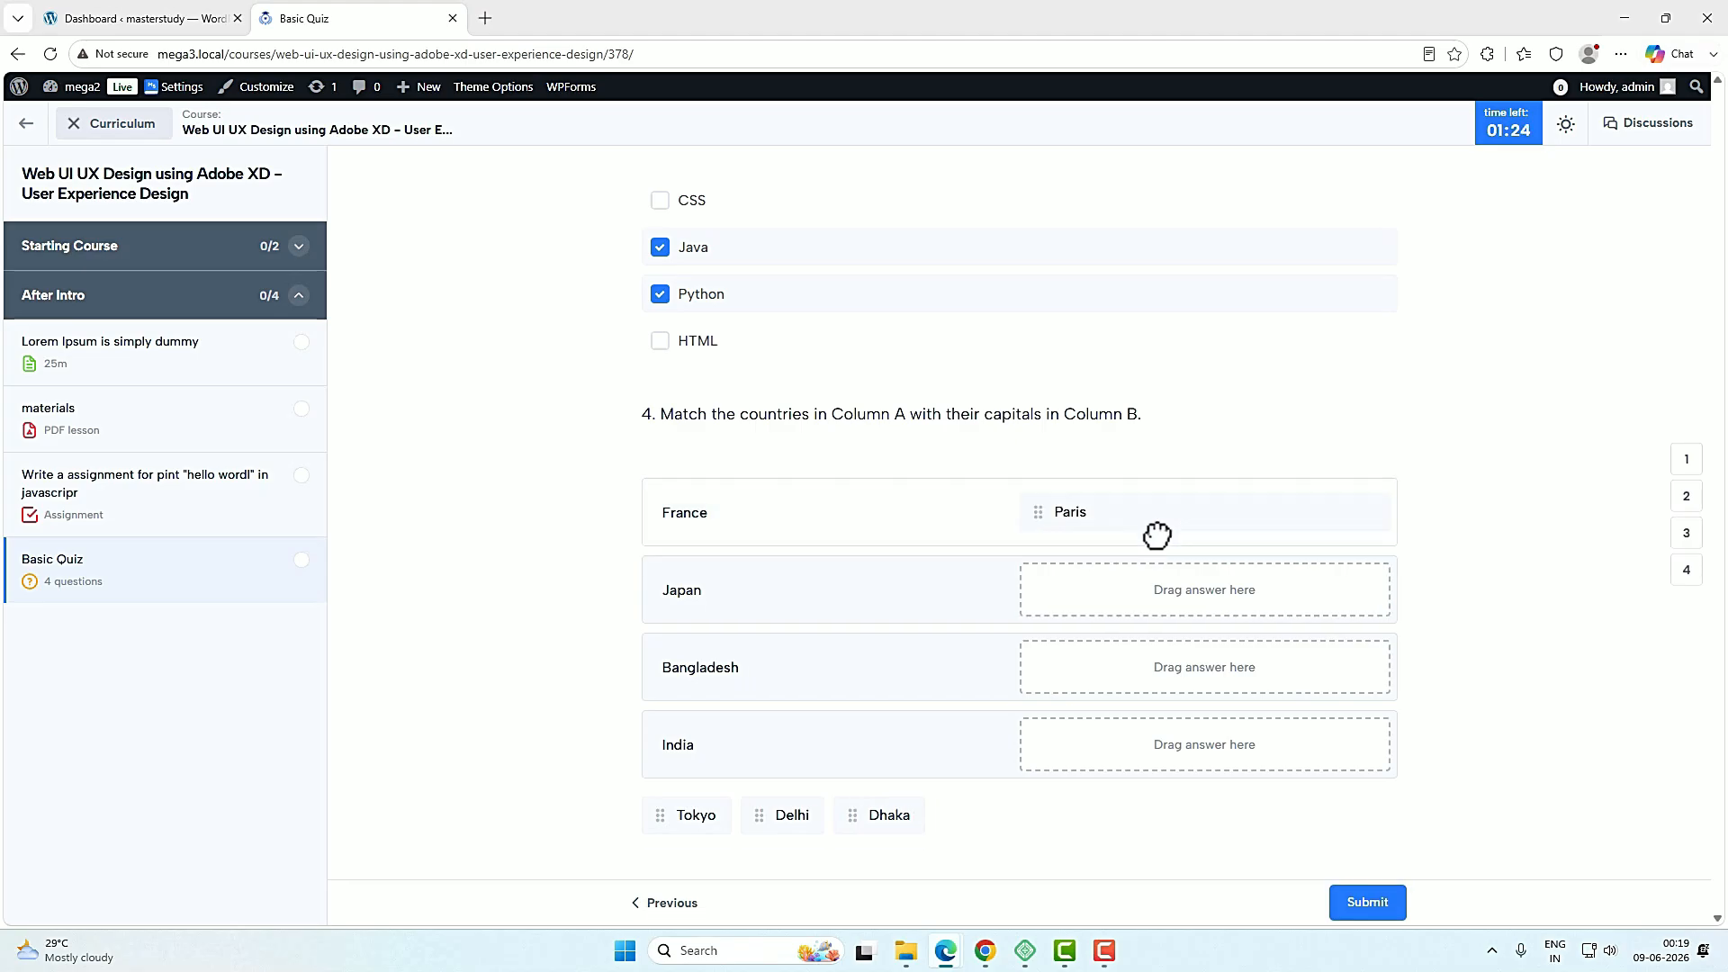
{"action": "left_click_drag", "start_coordinate": [706, 823], "coordinate": [1170, 602]}
{"action": "left_click_drag", "start_coordinate": [783, 816], "coordinate": [1121, 695]}
{"action": "left_click_drag", "start_coordinate": [686, 814], "coordinate": [1122, 791]}
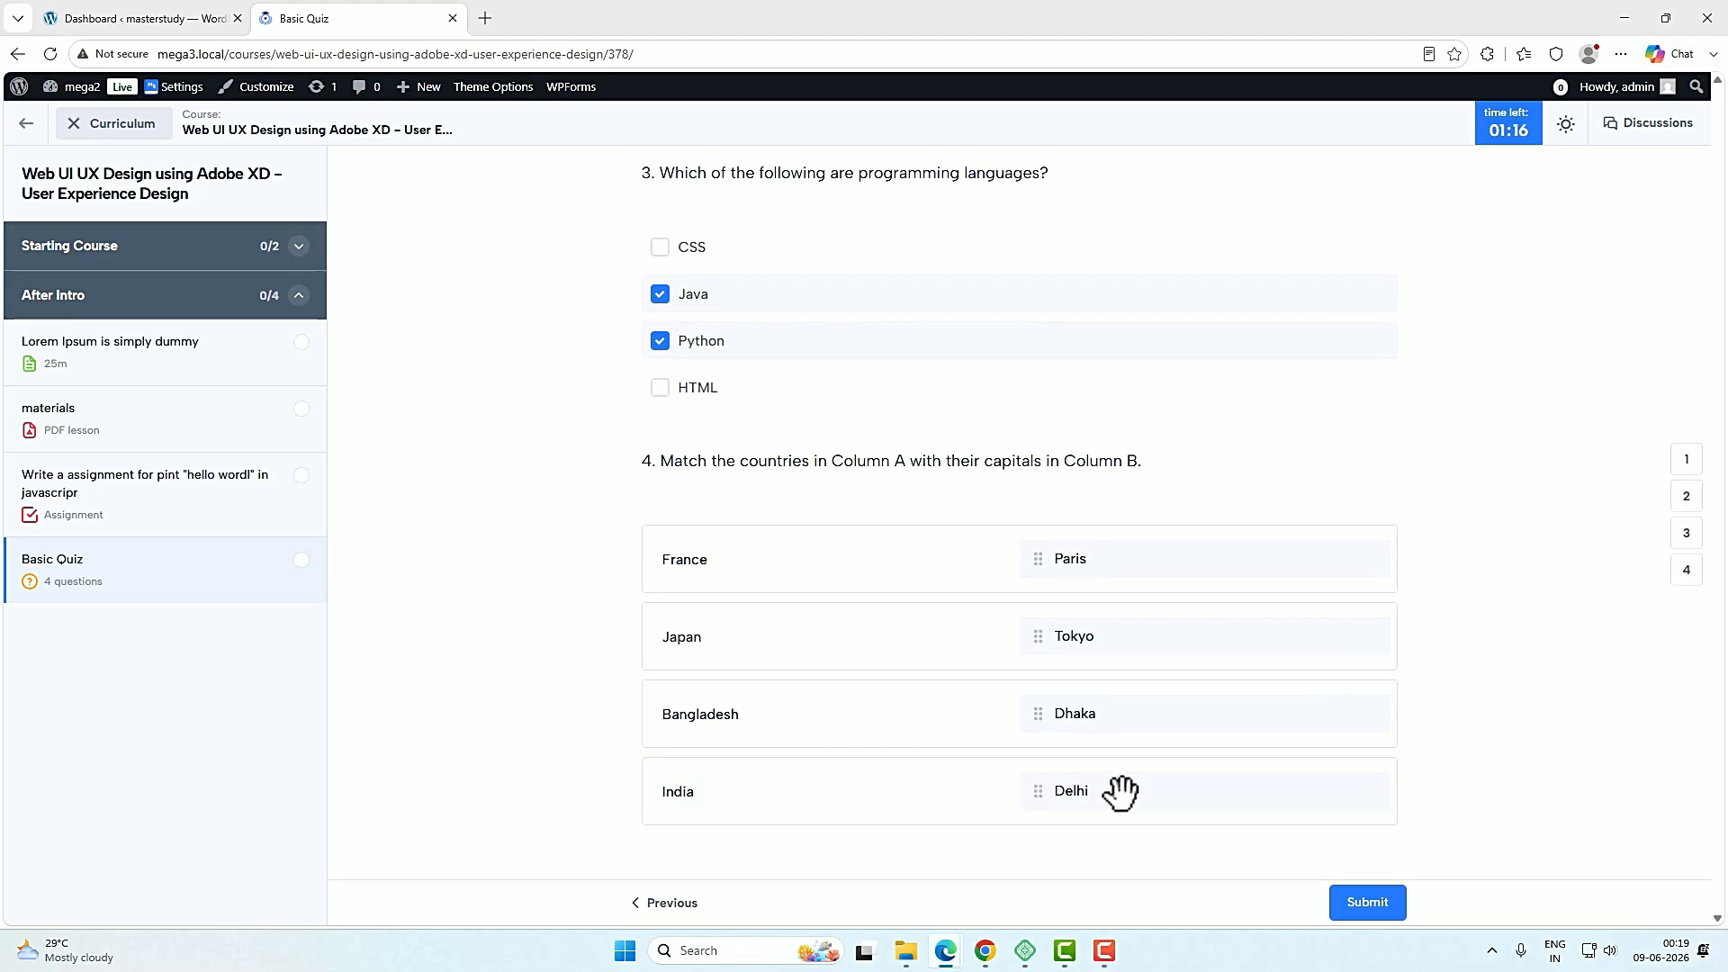
Submit the quiz, confirm the submission, and review the grade and the marked answers.
{"action": "left_click", "coordinate": [1368, 904]}
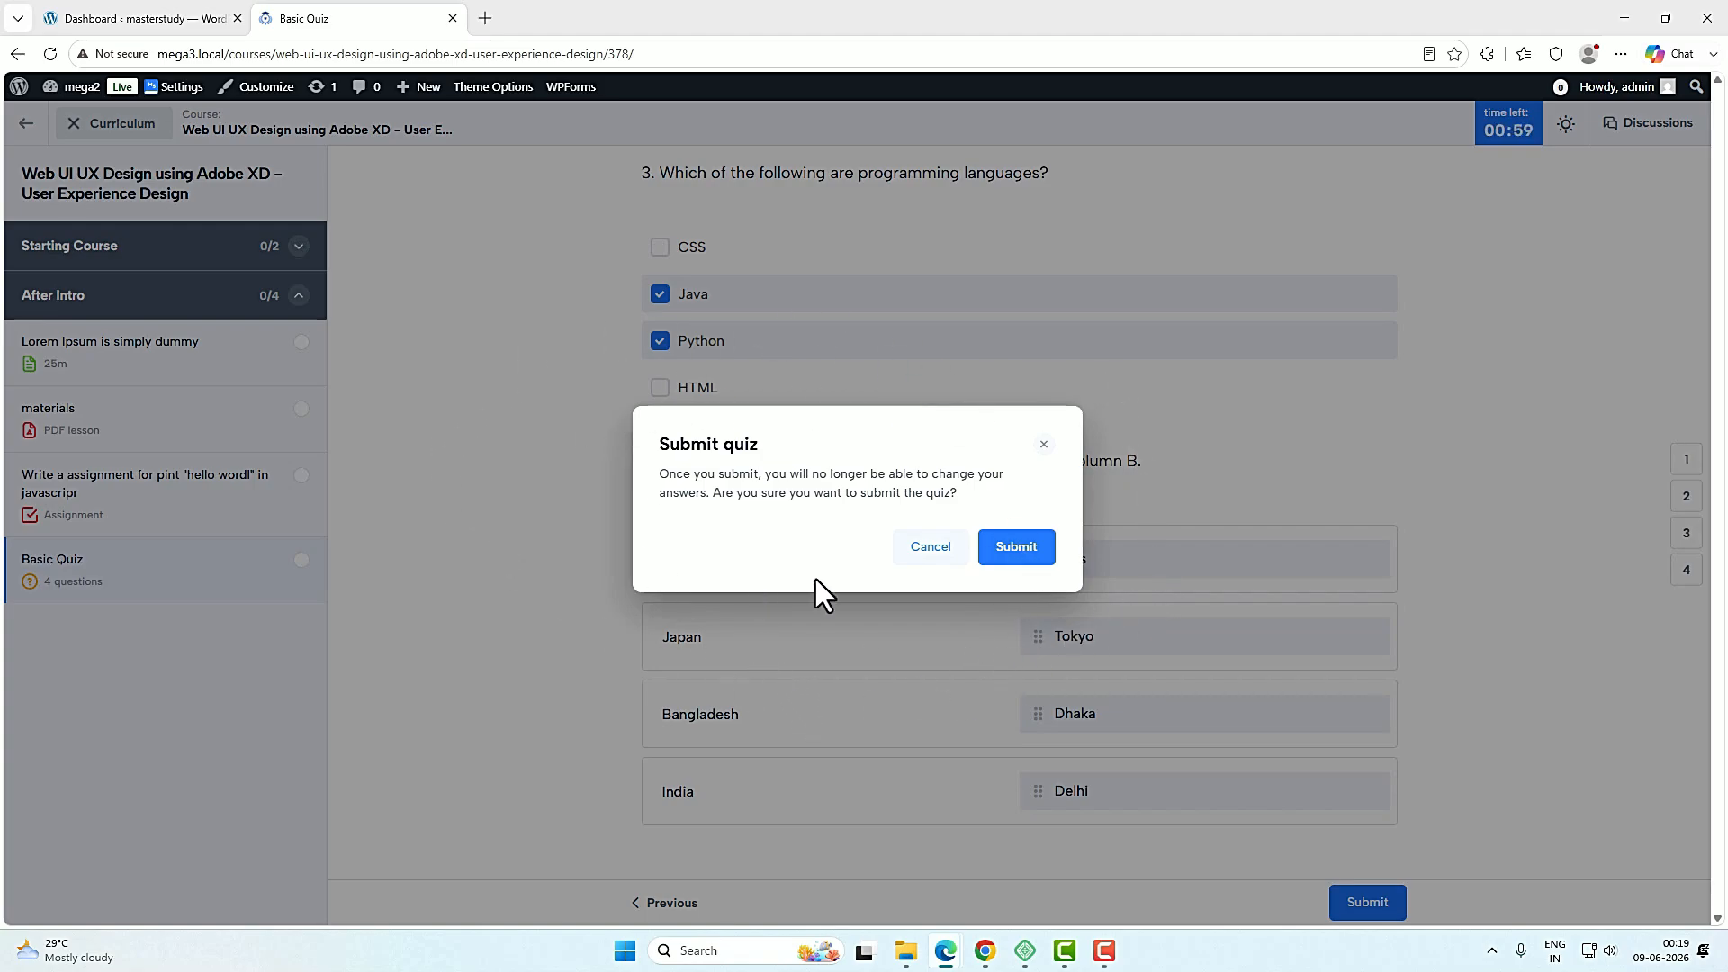
{"action": "left_click", "coordinate": [1027, 551]}
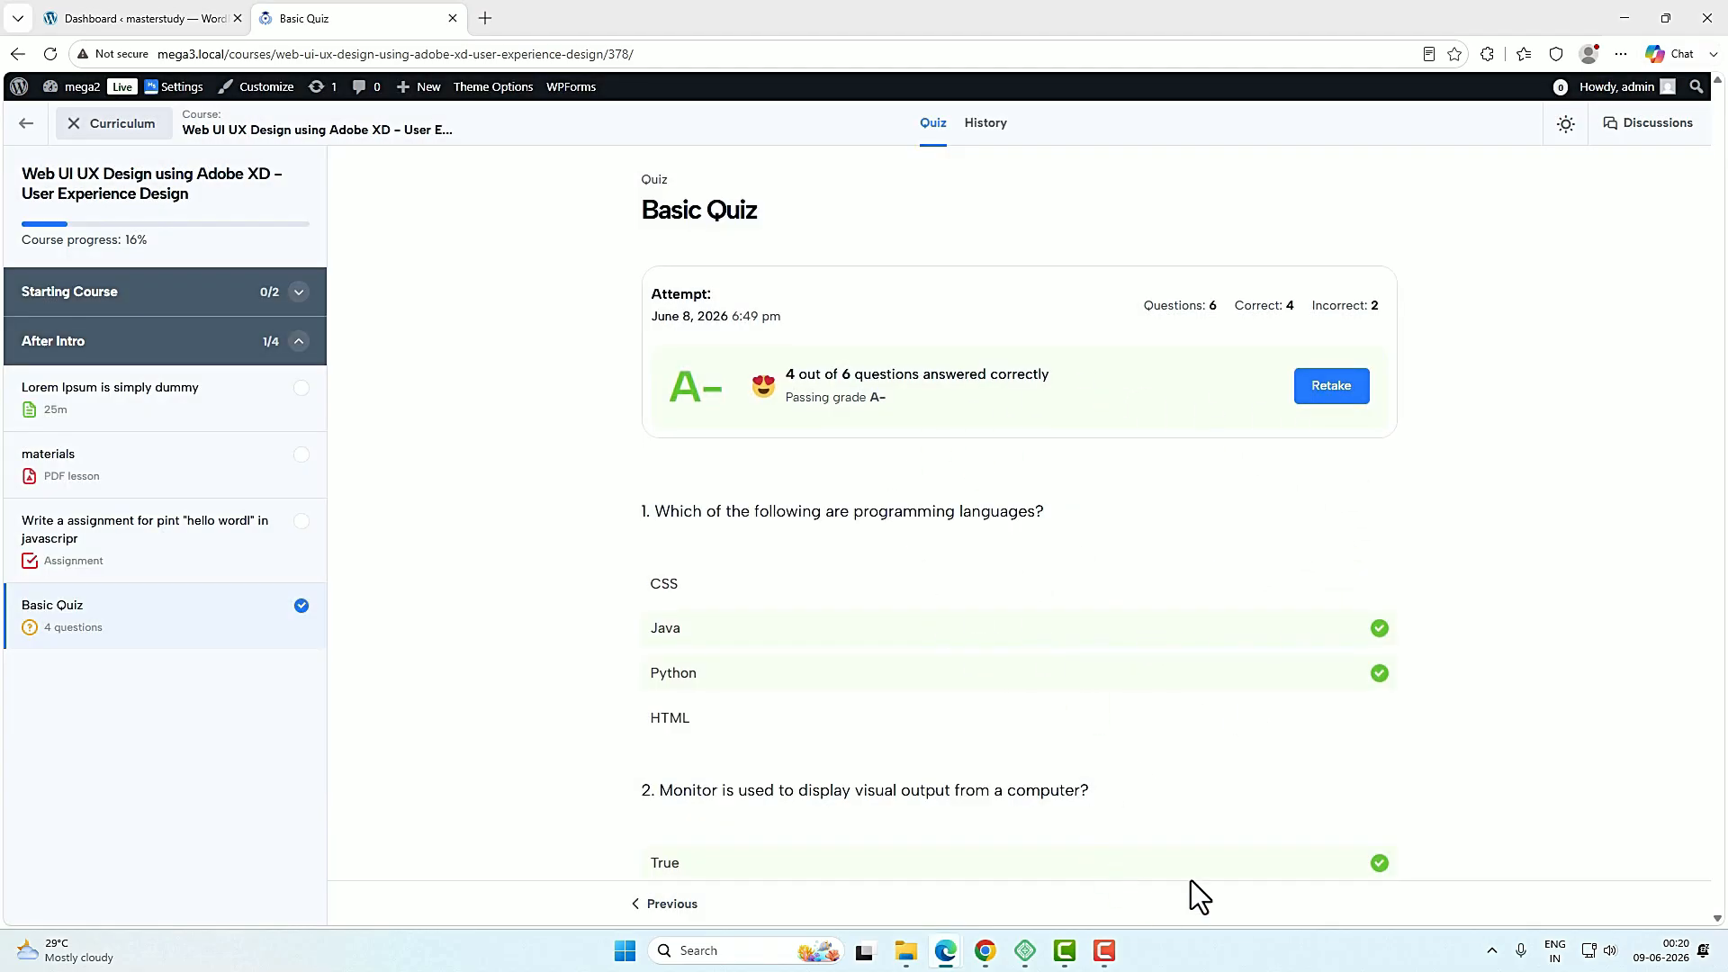
{"action": "scroll", "coordinate": [1191, 881], "scroll_direction": "down", "scroll_amount": 4}
{"action": "scroll", "coordinate": [1191, 881], "scroll_direction": "up", "scroll_amount": 4}
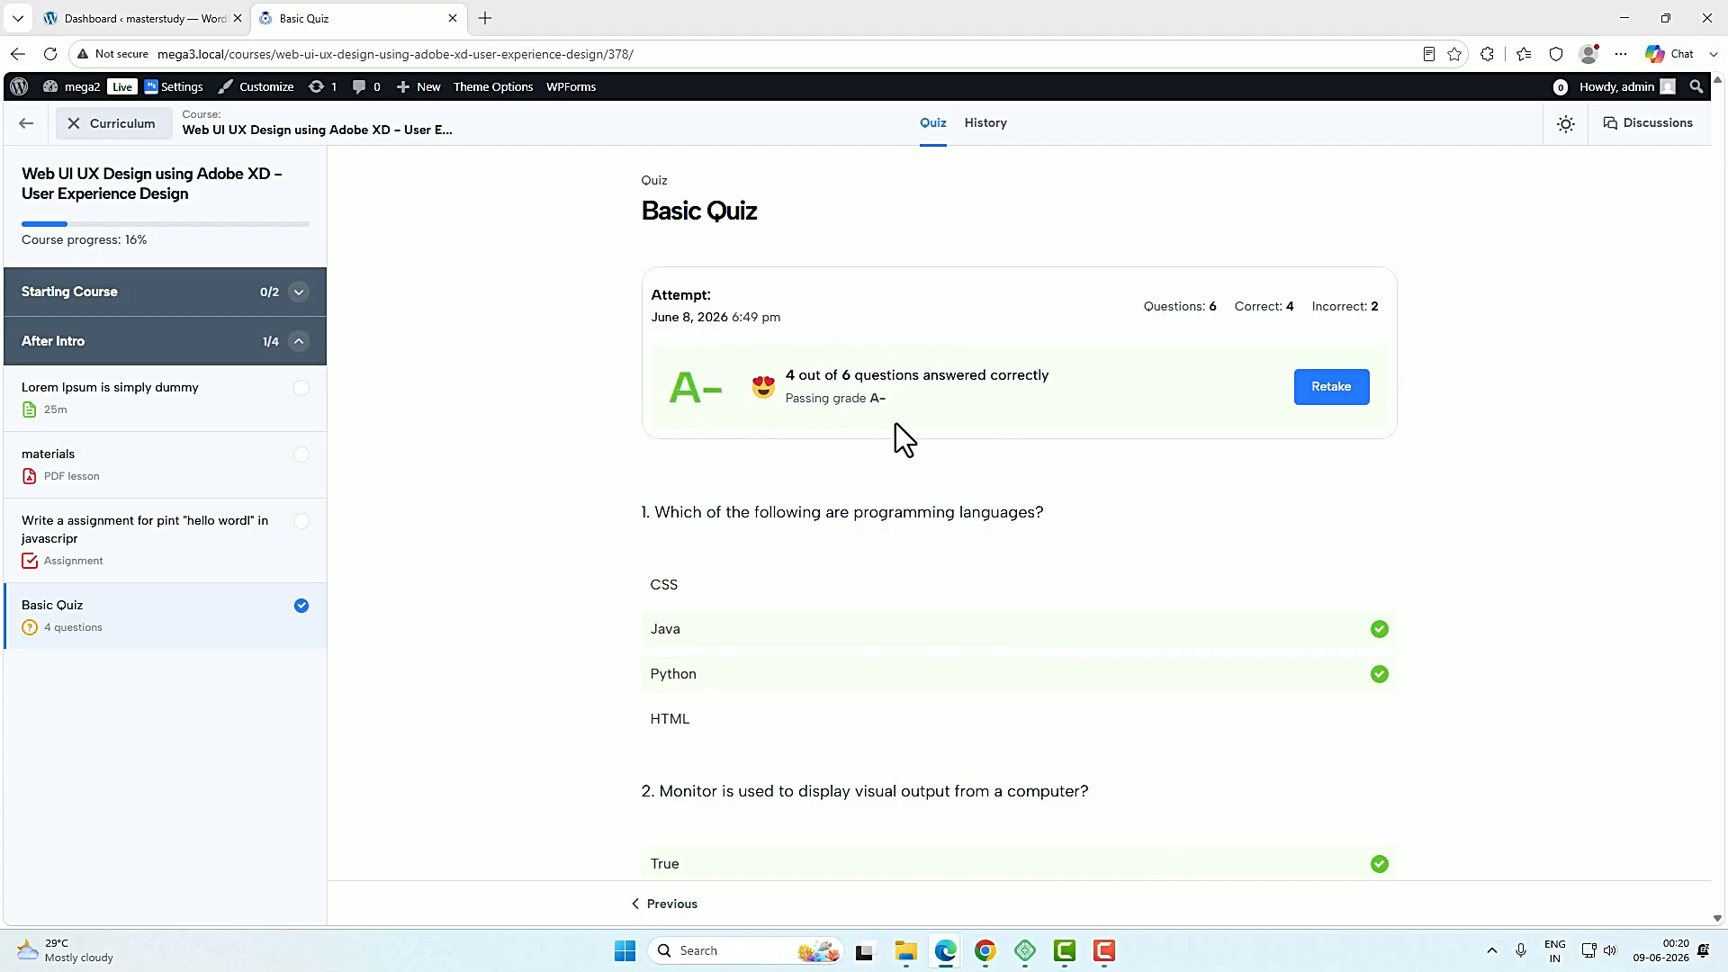
{"action": "scroll", "coordinate": [895, 423], "scroll_direction": "down", "scroll_amount": 2}
{"action": "scroll", "coordinate": [1084, 467], "scroll_direction": "down", "scroll_amount": 6}
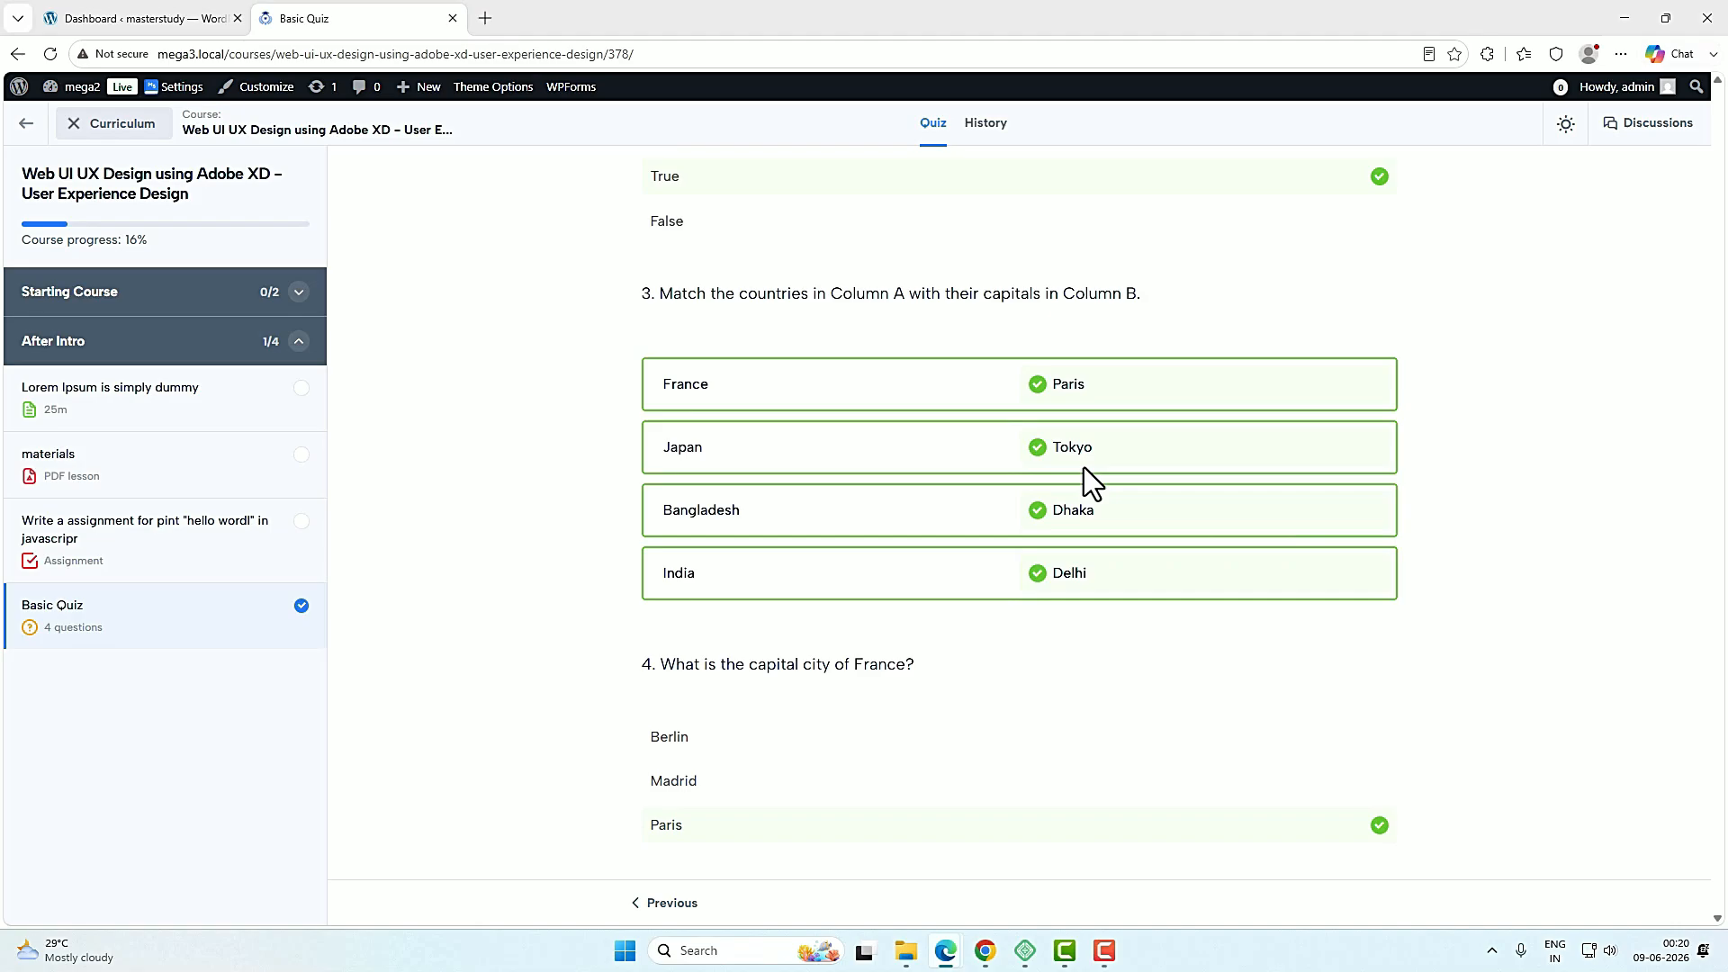
Switch to the WordPress dashboard, open the MasterStudy quizzes list and start a new quiz.
{"action": "key", "text": "ctrl+shift+Tab"}
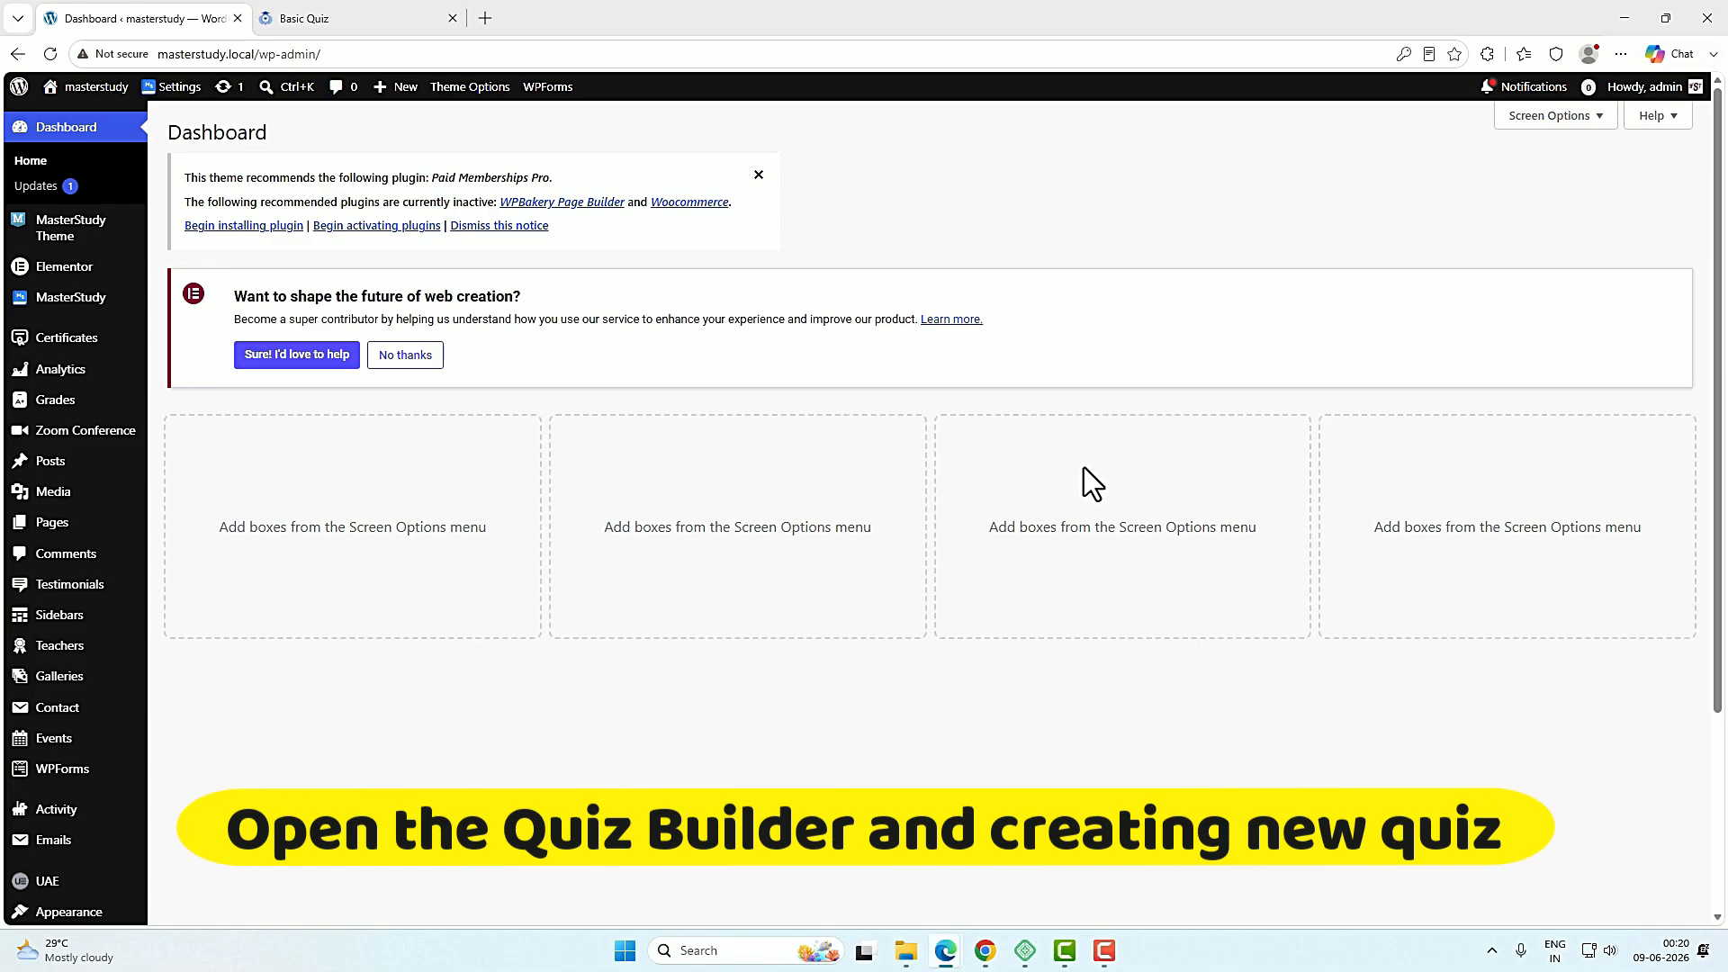
{"action": "mouse_move", "coordinate": [95, 317]}
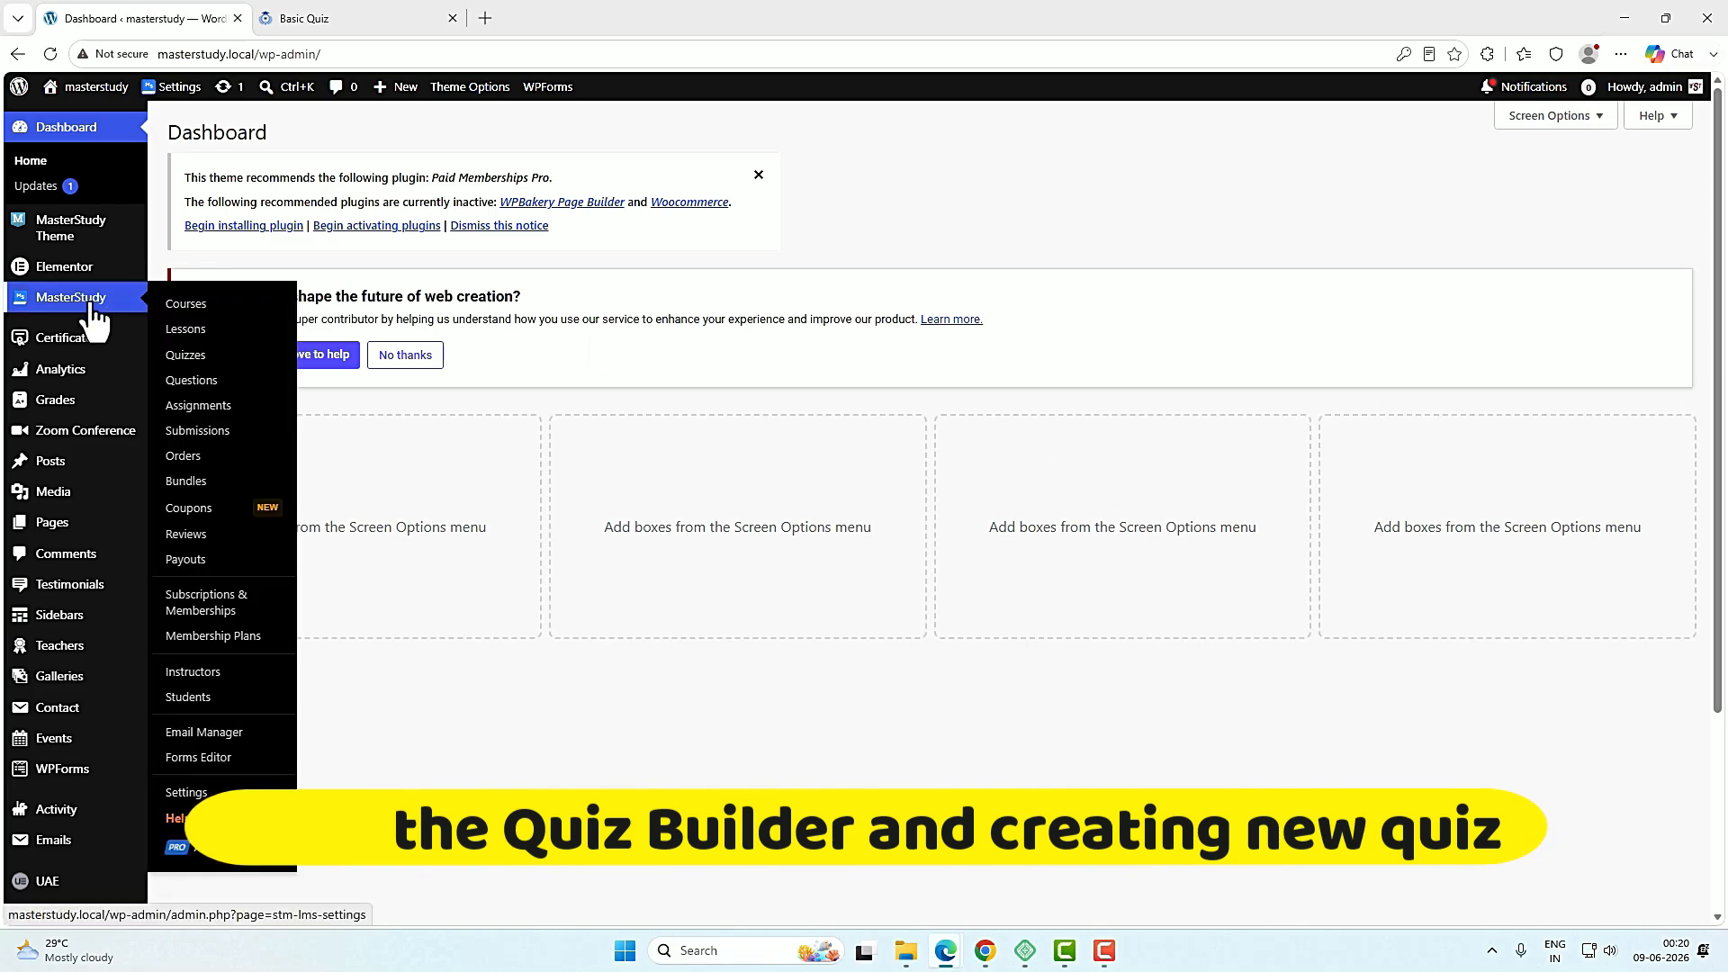
{"action": "left_click", "coordinate": [191, 360]}
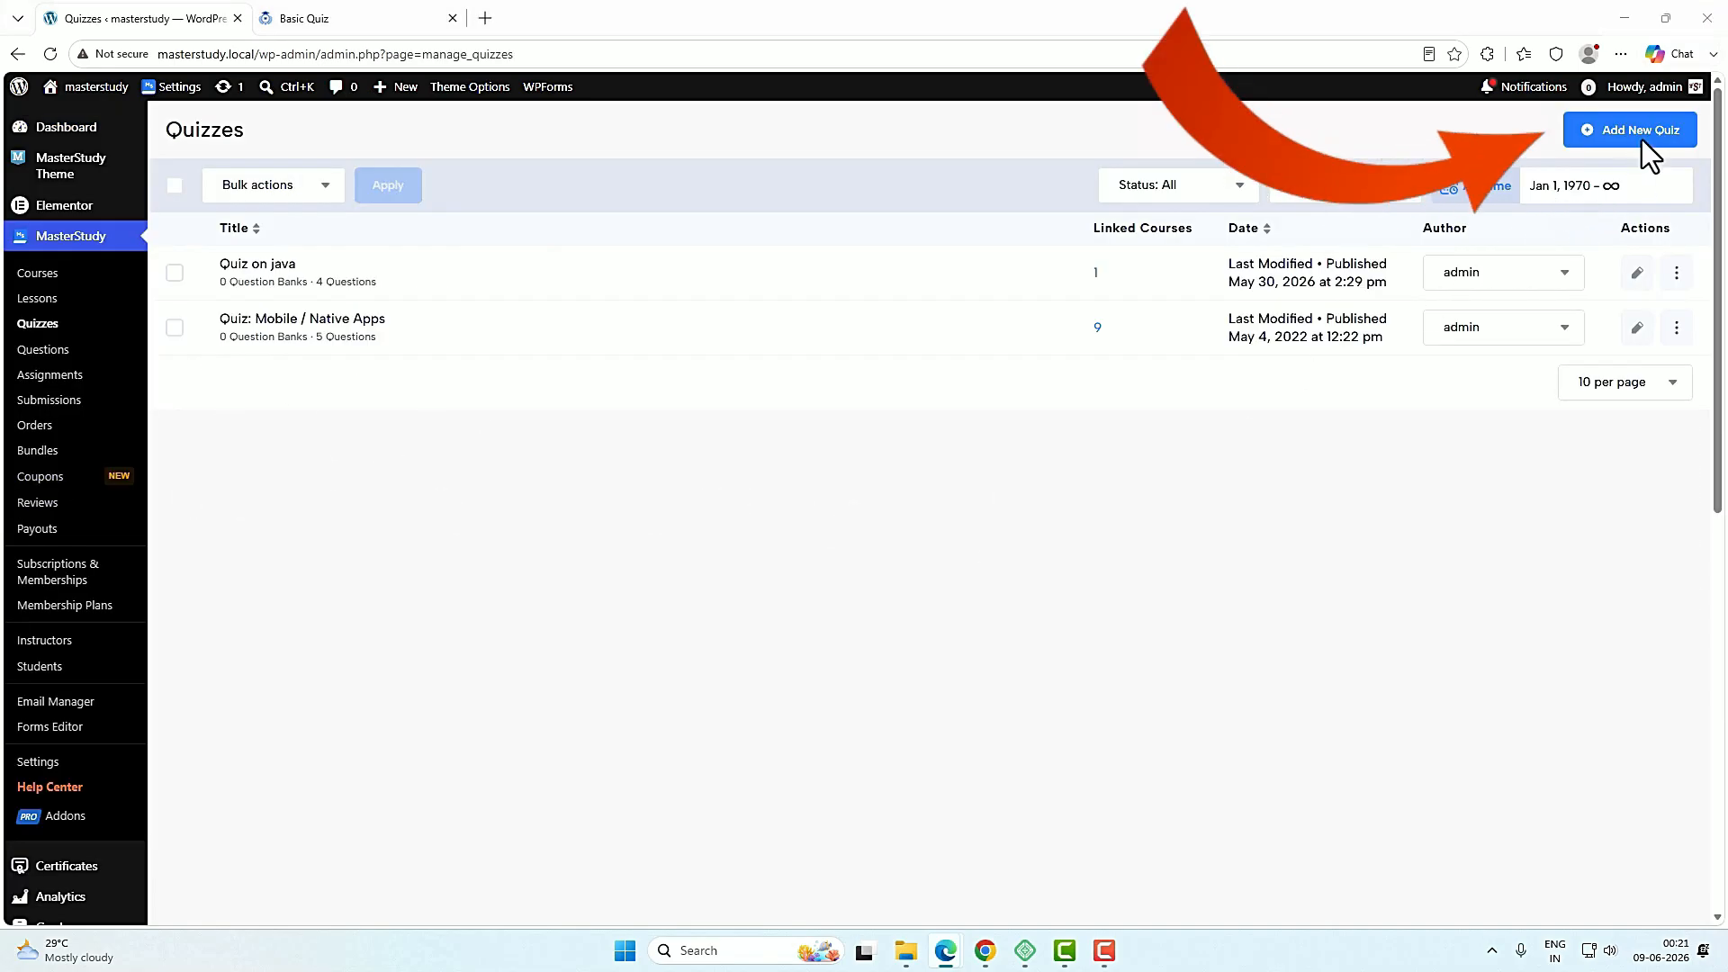
{"action": "left_click", "coordinate": [1634, 131]}
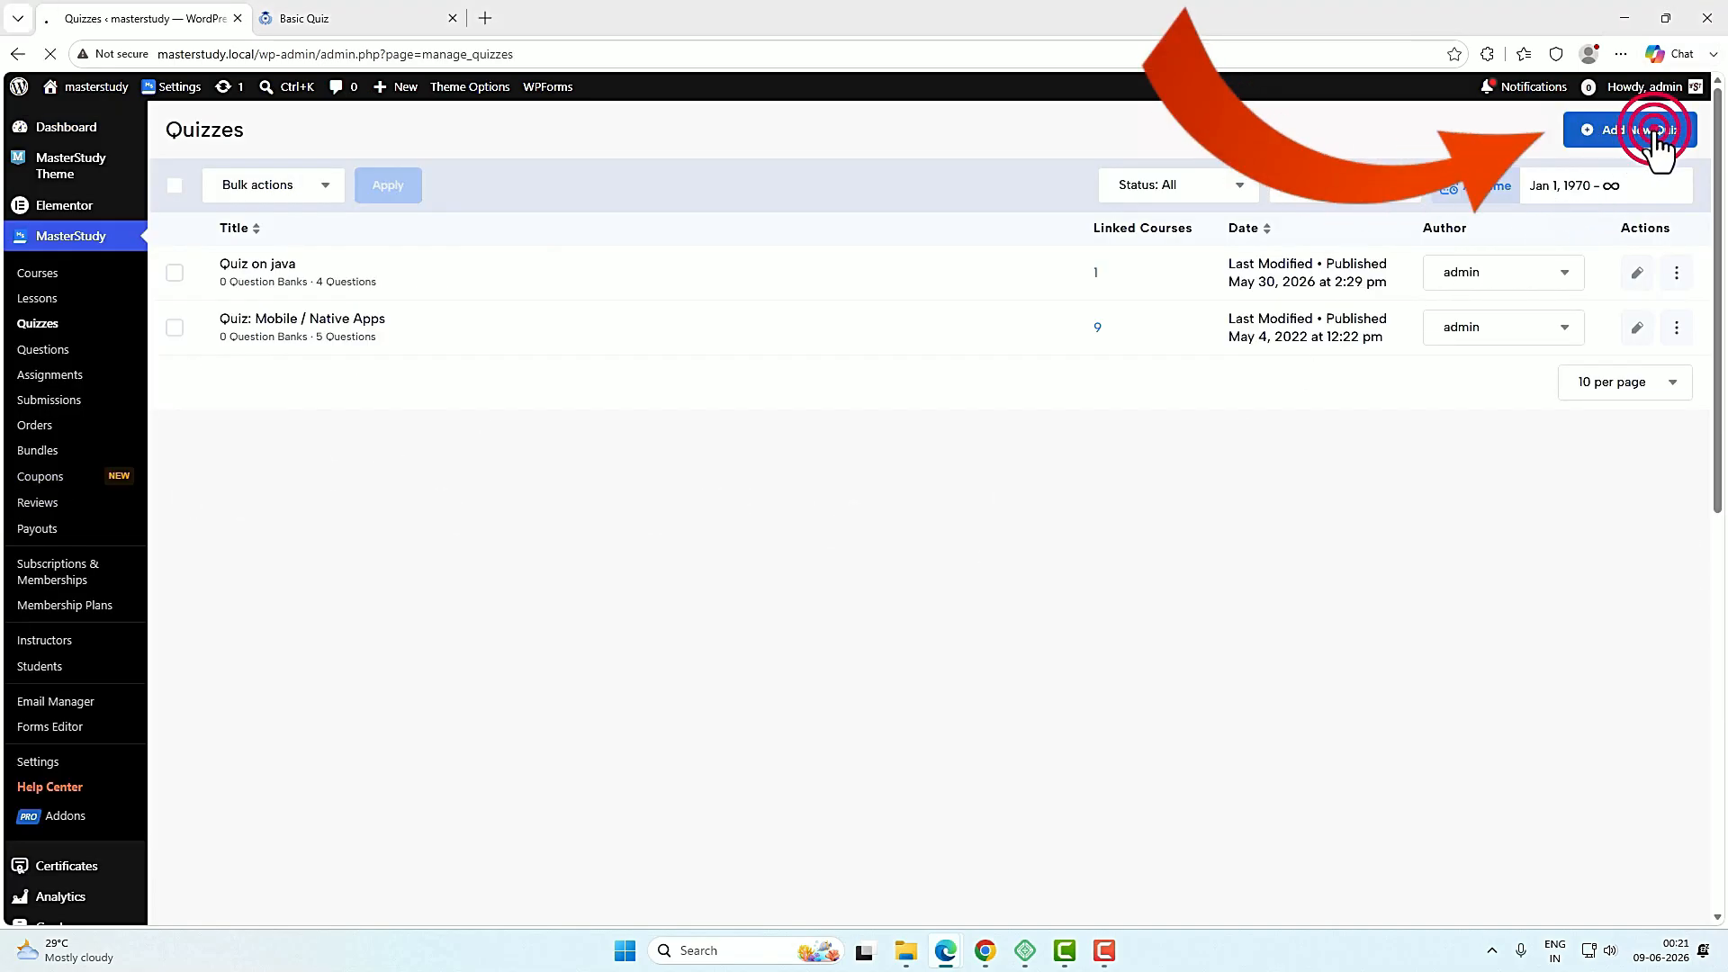
Name the new quiz "Basic Quiz" using the copied title and create it.
{"action": "left_click", "coordinate": [441, 101]}
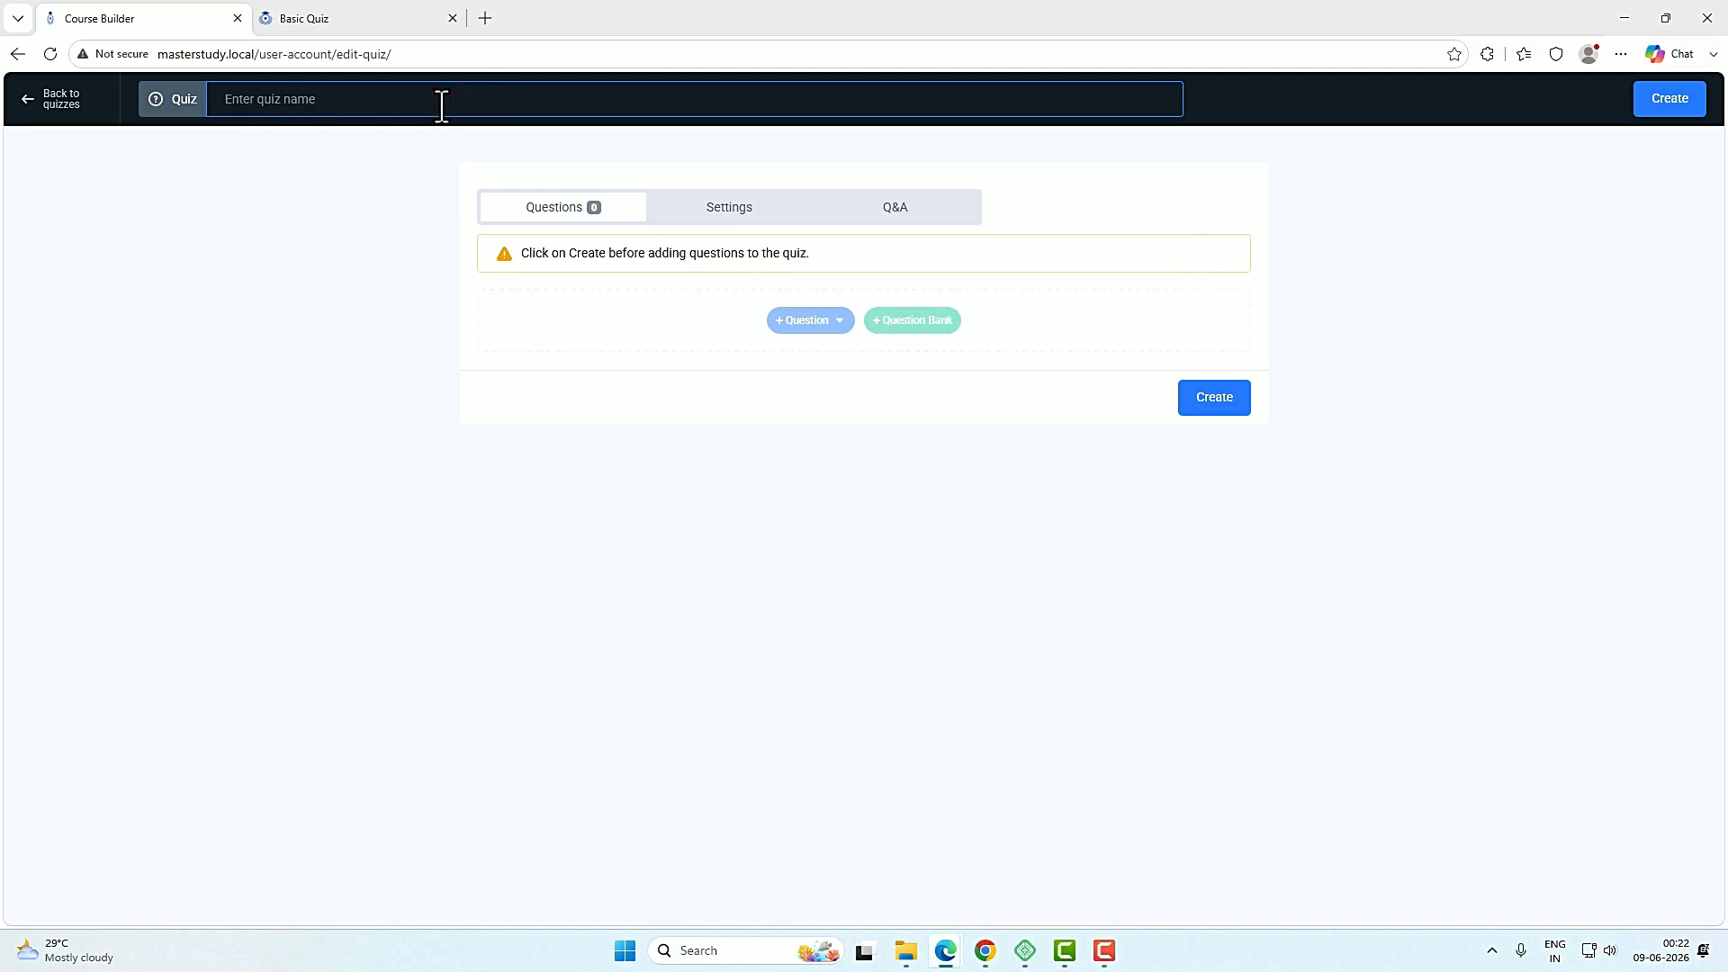
{"action": "key", "text": "ctrl+v"}
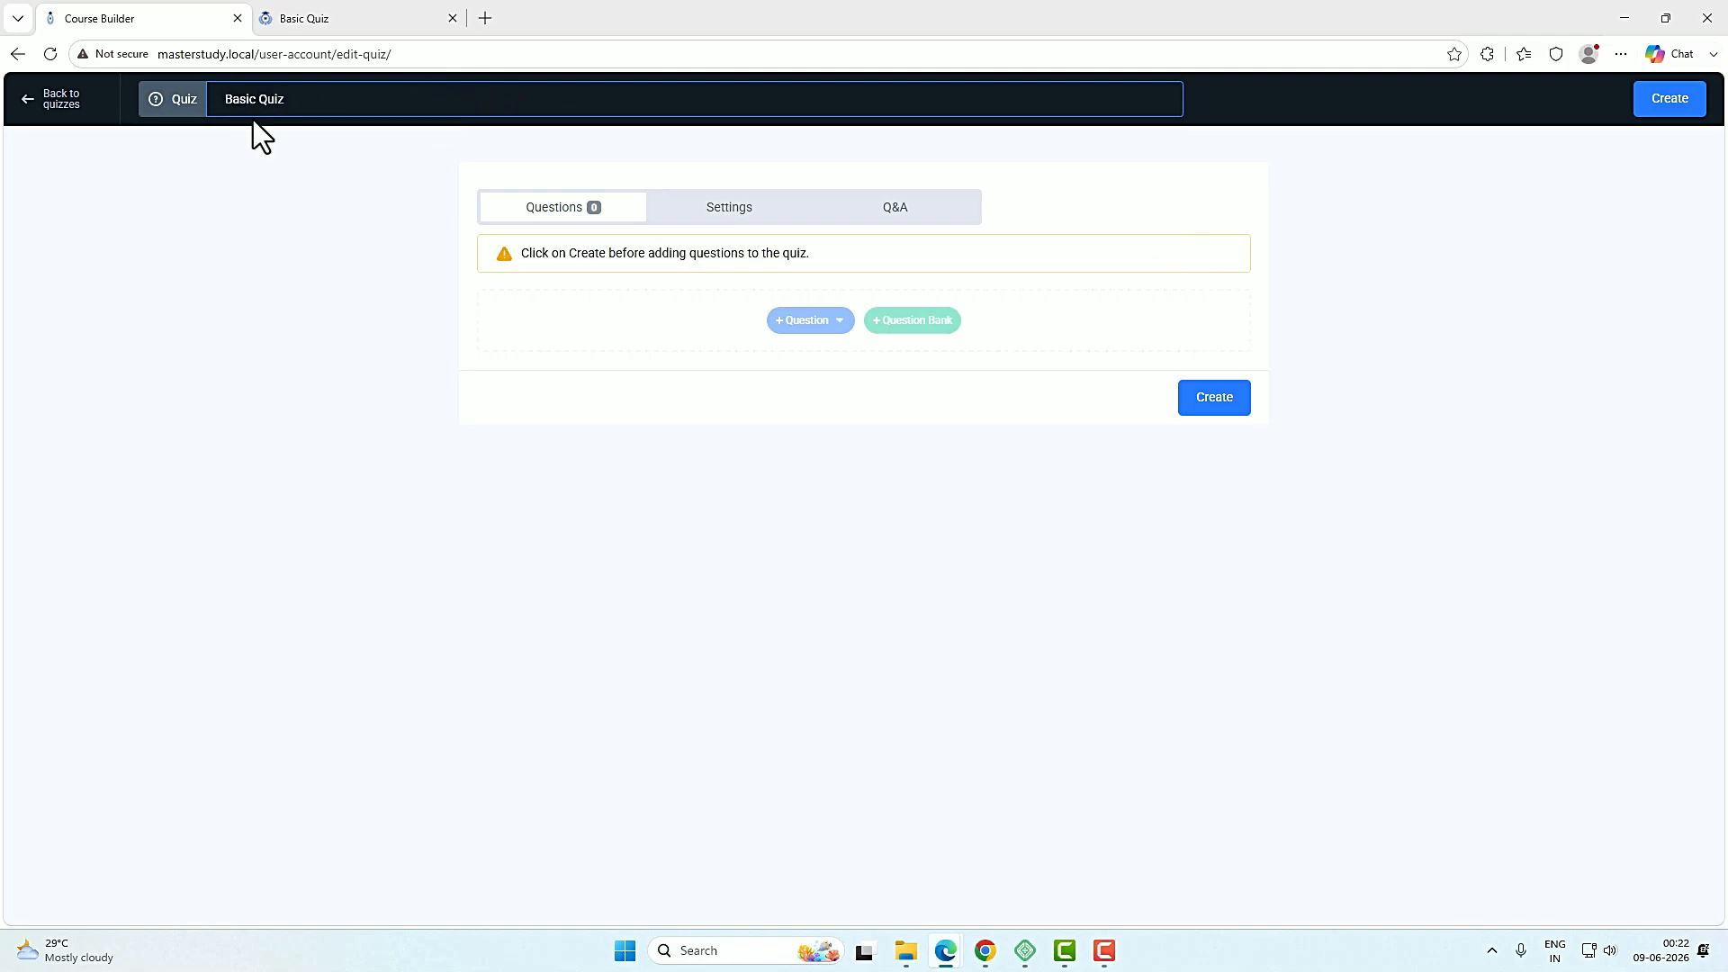
{"action": "left_click", "coordinate": [1682, 108]}
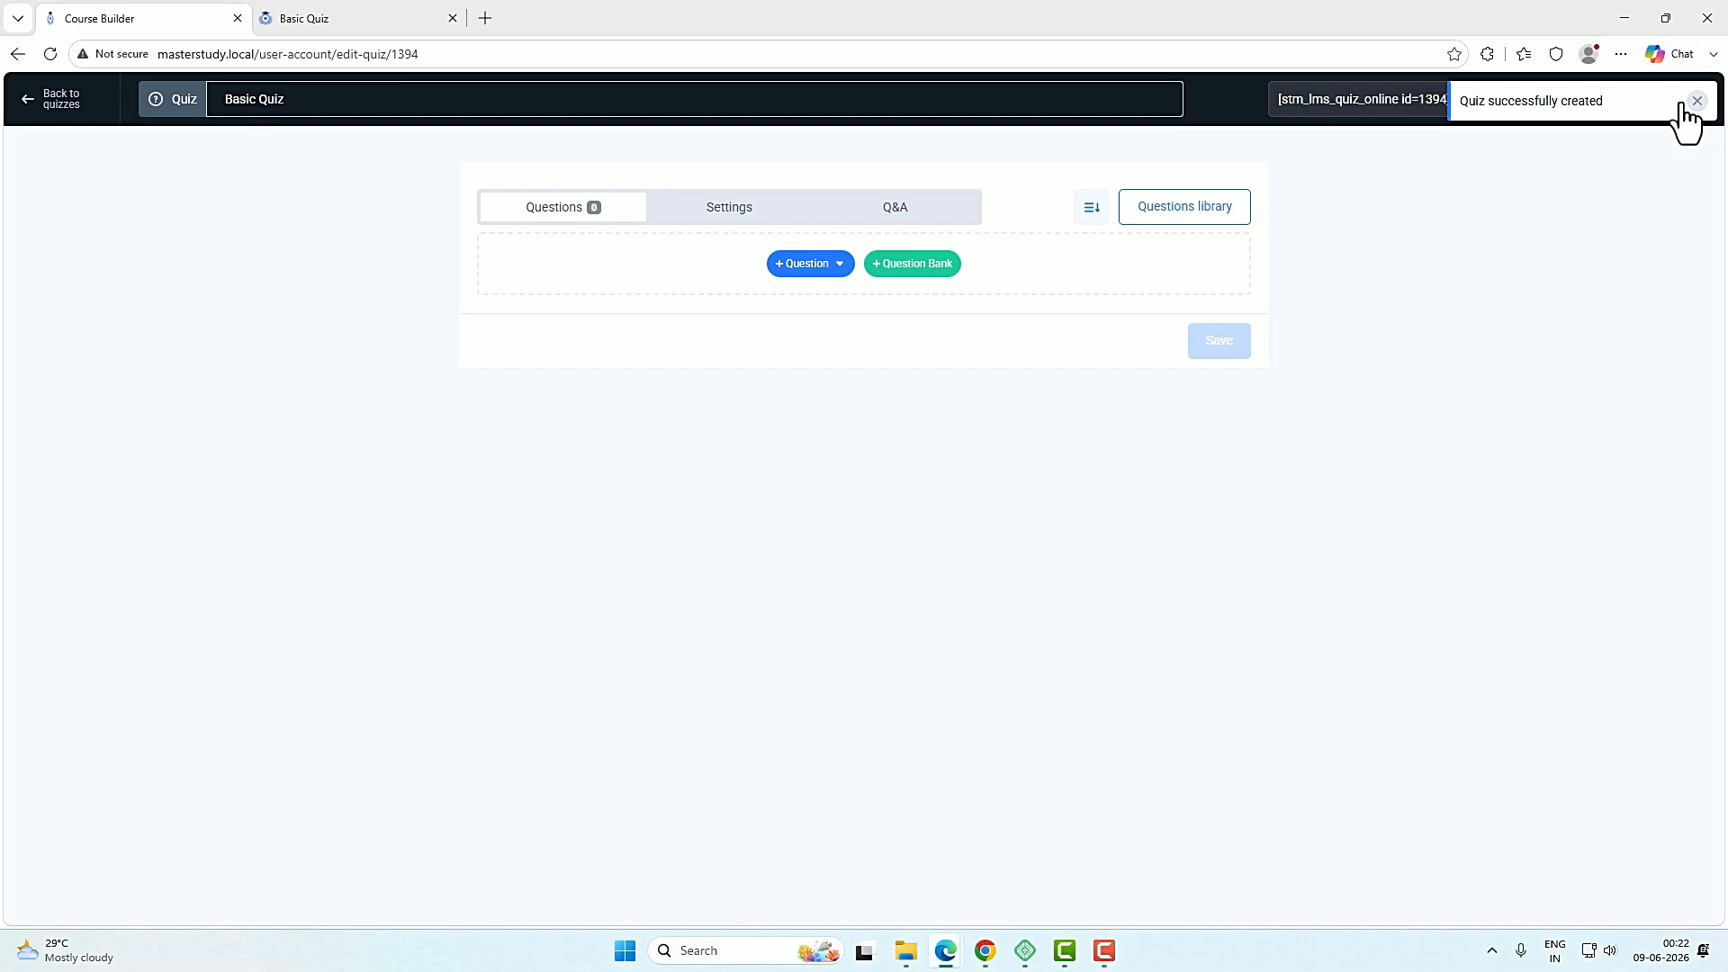
Add a single choice question reading "What is the capital city of France?".
{"action": "left_click", "coordinate": [830, 268]}
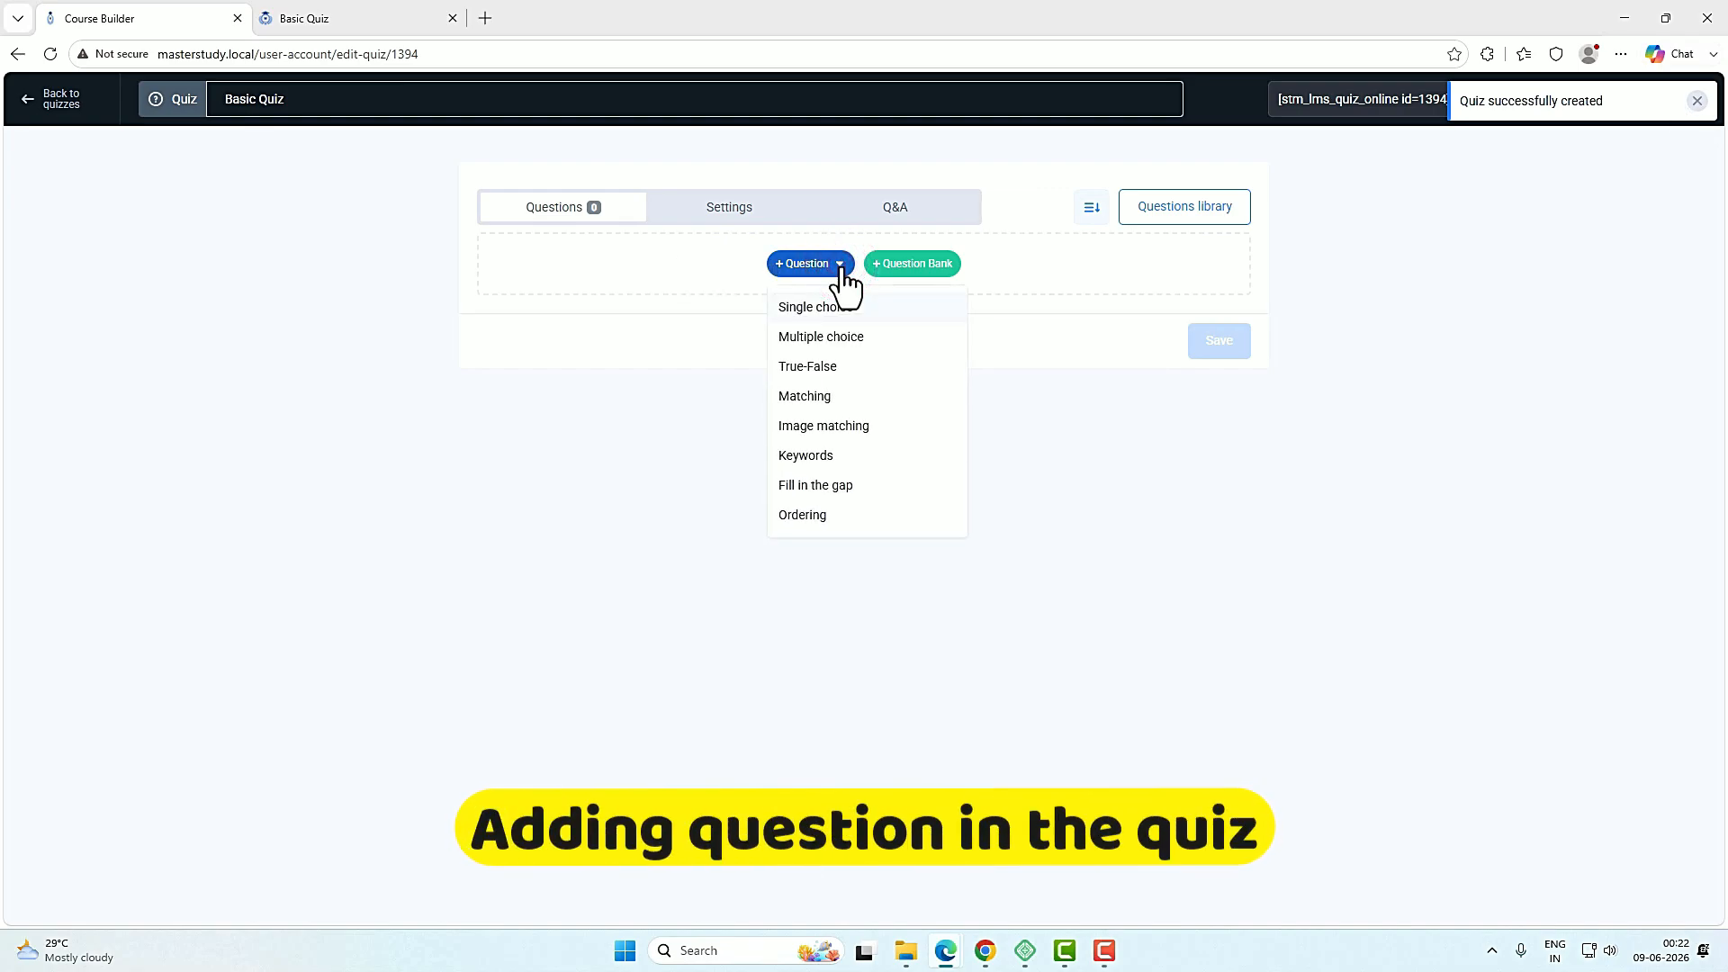
{"action": "left_click", "coordinate": [835, 309]}
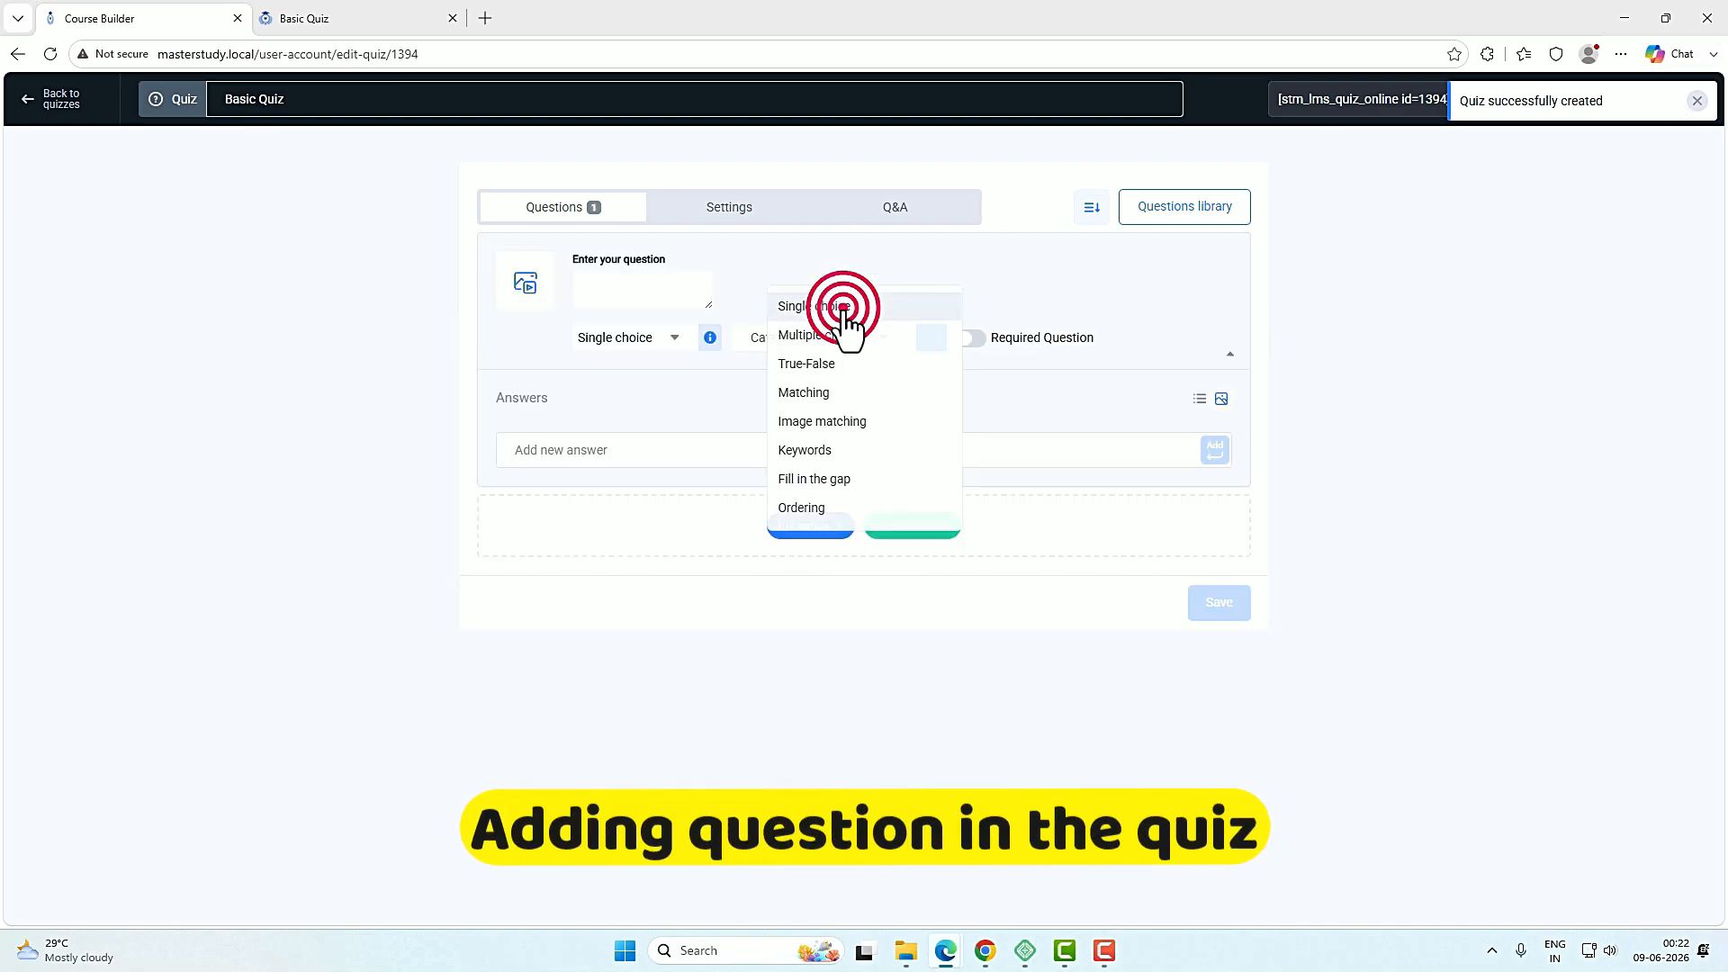
{"action": "left_click", "coordinate": [789, 369]}
{"action": "type", "text": "What is the capital city of France?"}
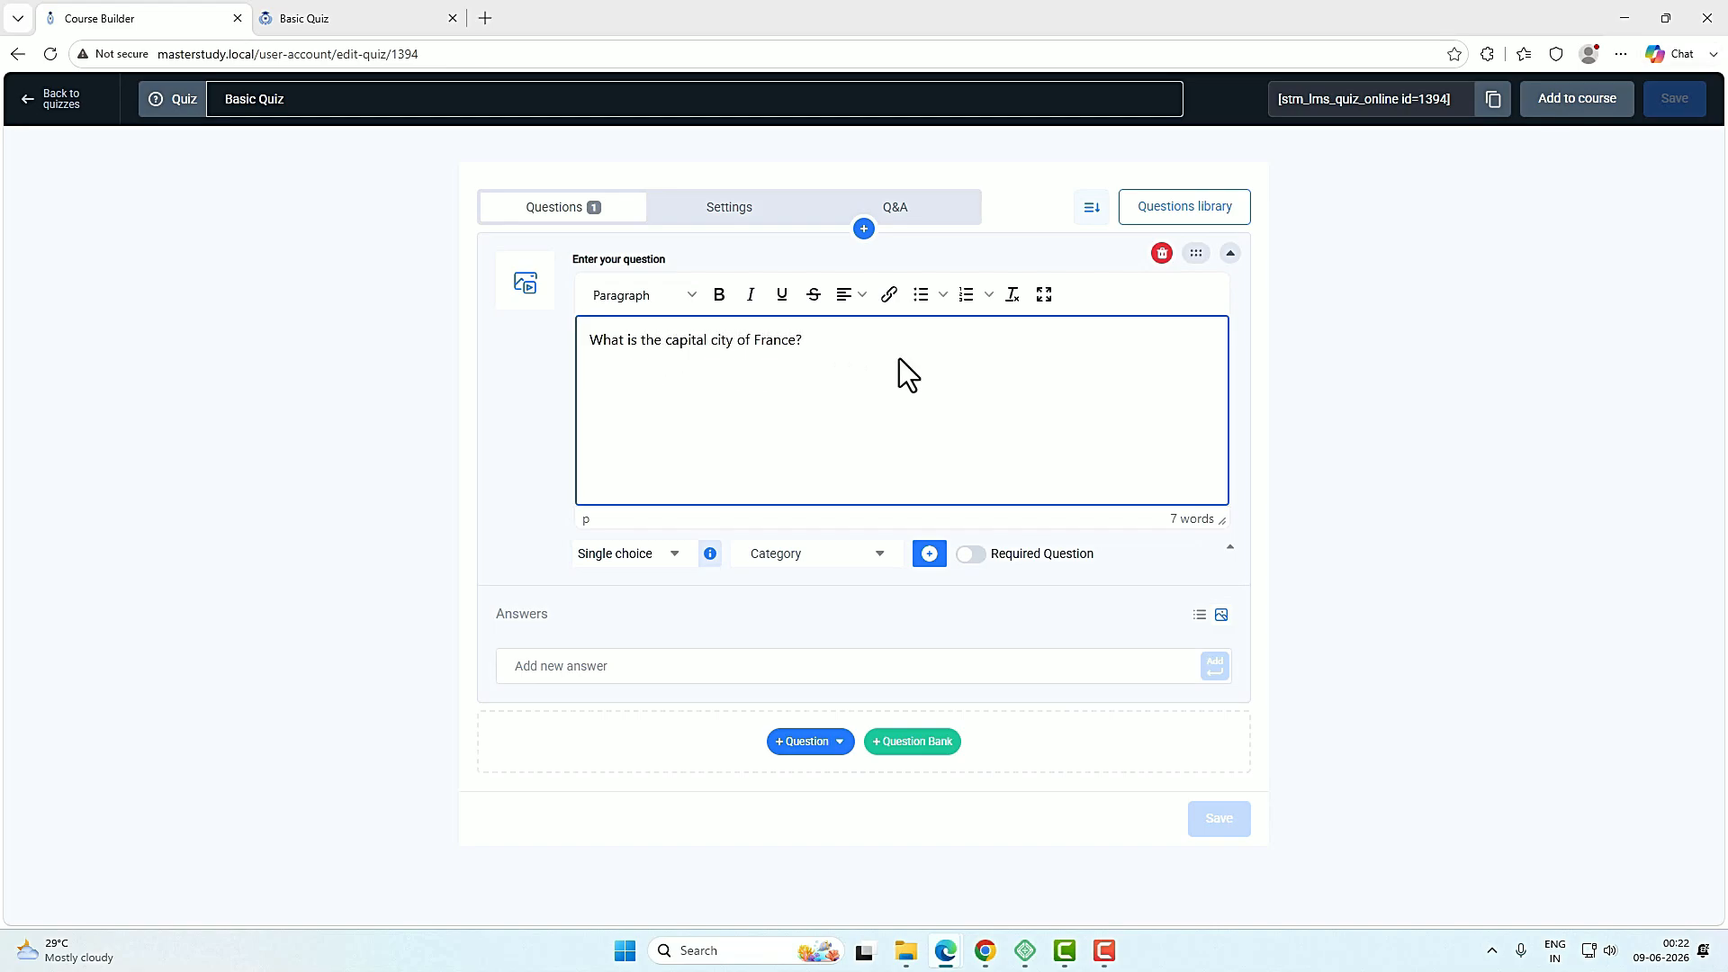
{"action": "left_click", "coordinate": [1078, 729]}
Add the answers Berlin, Madrid and Paris to the France question and mark Paris as correct.
{"action": "left_click", "coordinate": [691, 666]}
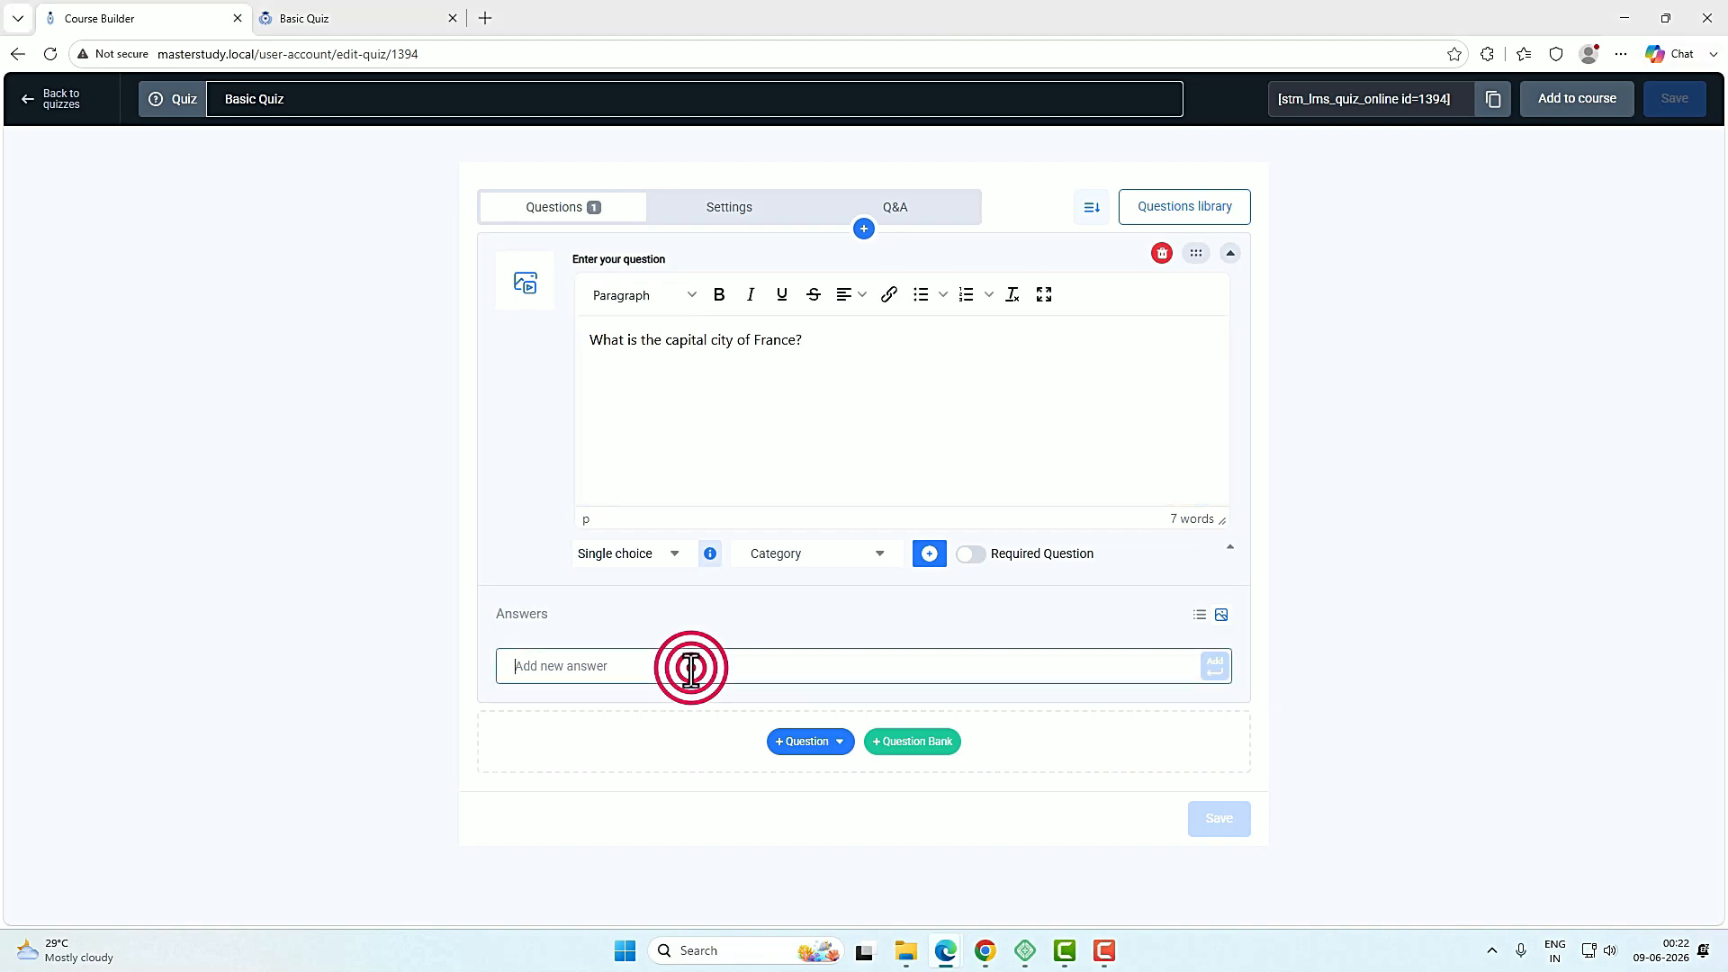
{"action": "type", "text": "Berlin"}
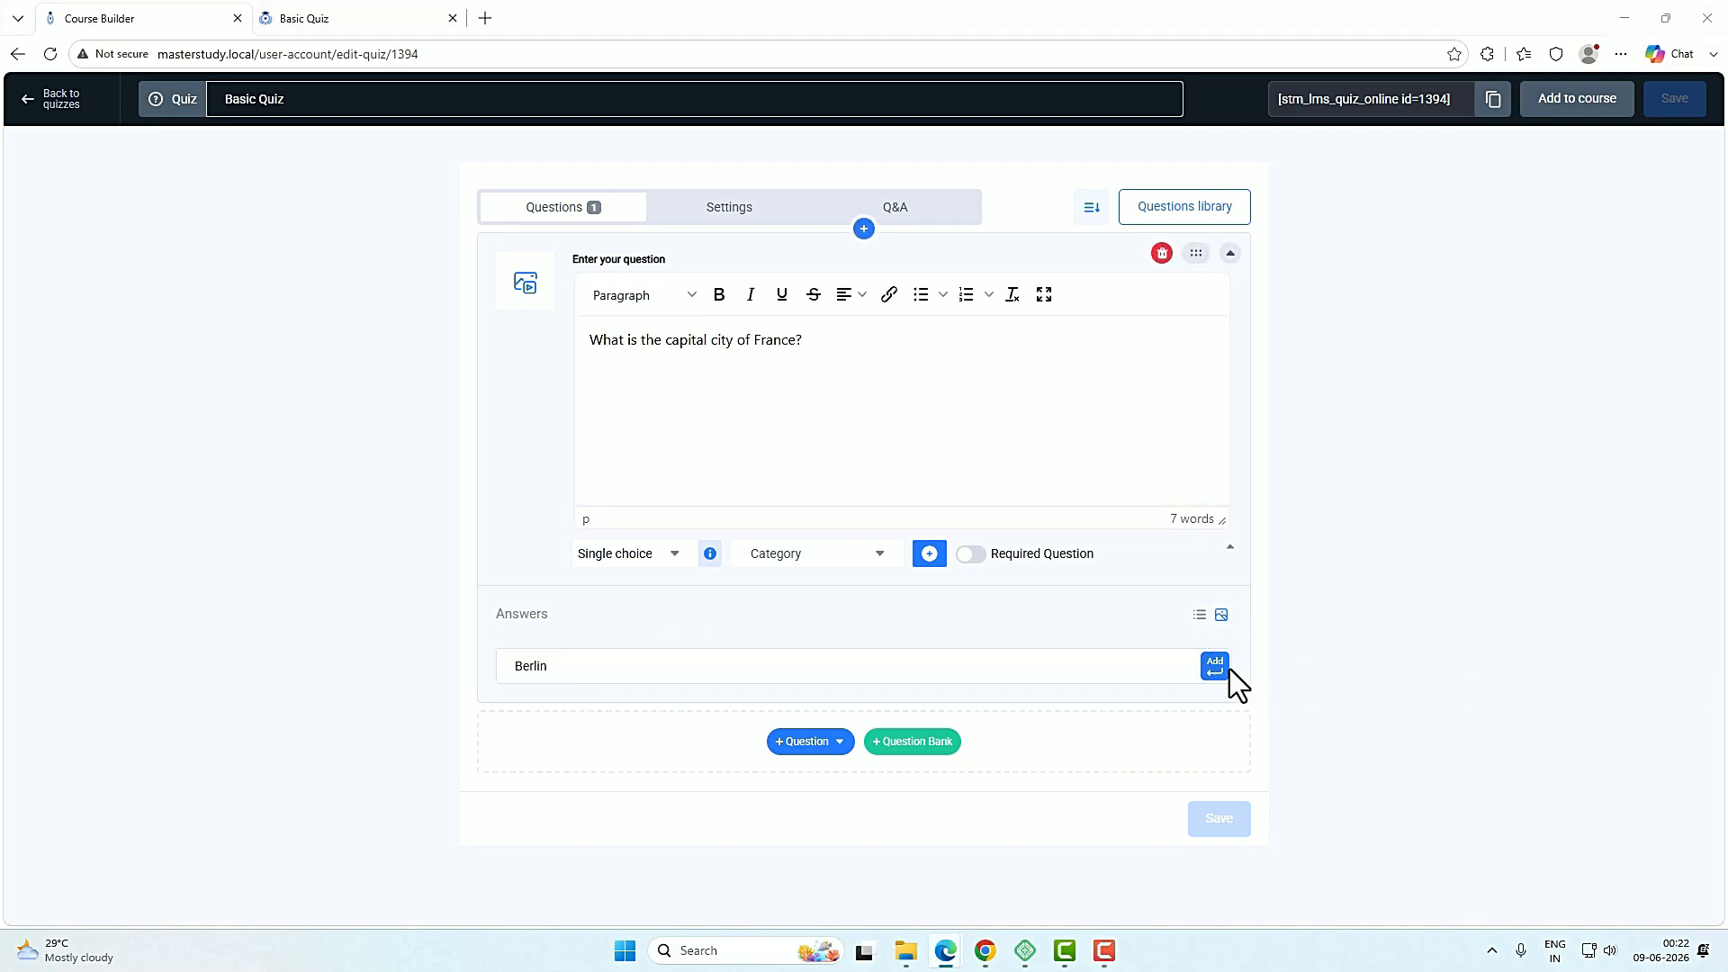
{"action": "left_click", "coordinate": [1216, 667]}
{"action": "left_click", "coordinate": [689, 726]}
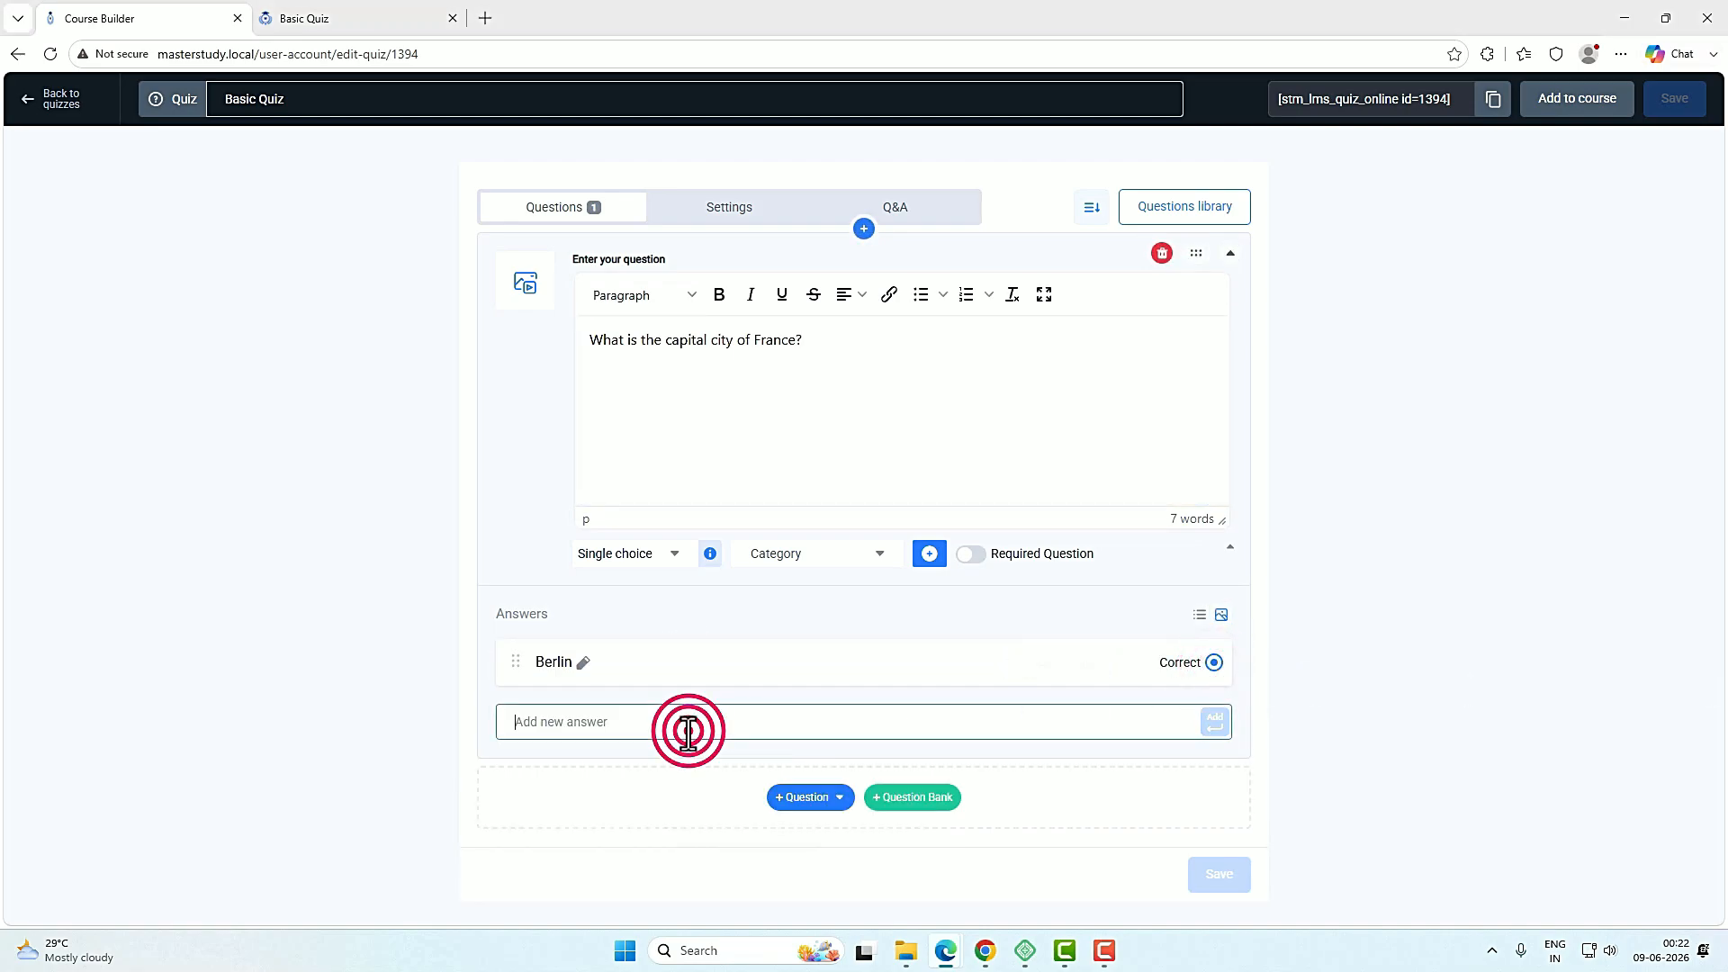
{"action": "type", "text": "Madrid"}
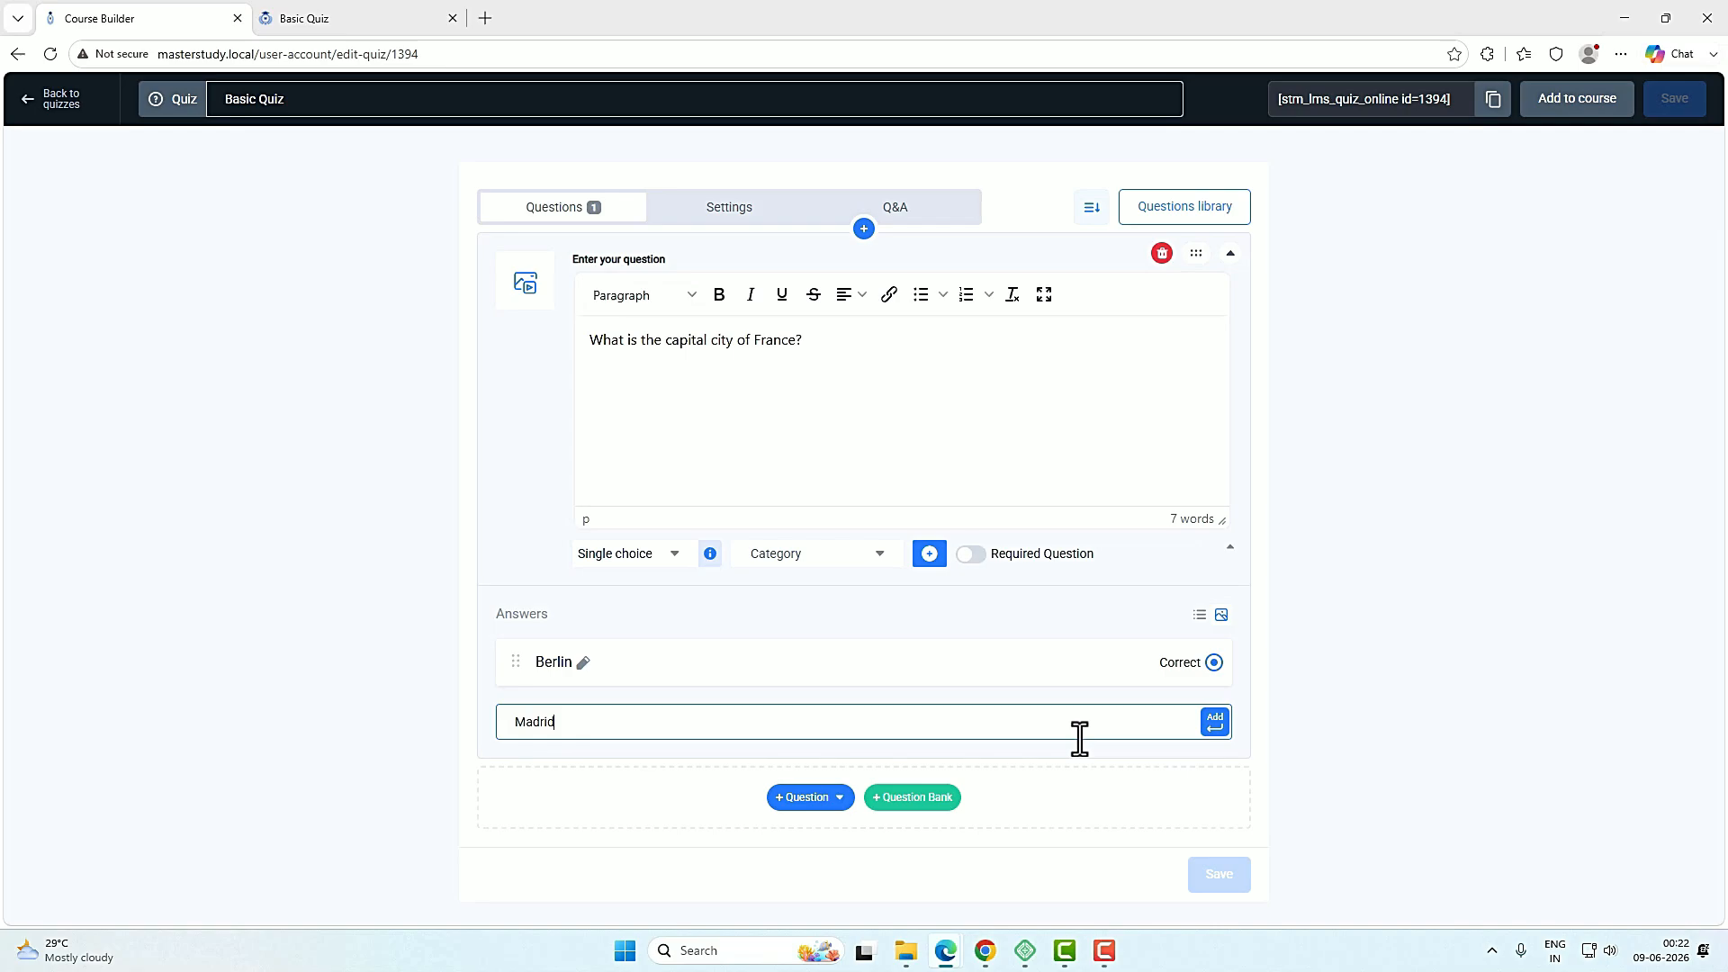
{"action": "left_click", "coordinate": [1214, 724]}
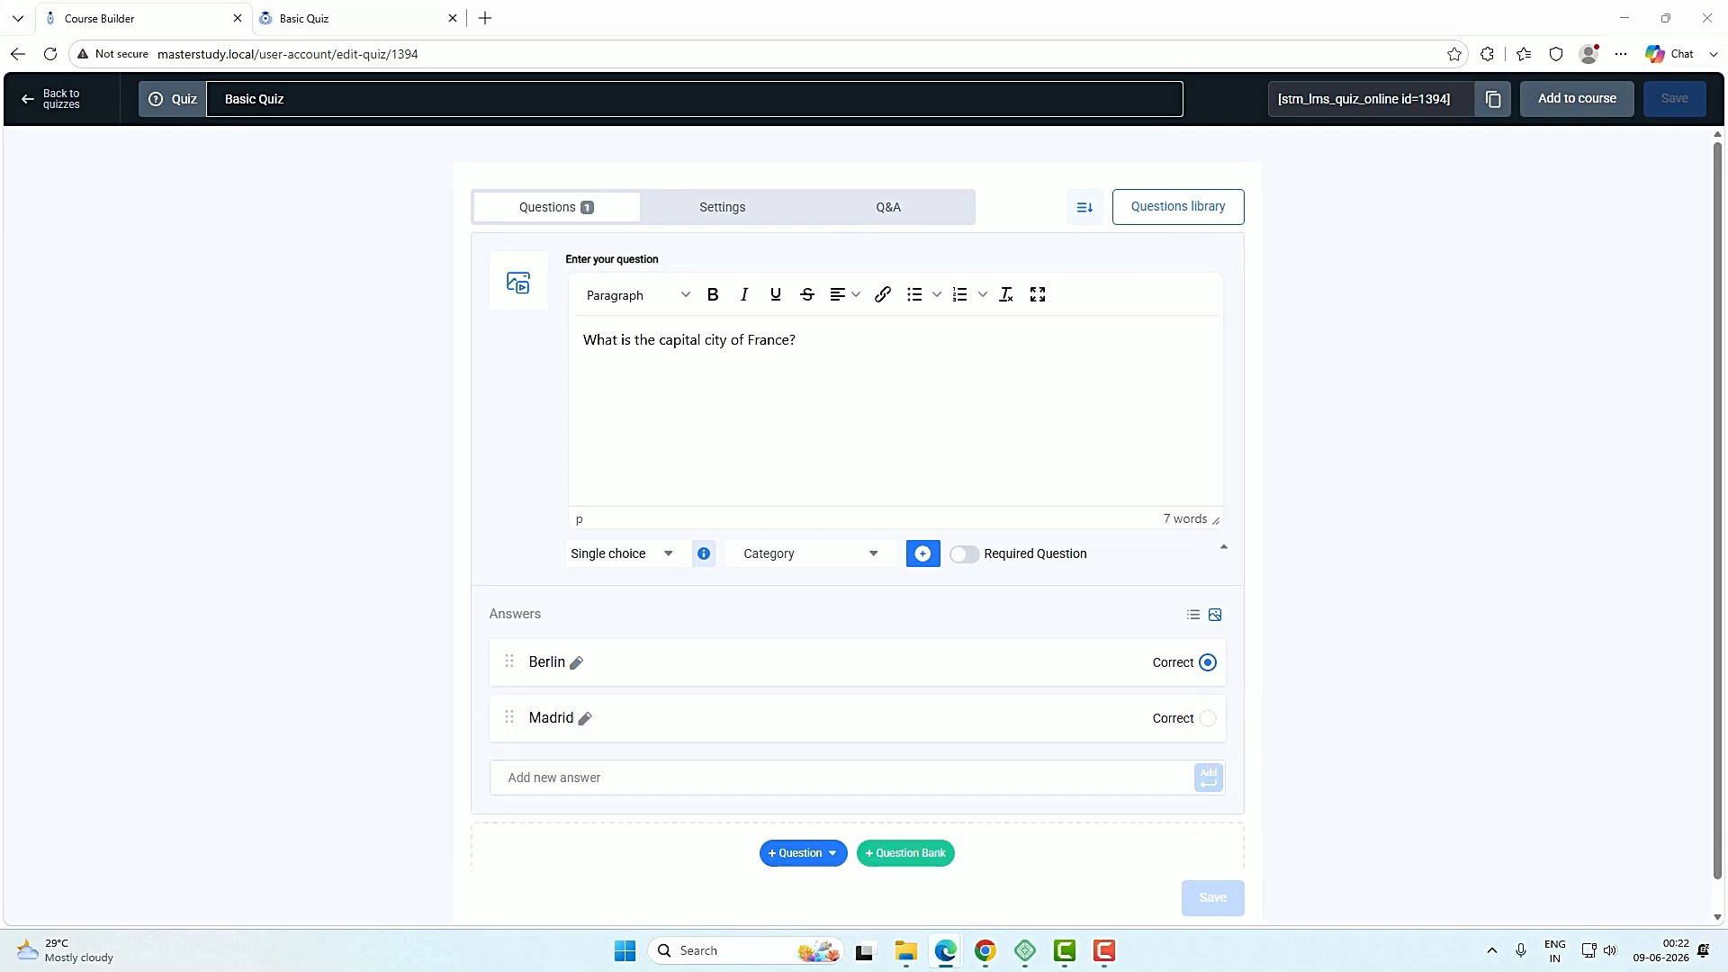
{"action": "left_click", "coordinate": [617, 776]}
{"action": "type", "text": "Paris"}
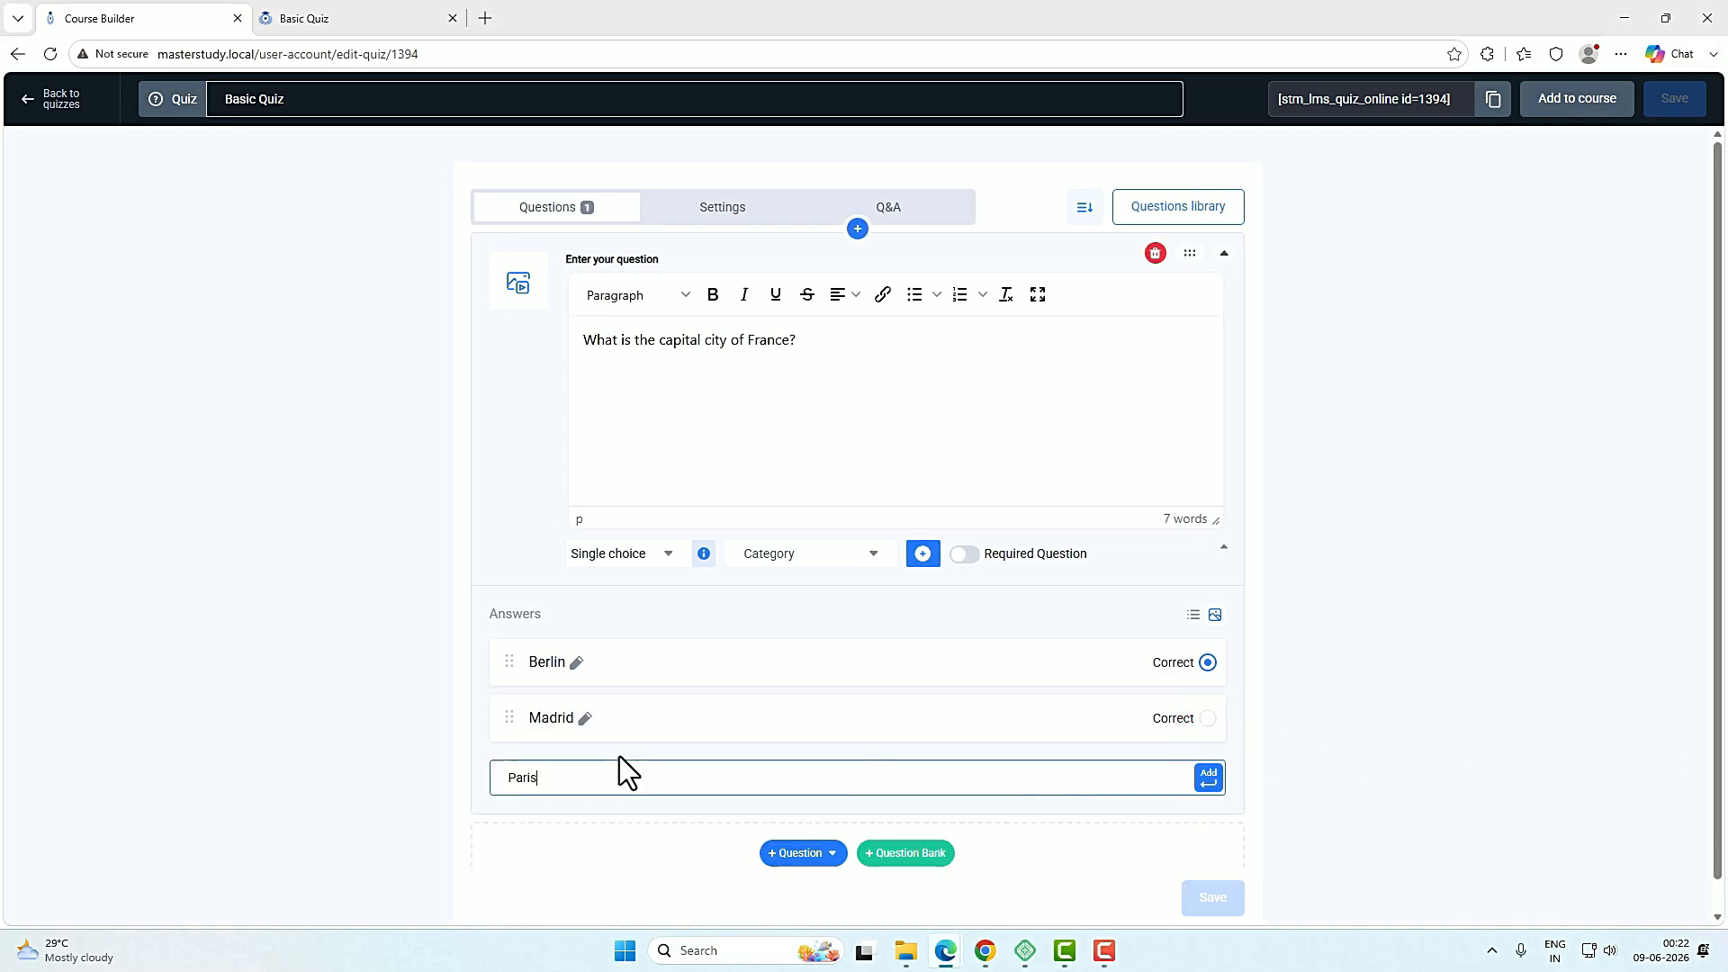
{"action": "left_click", "coordinate": [1211, 780]}
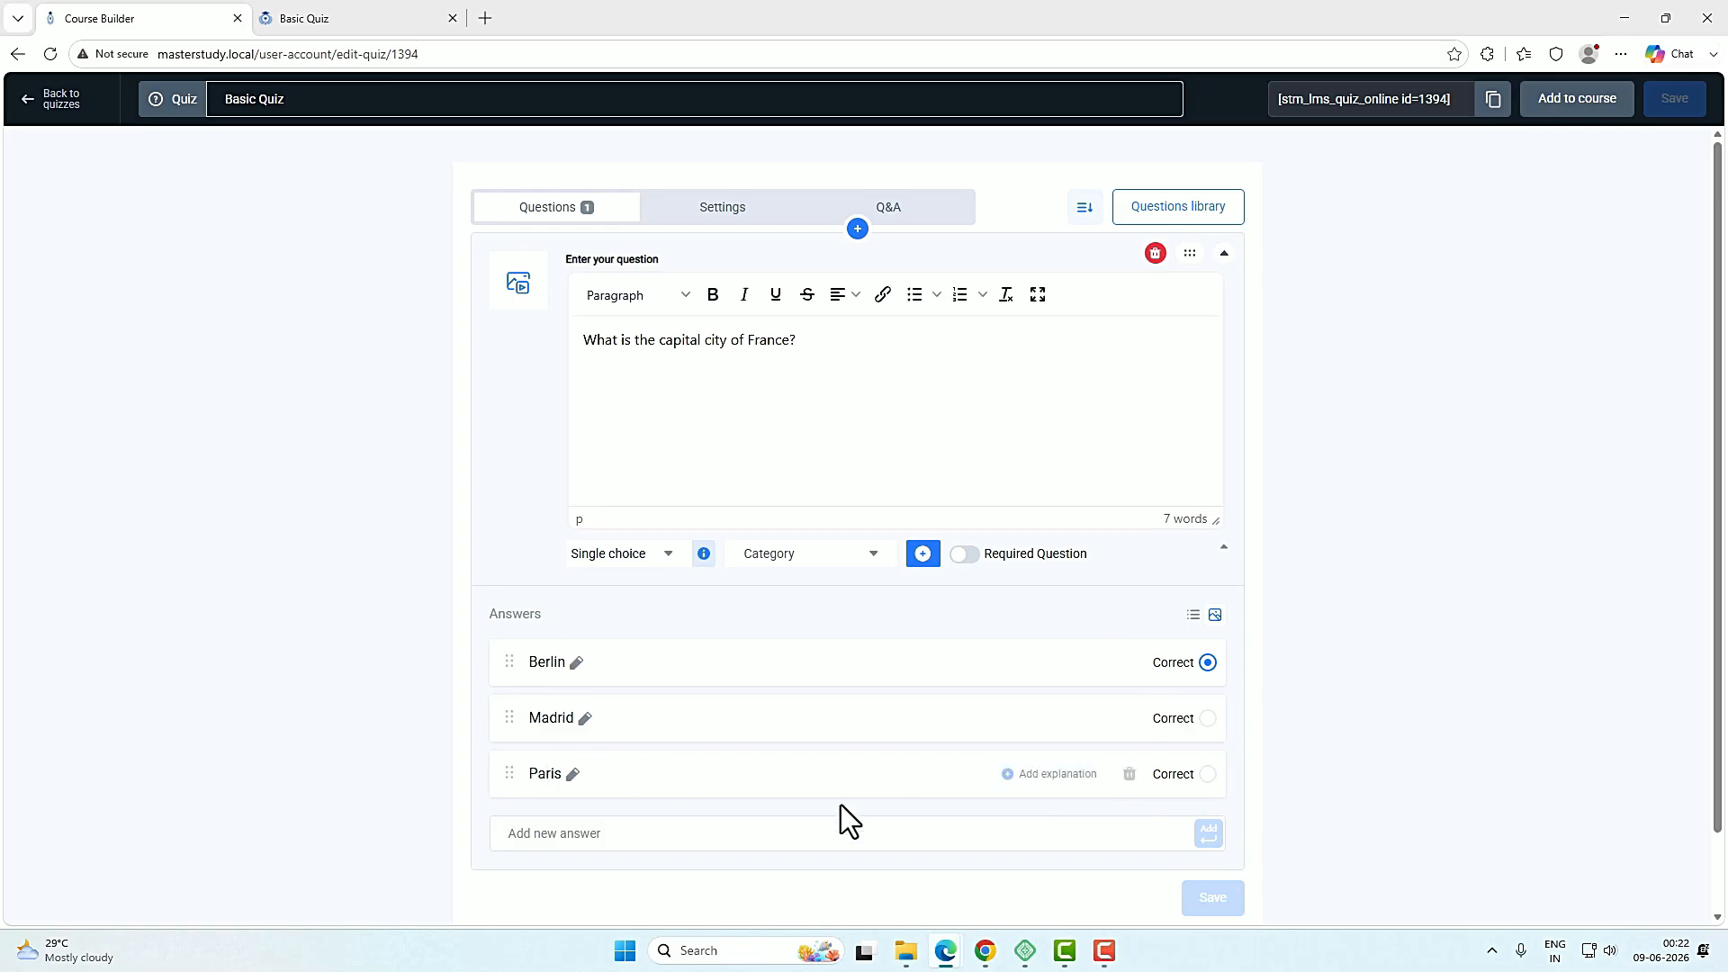
{"action": "left_click", "coordinate": [1208, 774]}
Add a multiple choice question reading "Which of the following are programming languages?".
{"action": "scroll", "coordinate": [1287, 787], "scroll_direction": "down", "scroll_amount": 1}
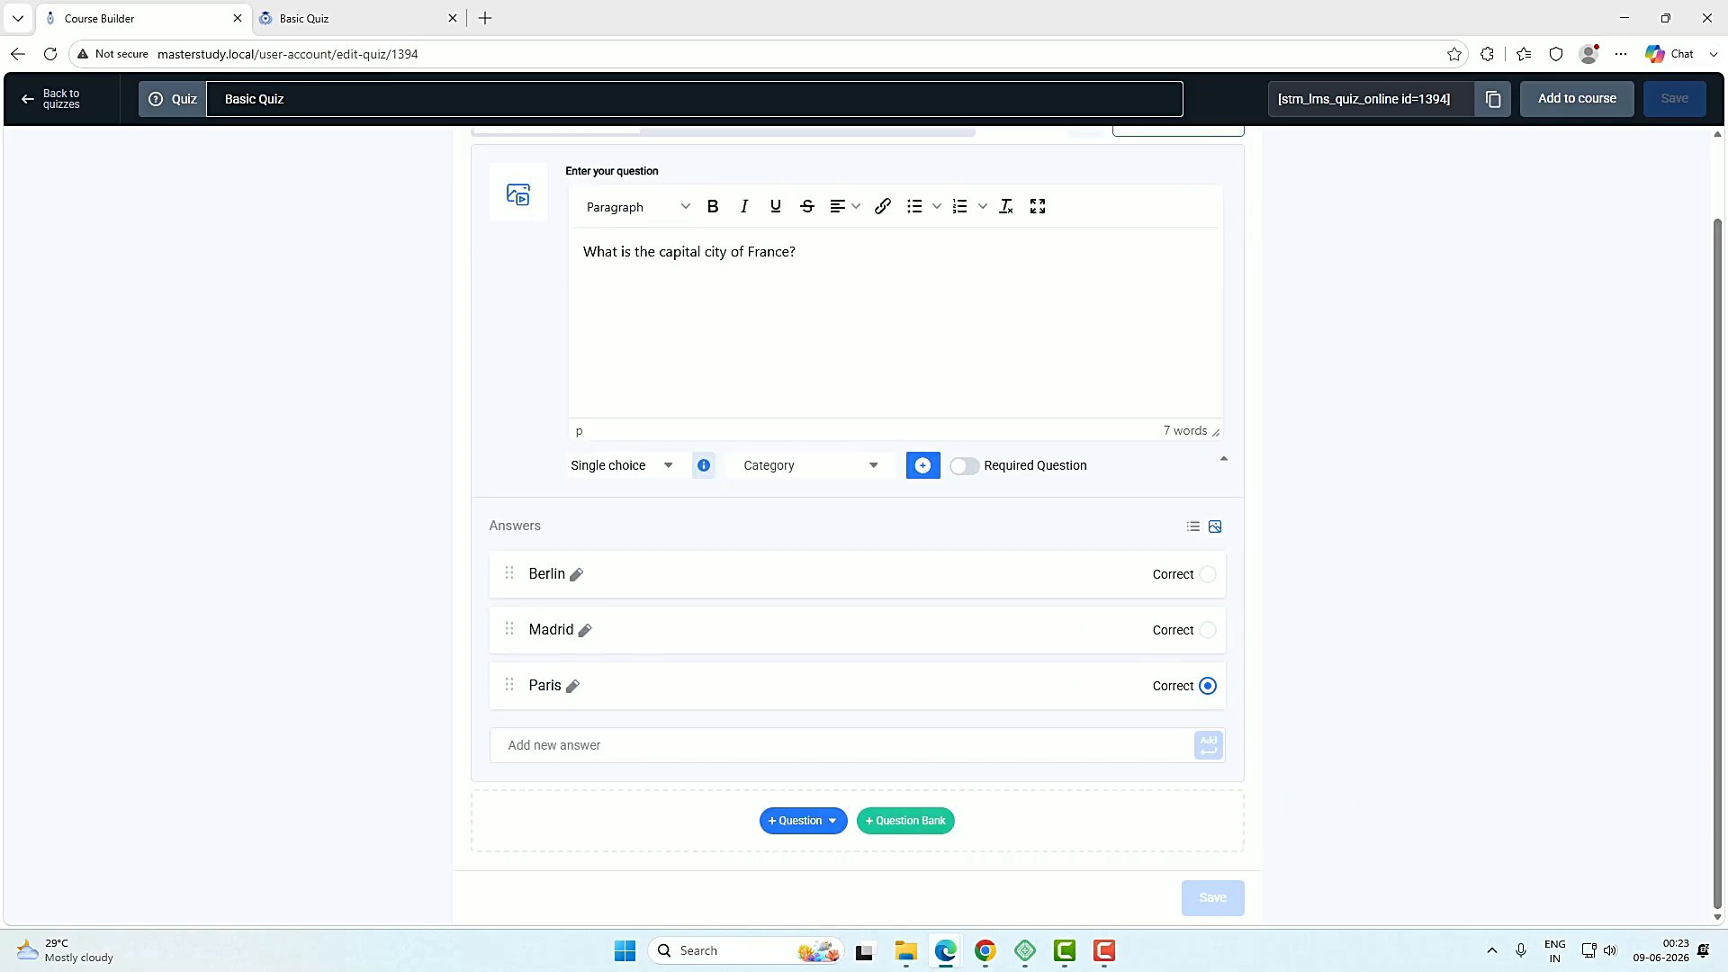
{"action": "left_click", "coordinate": [801, 821]}
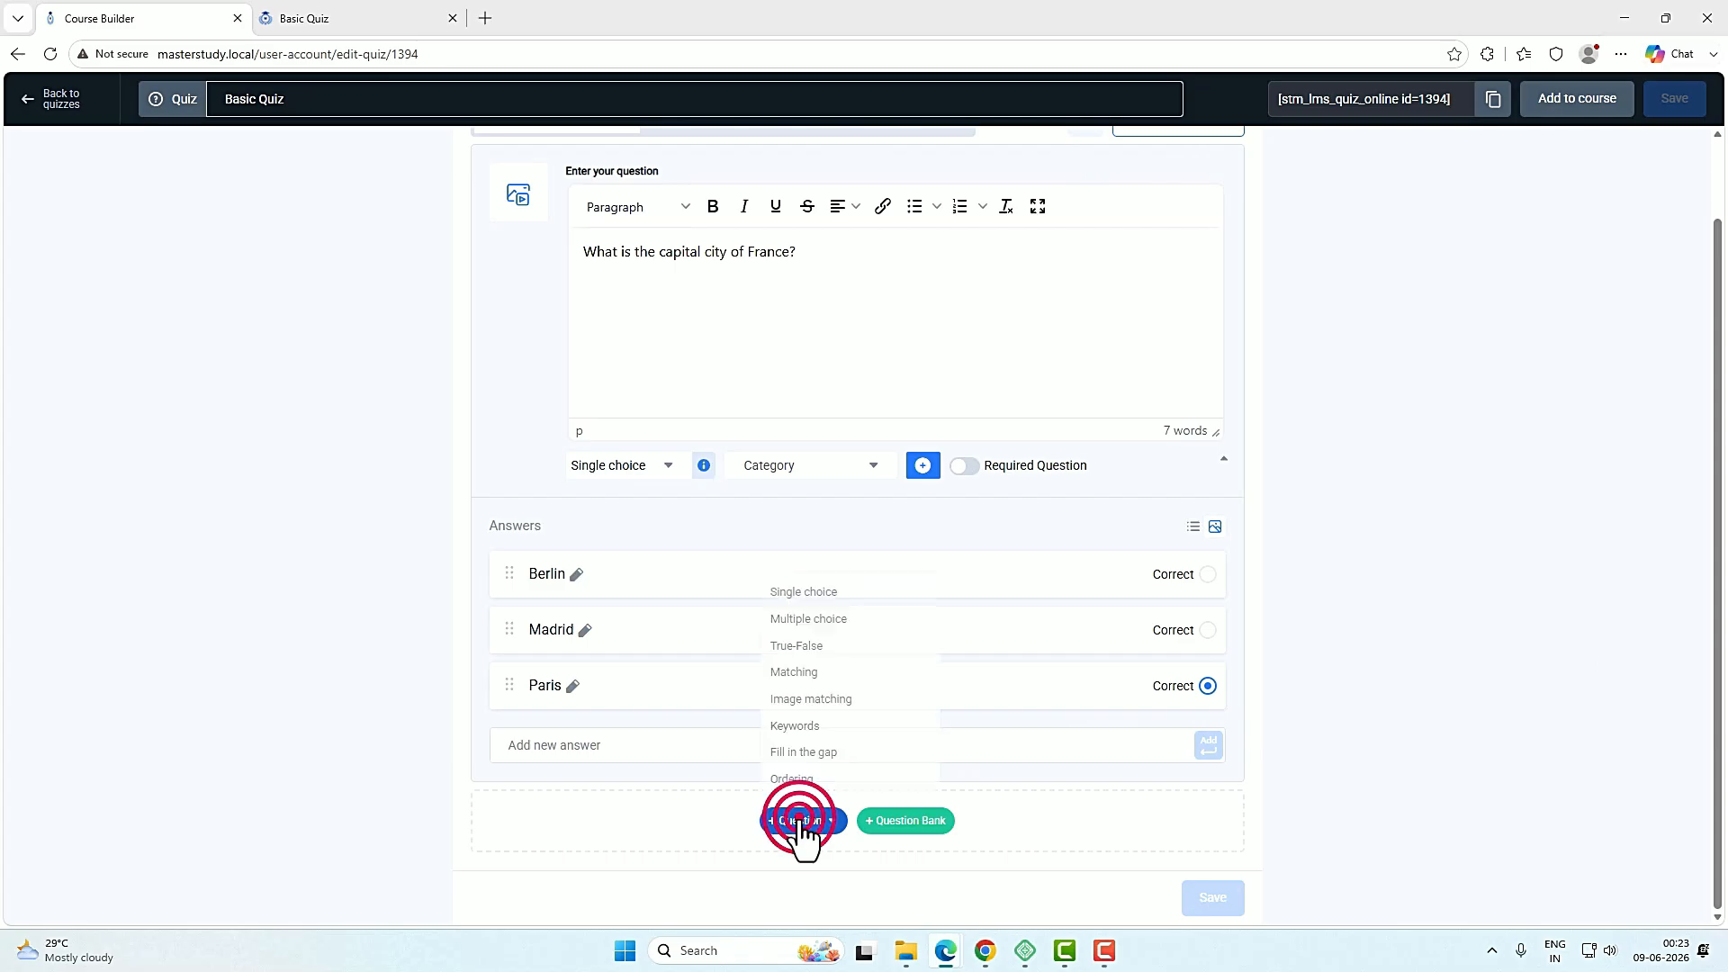
{"action": "left_click", "coordinate": [887, 598]}
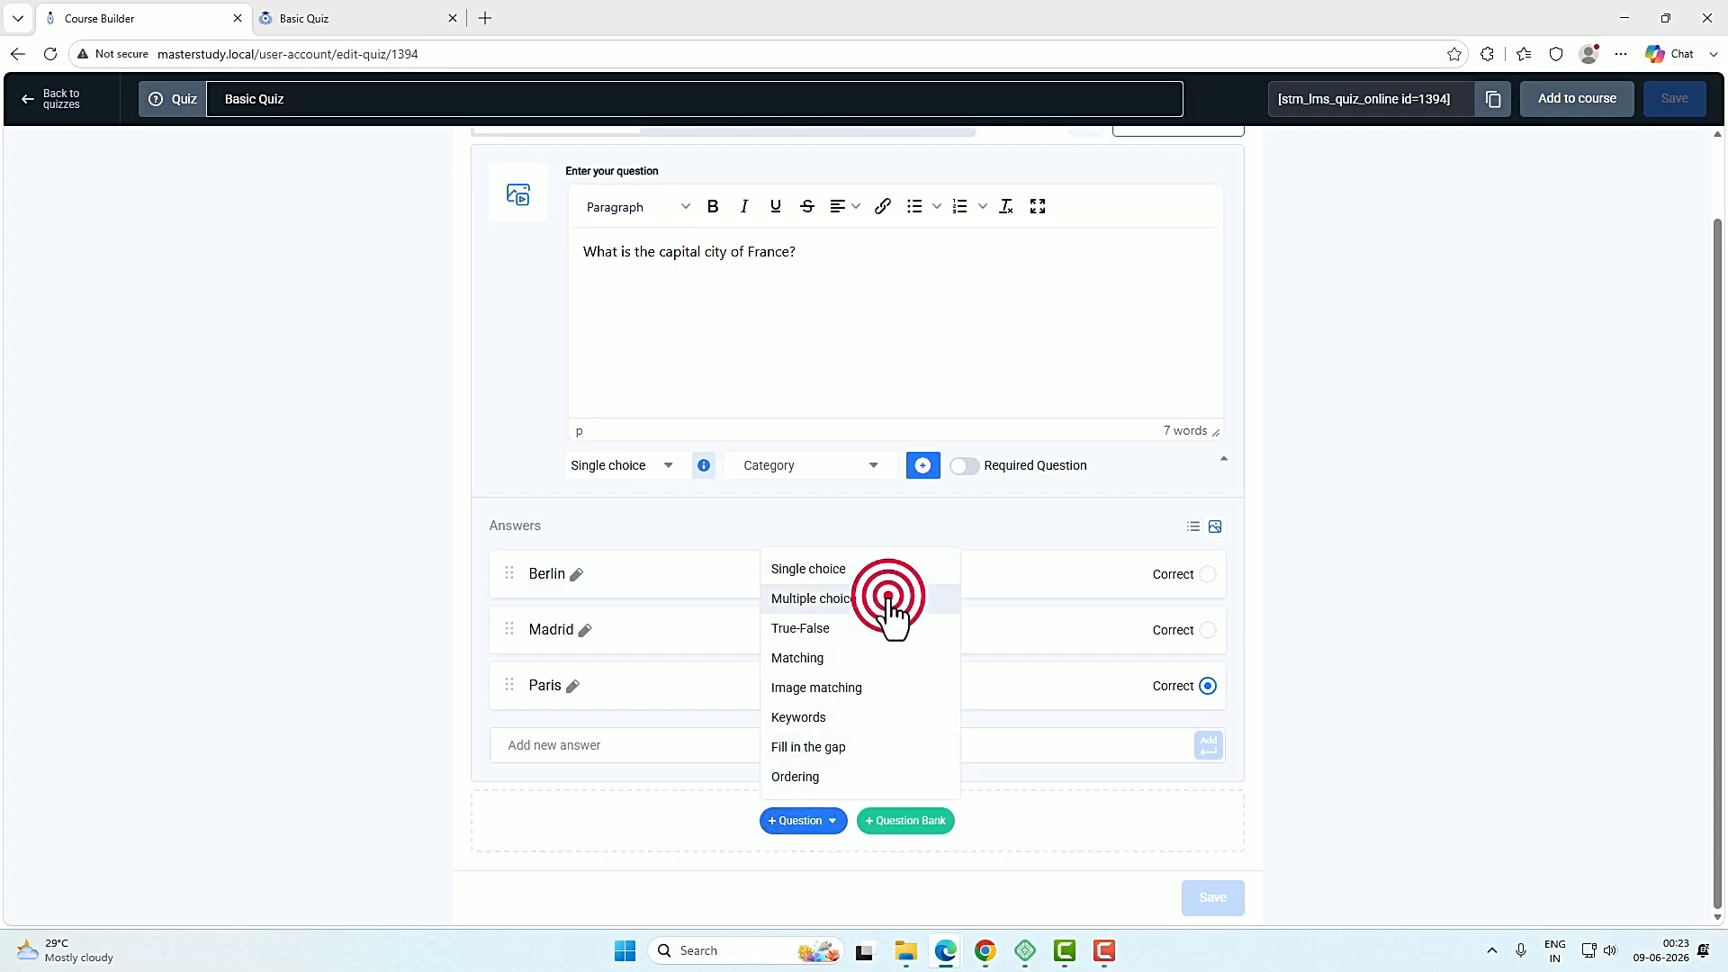
{"action": "left_click", "coordinate": [717, 439]}
{"action": "type", "text": "Which of the following are programming languages?"}
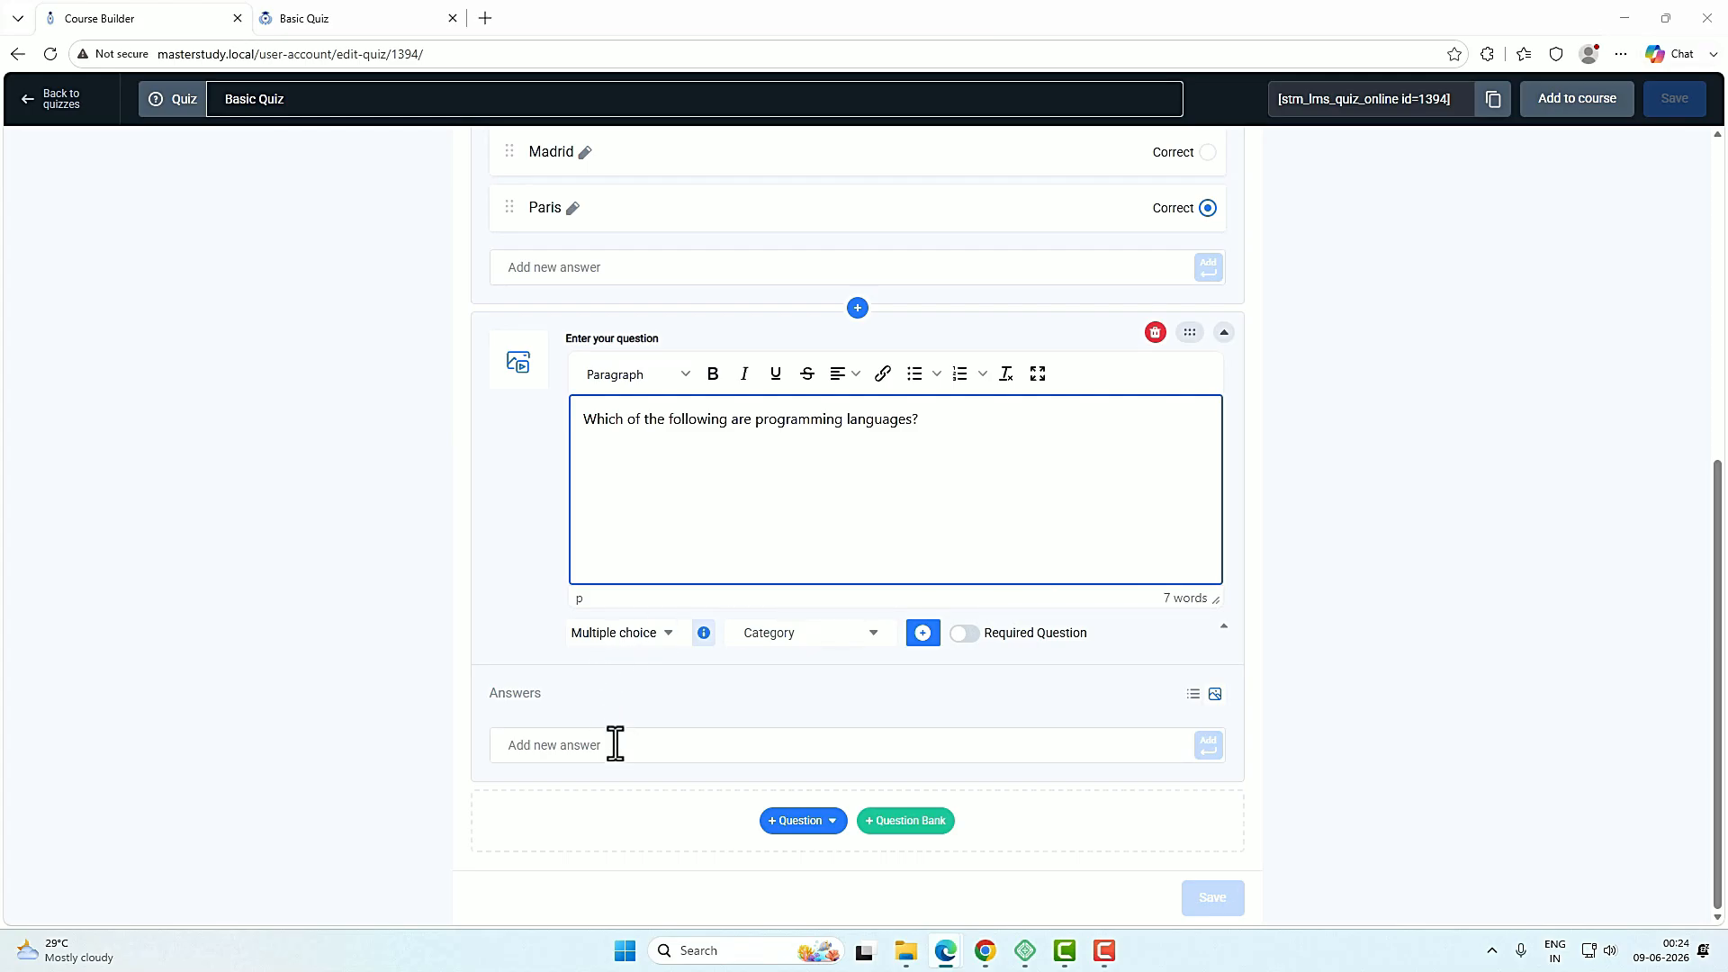
Add the answers Python, HTML, Java and CSS to the programming languages question.
{"action": "left_click", "coordinate": [616, 741]}
{"action": "type", "text": "Python"}
{"action": "left_click", "coordinate": [1208, 745]}
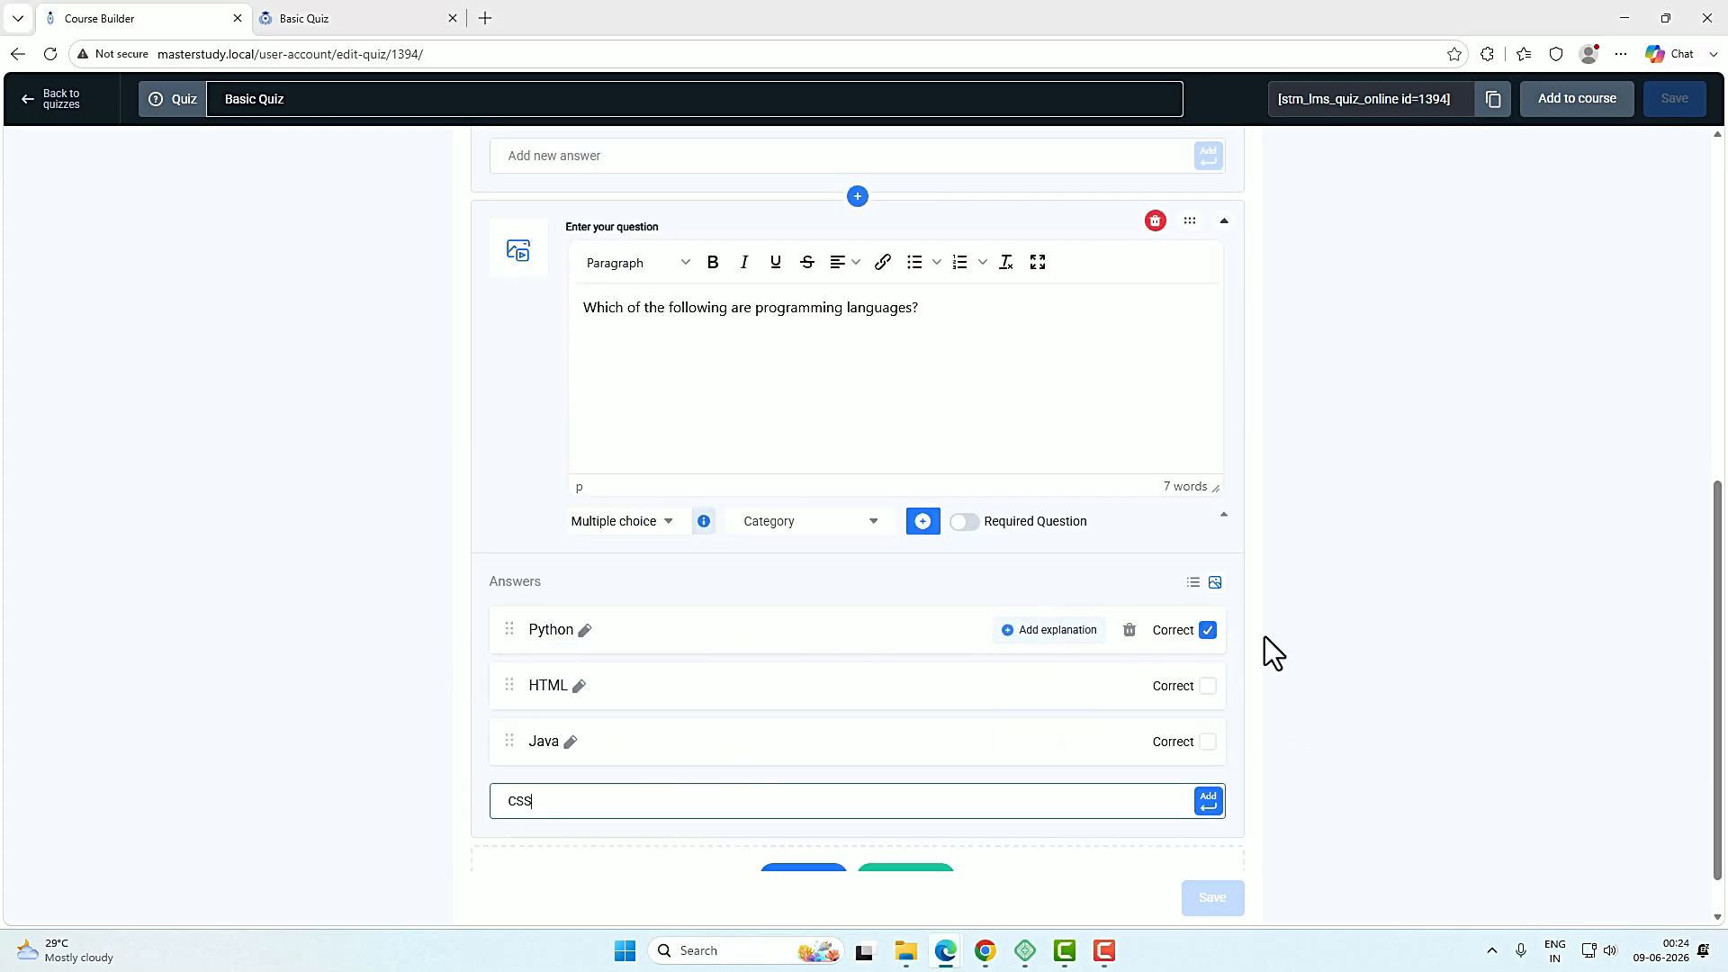
{"action": "left_click", "coordinate": [1209, 800]}
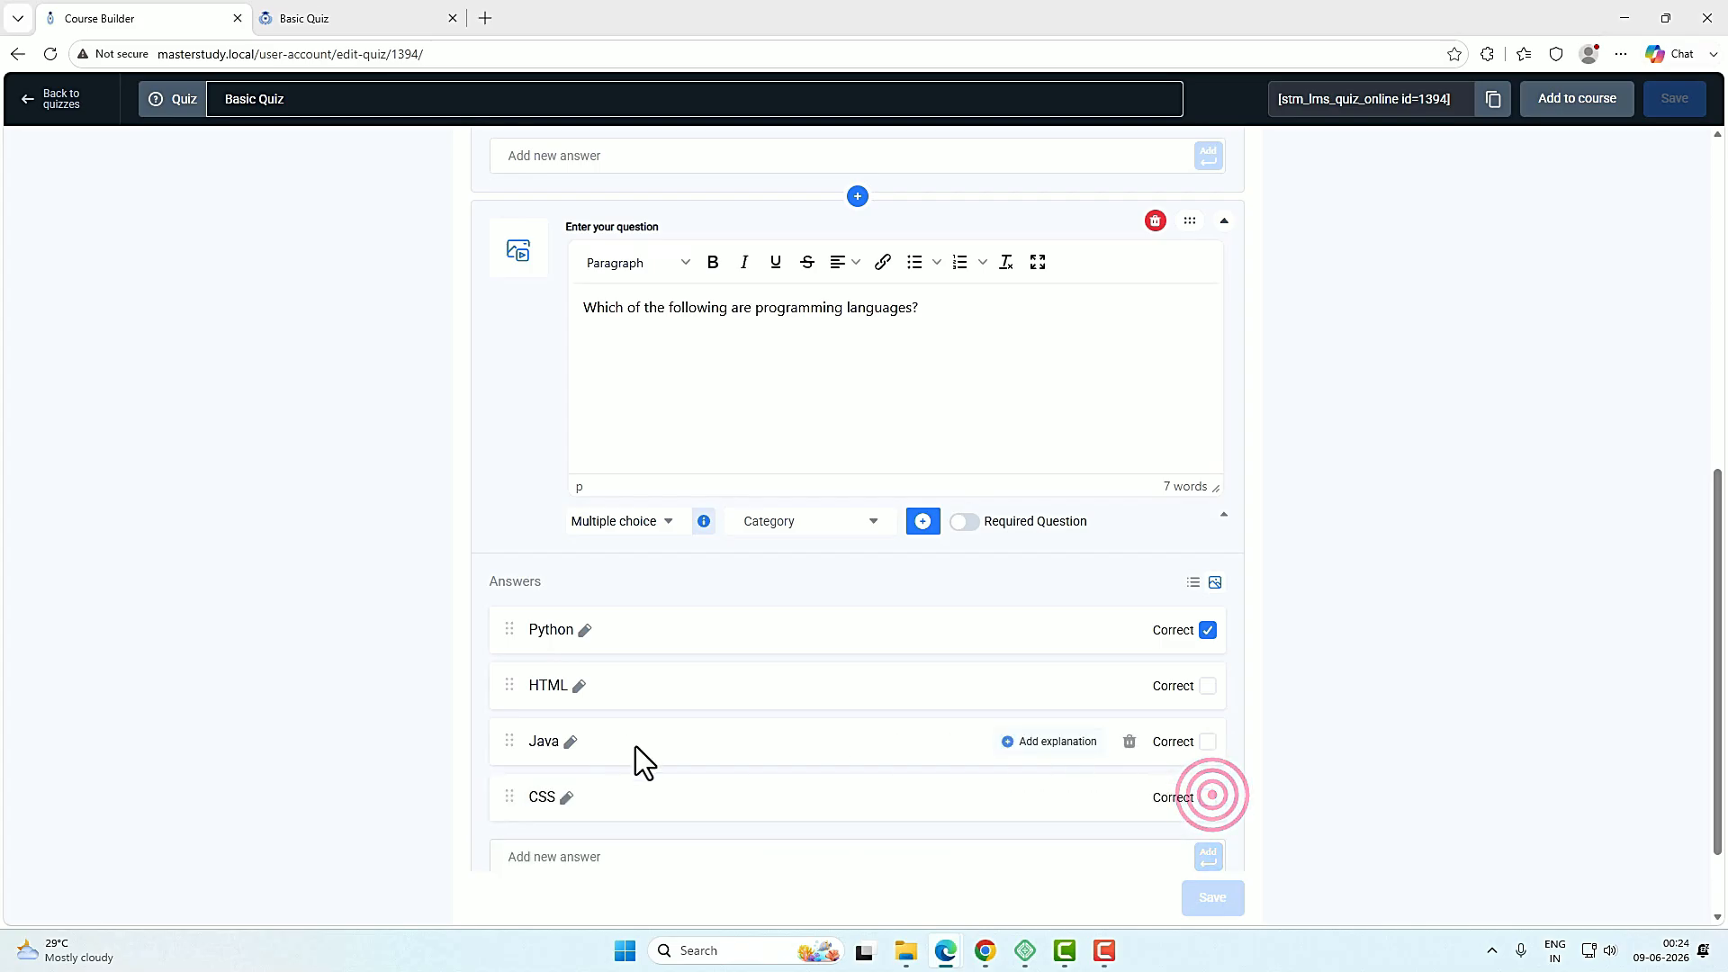
Mark Java as a correct answer of the programming languages question.
{"action": "left_click", "coordinate": [1208, 742]}
{"action": "scroll", "coordinate": [1504, 715], "scroll_direction": "down", "scroll_amount": 1}
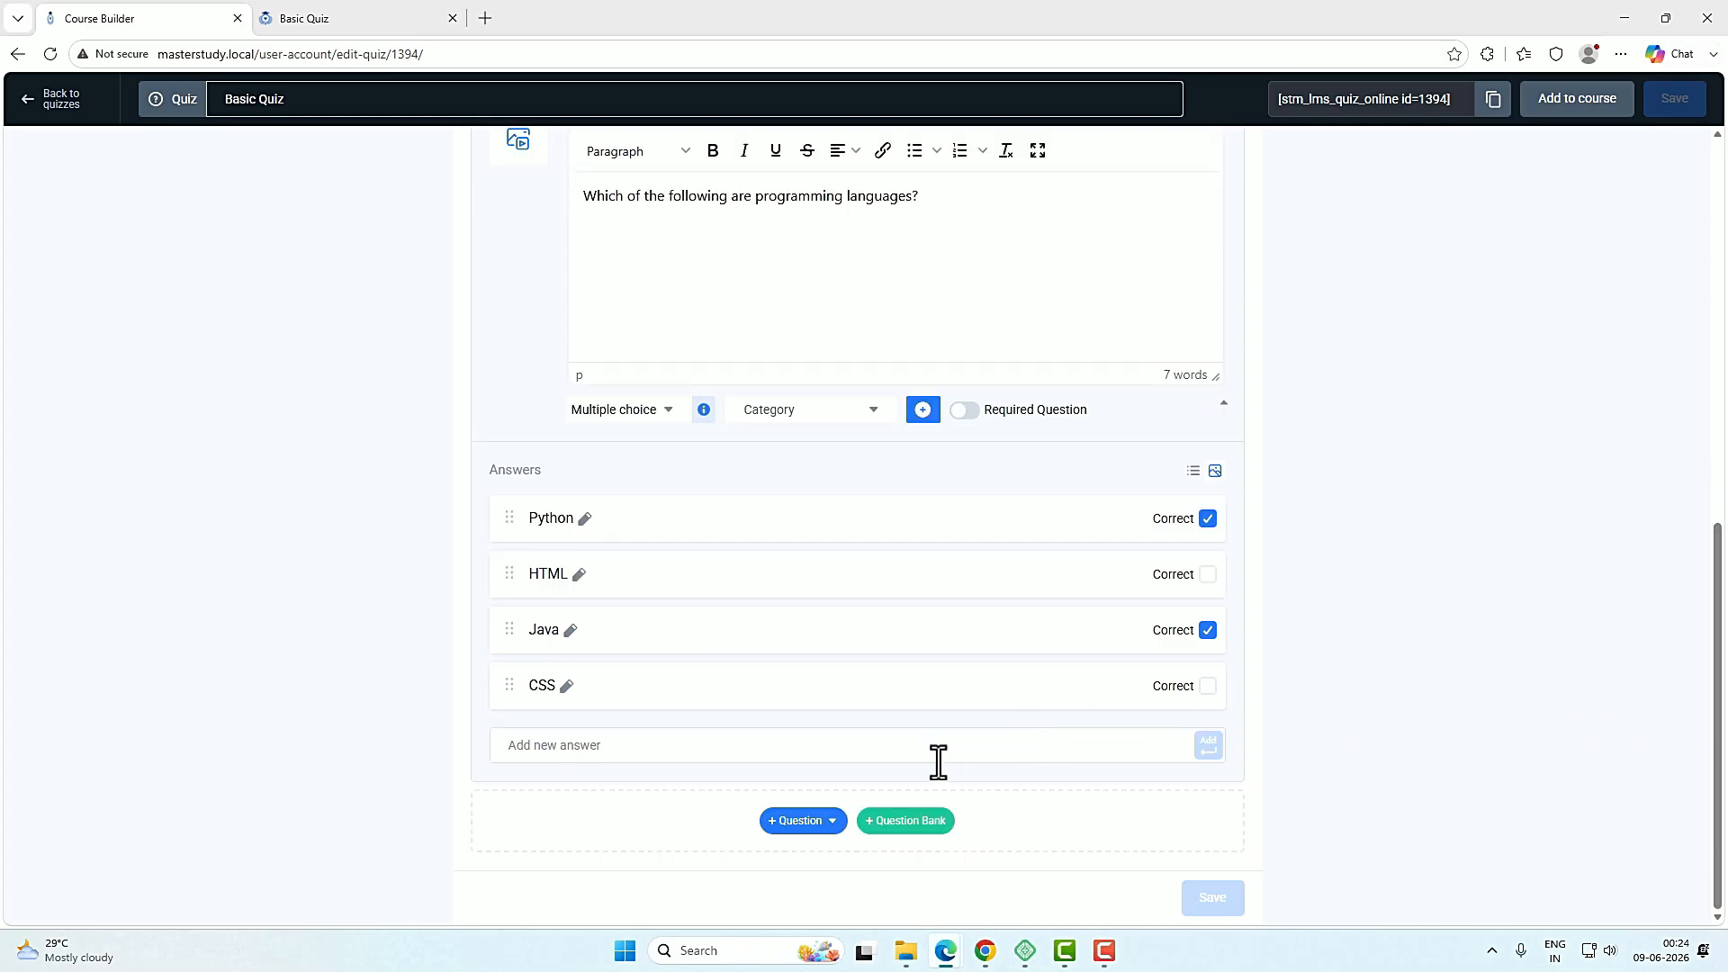
Add a true-false question reading "Monitor is used to display visual output from a computer?".
{"action": "left_click", "coordinate": [809, 821]}
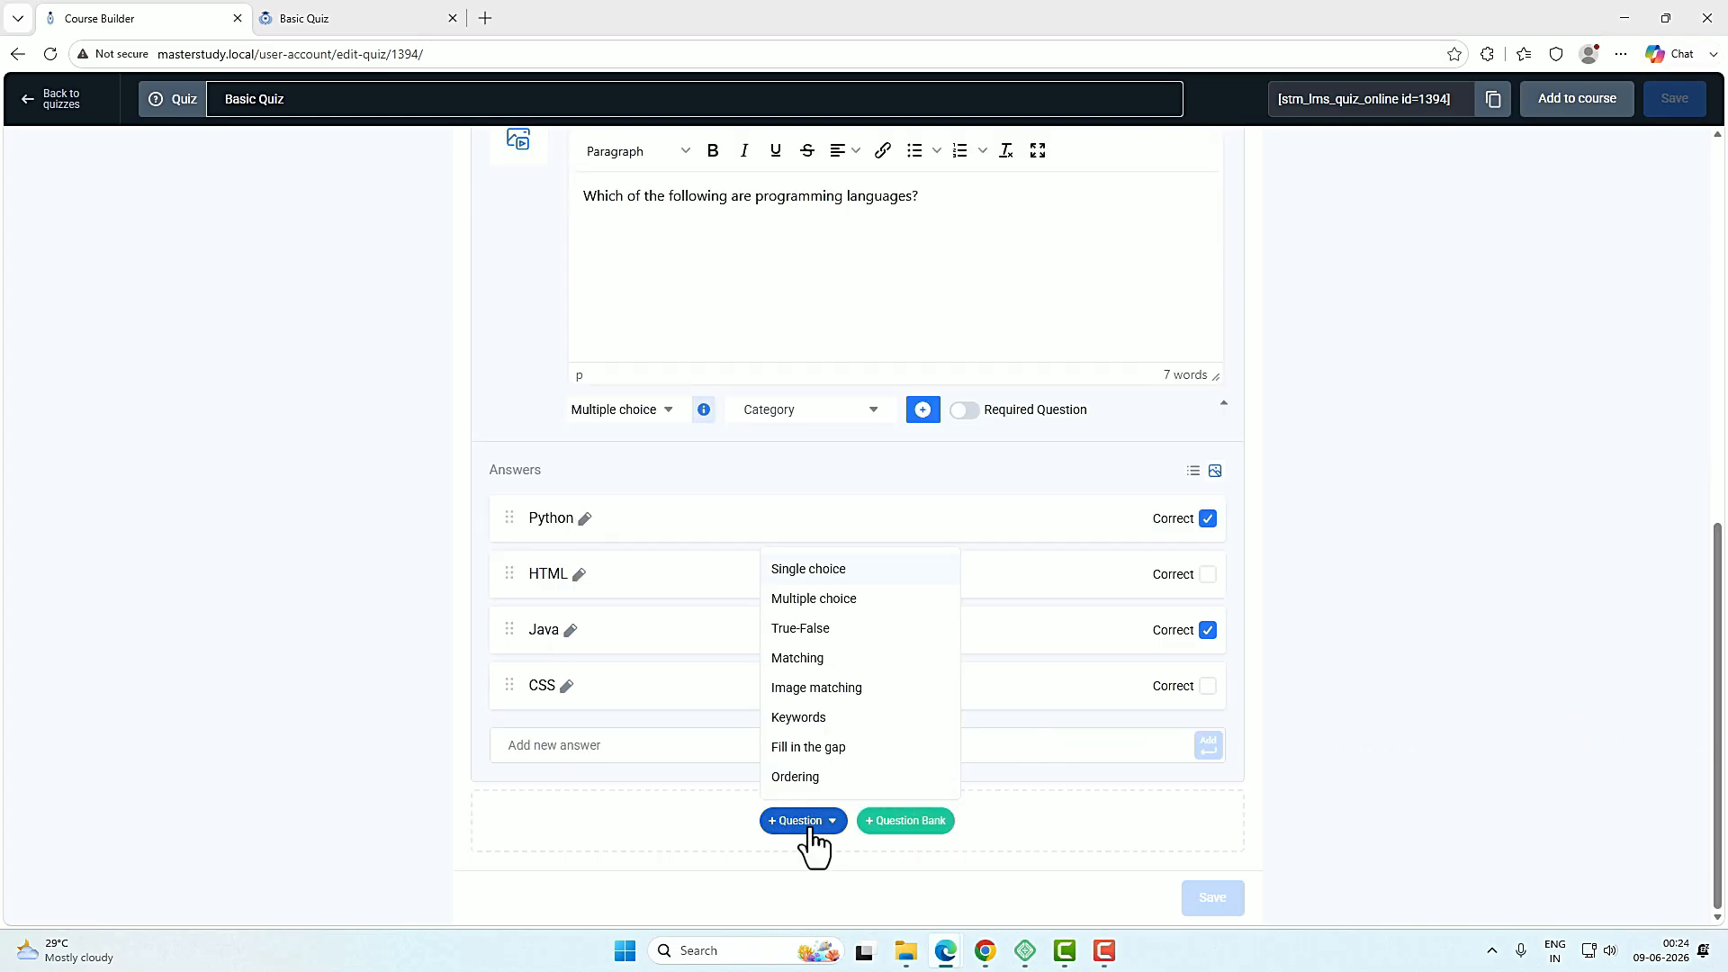
{"action": "left_click", "coordinate": [800, 629]}
{"action": "type", "text": "Monitor is used to display visual output from a computer?"}
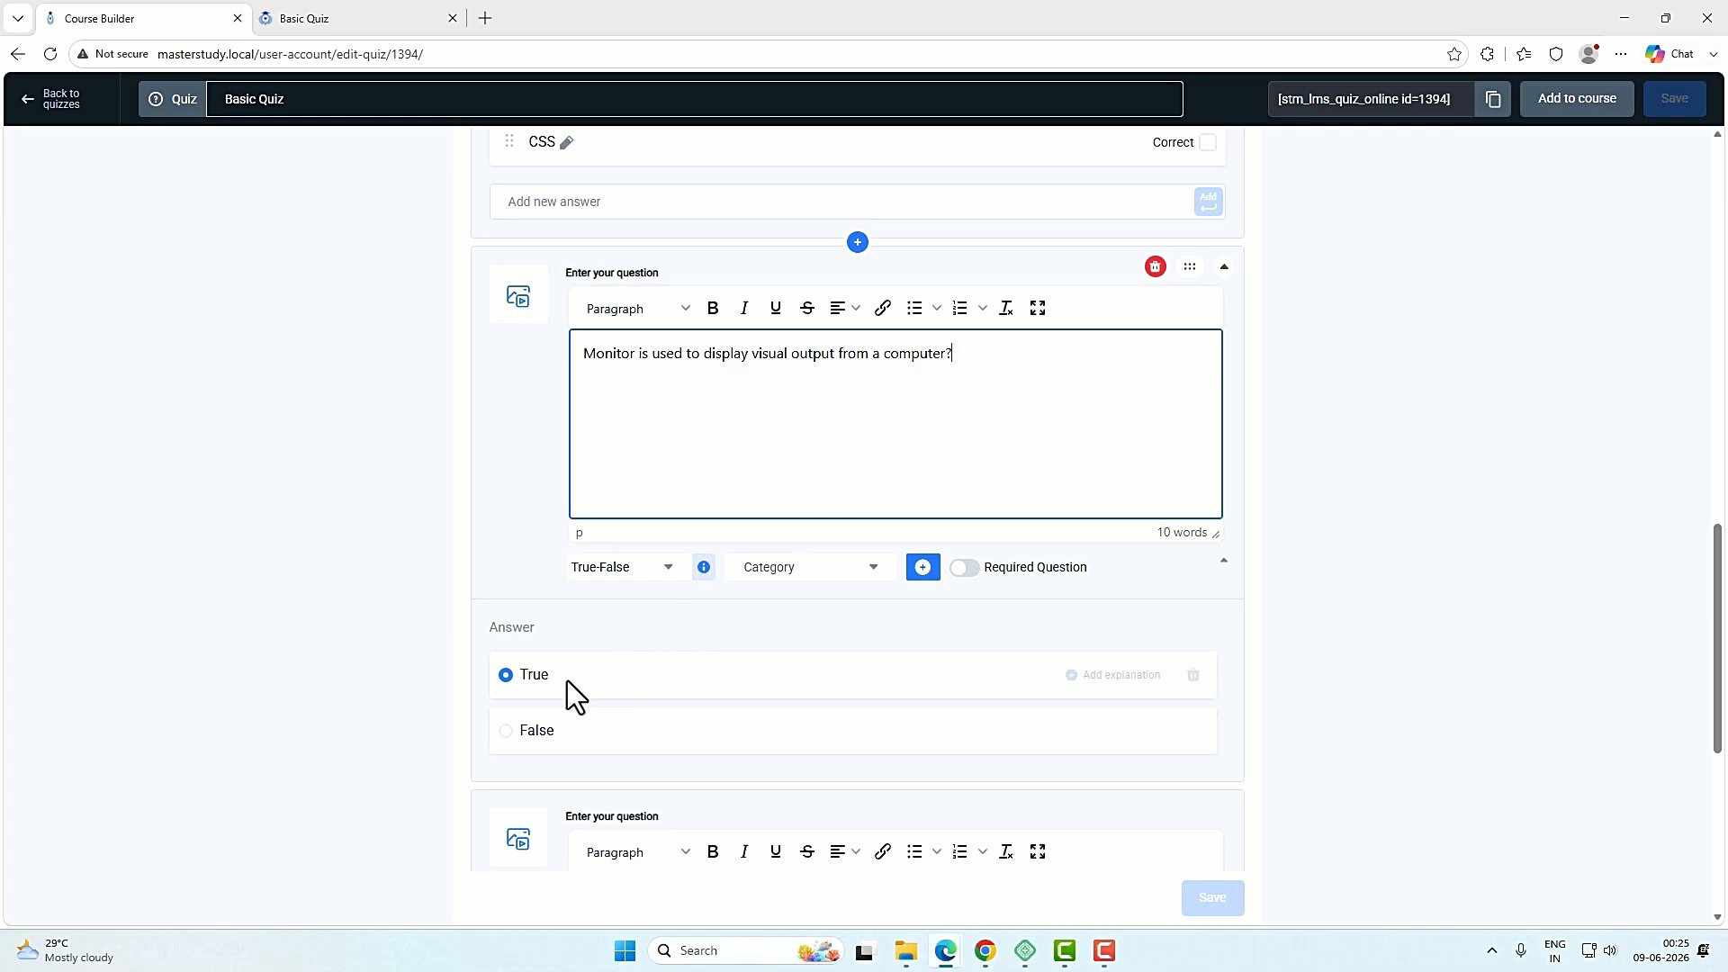
Add a matching question reading "Match the countries in Column A with their capitals in Column B.".
{"action": "left_click", "coordinate": [792, 821]}
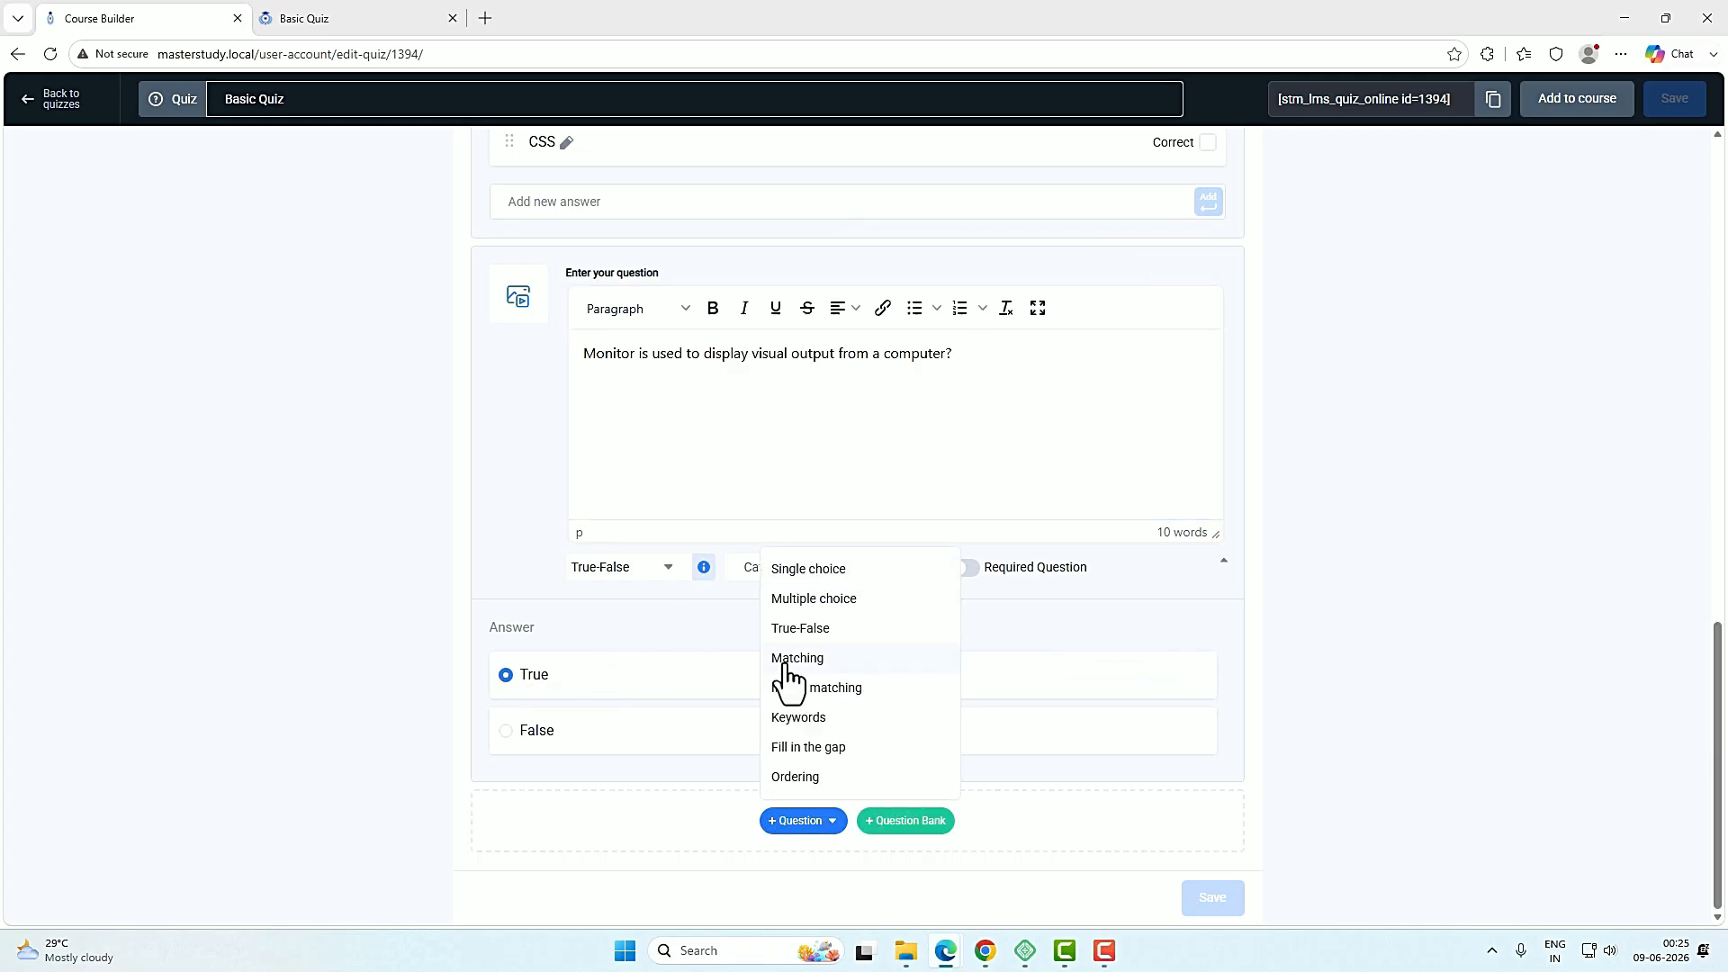
{"action": "left_click", "coordinate": [785, 665]}
{"action": "left_click", "coordinate": [663, 619]}
{"action": "type", "text": "Match the countries in Column A with their capitals in Column B."}
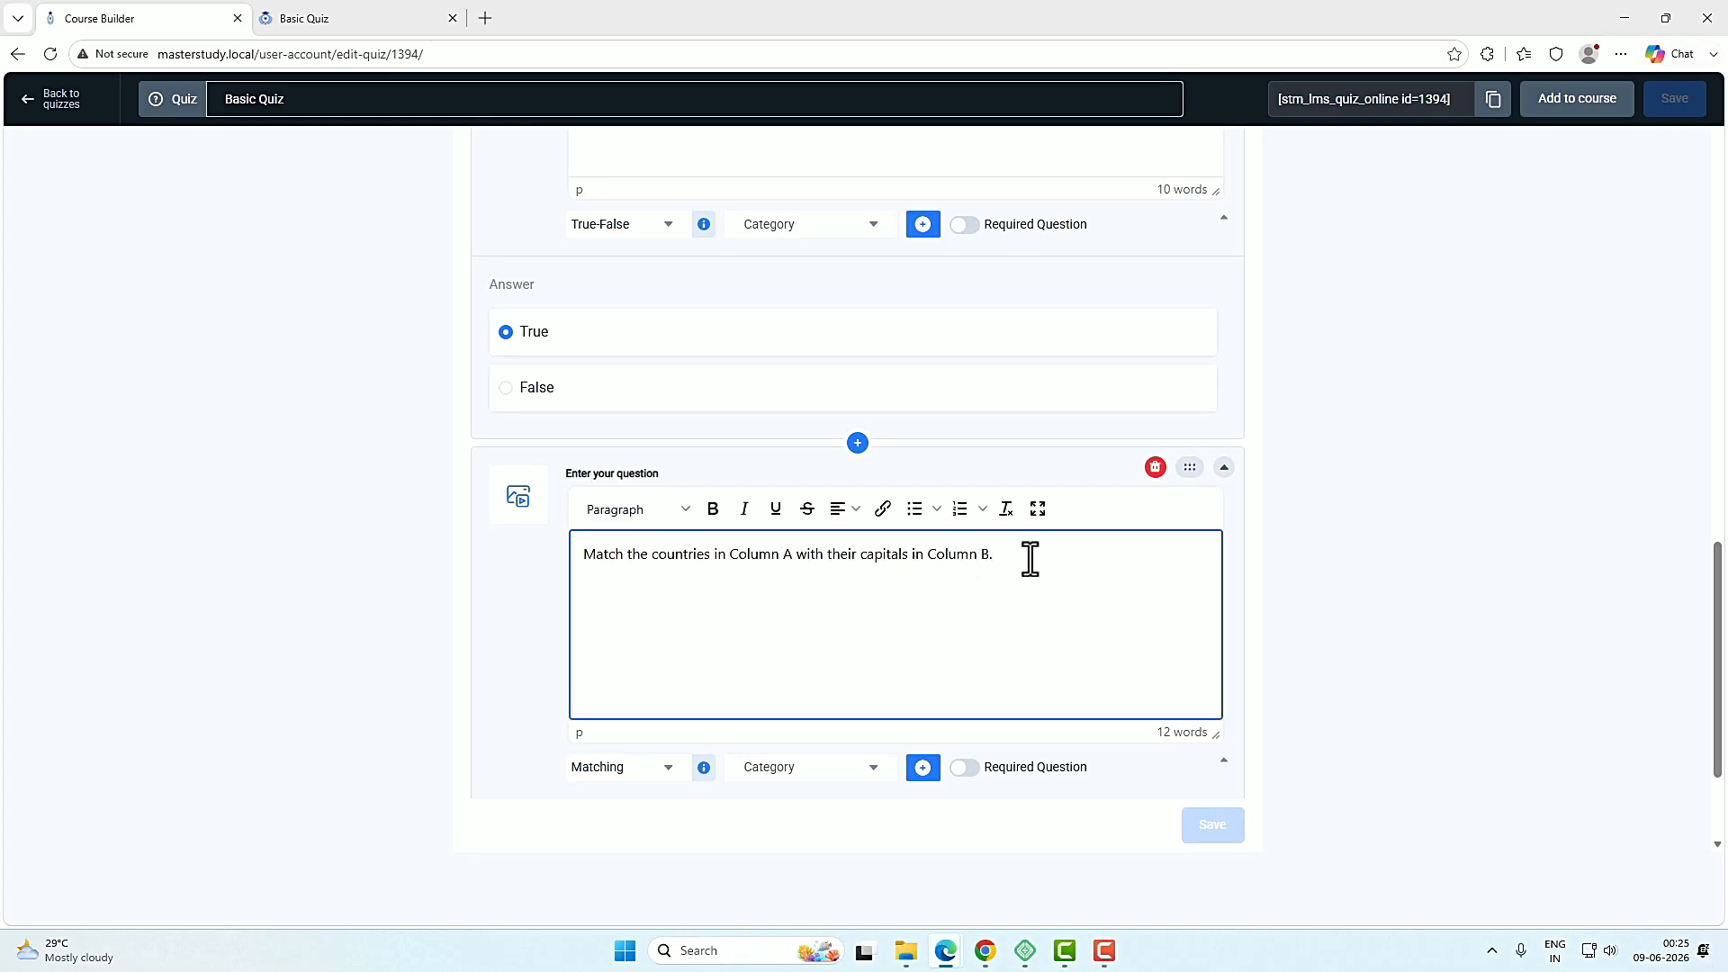
Add the first pair to the matching question, with France as the question and Paris as the answer.
{"action": "scroll", "coordinate": [1429, 670], "scroll_direction": "down", "scroll_amount": 2}
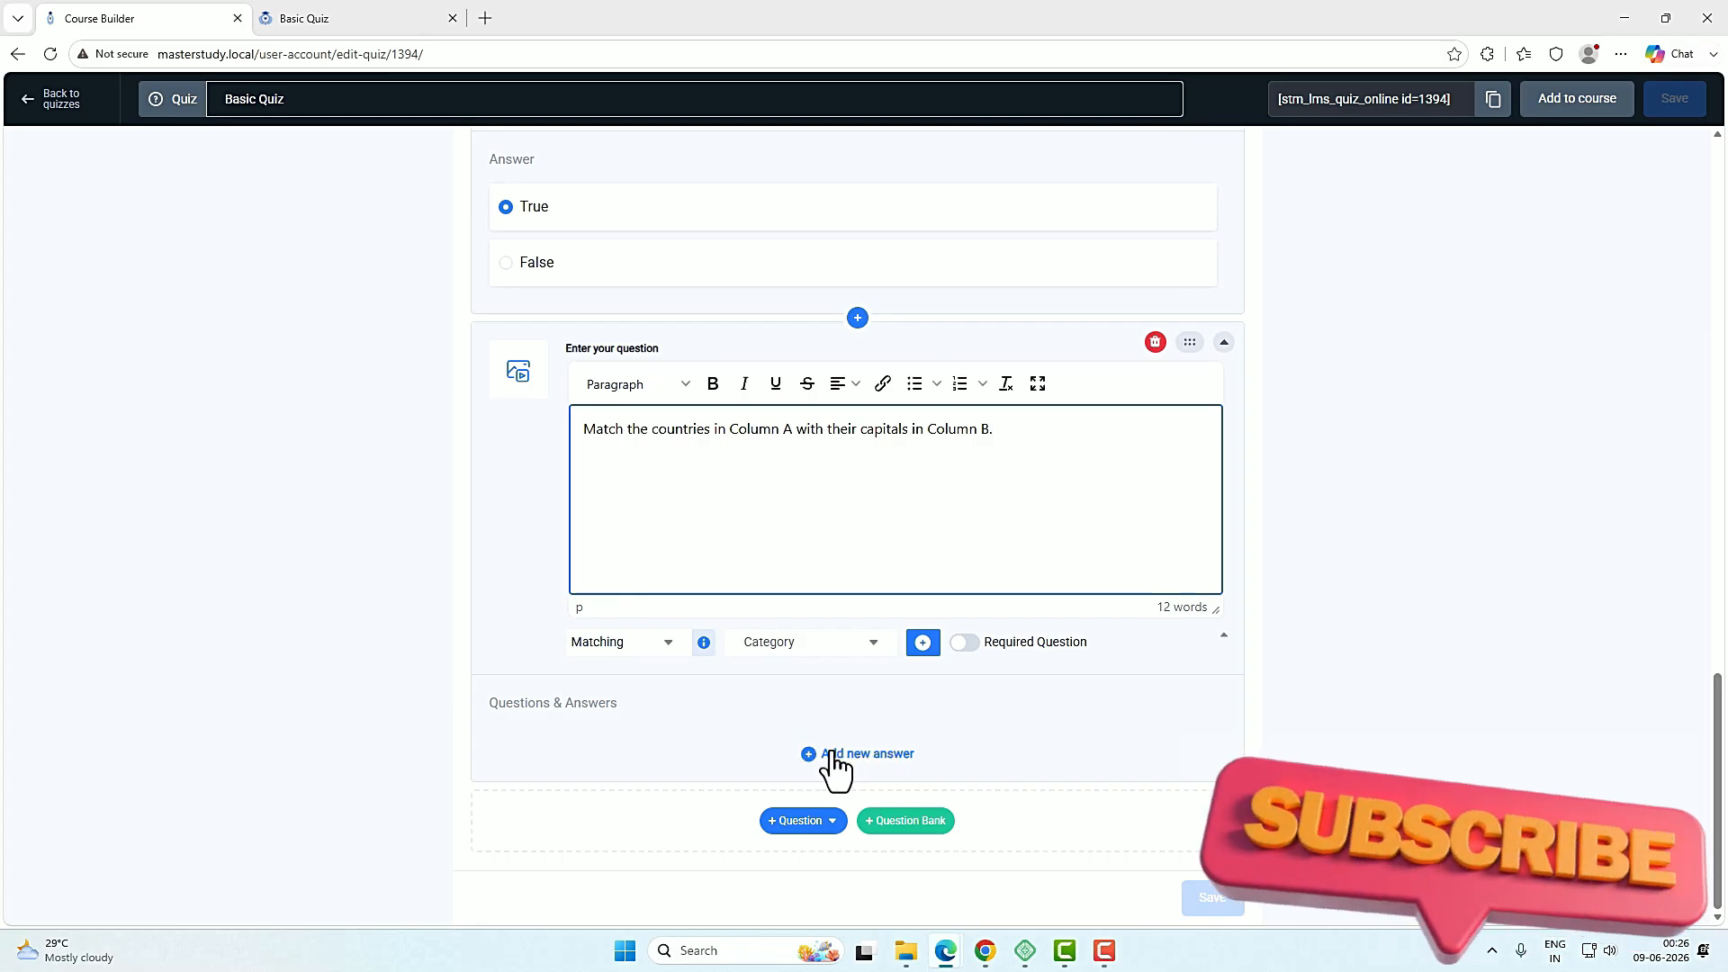
{"action": "left_click", "coordinate": [895, 754]}
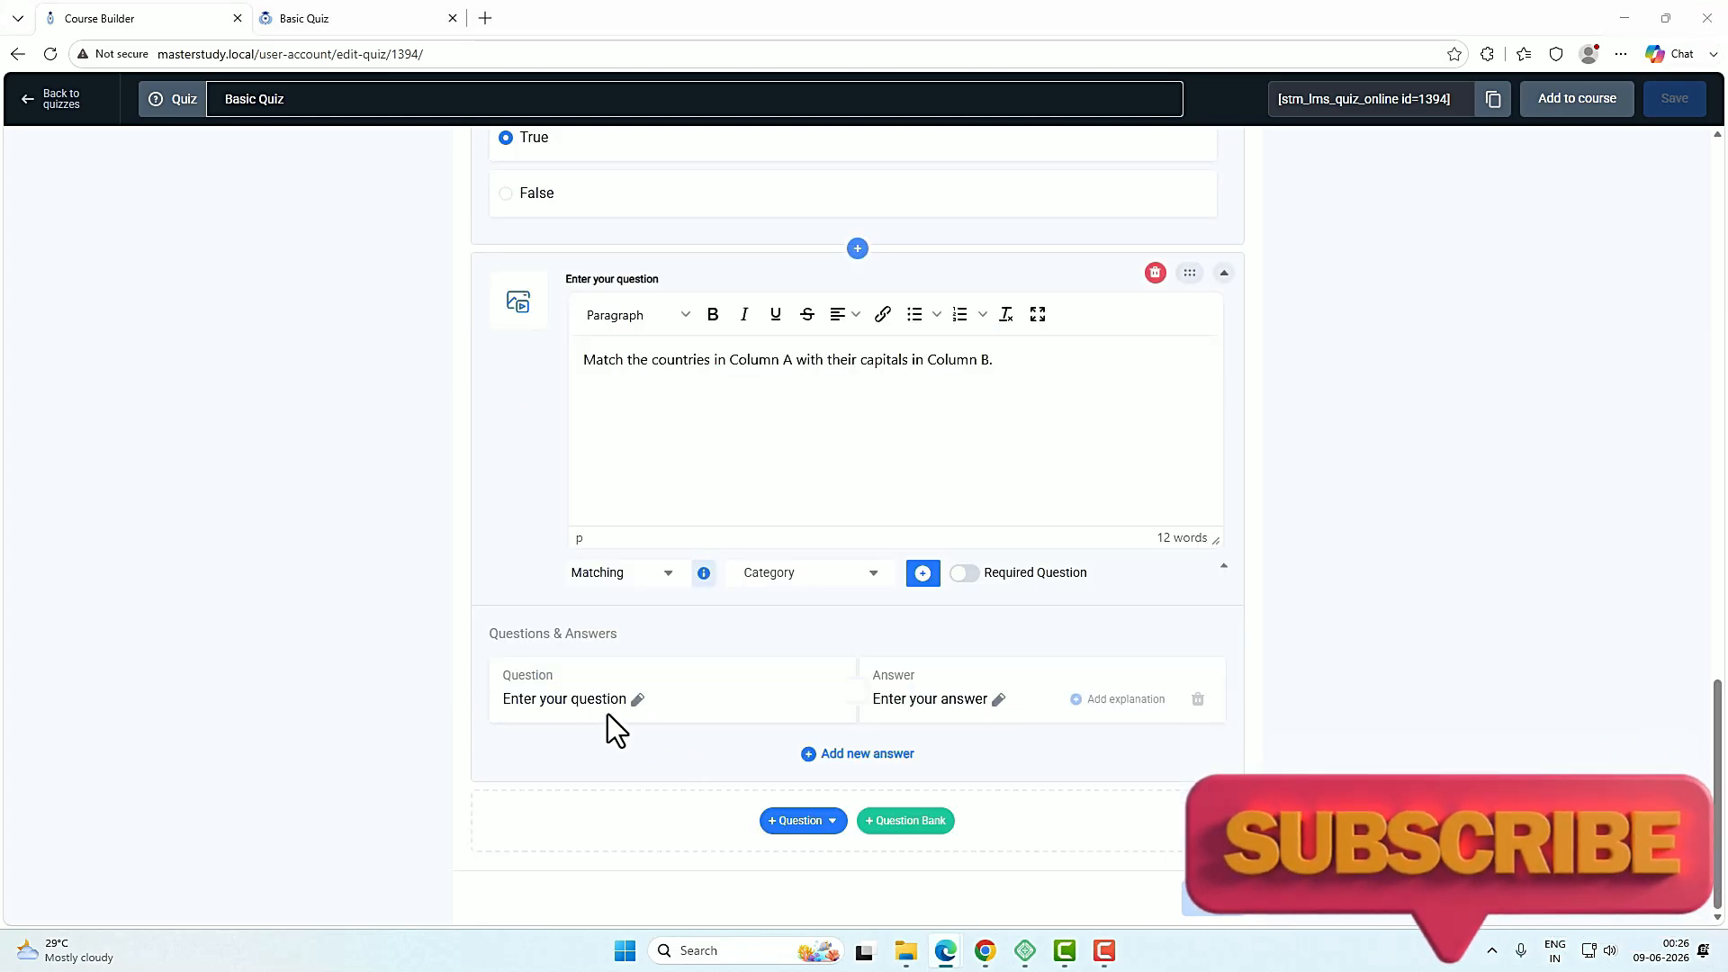
{"action": "left_click", "coordinate": [600, 708]}
{"action": "type", "text": "France"}
{"action": "key", "text": "Return"}
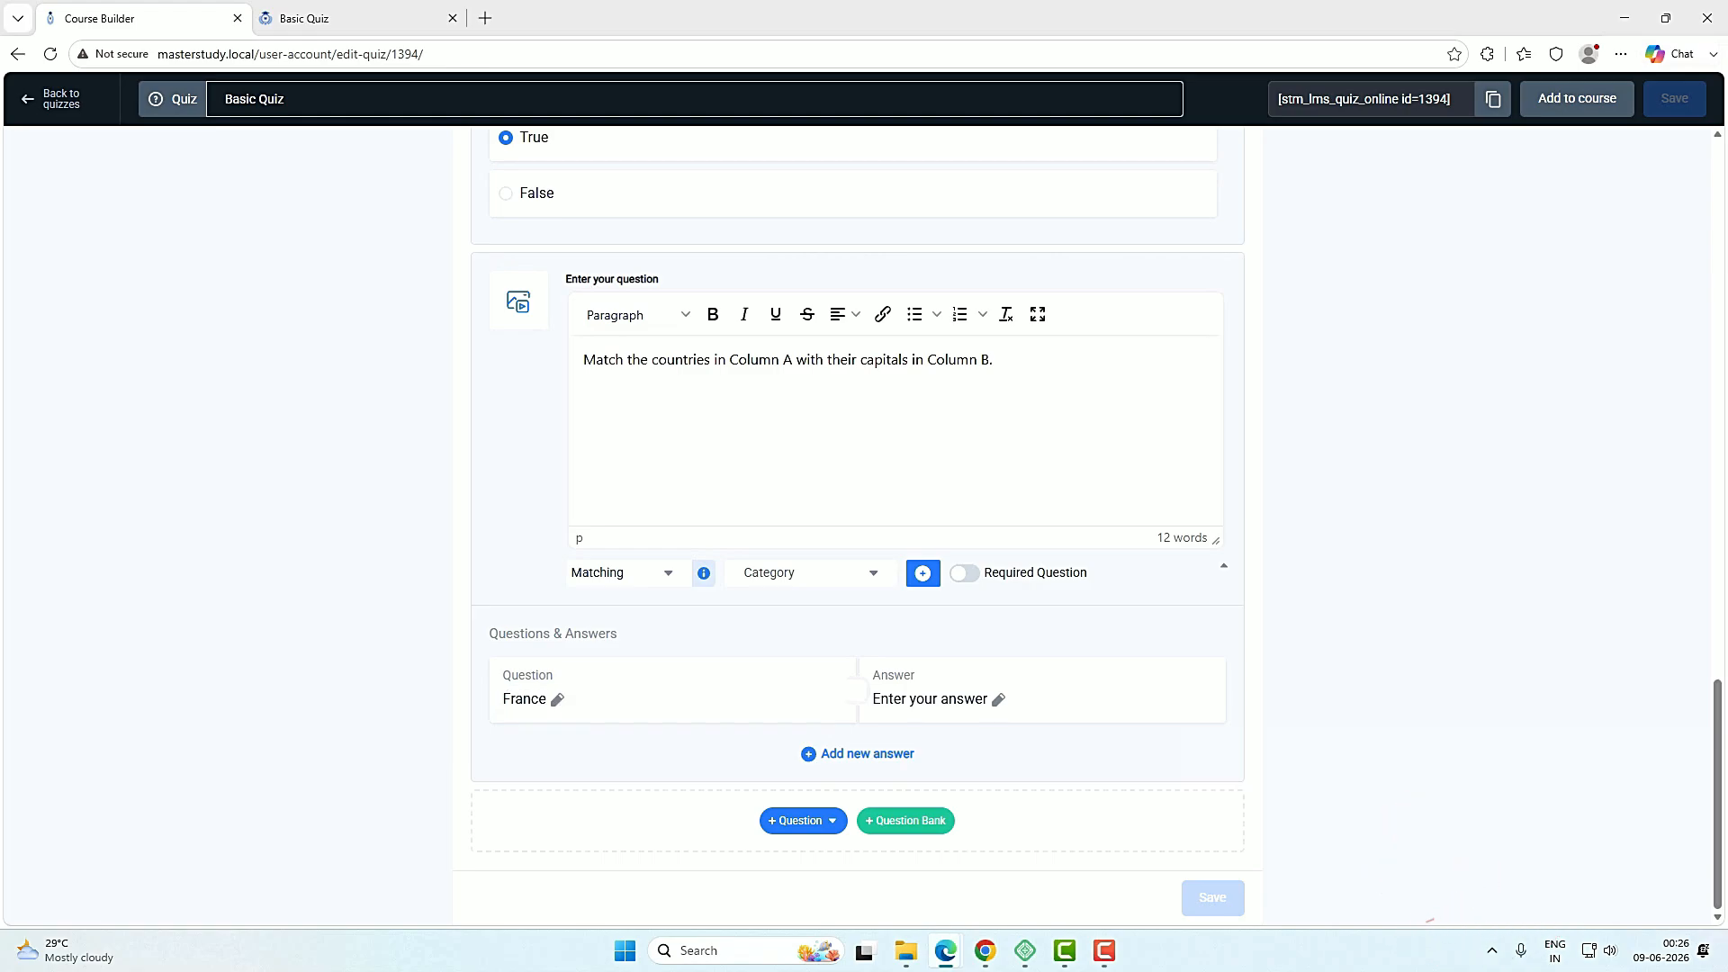
{"action": "left_click", "coordinate": [944, 695]}
{"action": "type", "text": "Paris"}
Add a second pair to the matching question, with Japan as the question and Tokyo as the answer.
{"action": "left_click", "coordinate": [868, 754]}
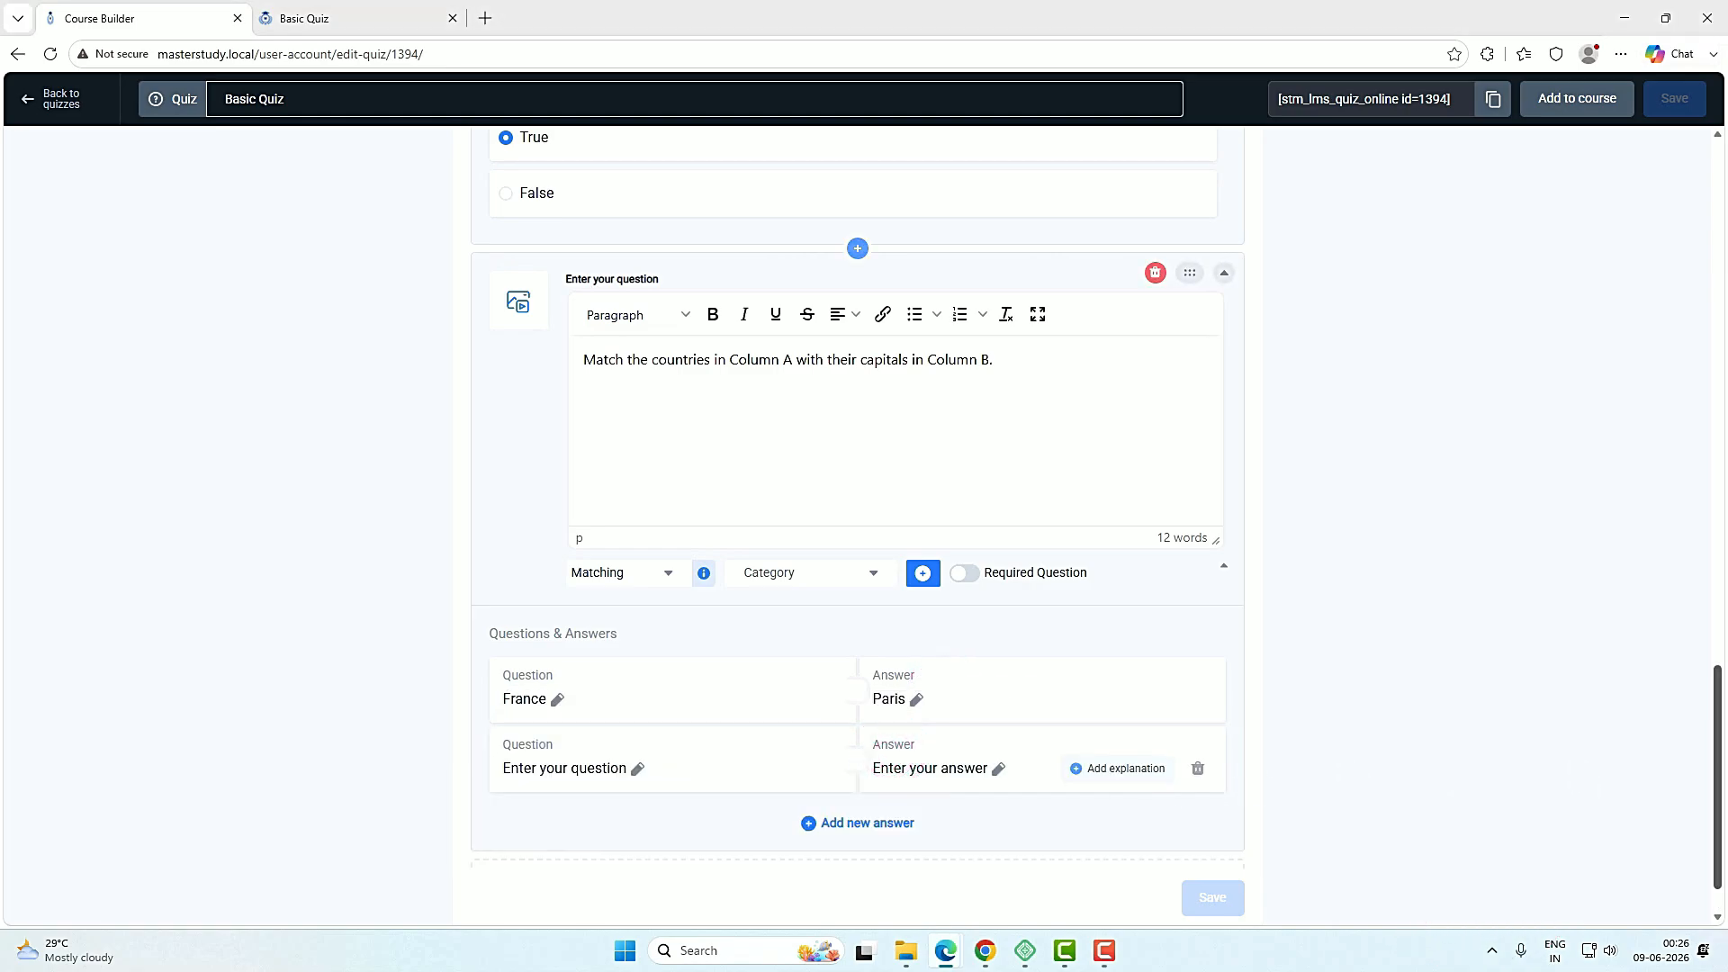
{"action": "left_click", "coordinate": [591, 769]}
{"action": "type", "text": "Japan"}
{"action": "left_click", "coordinate": [905, 761]}
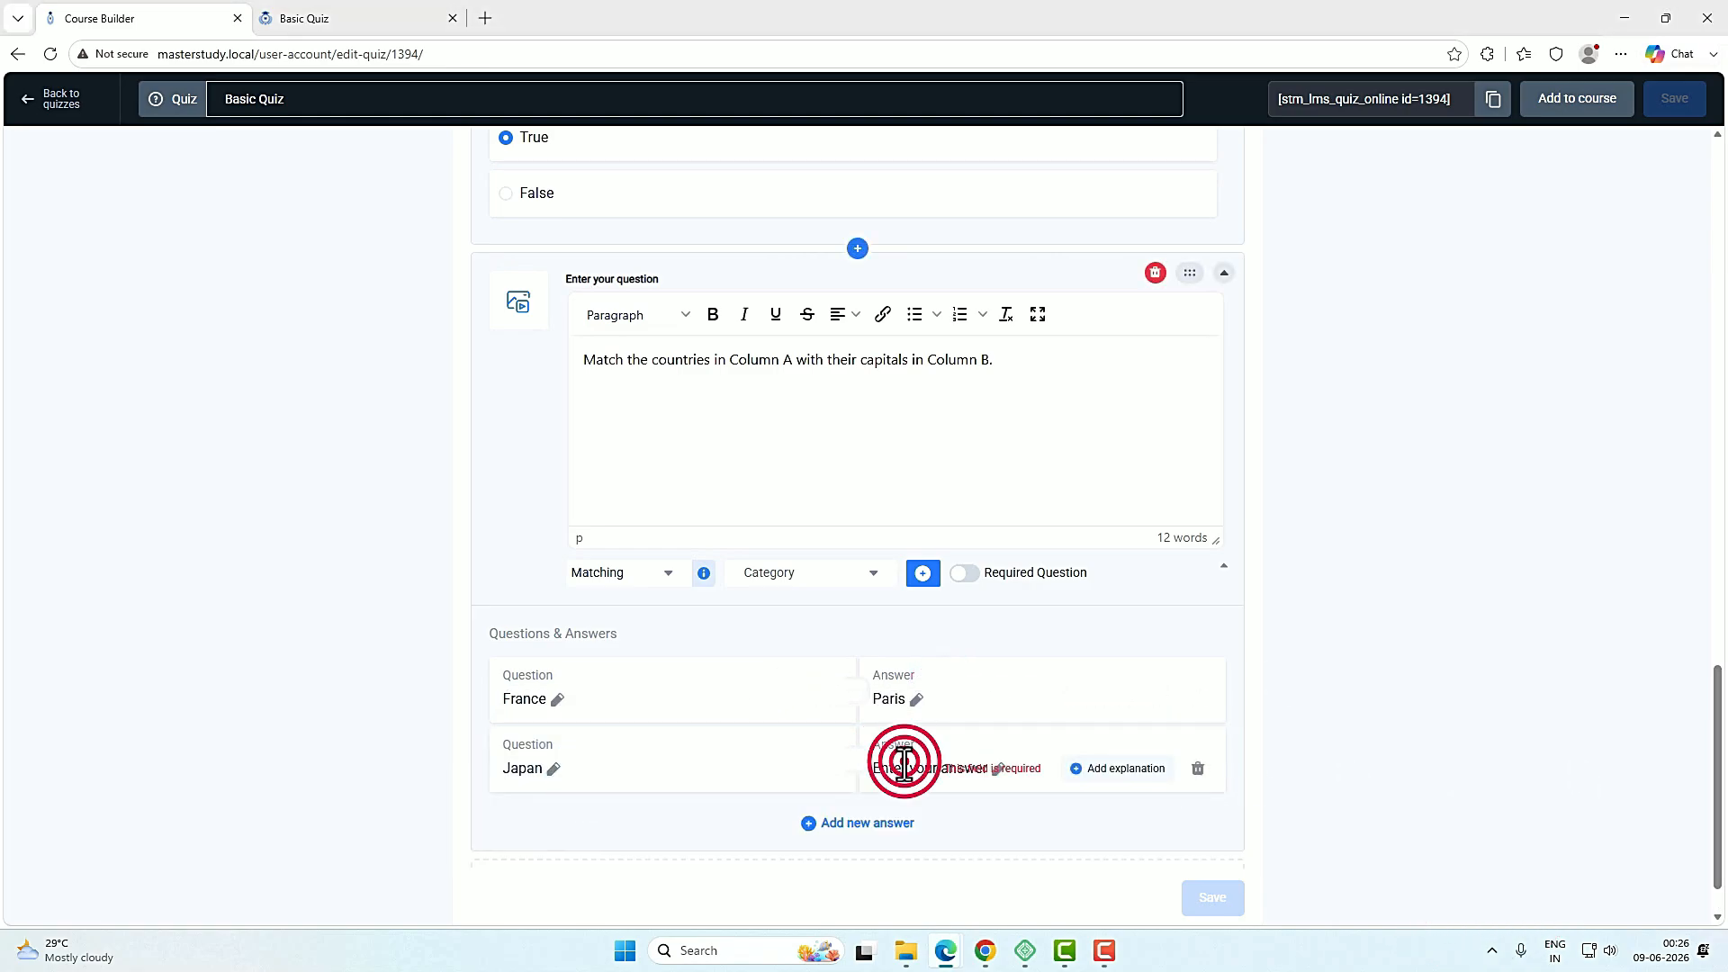
{"action": "type", "text": "Tokyo"}
{"action": "key", "text": "Return"}
Add the pairs Bangladesh with Dhaka and India with Delhi to the matching question.
{"action": "left_click", "coordinate": [556, 769]}
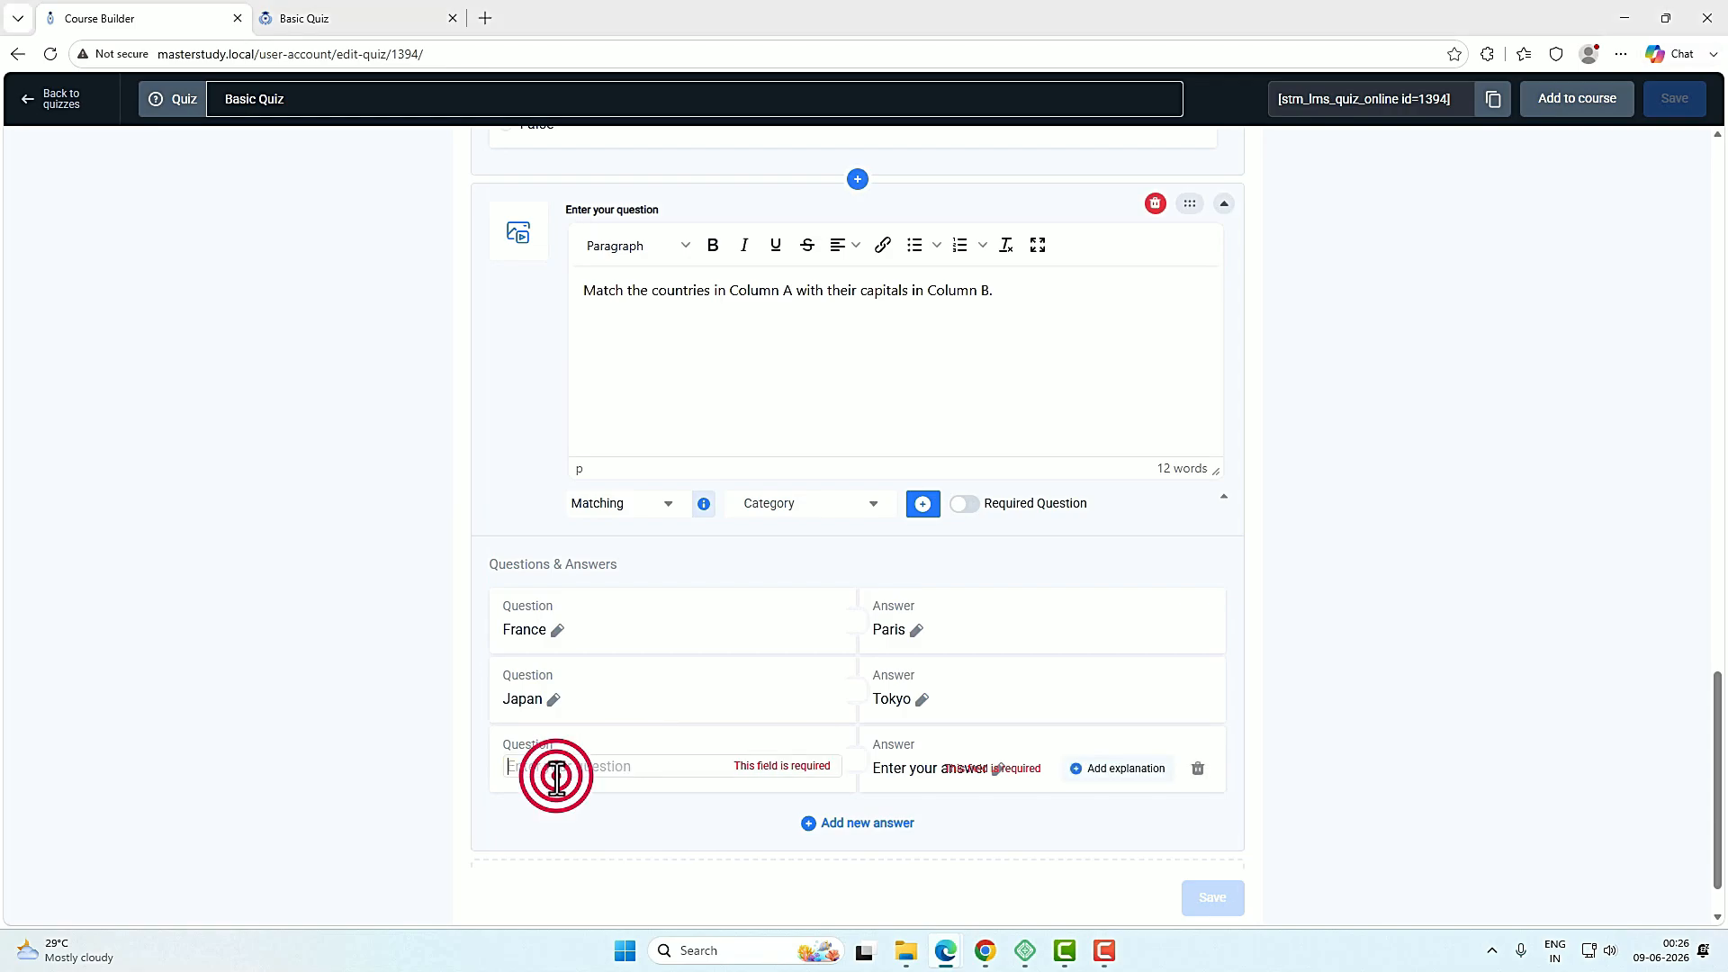
{"action": "type", "text": "Bangladesh"}
{"action": "left_click", "coordinate": [903, 761]}
{"action": "type", "text": "Dhaka"}
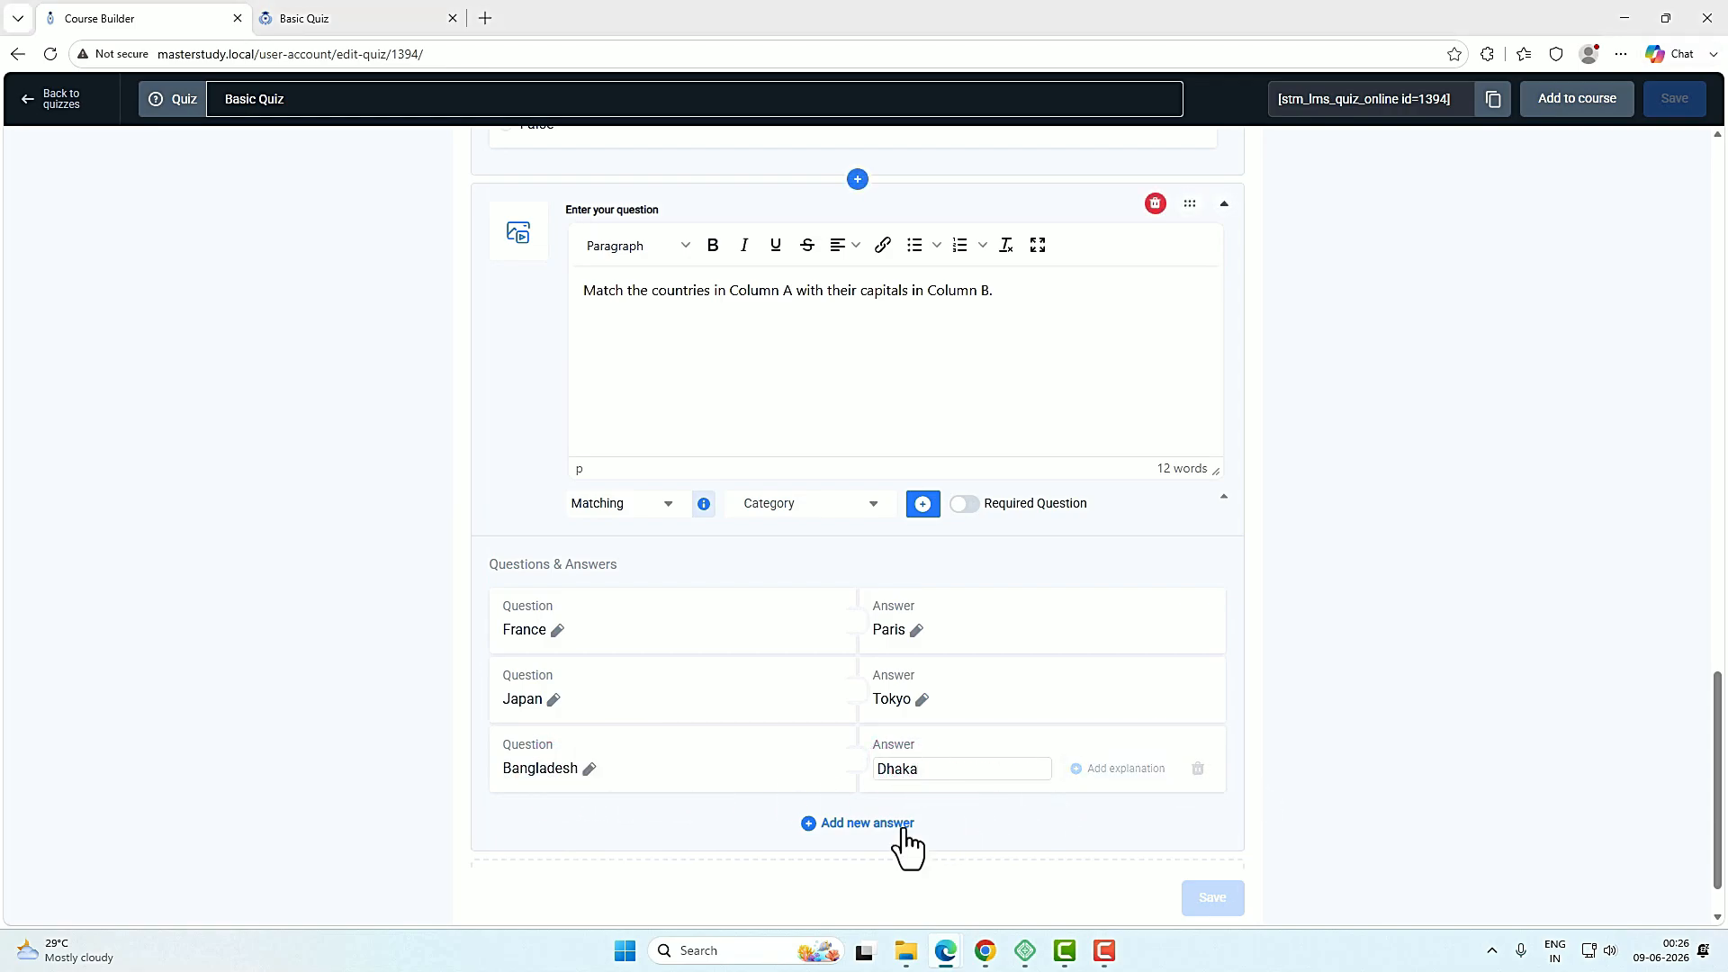
{"action": "left_click", "coordinate": [903, 830]}
{"action": "type", "text": "India"}
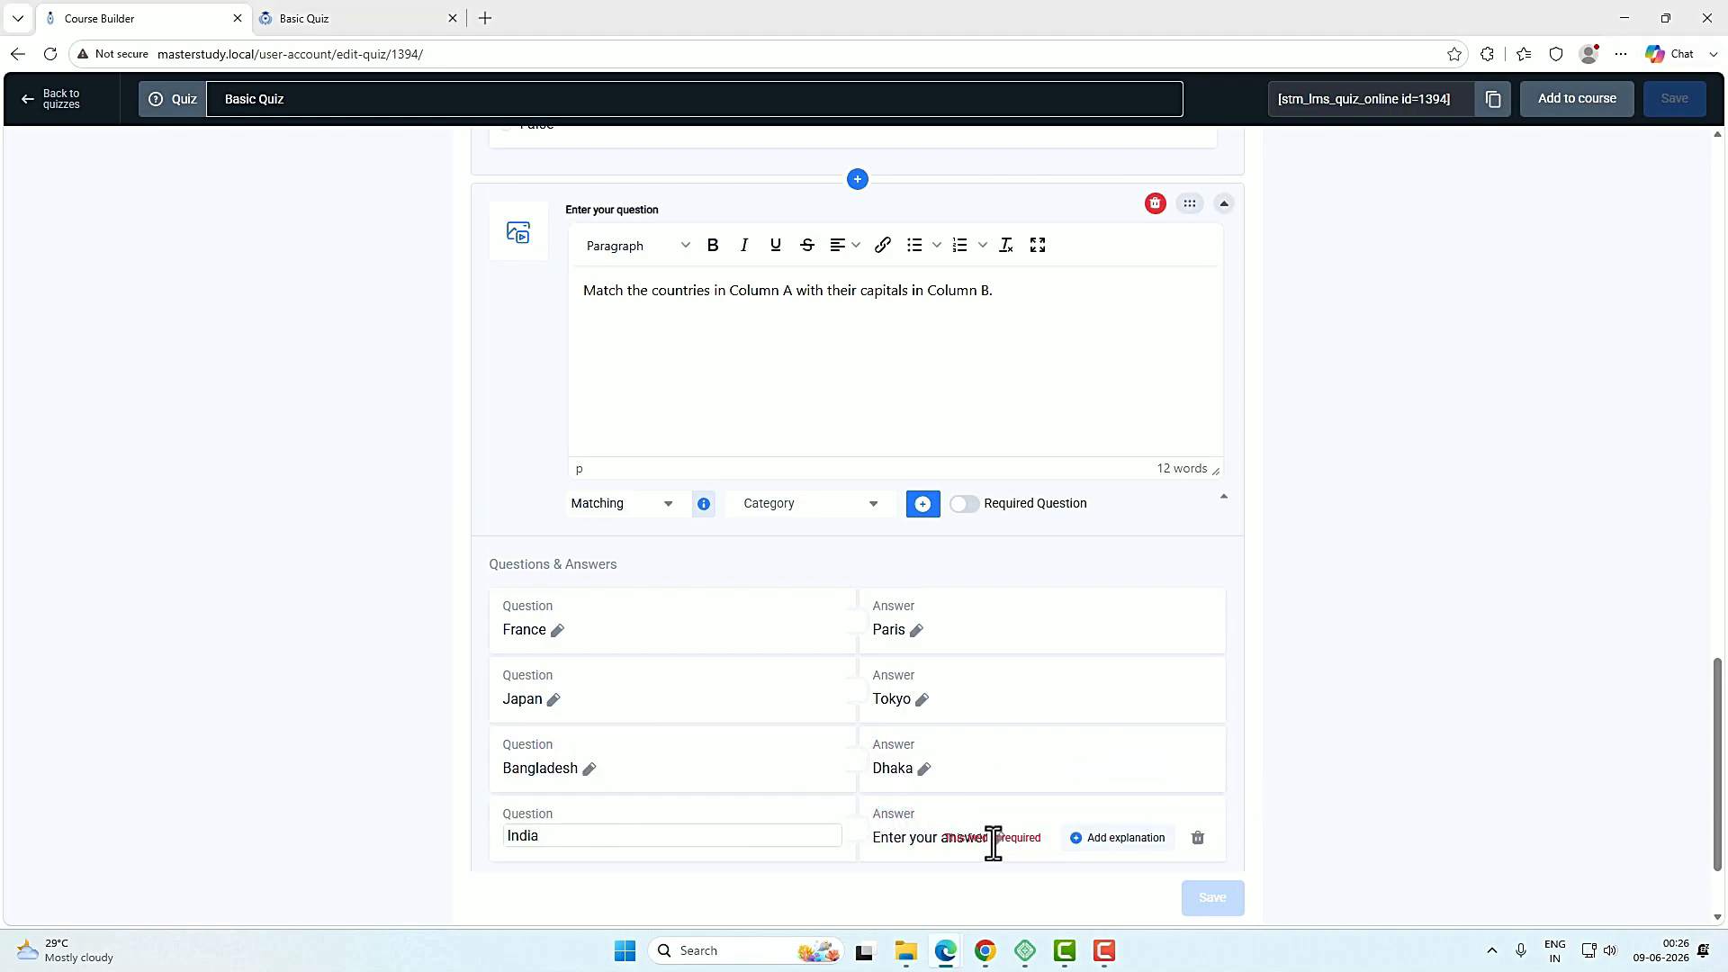
{"action": "left_click", "coordinate": [900, 838]}
{"action": "type", "text": "Delhi"}
Mark all four questions in the quiz as required.
{"action": "scroll", "coordinate": [1330, 814], "scroll_direction": "down", "scroll_amount": 1}
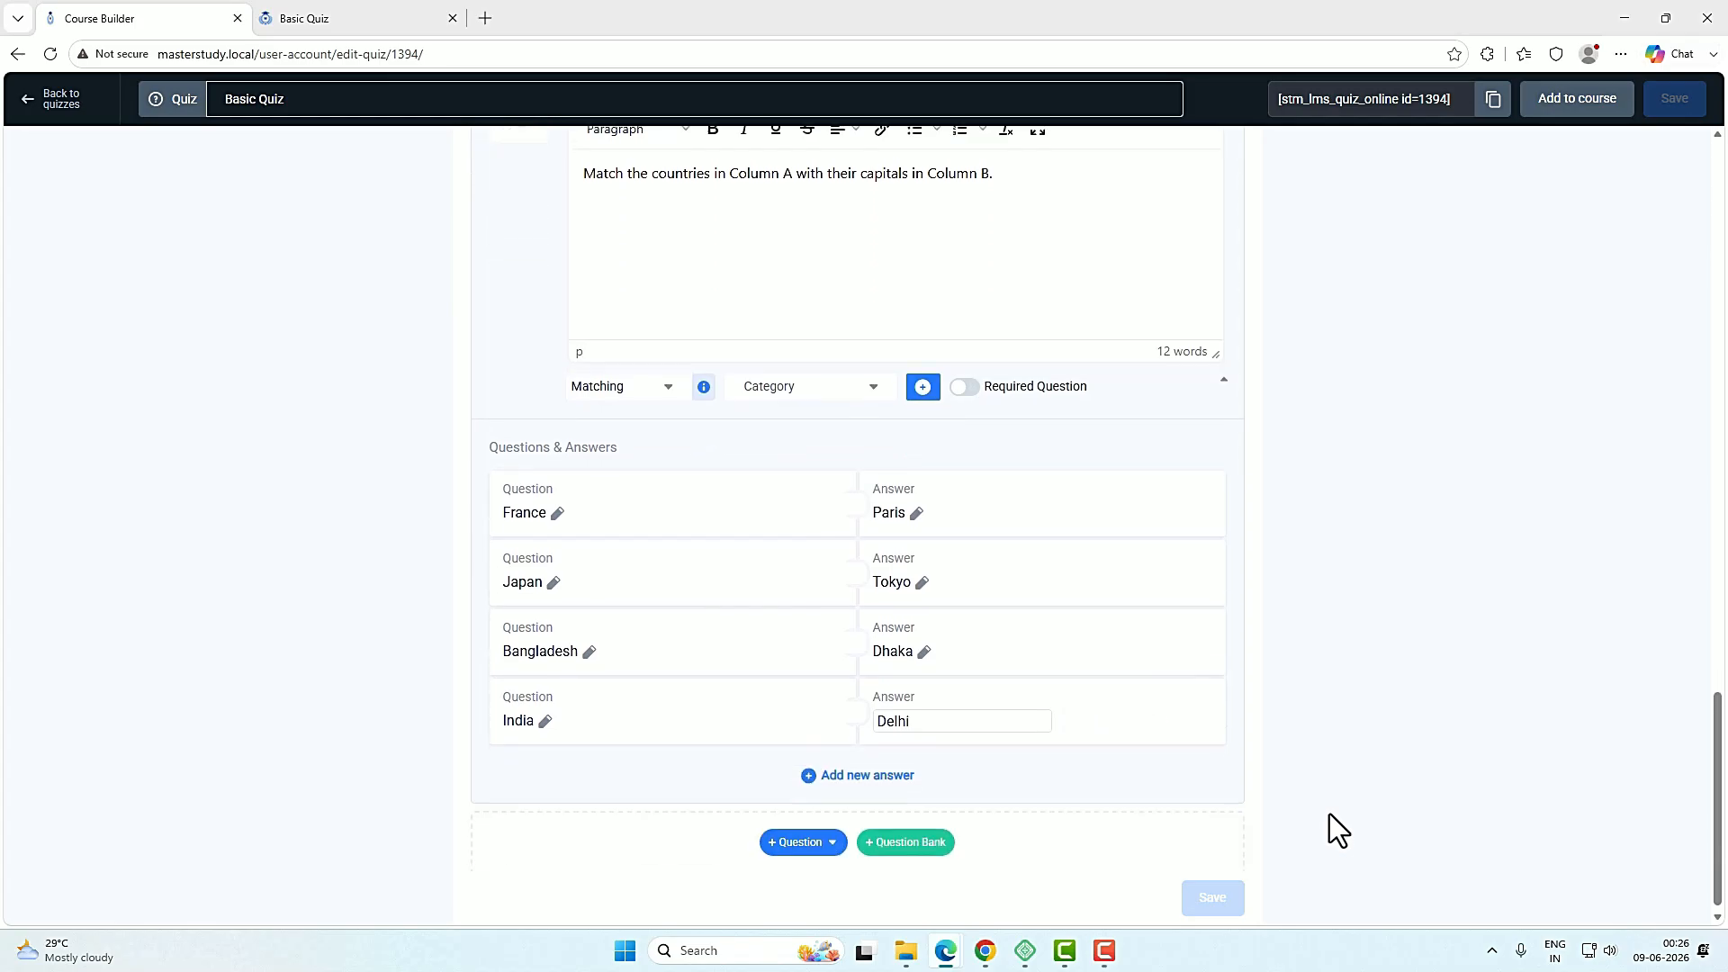
{"action": "scroll", "coordinate": [1330, 813], "scroll_direction": "down", "scroll_amount": 1}
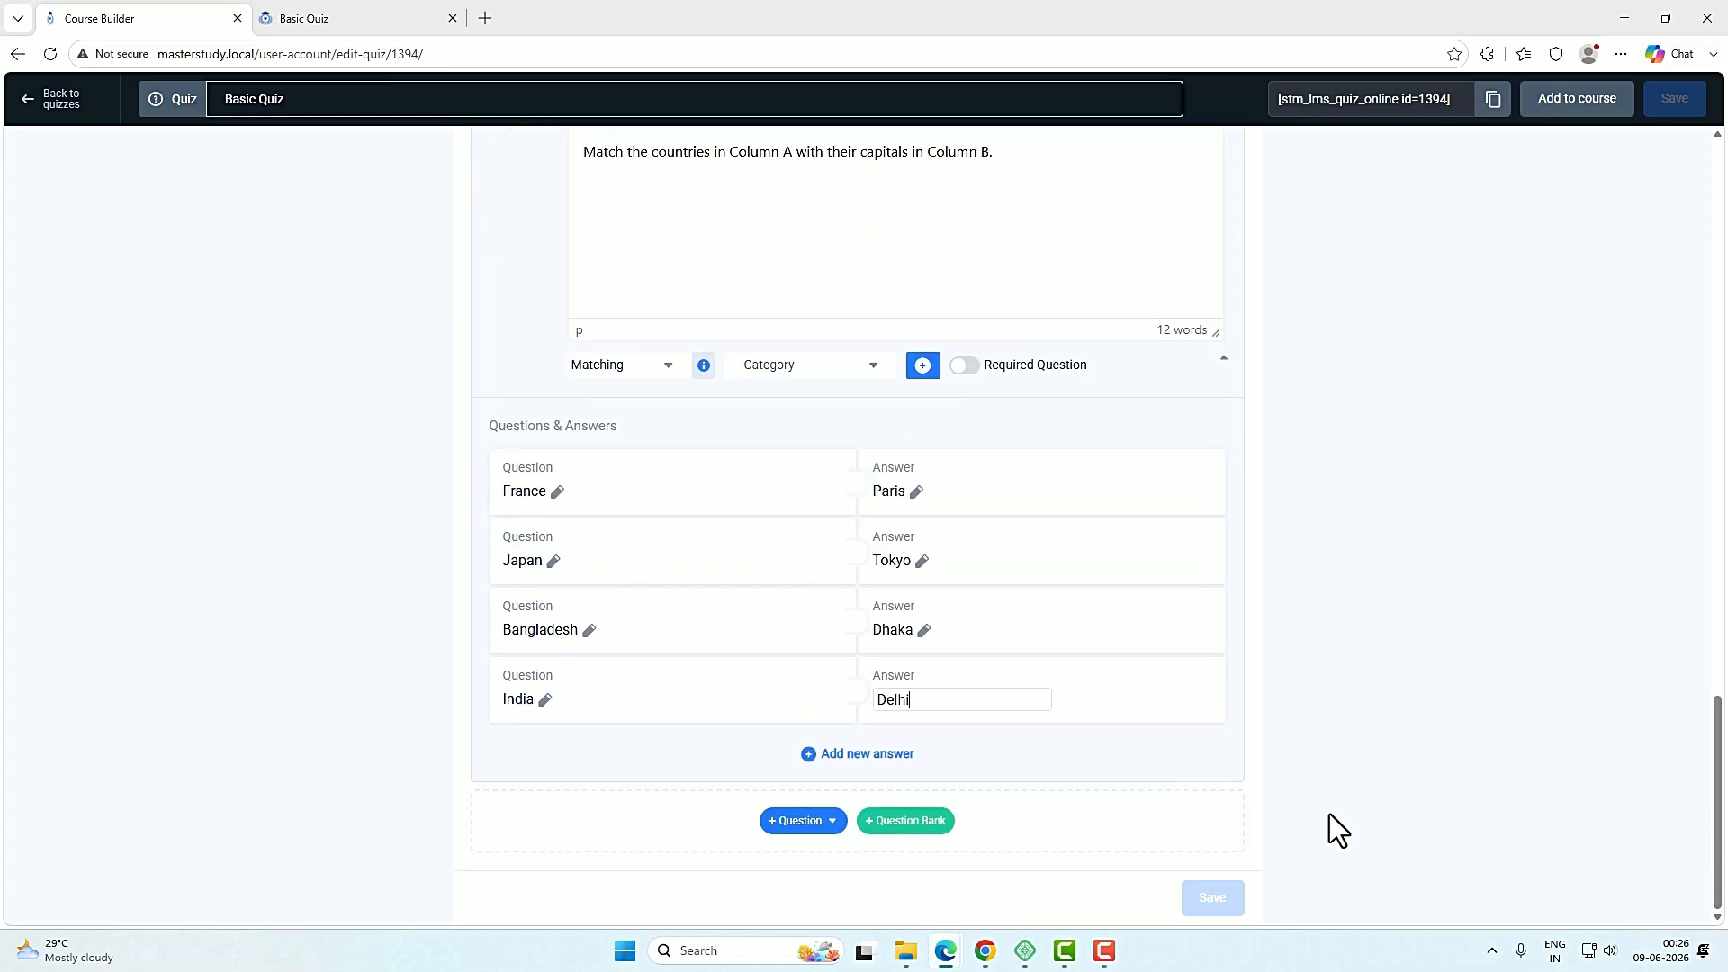
{"action": "scroll", "coordinate": [1408, 725], "scroll_direction": "up", "scroll_amount": 3}
{"action": "scroll", "coordinate": [1424, 725], "scroll_direction": "down", "scroll_amount": 3}
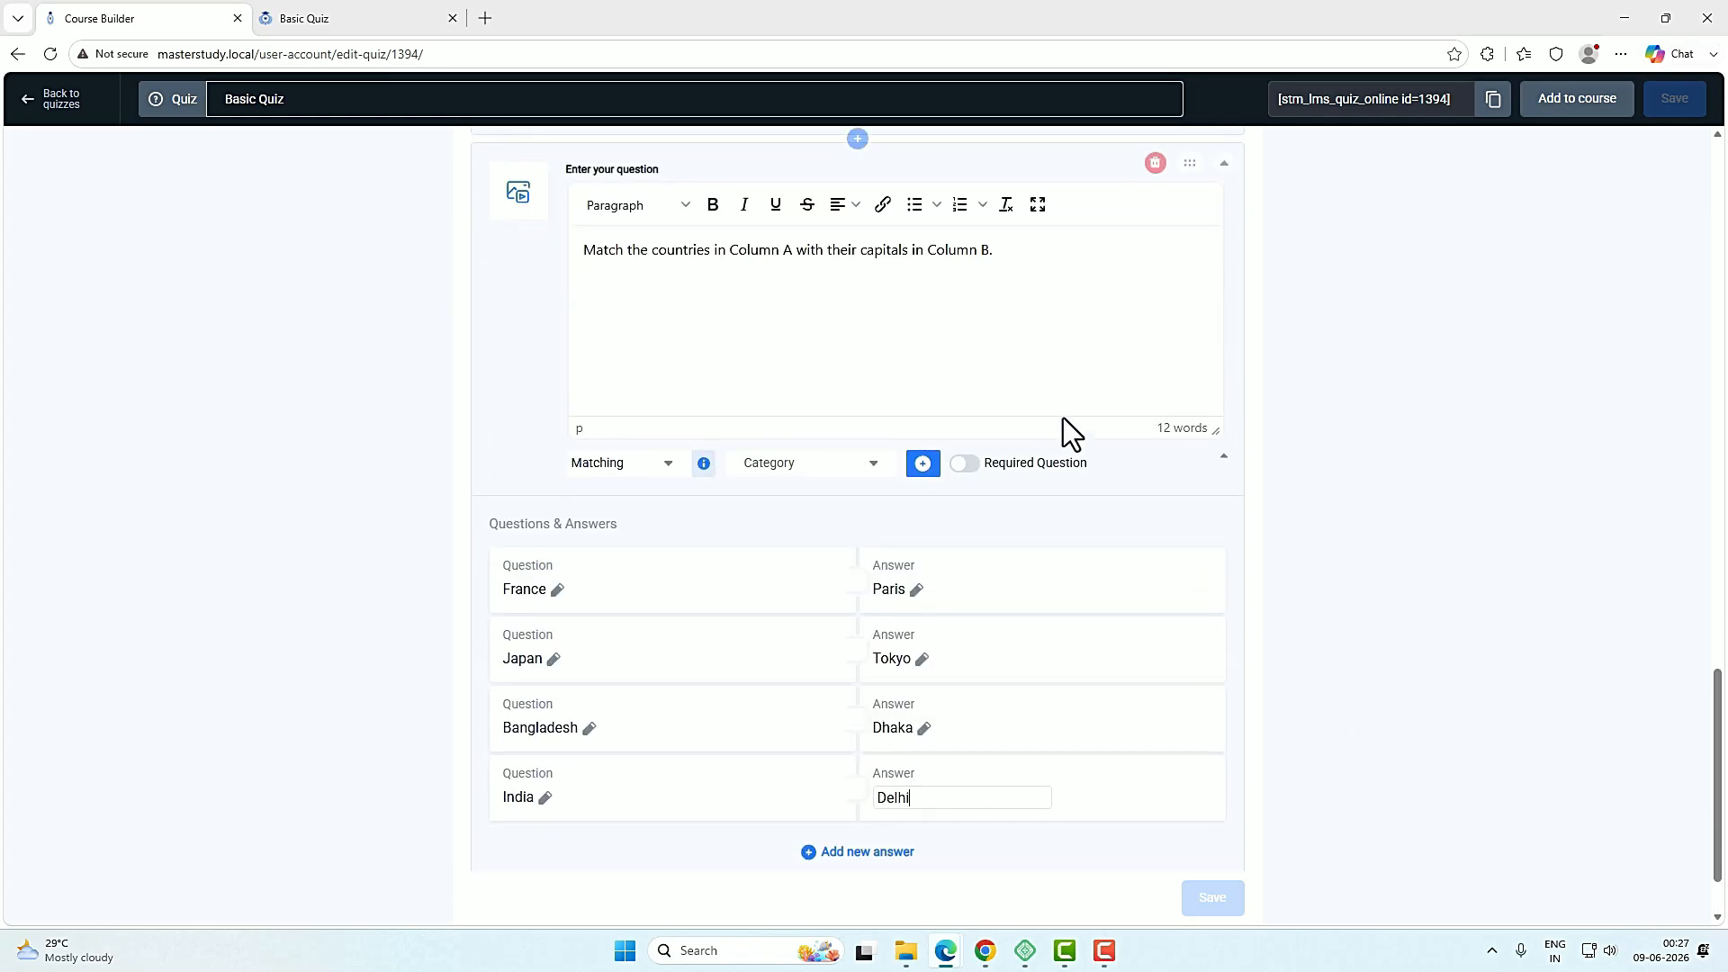
{"action": "left_click", "coordinate": [961, 465]}
{"action": "scroll", "coordinate": [1065, 567], "scroll_direction": "down", "scroll_amount": 5}
{"action": "scroll", "coordinate": [990, 540], "scroll_direction": "up", "scroll_amount": 3}
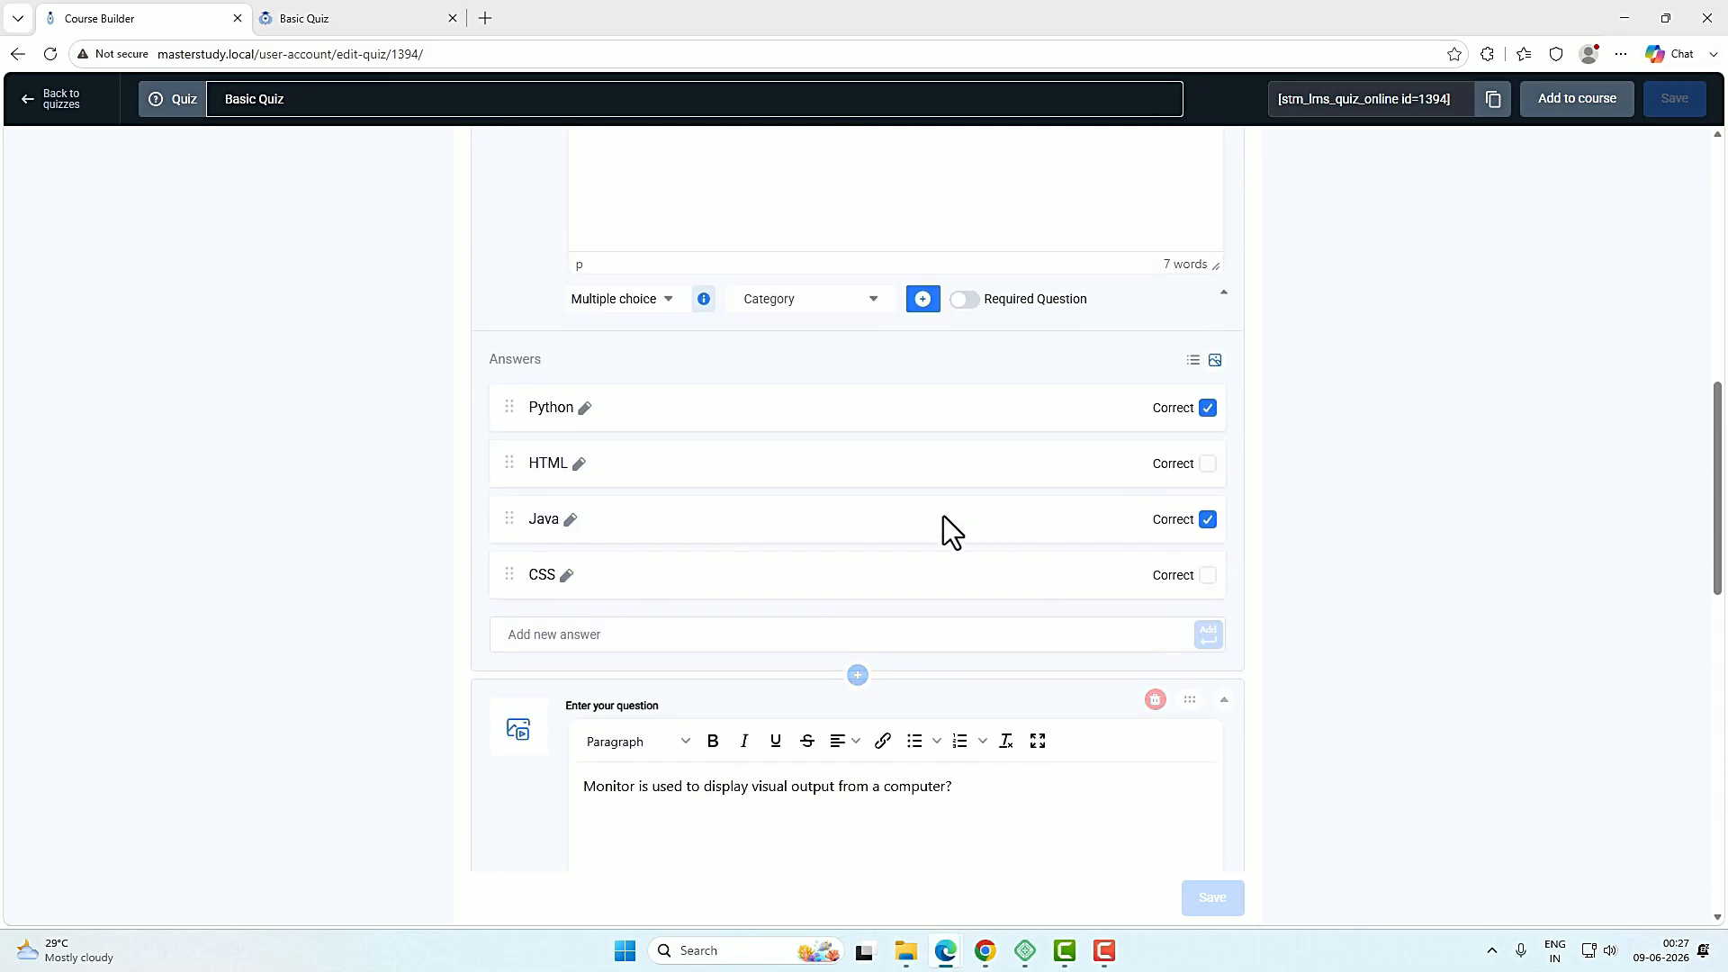
{"action": "left_click", "coordinate": [962, 299]}
{"action": "scroll", "coordinate": [1008, 602], "scroll_direction": "down", "scroll_amount": 5}
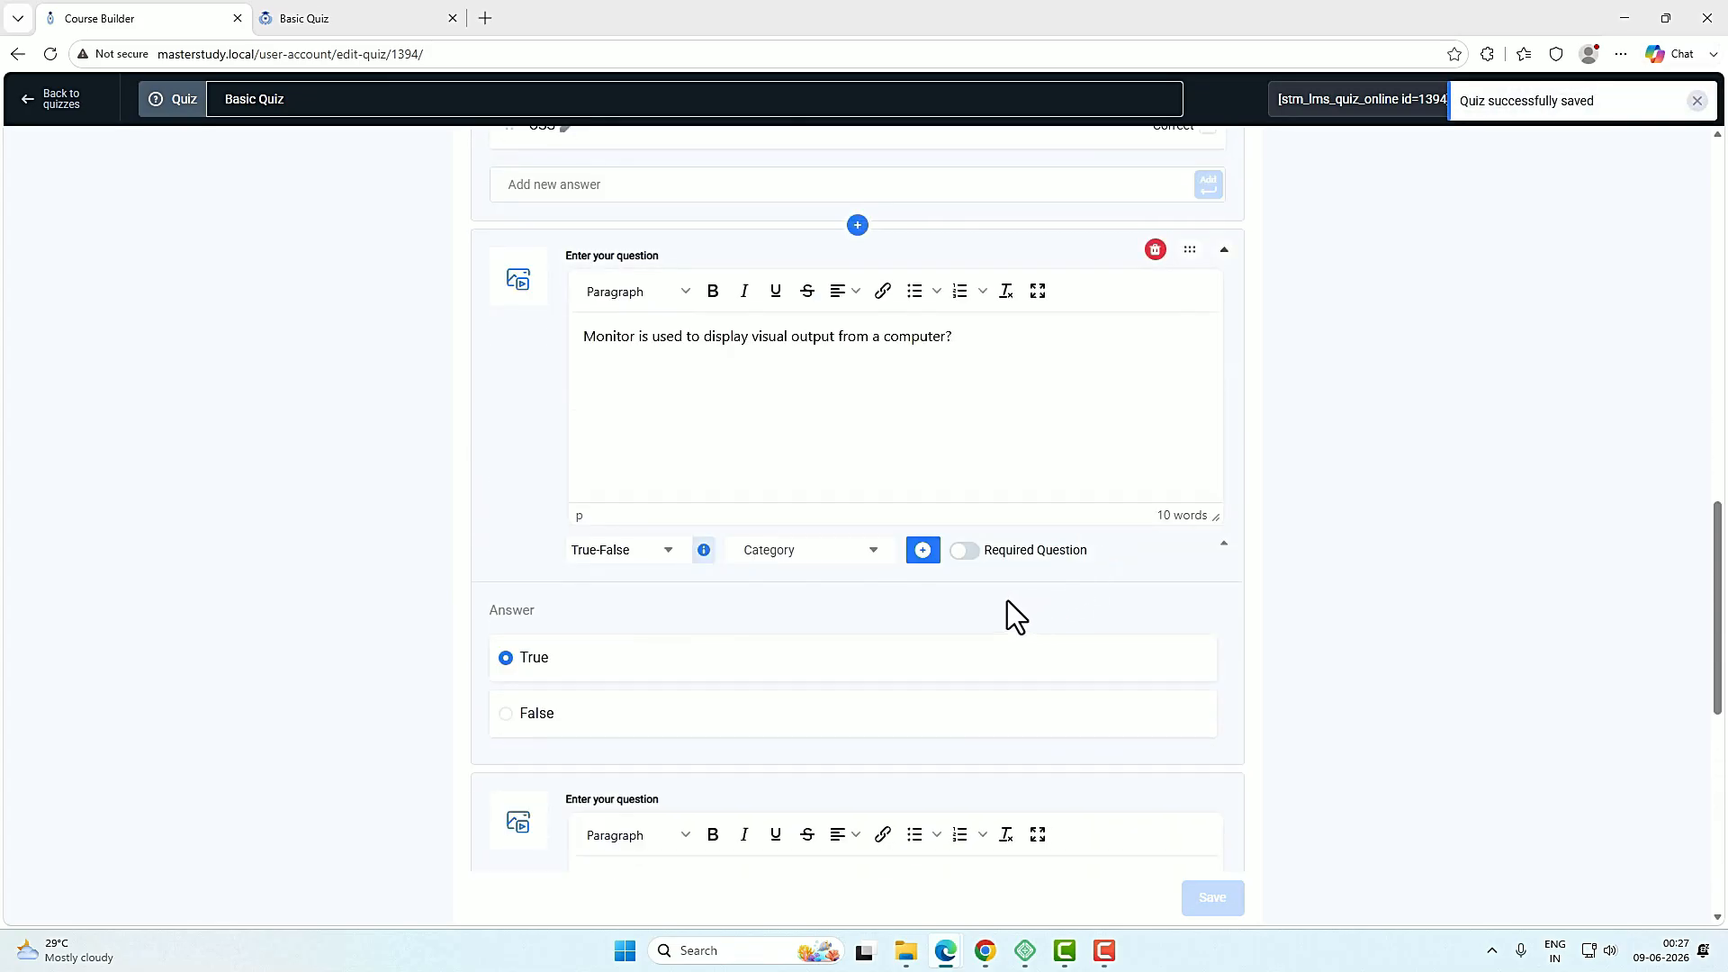
{"action": "left_click", "coordinate": [954, 551]}
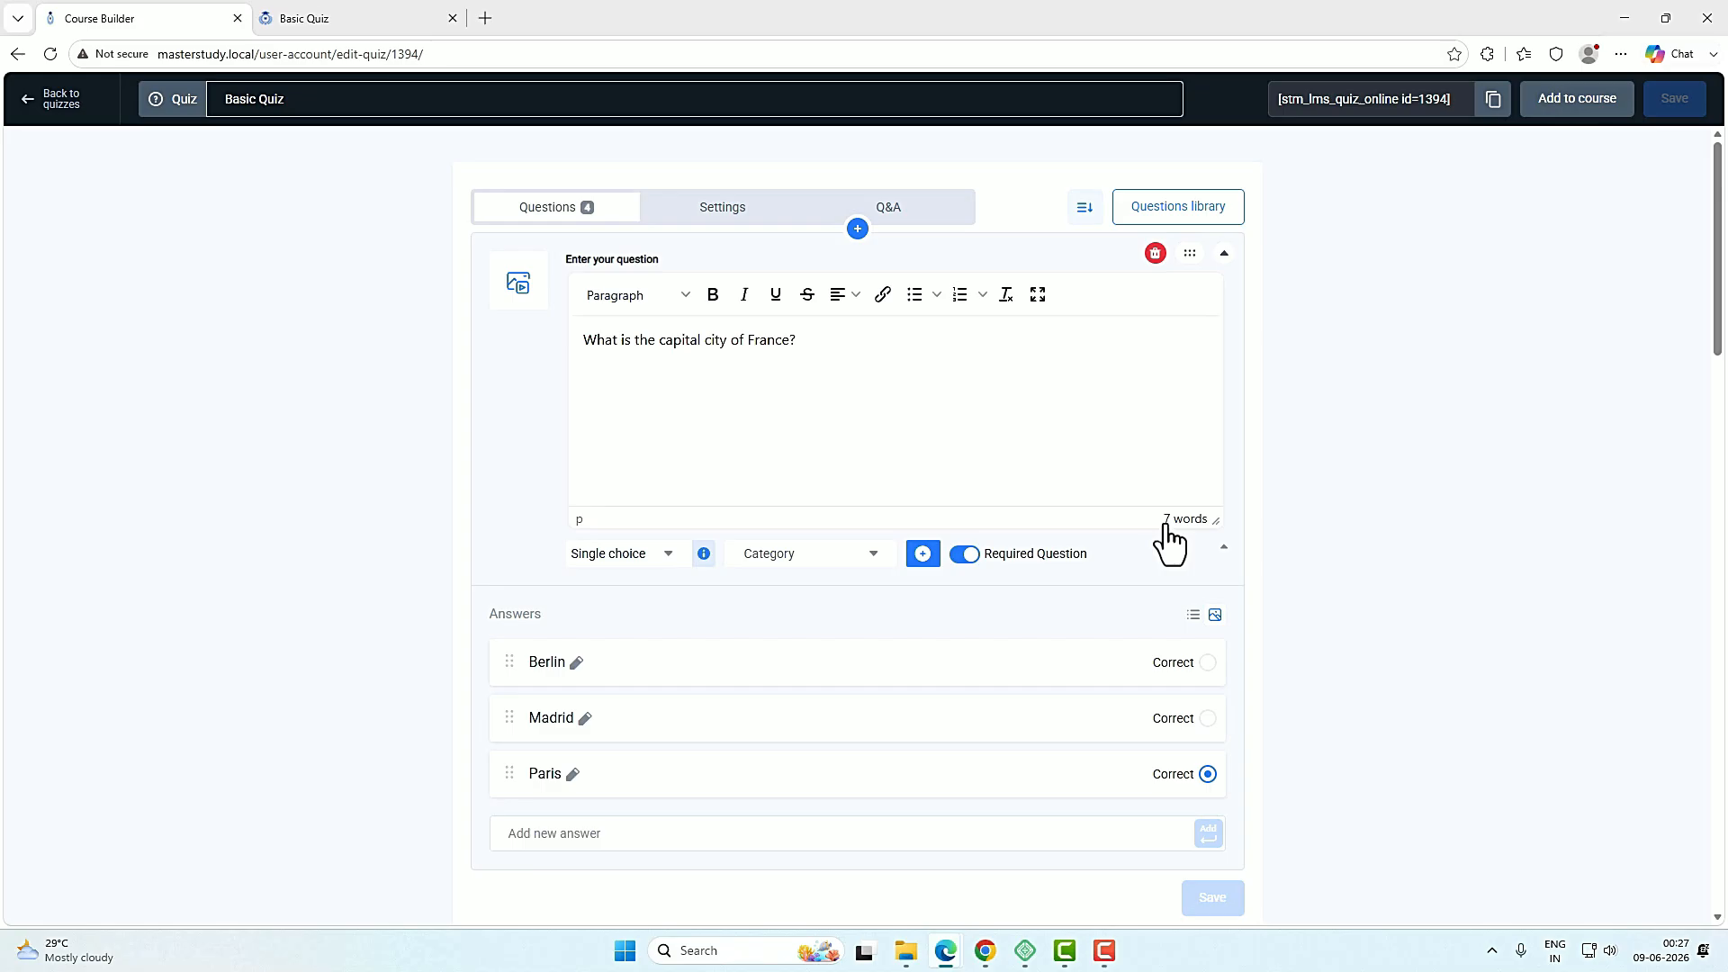
Add the existing single choice question "Which of the following is NOT a Feature of Java?" from the questions library.
{"action": "left_click", "coordinate": [1198, 216]}
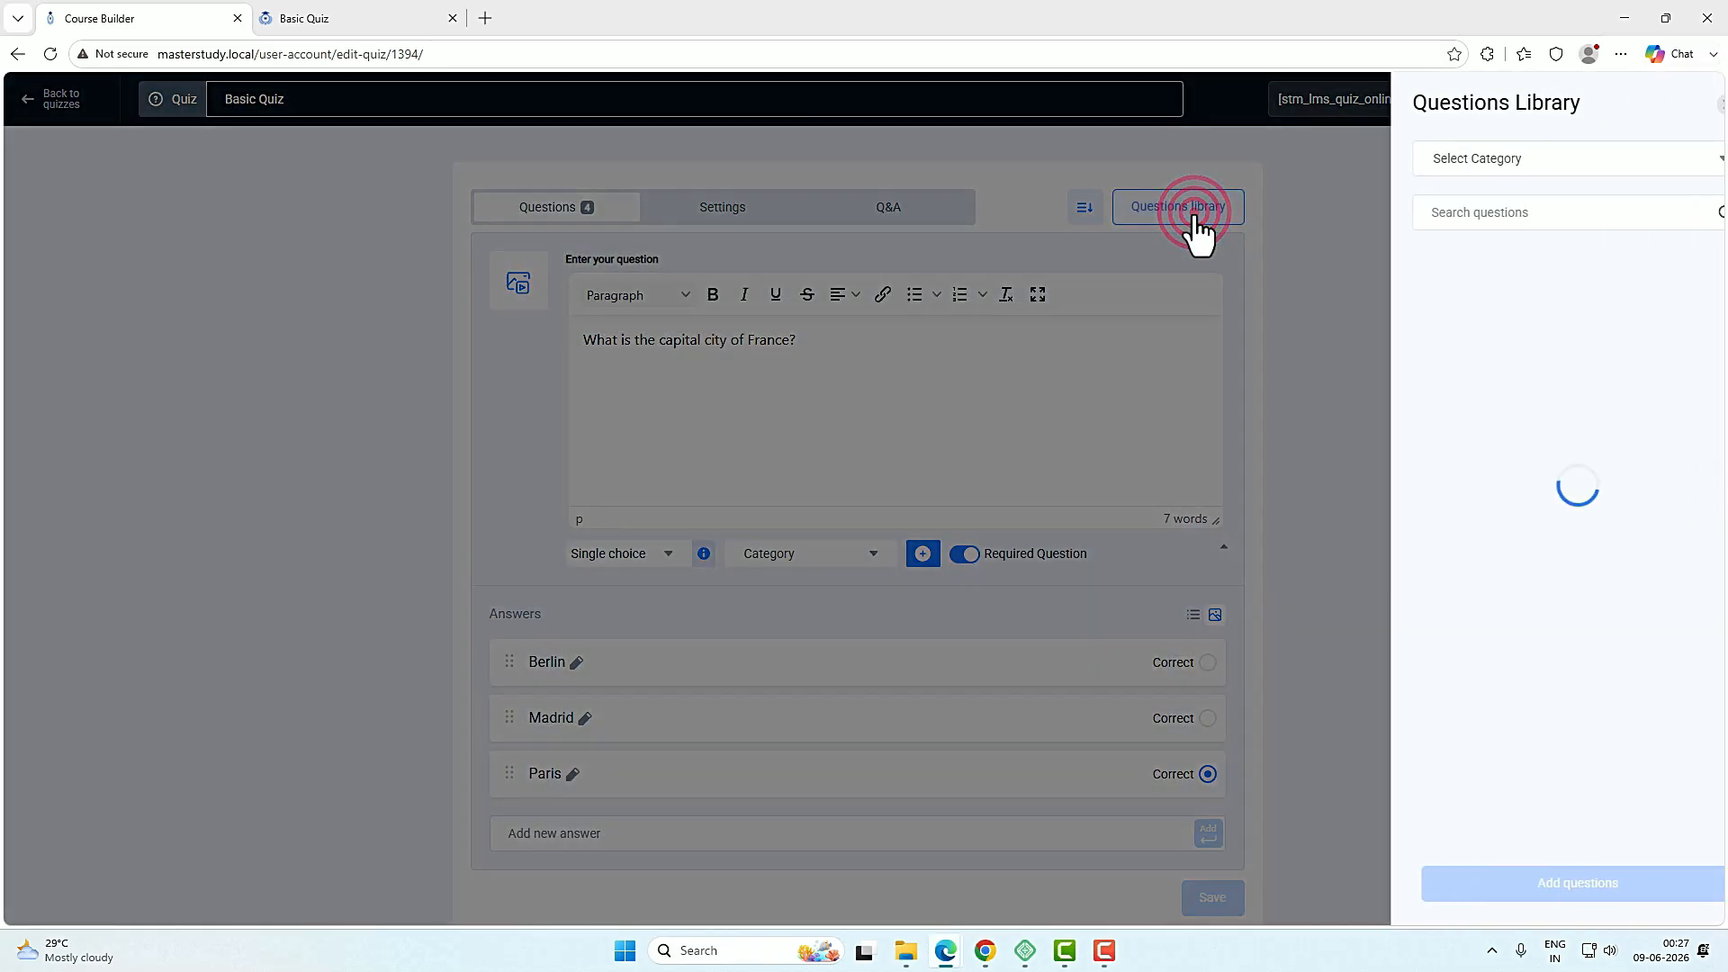
{"action": "scroll", "coordinate": [1571, 423], "scroll_direction": "down", "scroll_amount": 4}
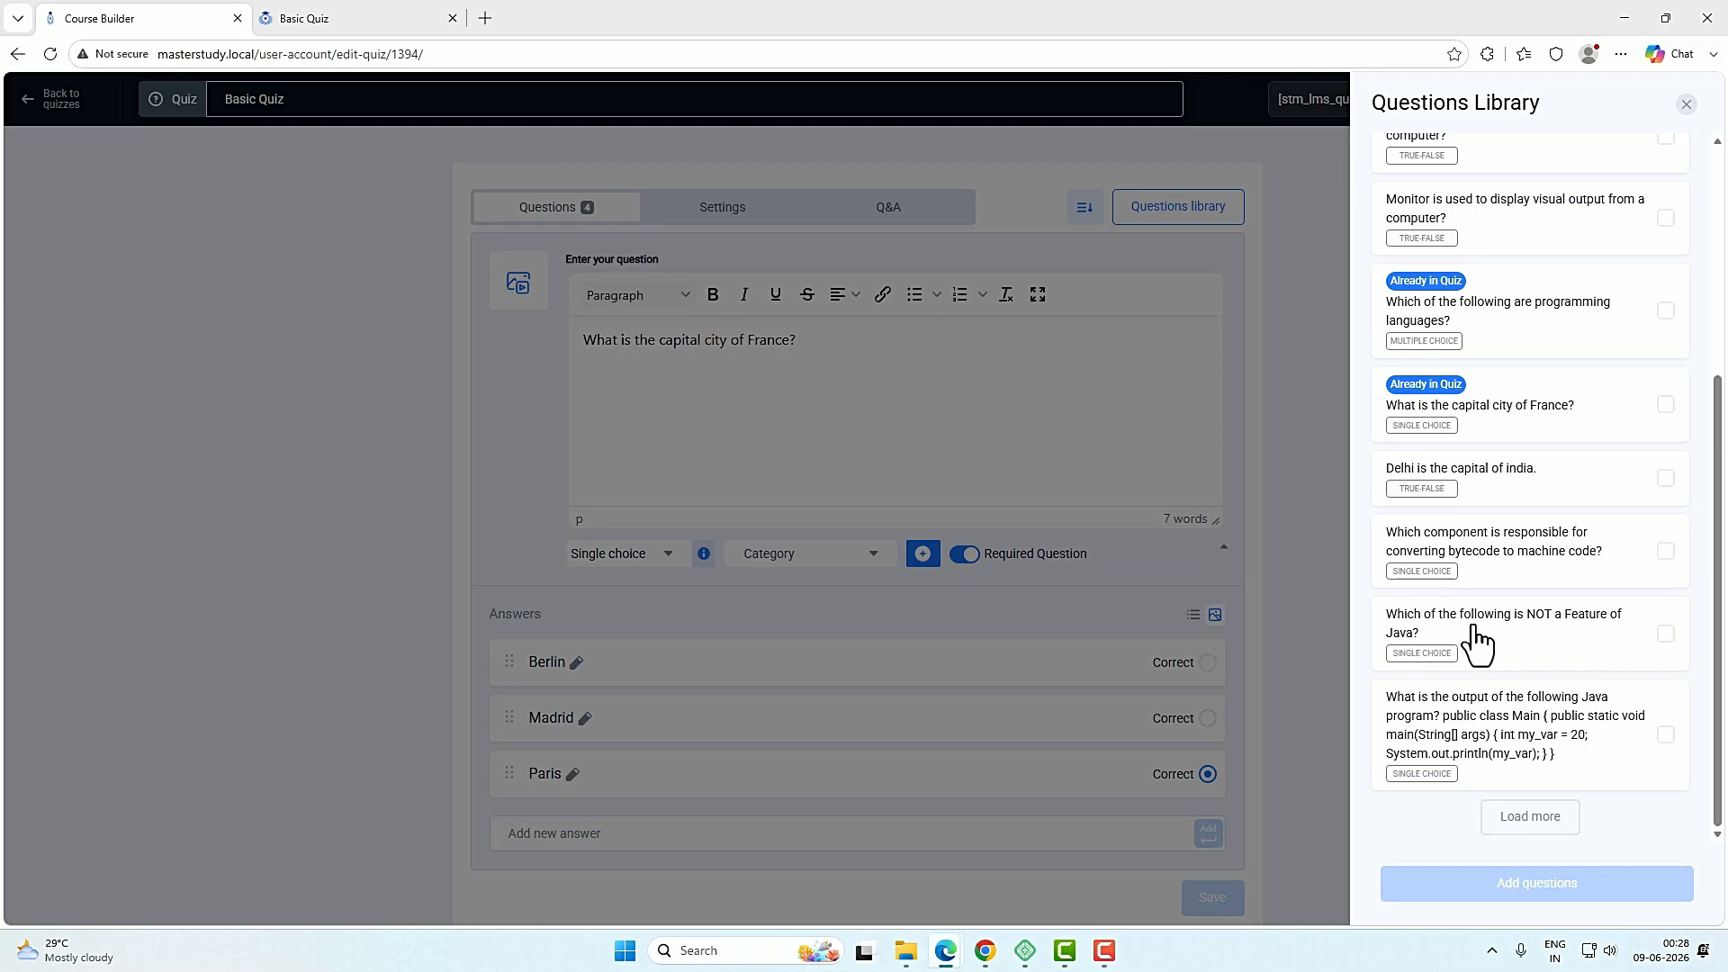
{"action": "left_click", "coordinate": [1666, 634]}
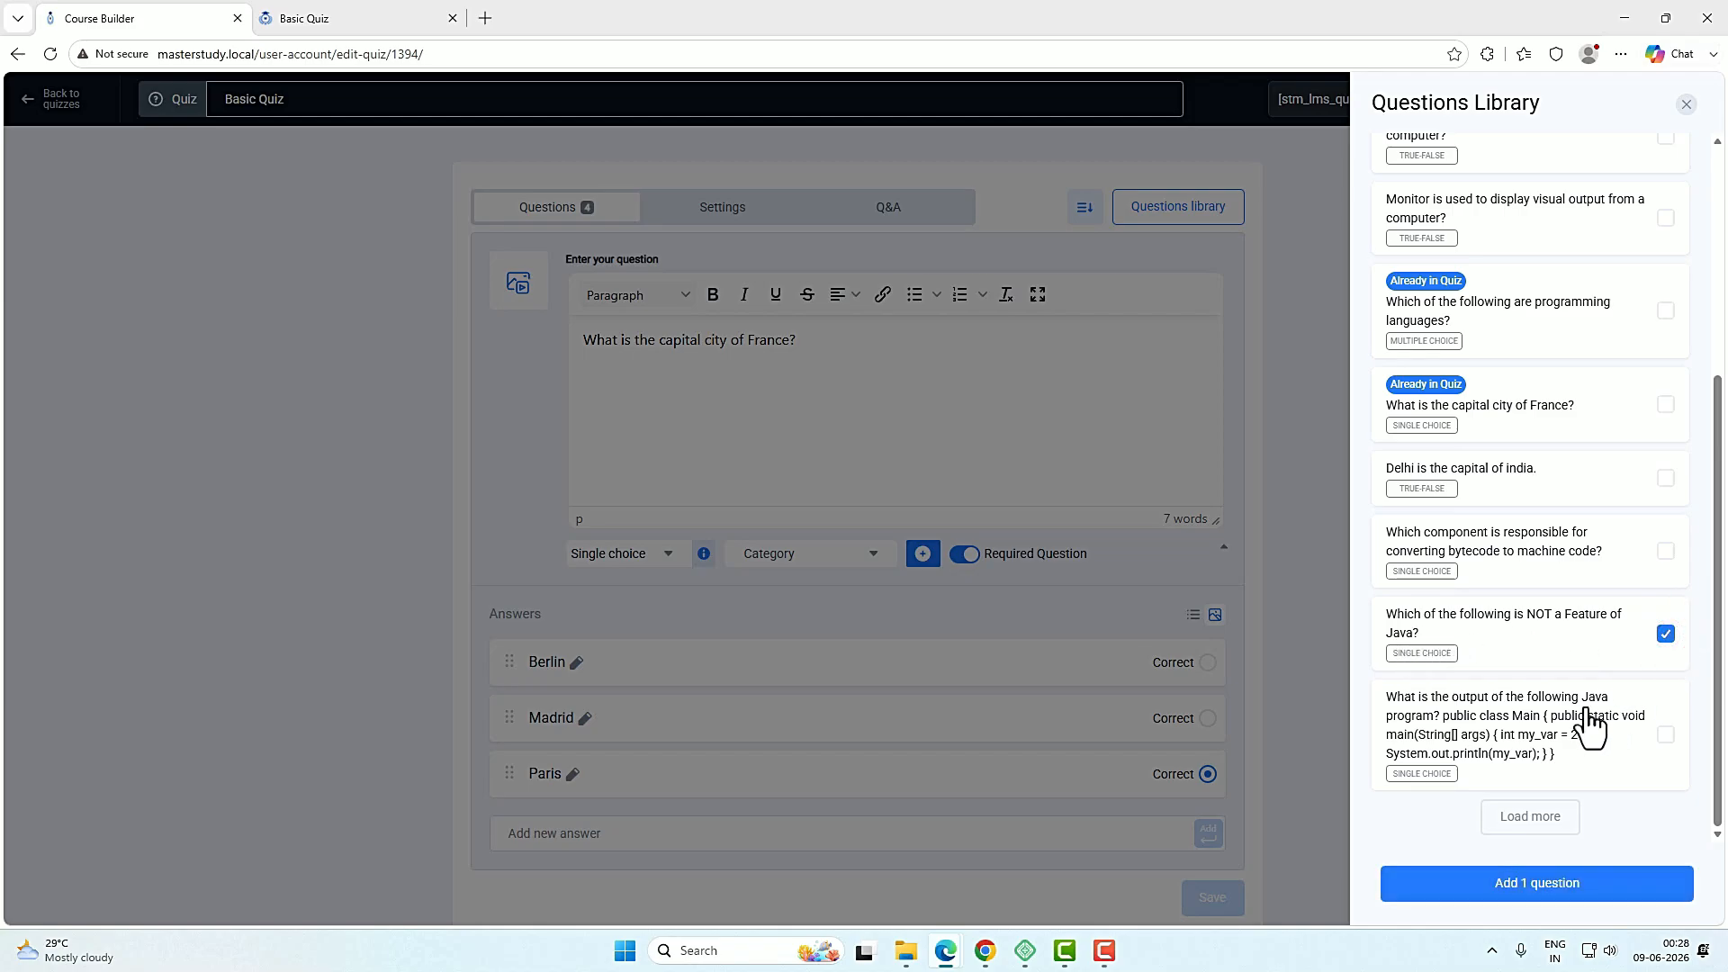
{"action": "left_click", "coordinate": [1541, 889]}
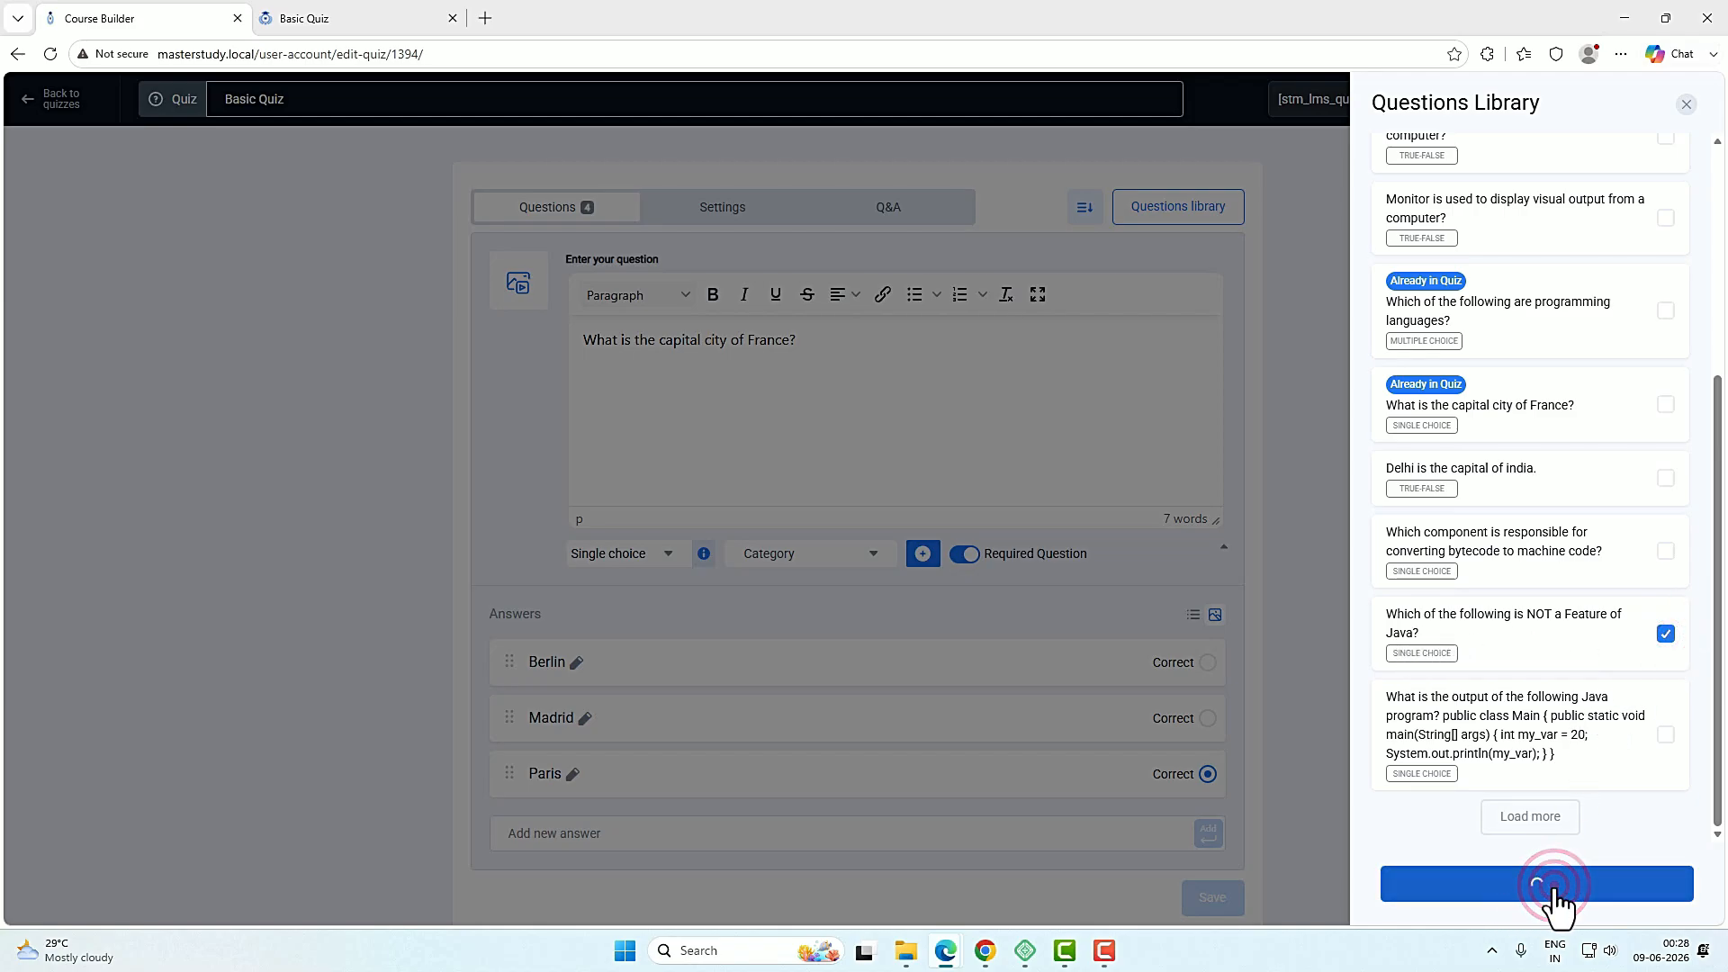
Expand the imported Java question and review its text, answers and marked correct answer.
{"action": "scroll", "coordinate": [1237, 808], "scroll_direction": "down", "scroll_amount": 15}
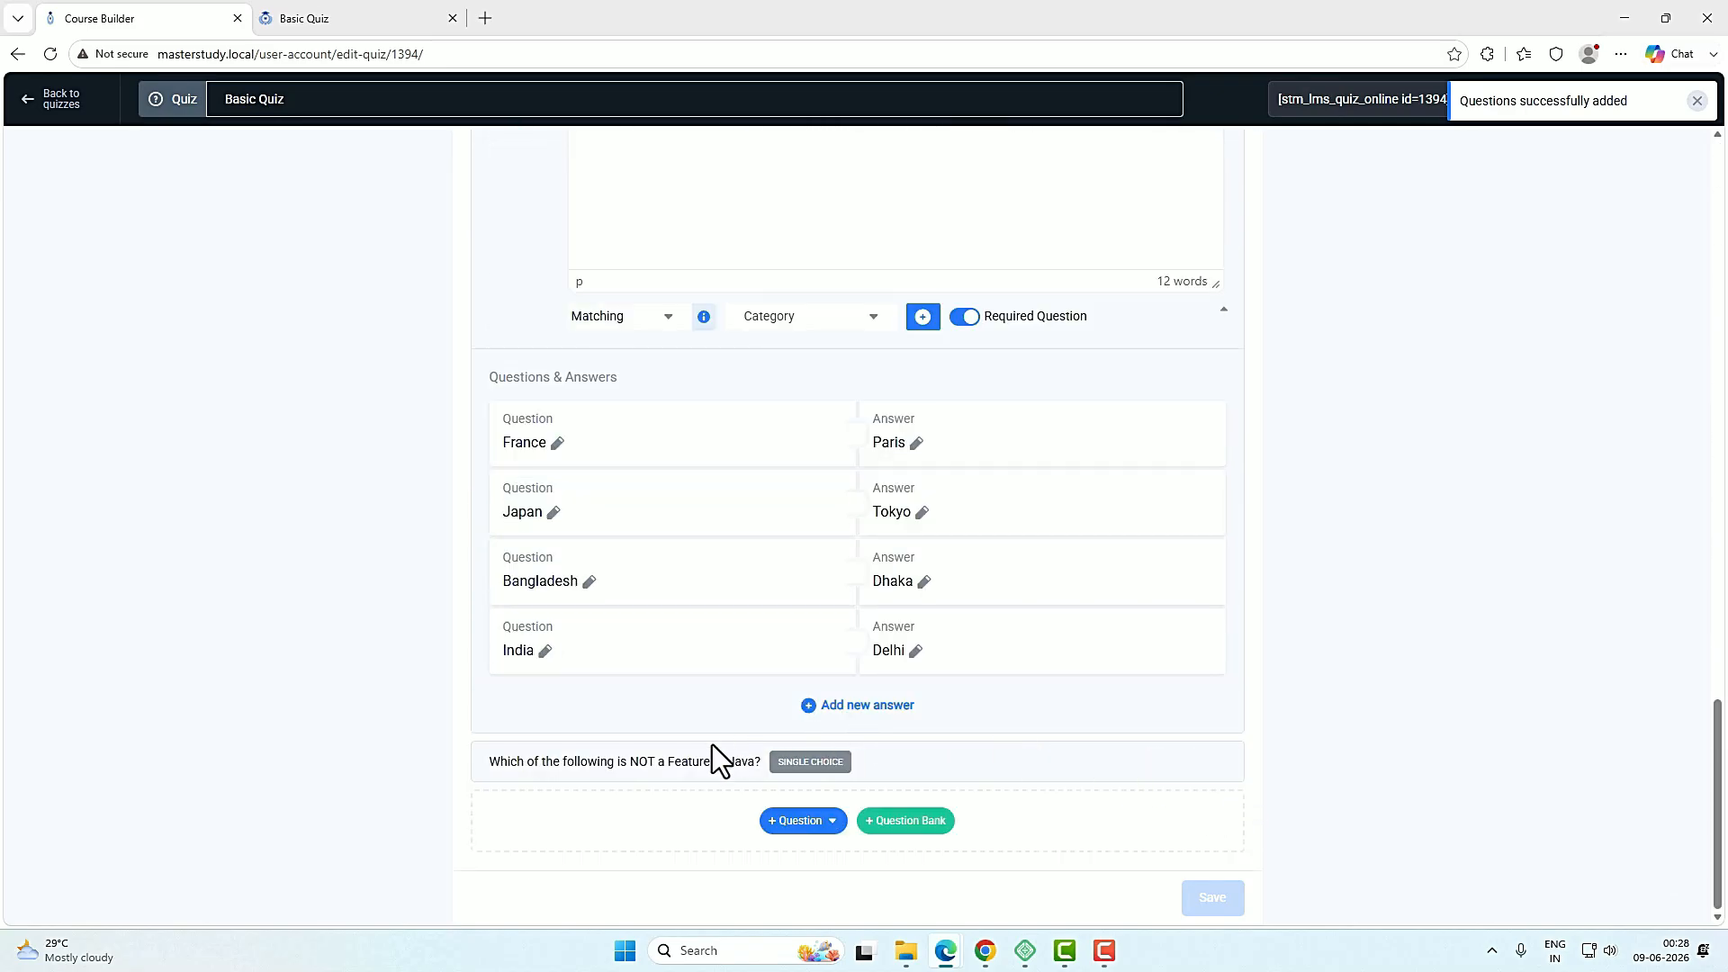
{"action": "left_click", "coordinate": [681, 769]}
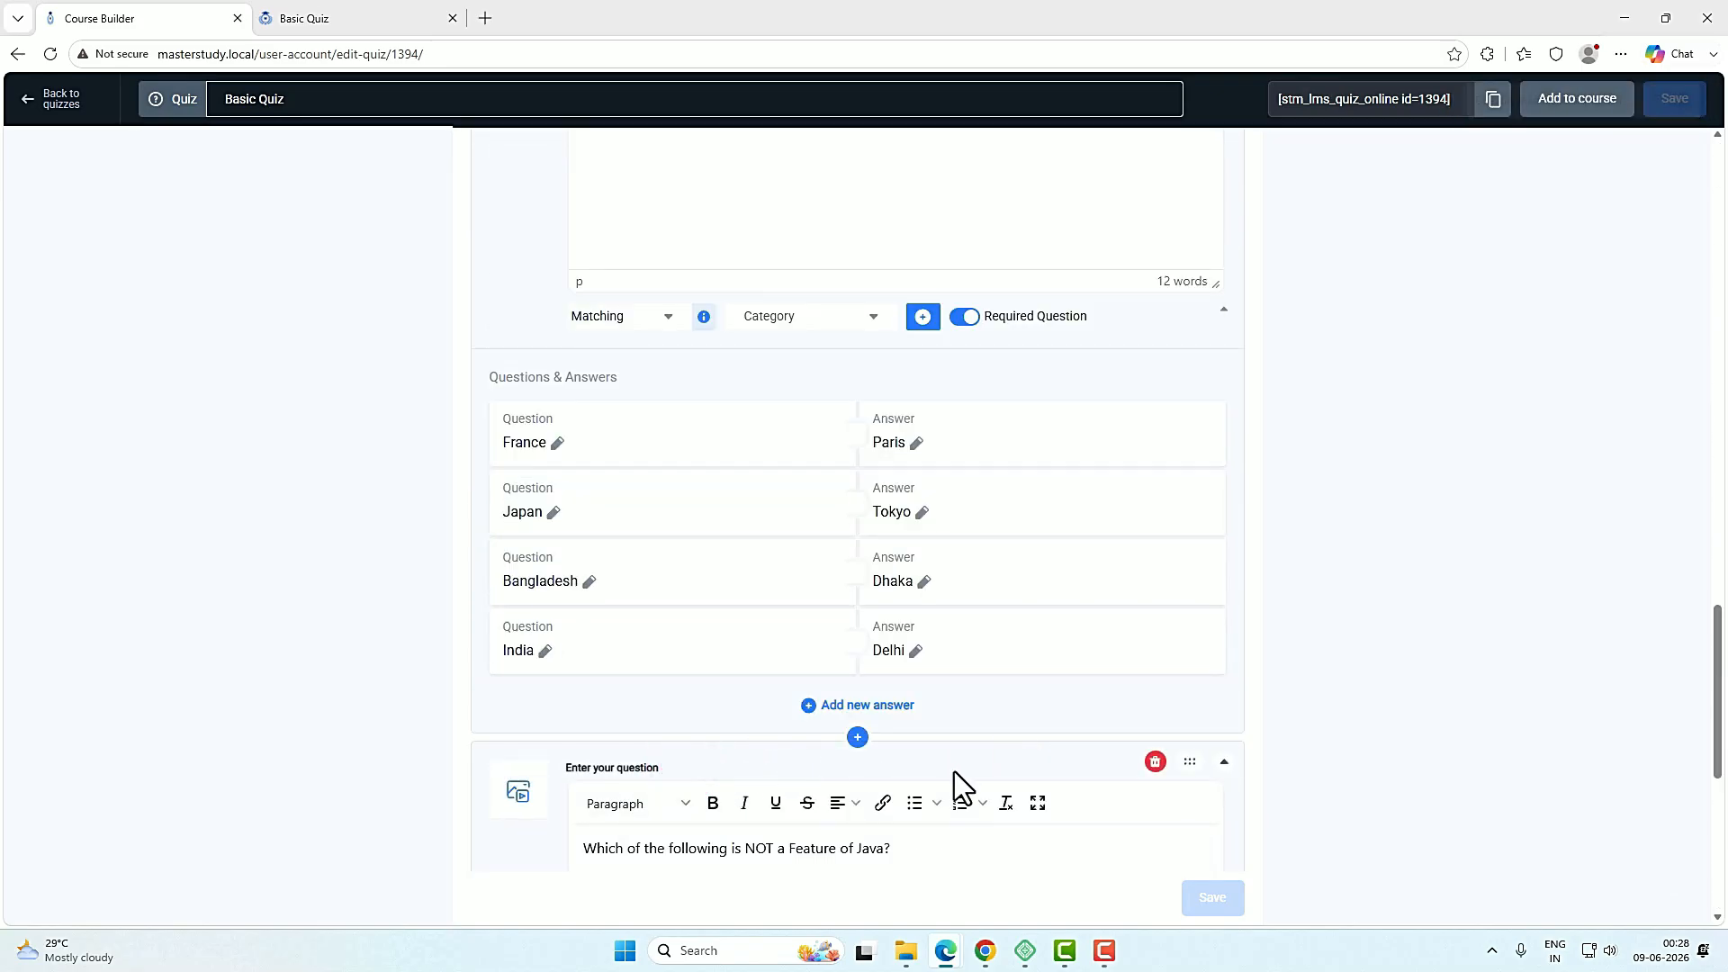
{"action": "scroll", "coordinate": [810, 685], "scroll_direction": "down", "scroll_amount": 4}
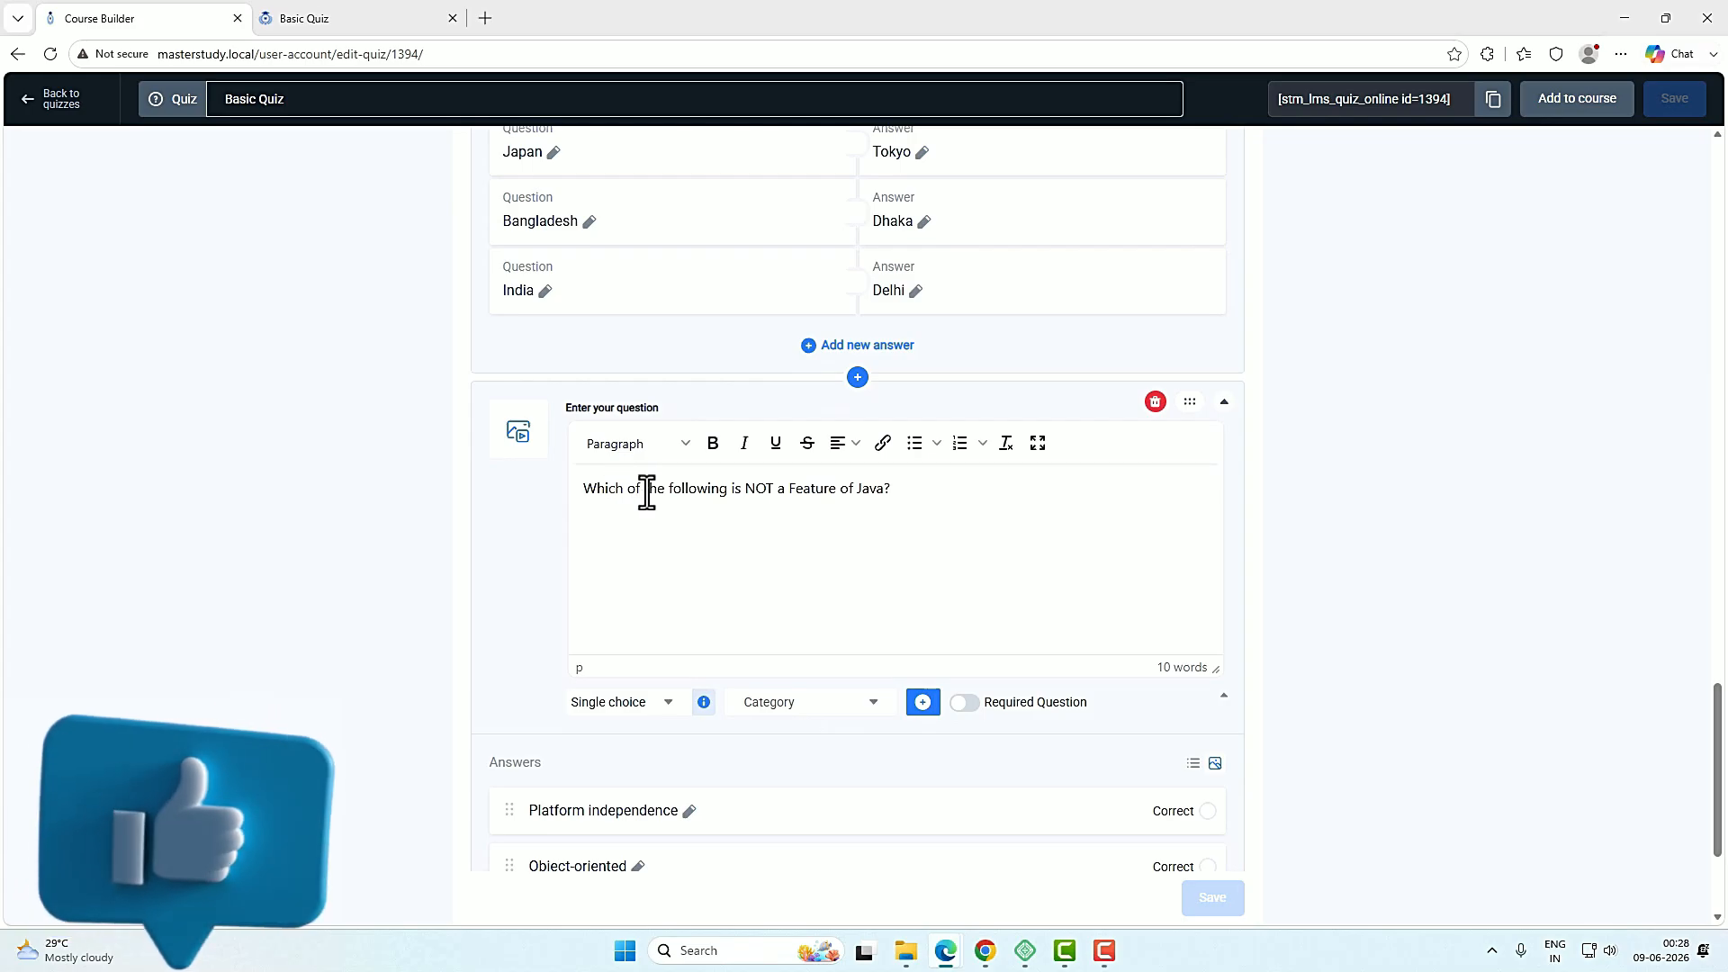
{"action": "scroll", "coordinate": [963, 560], "scroll_direction": "down", "scroll_amount": 3}
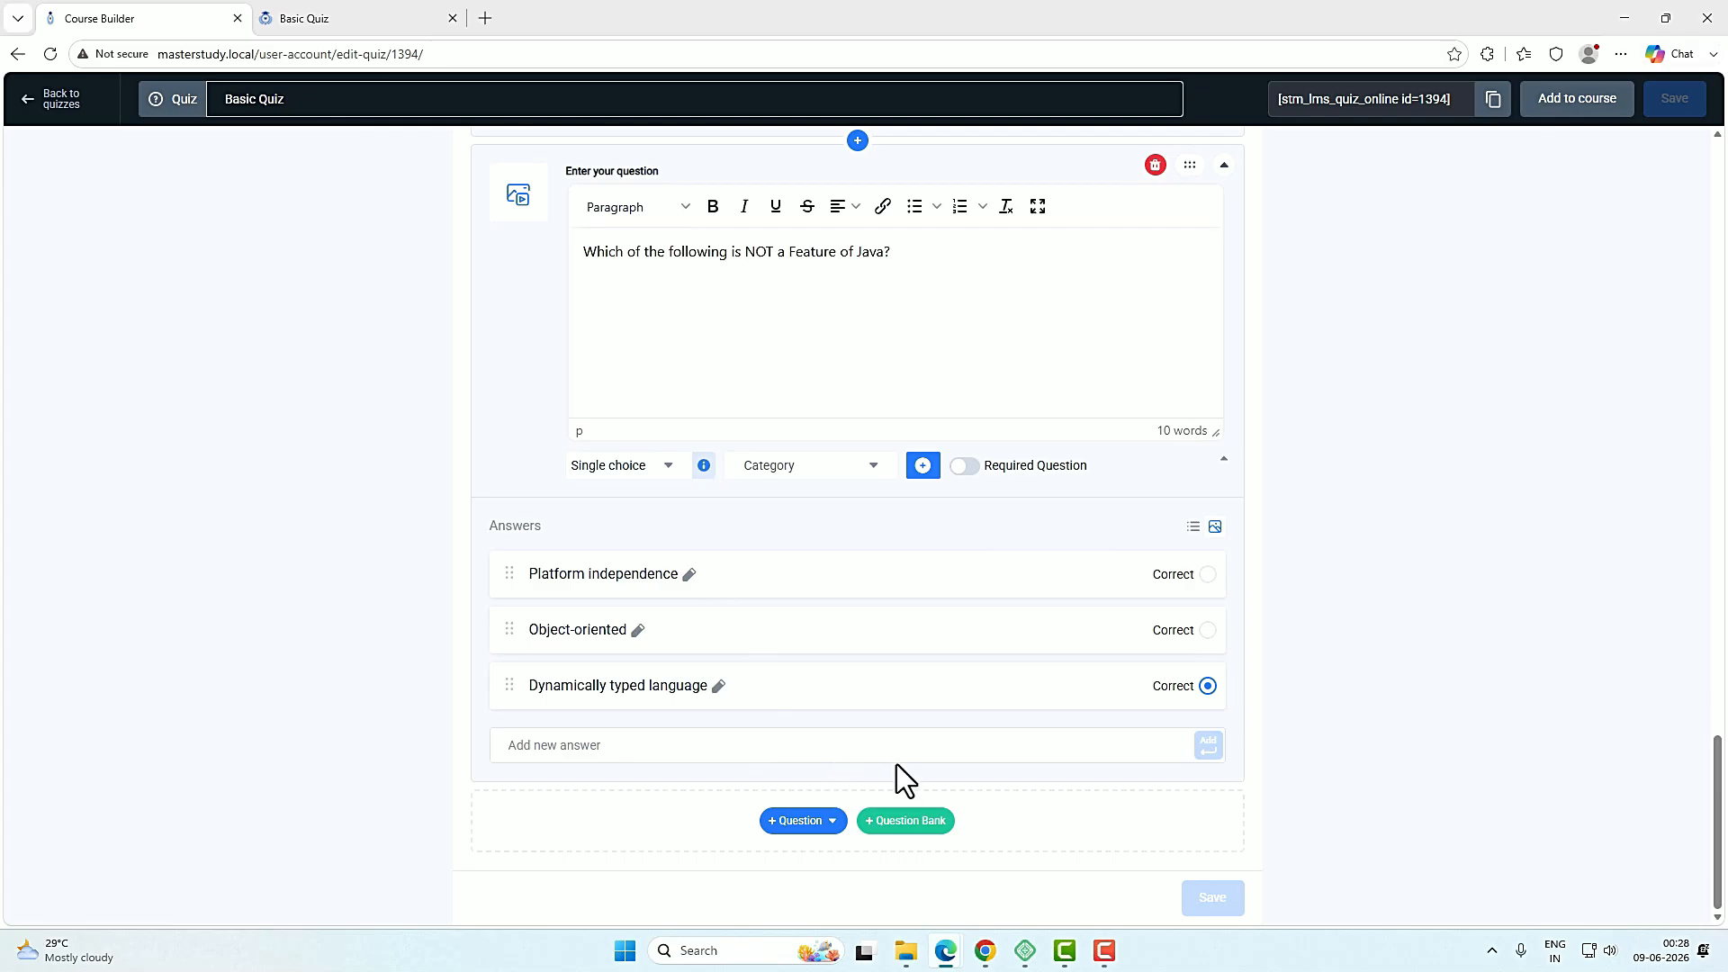
In the quiz settings, enter a short description beginning "Lorem Ipsum is a standard placeholder text used in printing, typesetting, and digital design".
{"action": "scroll", "coordinate": [900, 761], "scroll_direction": "up", "scroll_amount": 15}
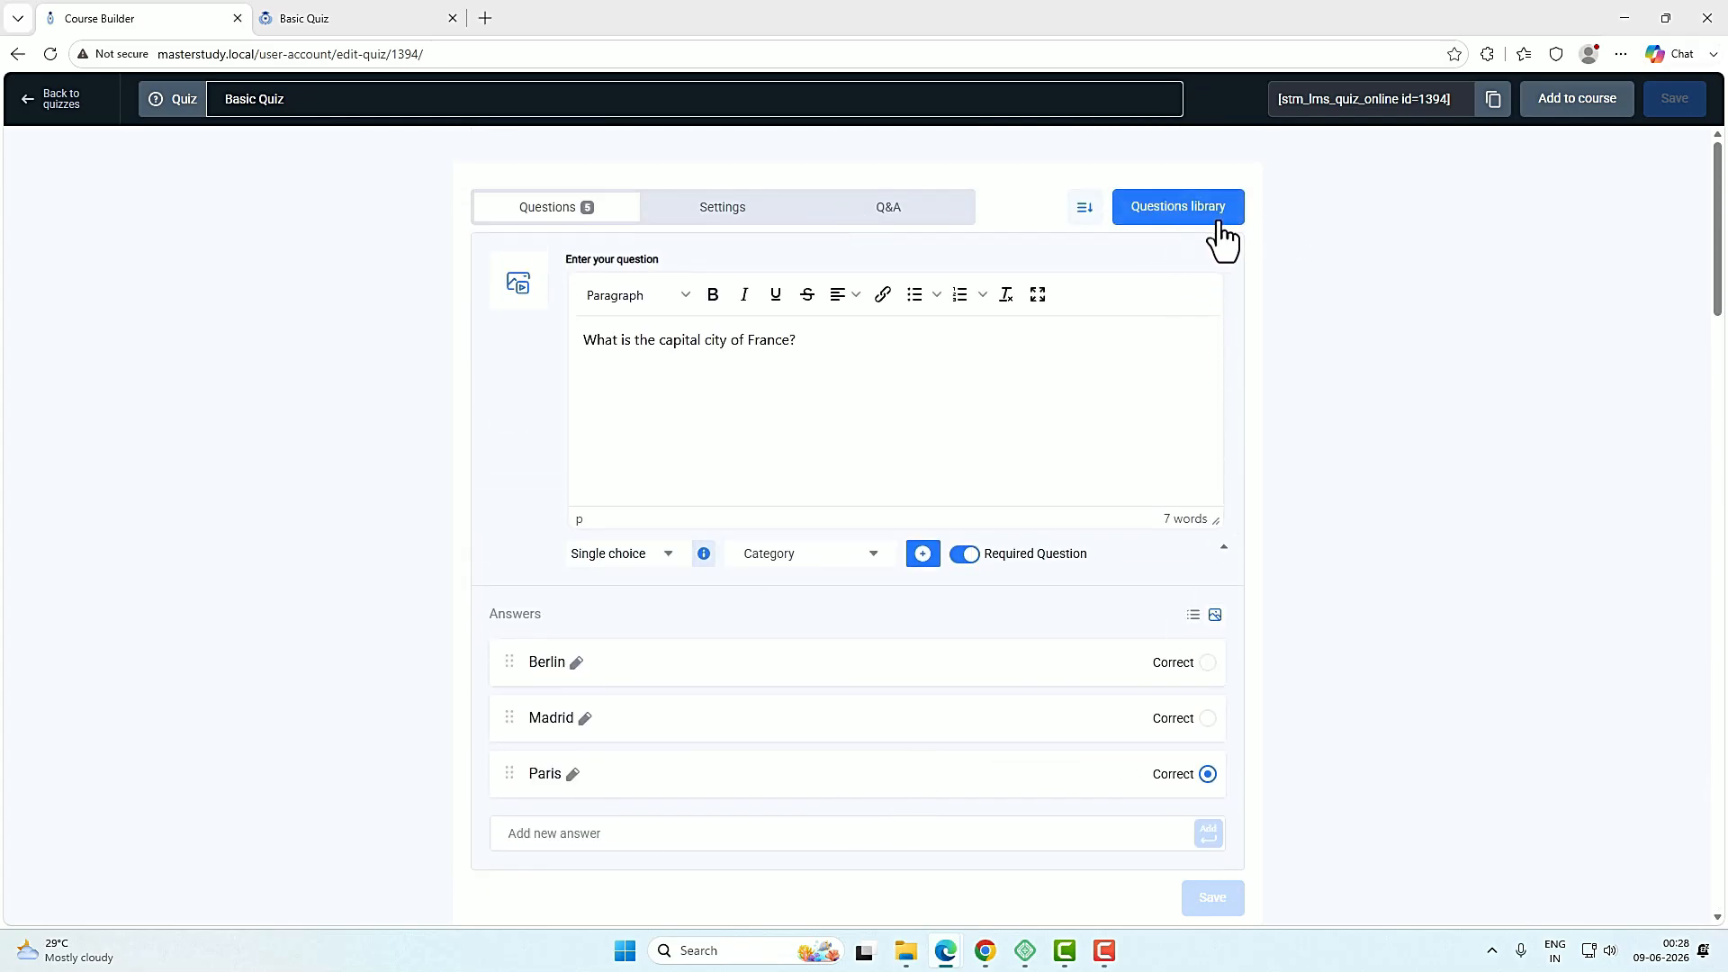
{"action": "left_click", "coordinate": [743, 218]}
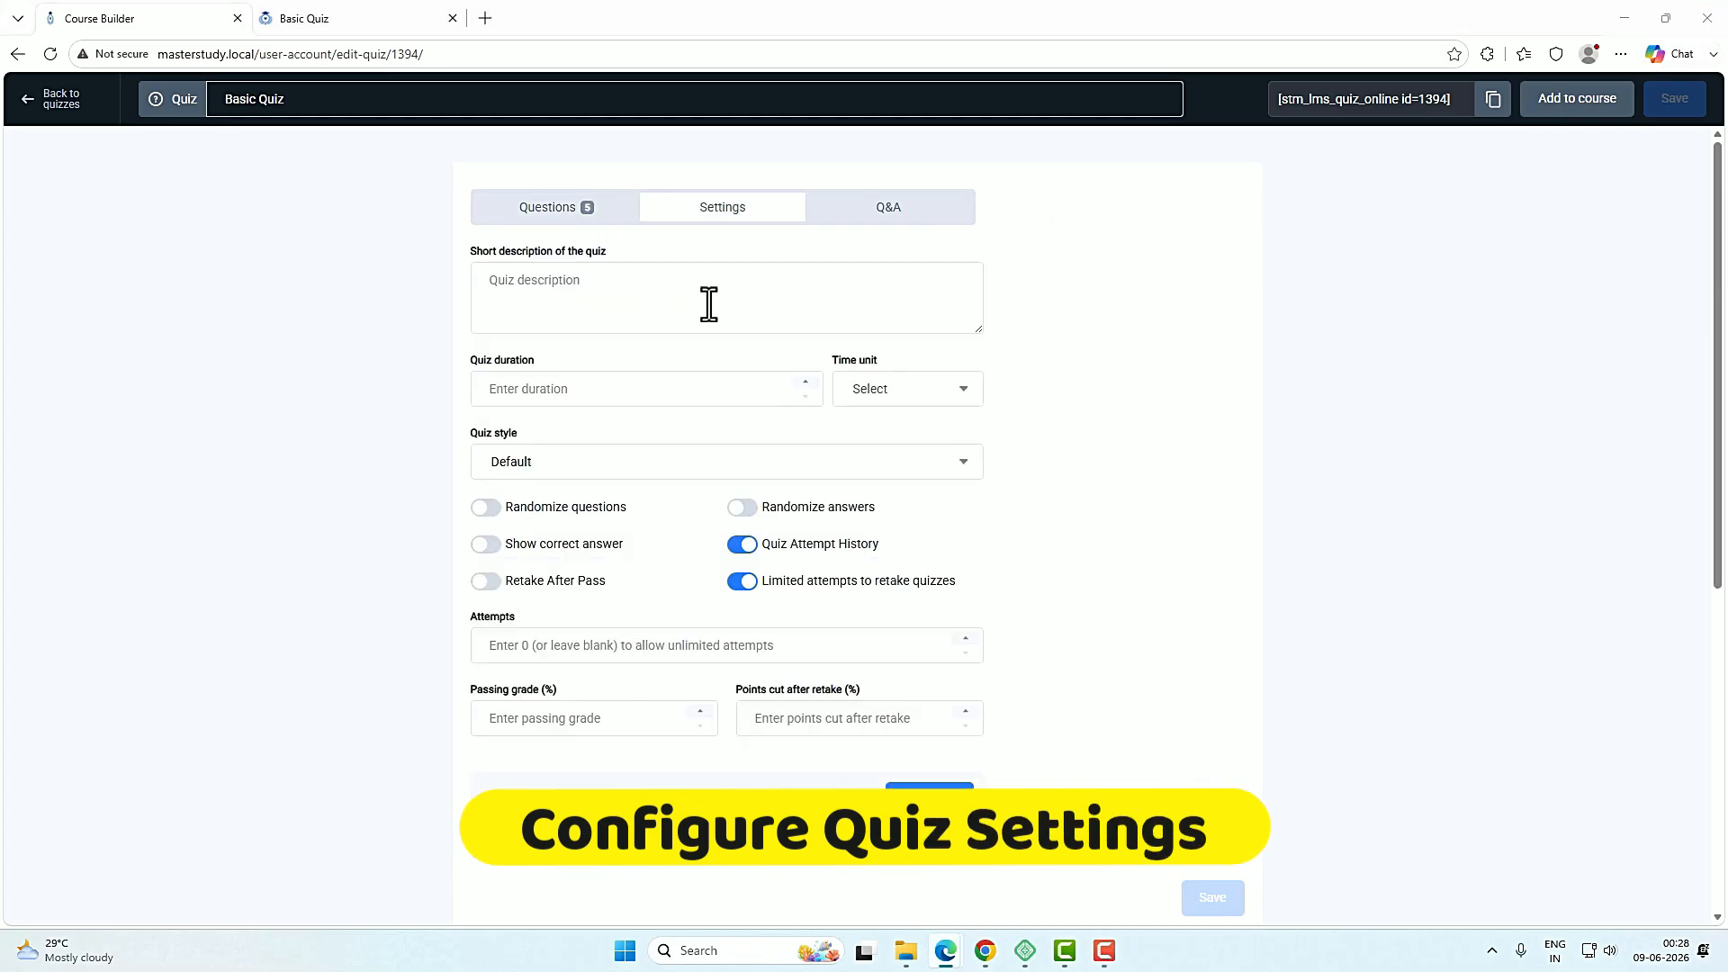
{"action": "left_click", "coordinate": [589, 289]}
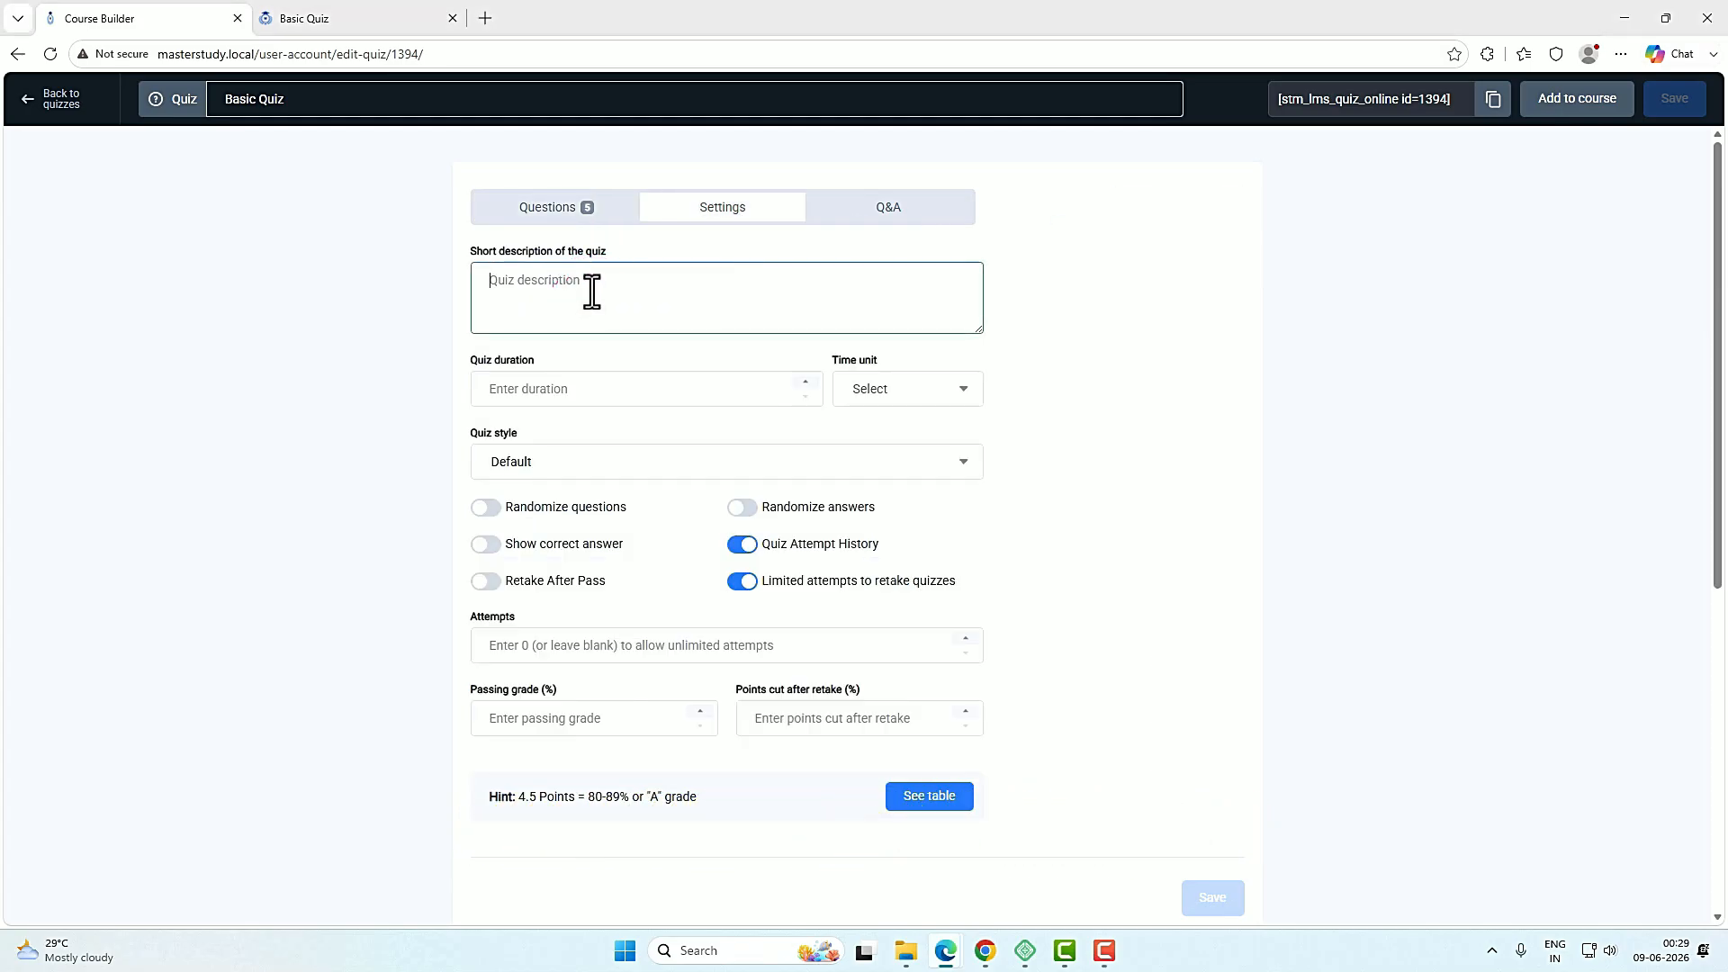
{"action": "type", "text": "Lorem Ipsum is a standard placeholder text used in printing, typesetting, and digital design, originating from a 1st-century BC Latin text by Cicero."}
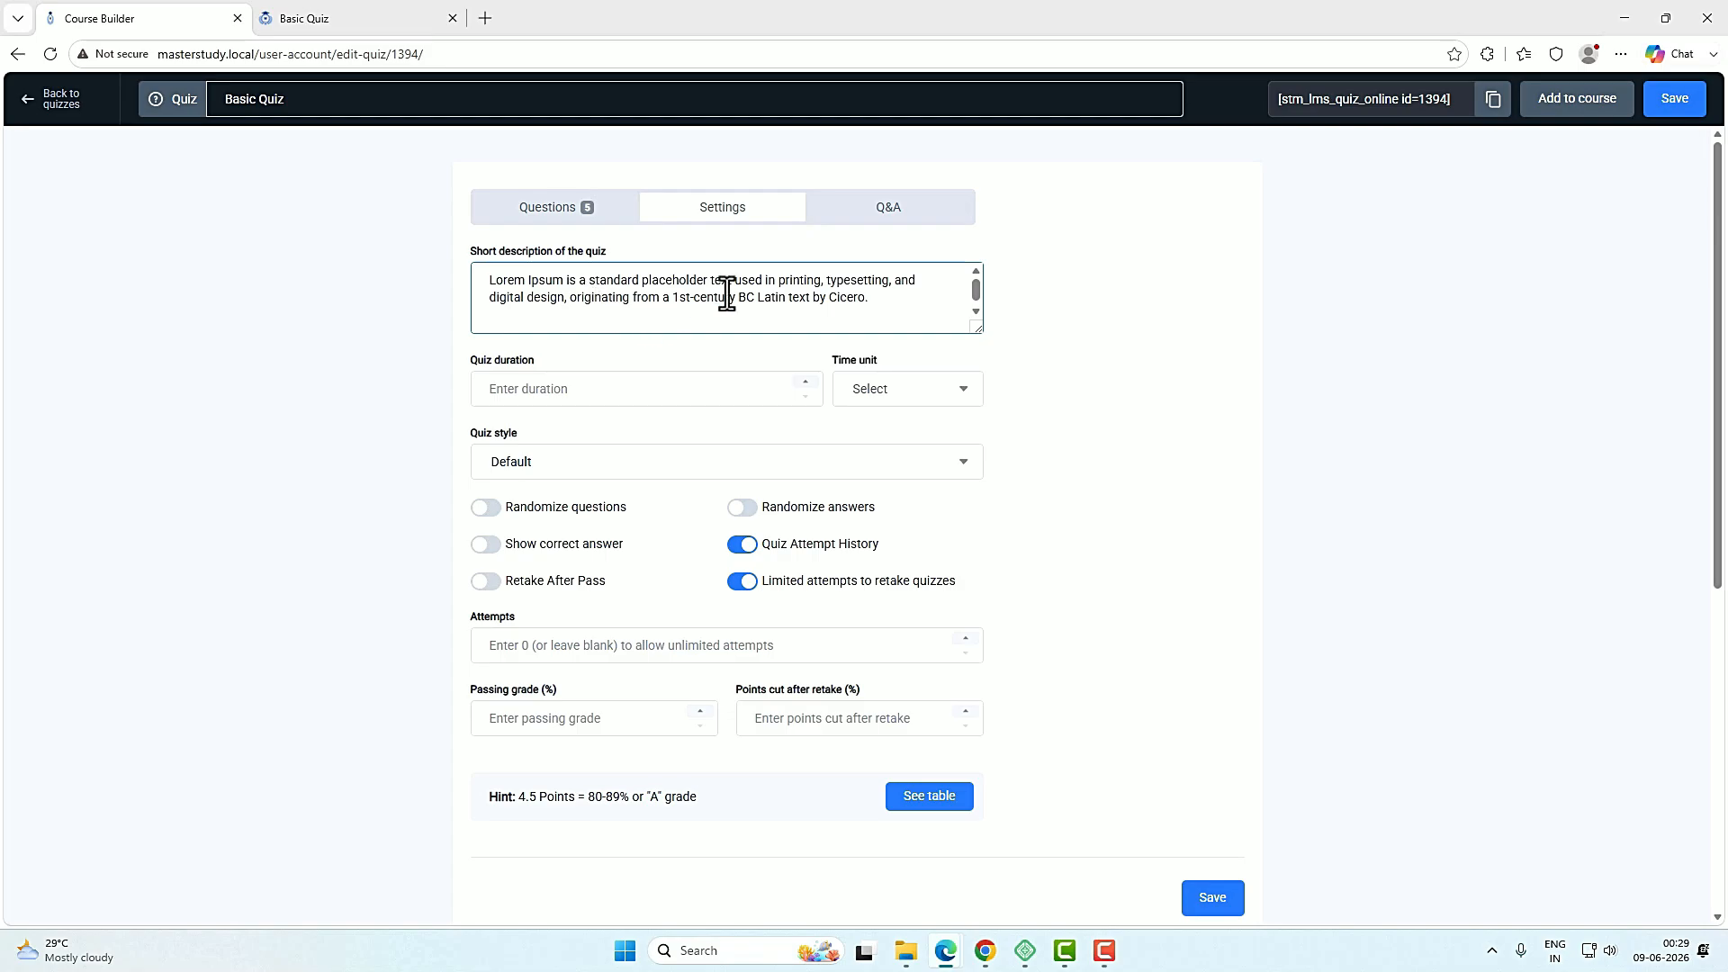
Set the quiz duration to 4 minutes and select the Default quiz style.
{"action": "left_click", "coordinate": [630, 389]}
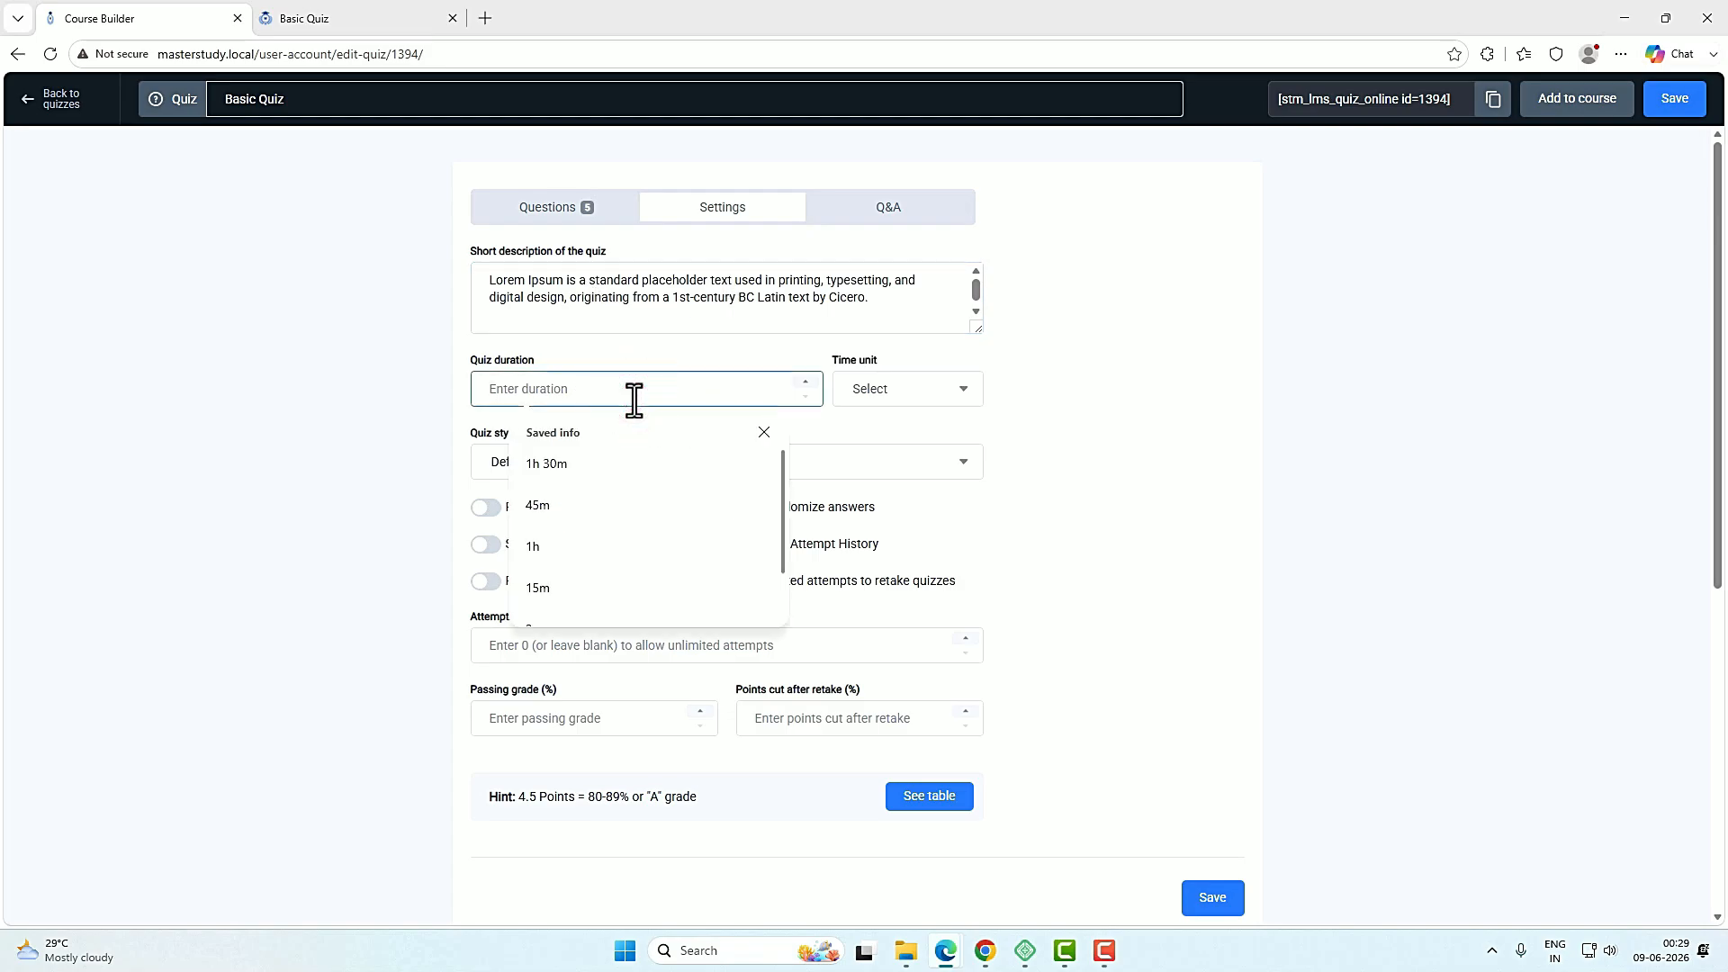
{"action": "type", "text": "4"}
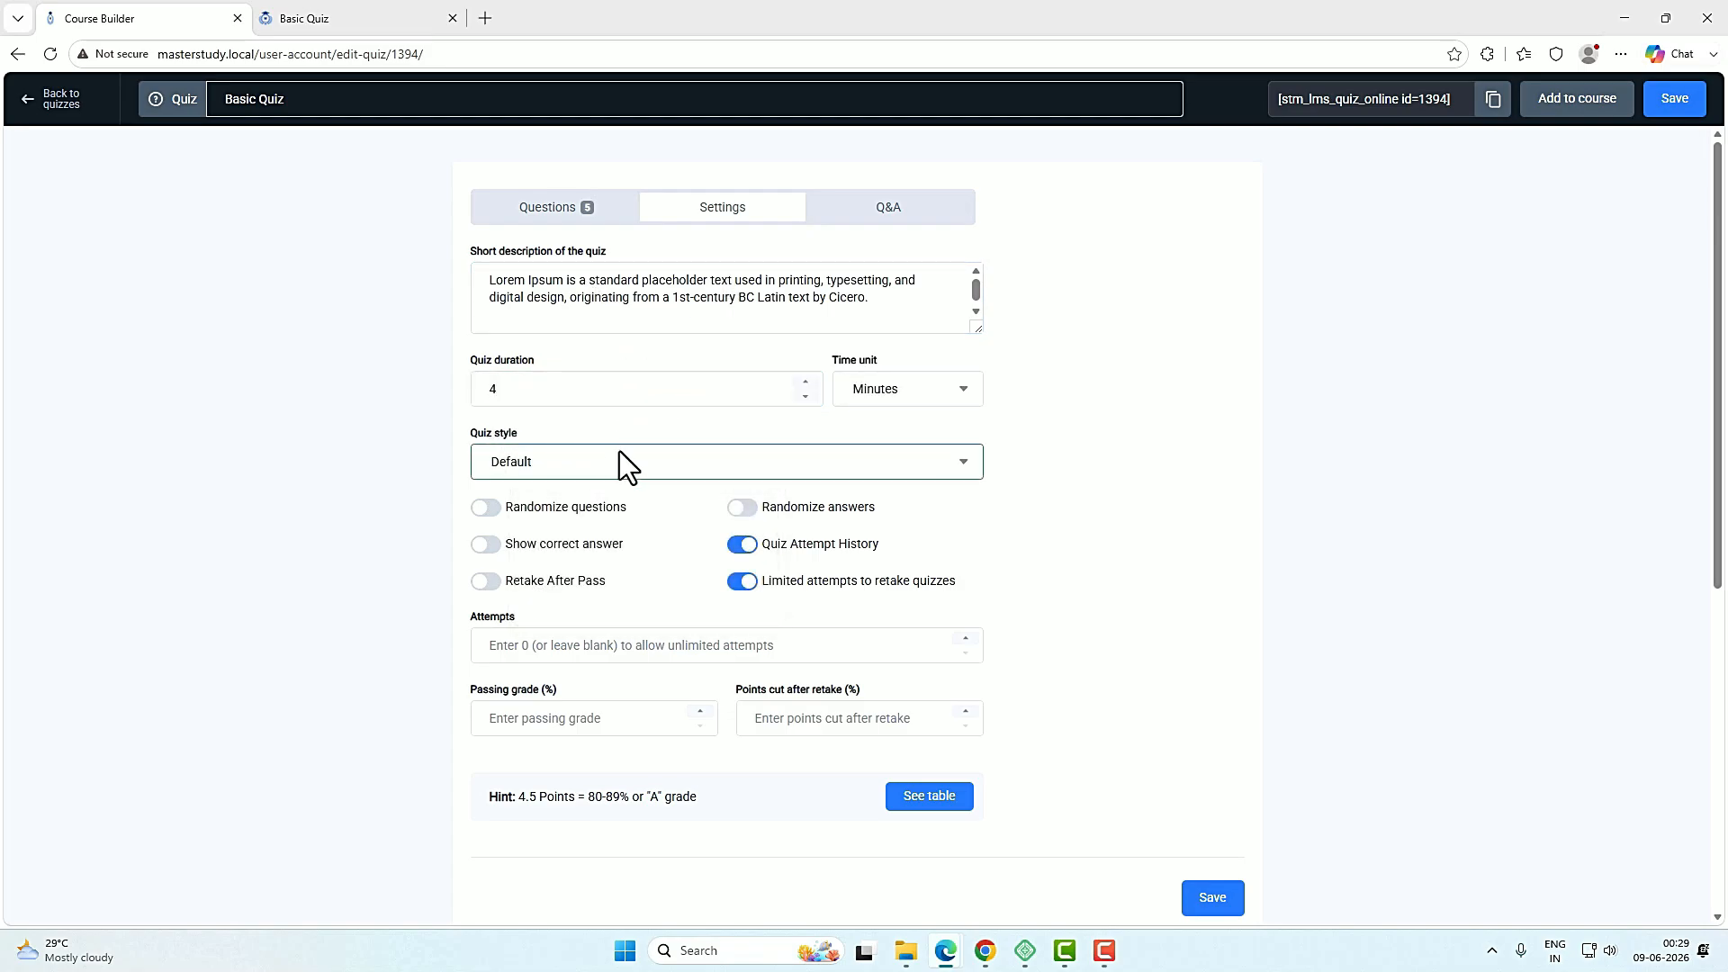
{"action": "left_click", "coordinate": [603, 462]}
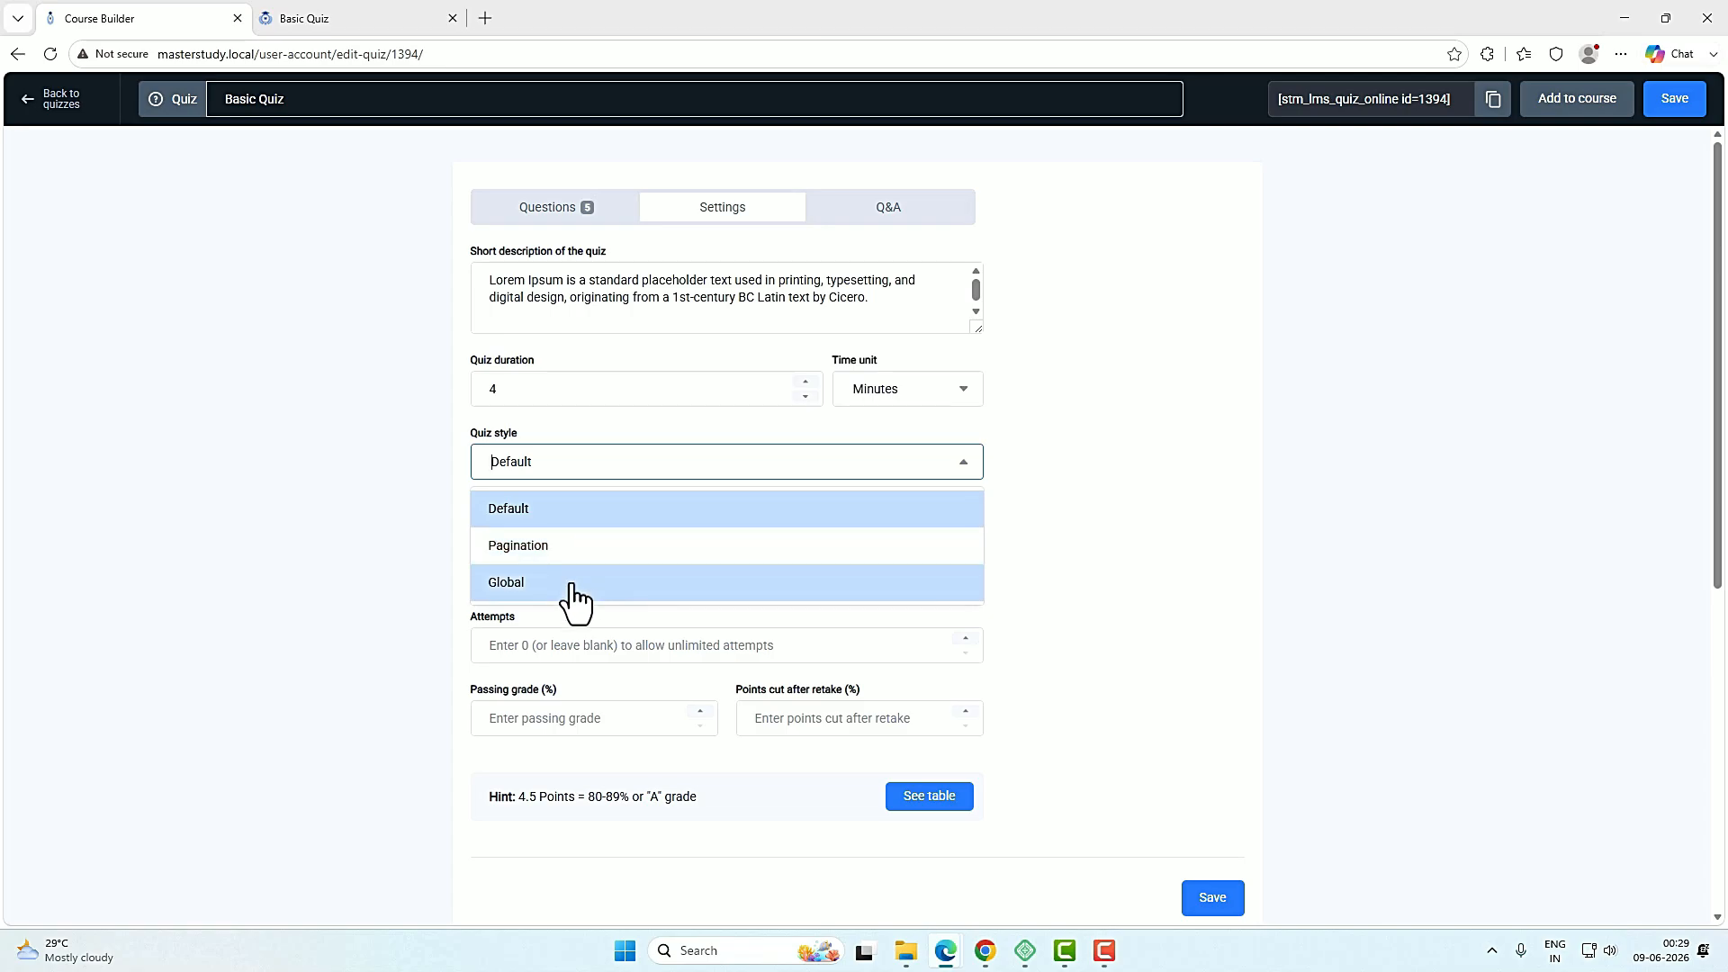
{"action": "left_click", "coordinate": [580, 511]}
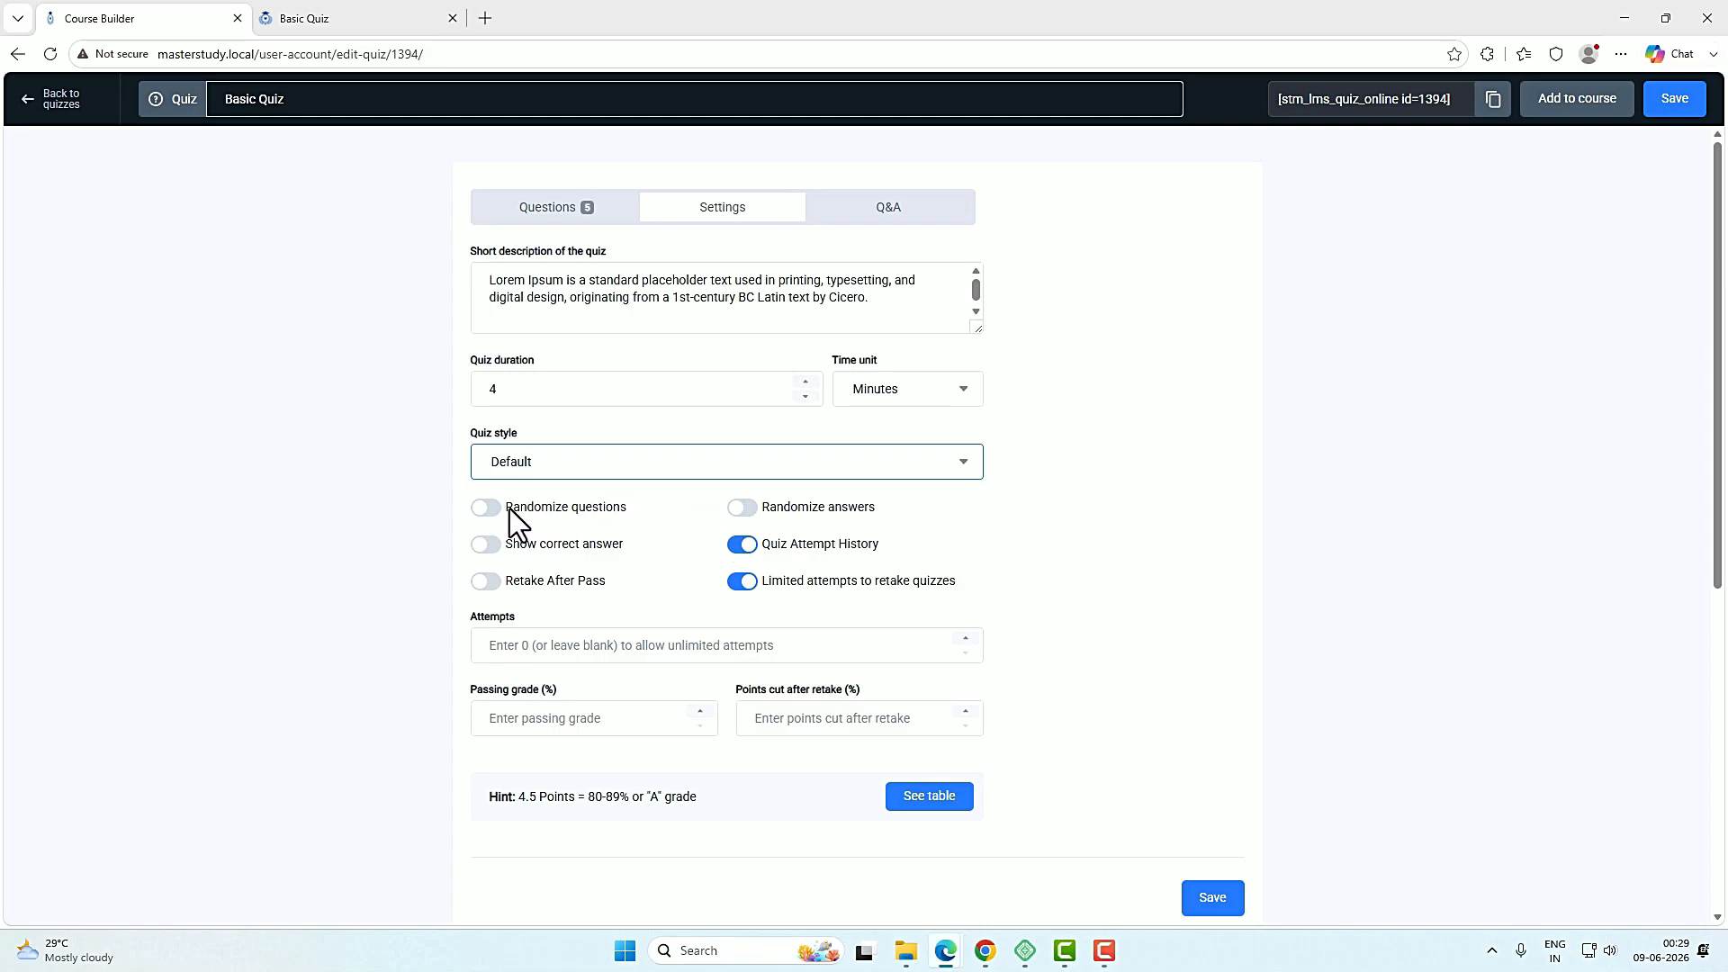
Enable the Randomize questions, Randomize answers, Show correct answer and Retake After Pass options for the quiz.
{"action": "left_click", "coordinate": [487, 506]}
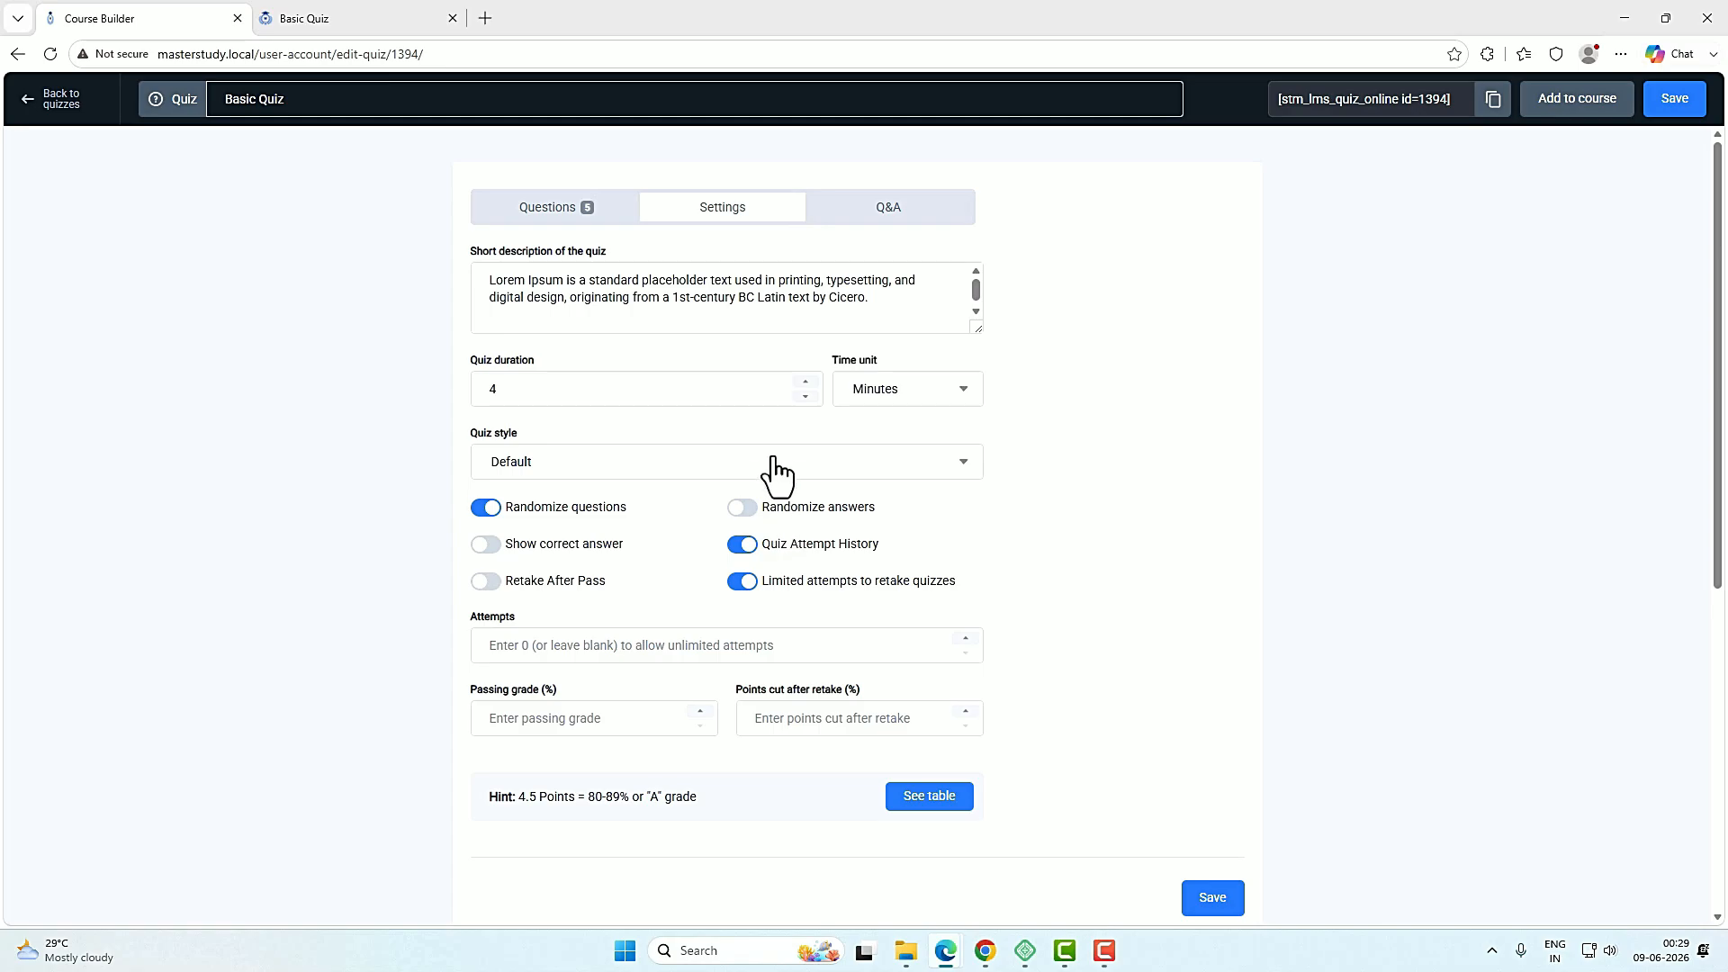
{"action": "left_click", "coordinate": [743, 507]}
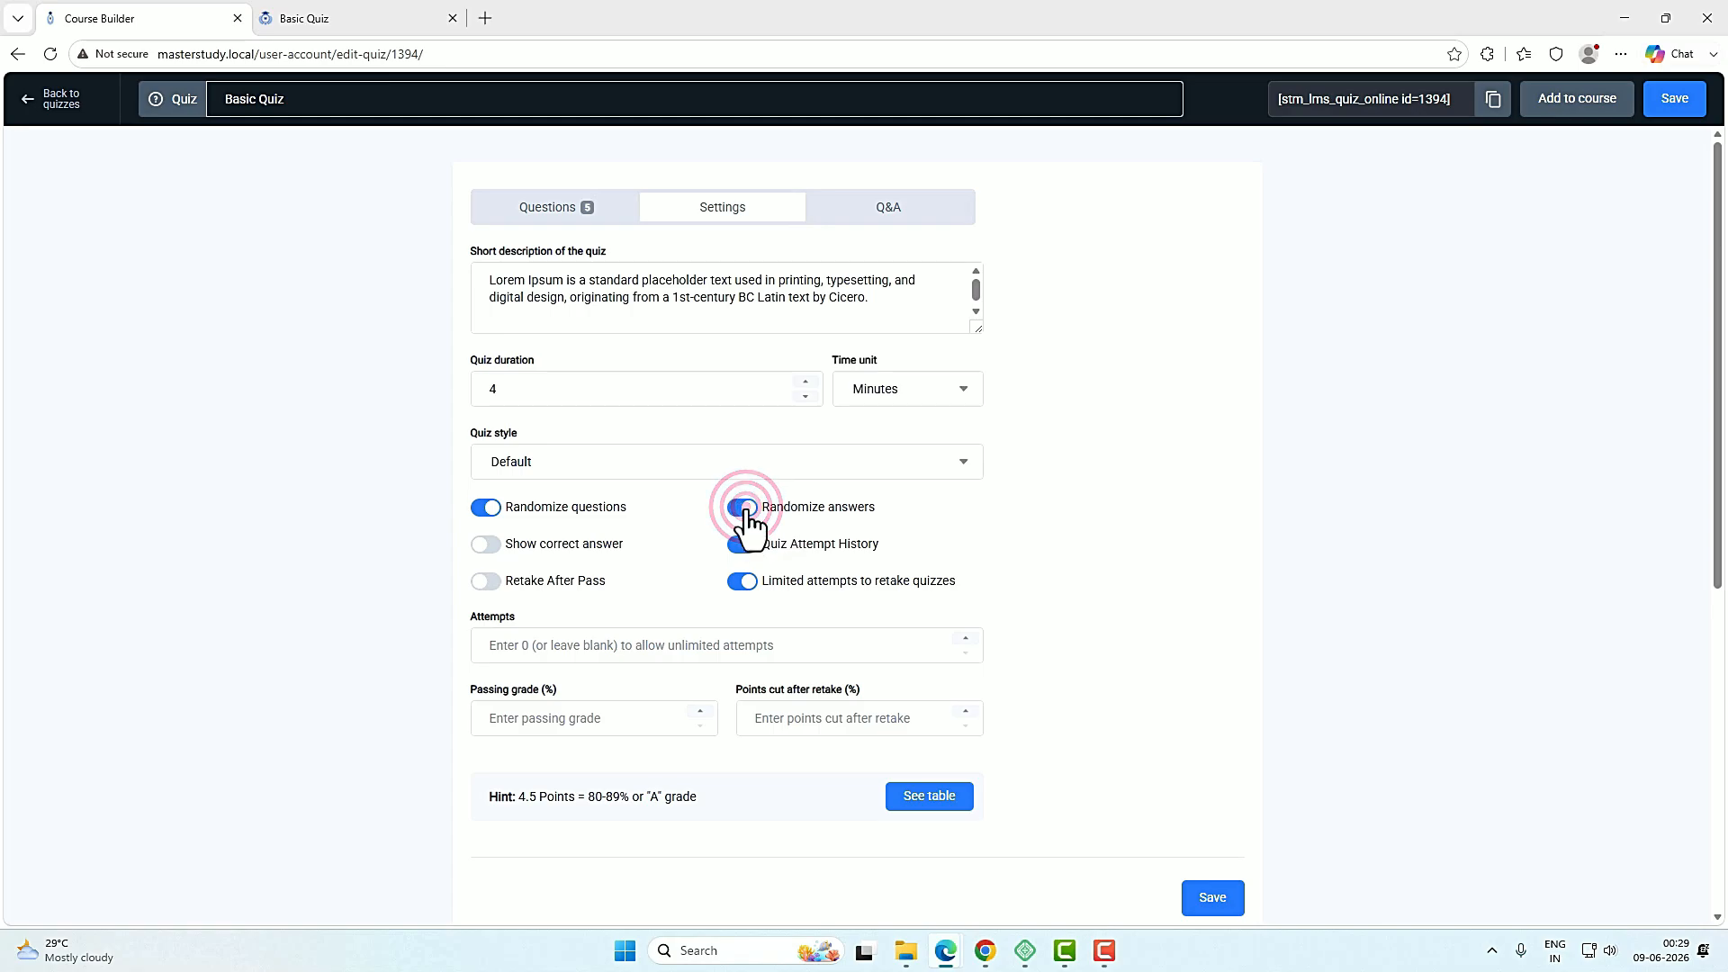
{"action": "left_click", "coordinate": [484, 546]}
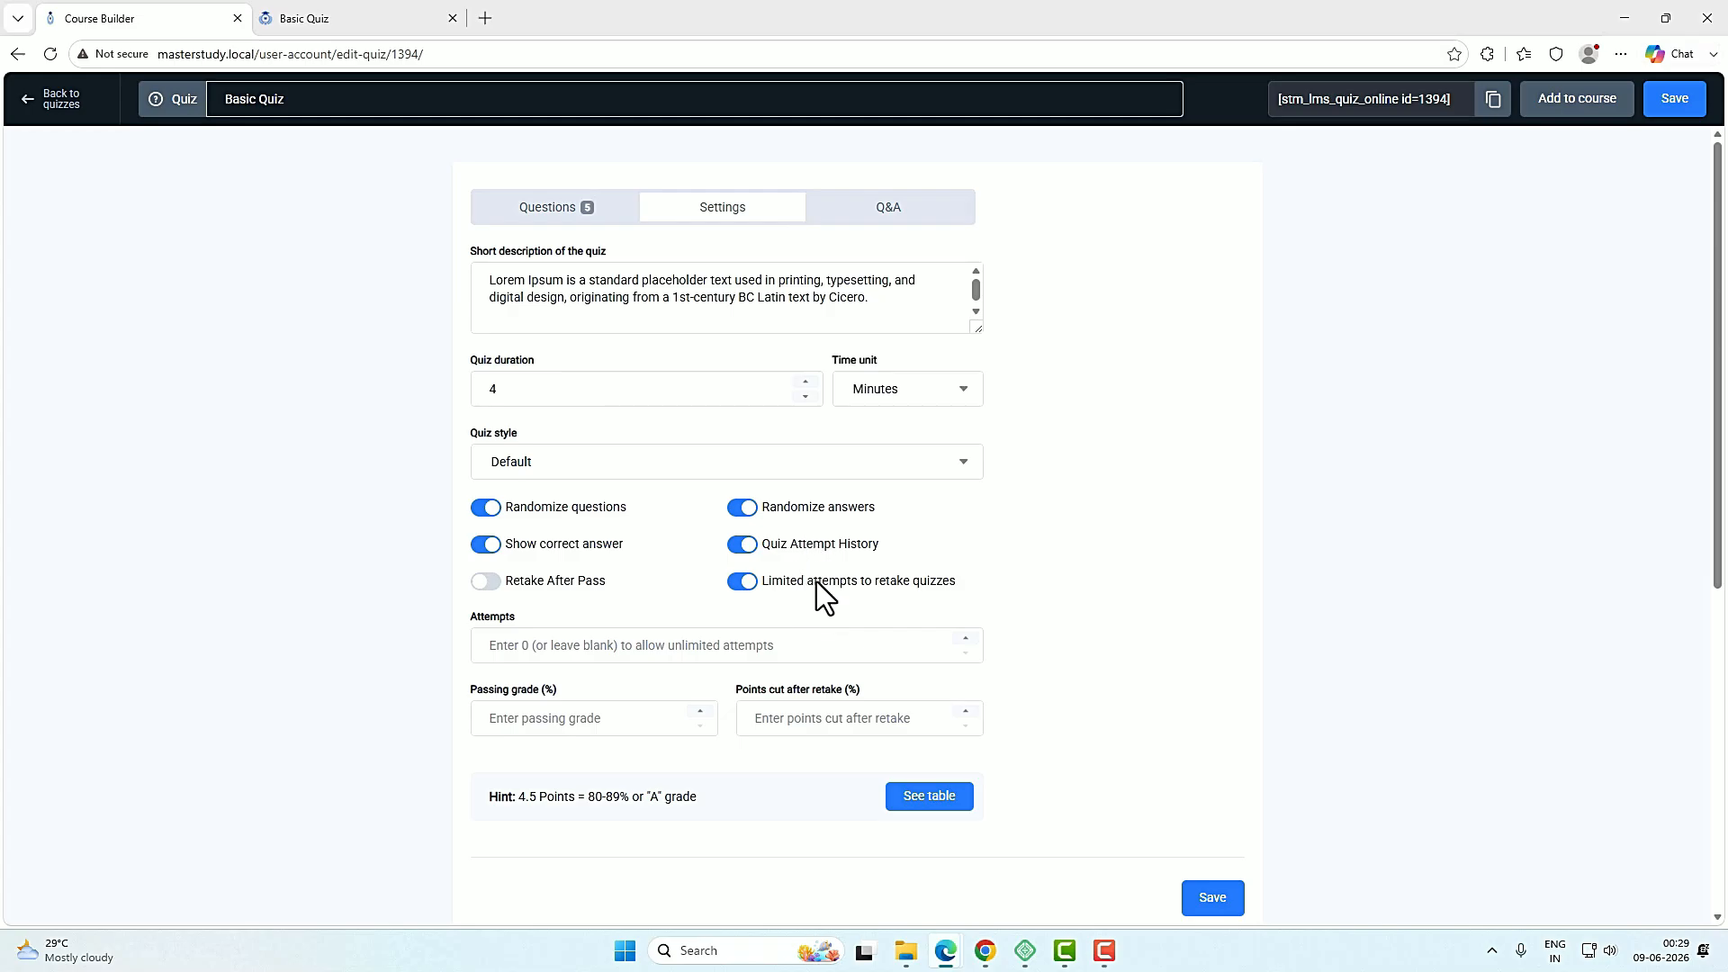
{"action": "scroll", "coordinate": [819, 596], "scroll_direction": "down", "scroll_amount": 2}
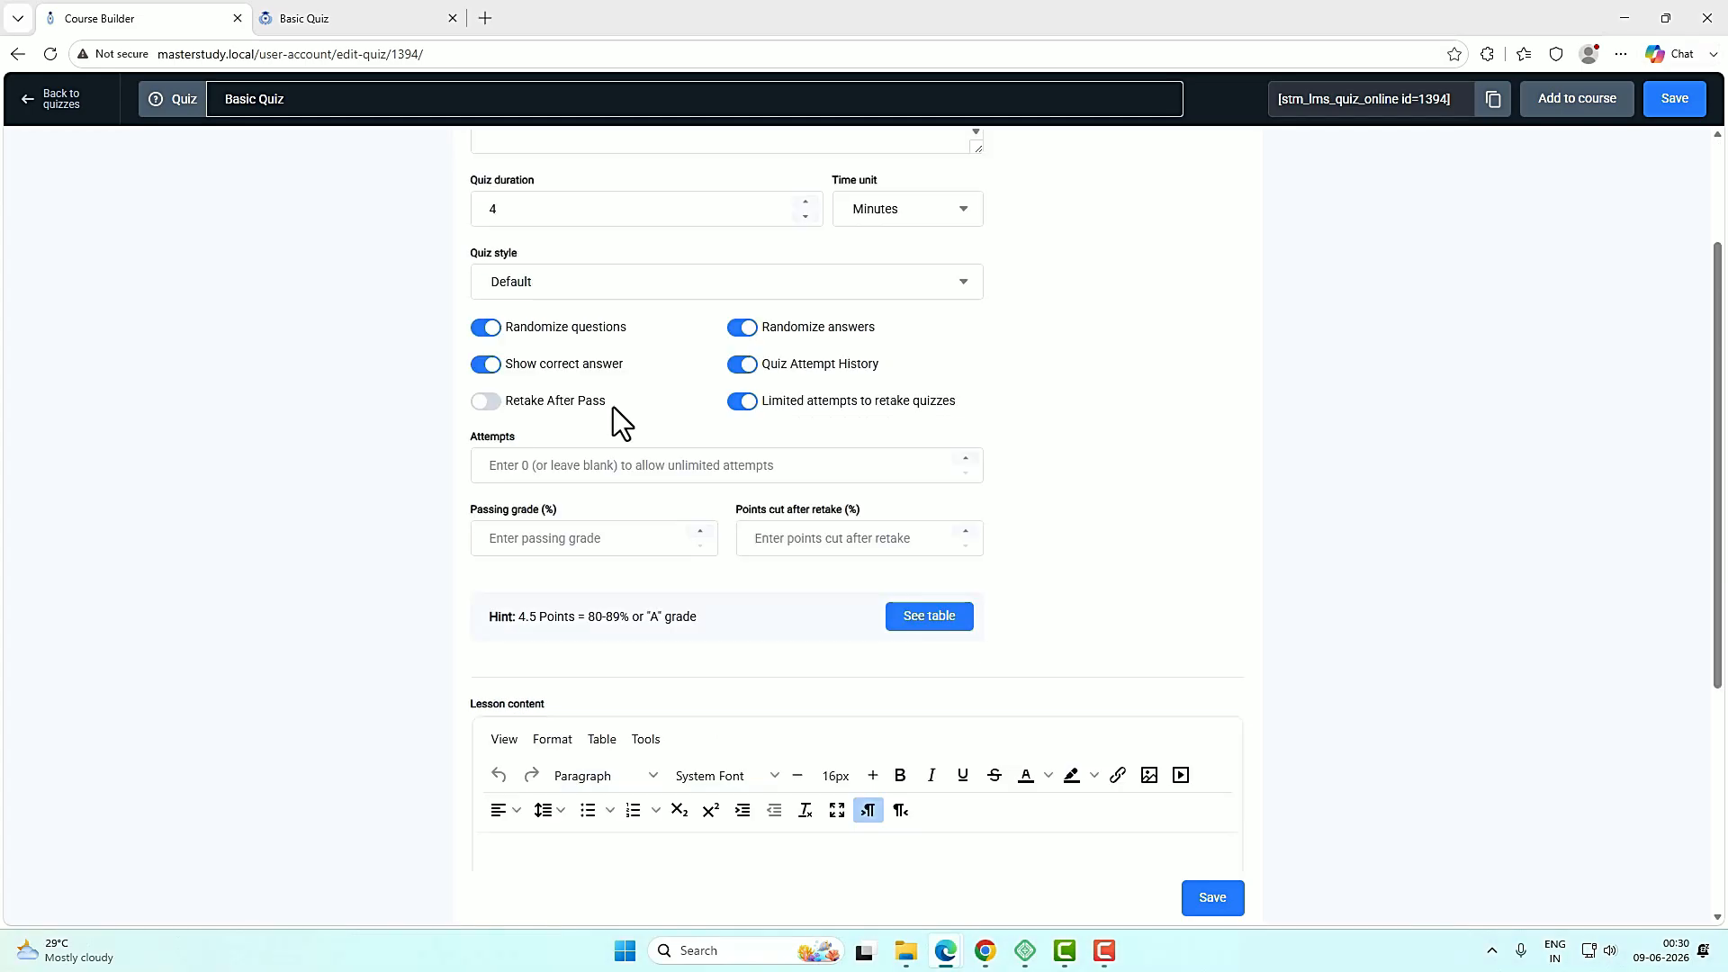
{"action": "left_click", "coordinate": [485, 403]}
{"action": "scroll", "coordinate": [574, 454], "scroll_direction": "up", "scroll_amount": 2}
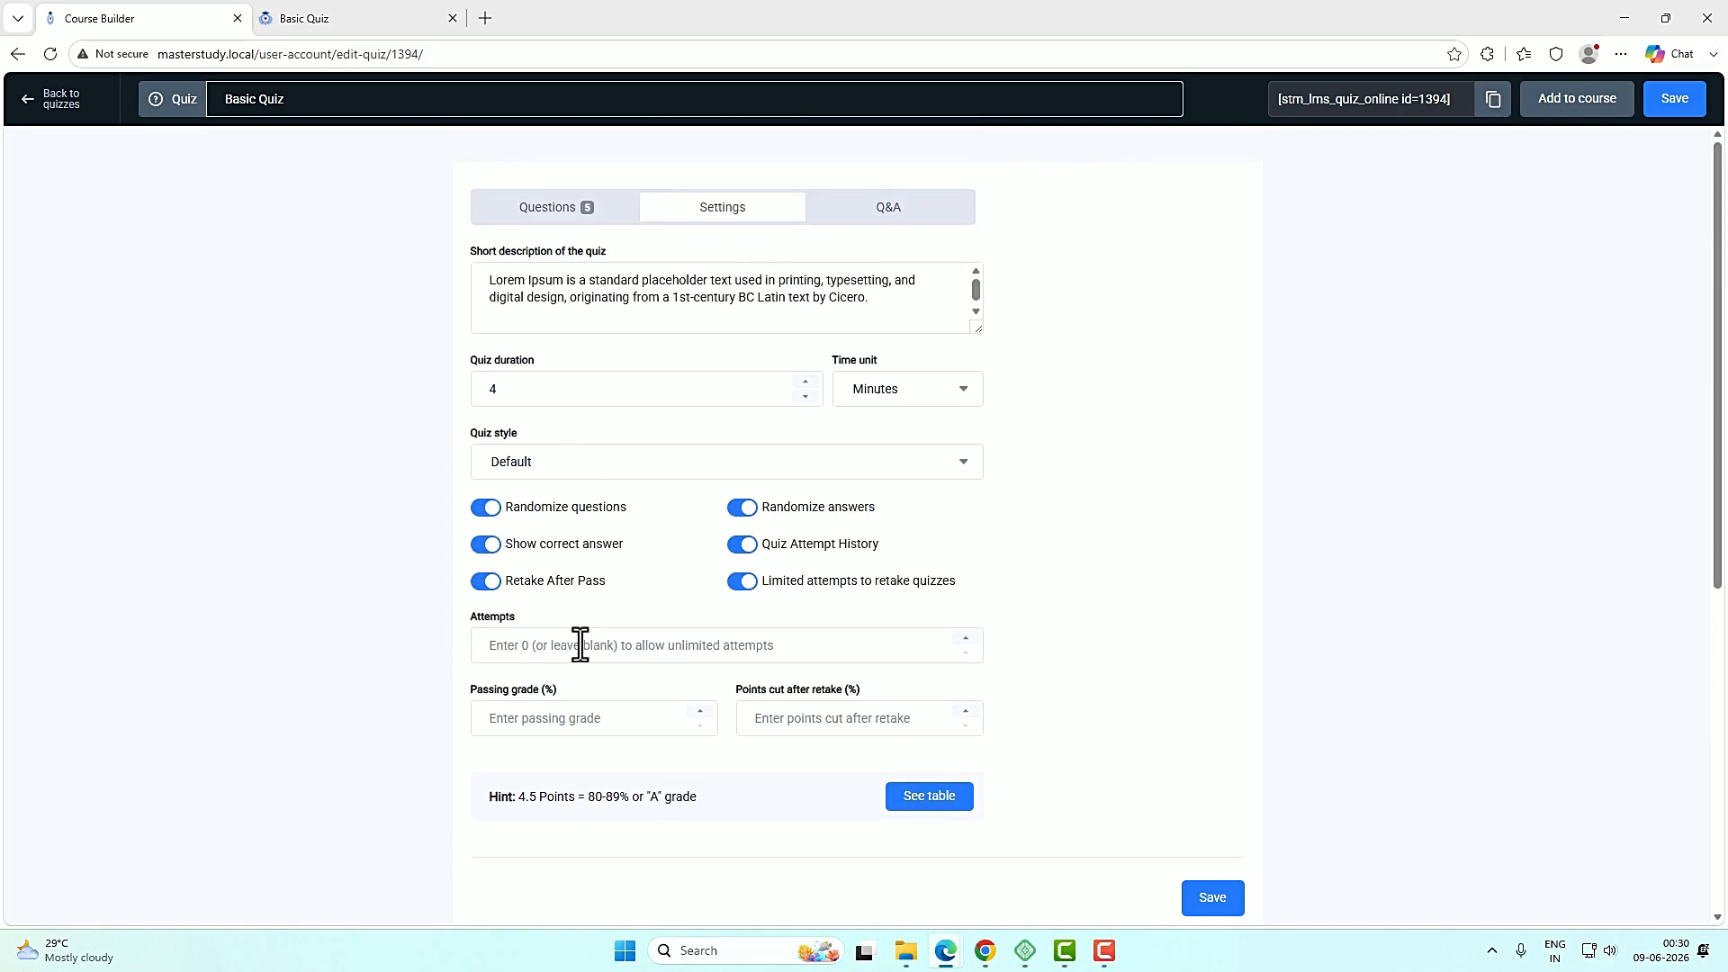
Set the quiz to 3 attempts, an 80% passing grade and a 10% points cut after retake.
{"action": "left_click", "coordinate": [610, 644]}
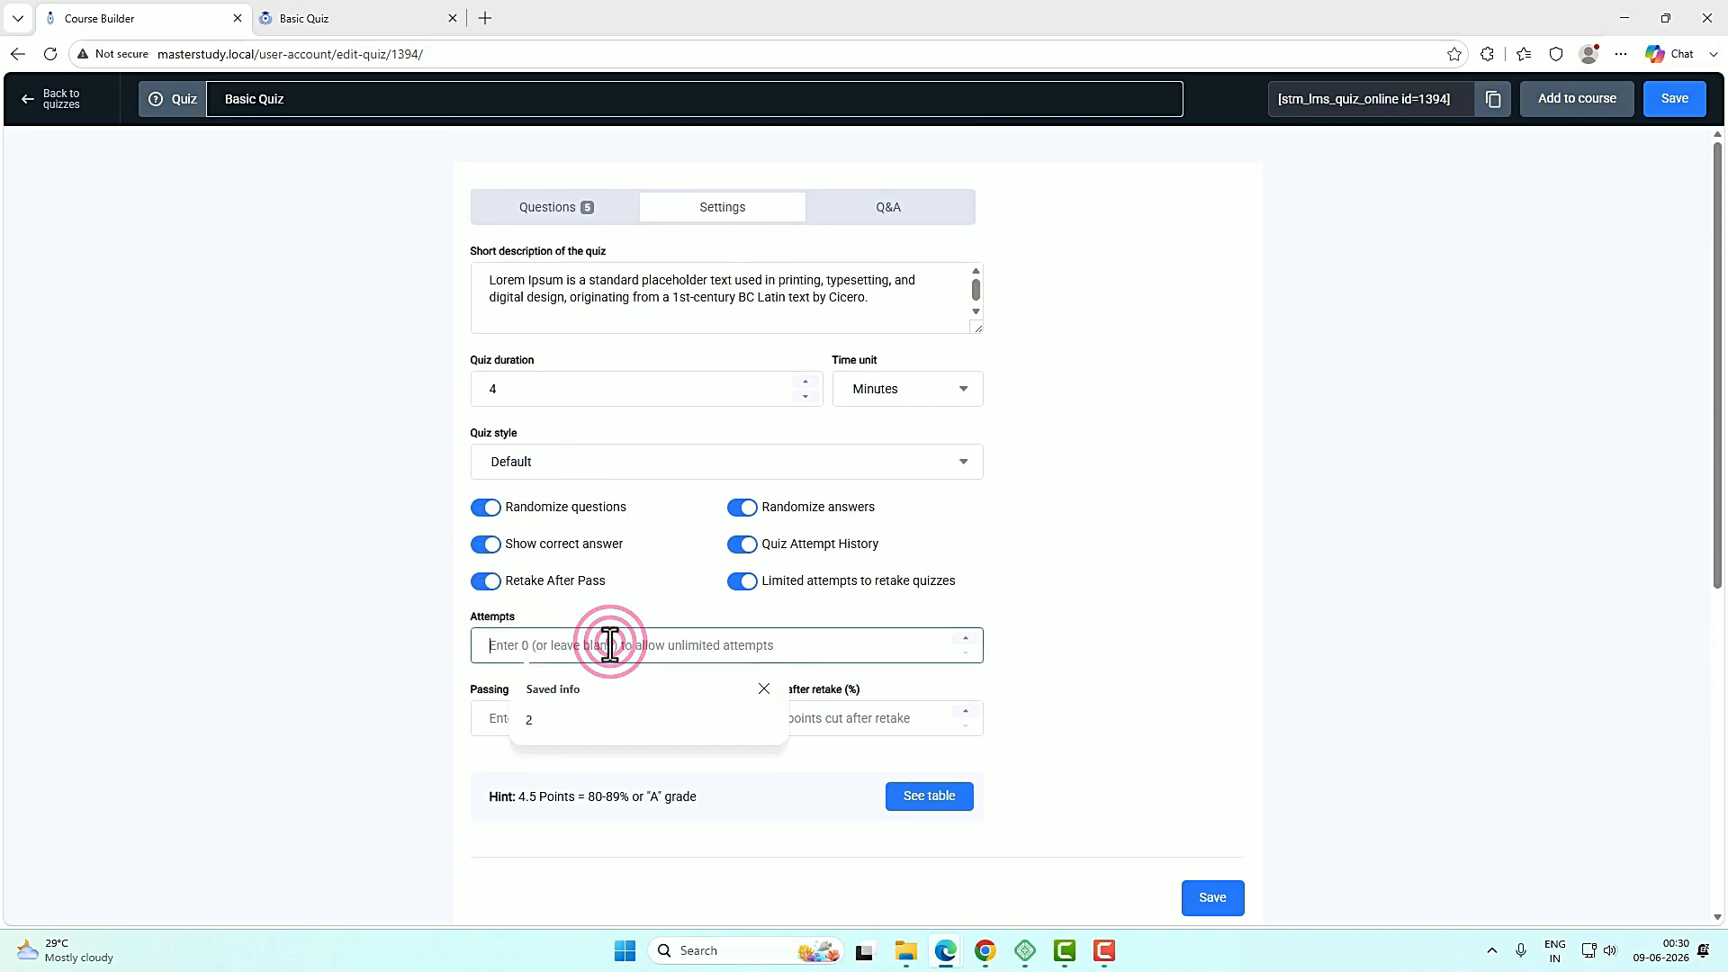
{"action": "type", "text": "3"}
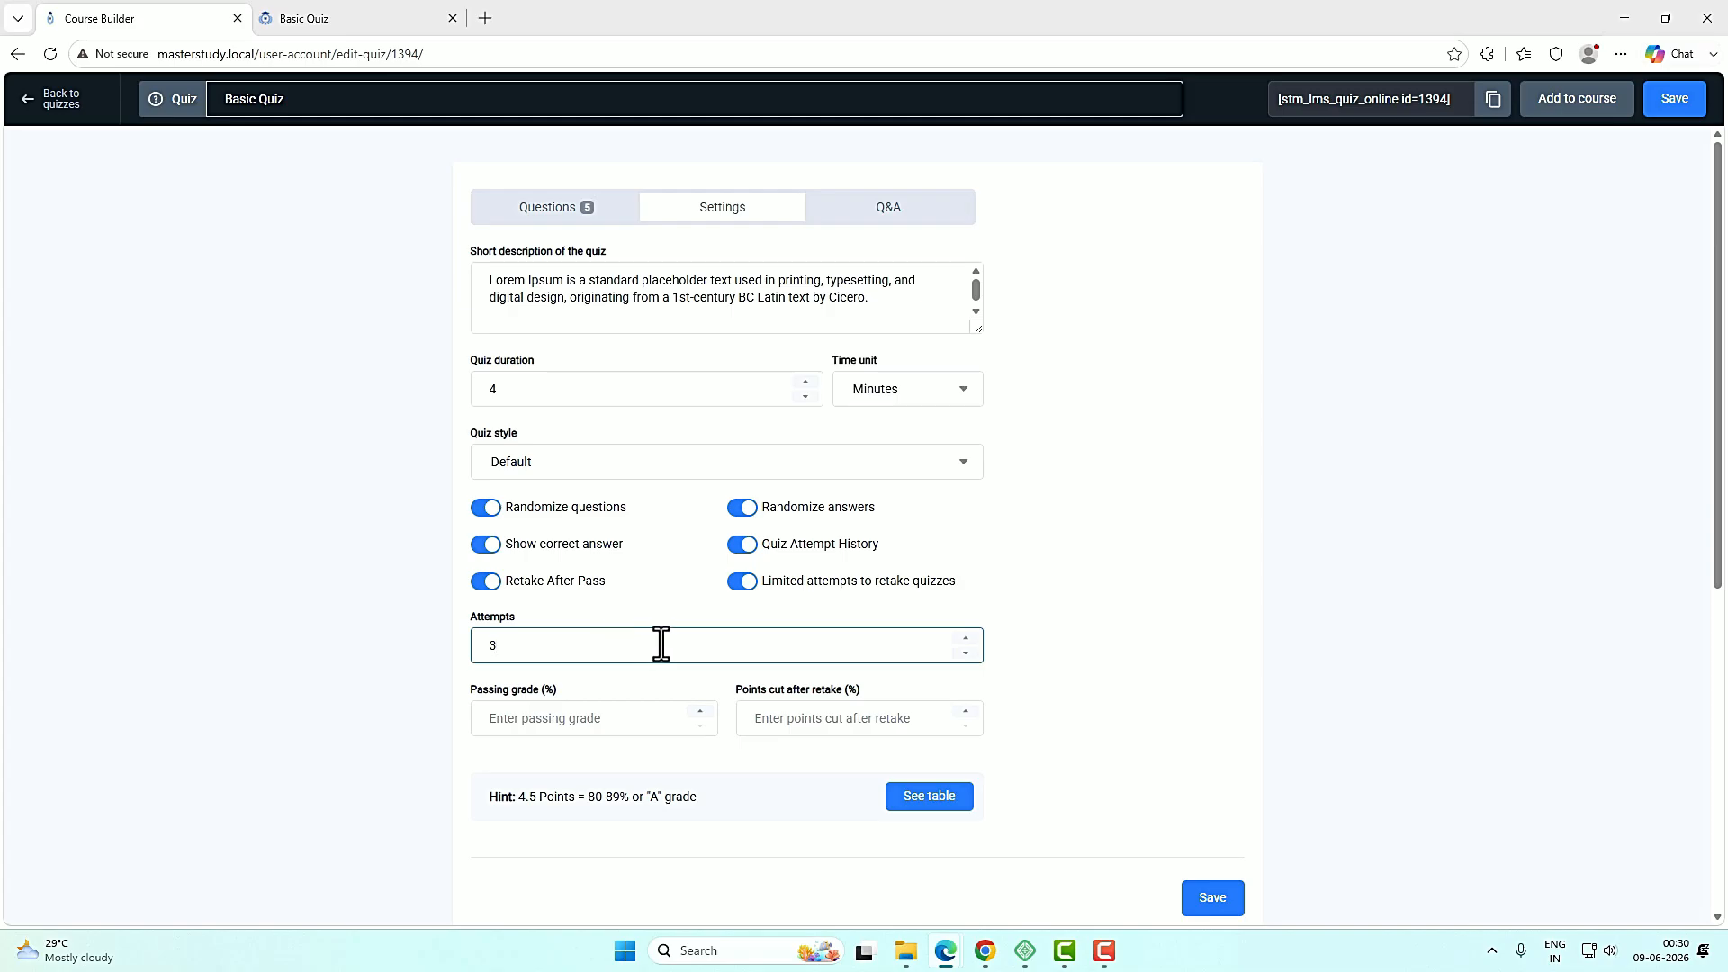
{"action": "scroll", "coordinate": [900, 661], "scroll_direction": "down", "scroll_amount": 3}
{"action": "left_click", "coordinate": [559, 450]}
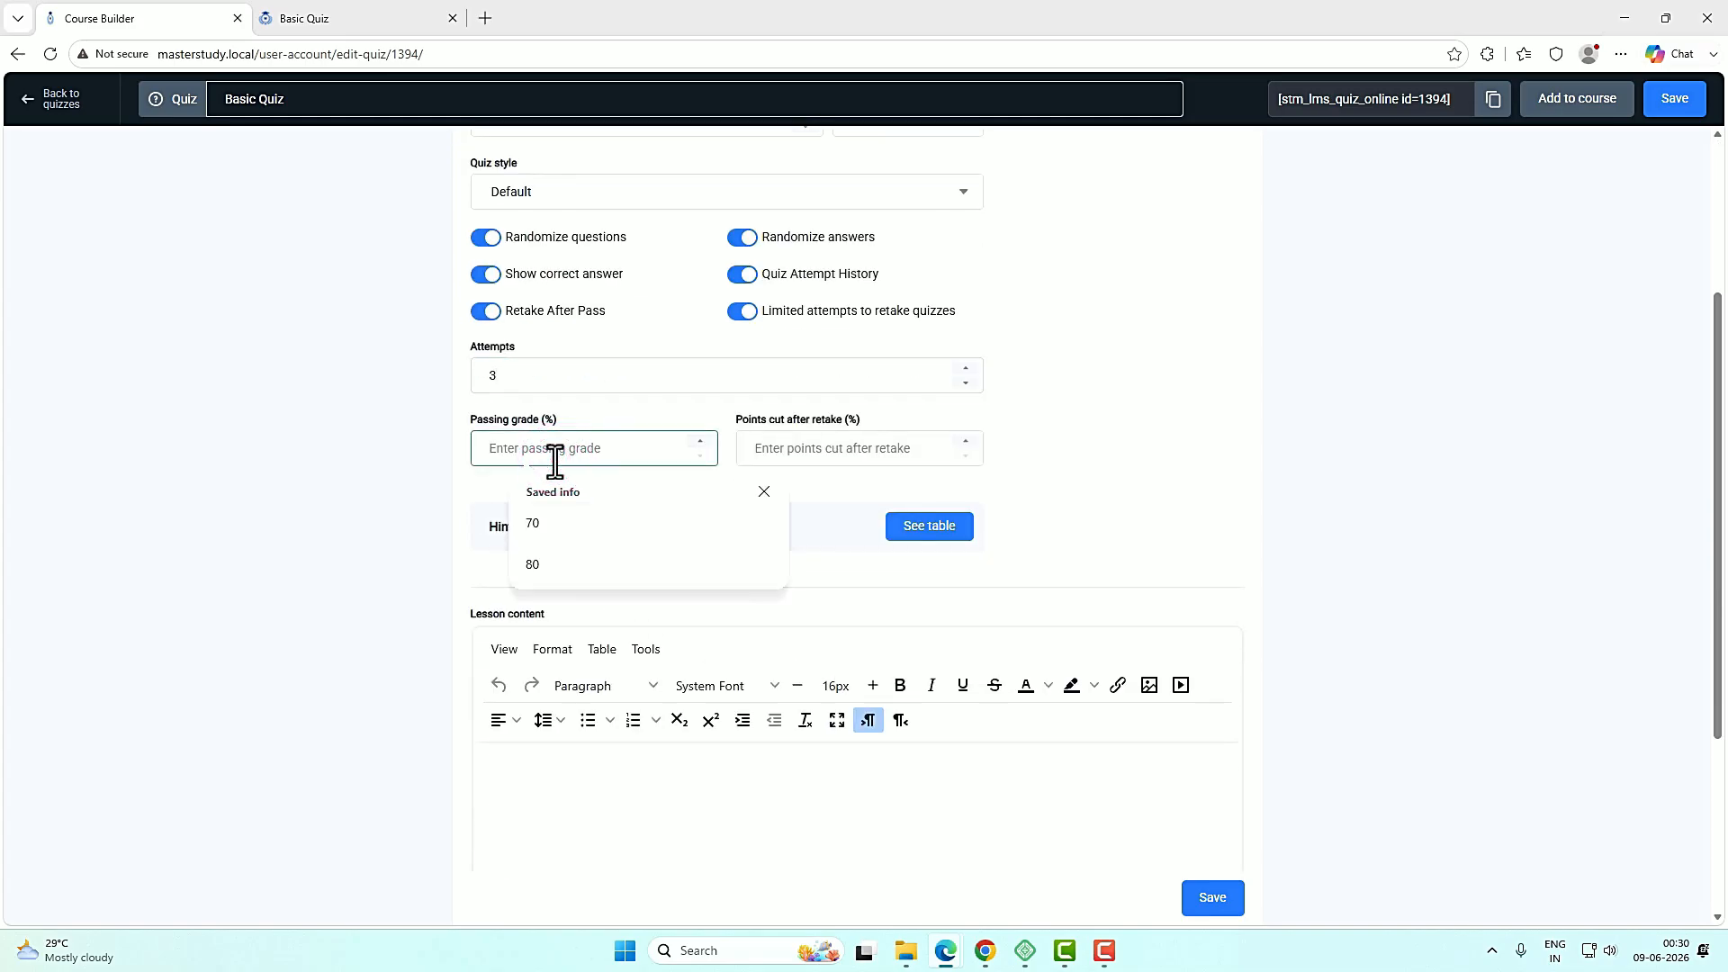
{"action": "type", "text": "80"}
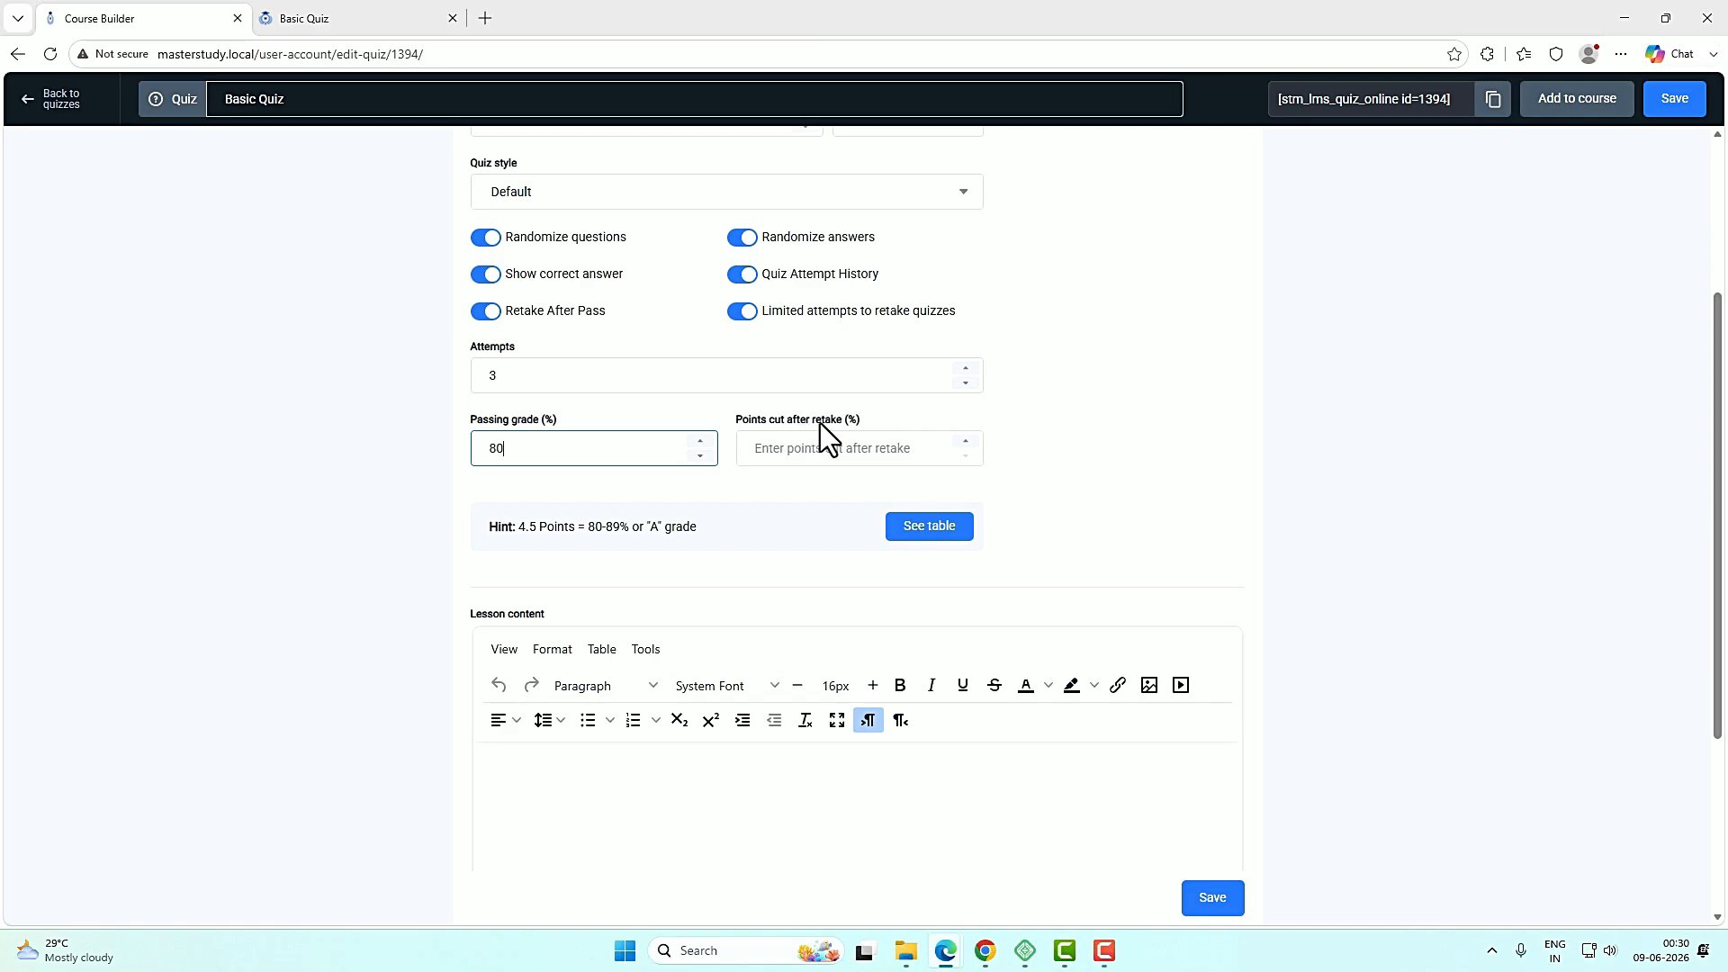
{"action": "left_click", "coordinate": [776, 427]}
{"action": "left_click", "coordinate": [776, 447]}
{"action": "type", "text": "1"}
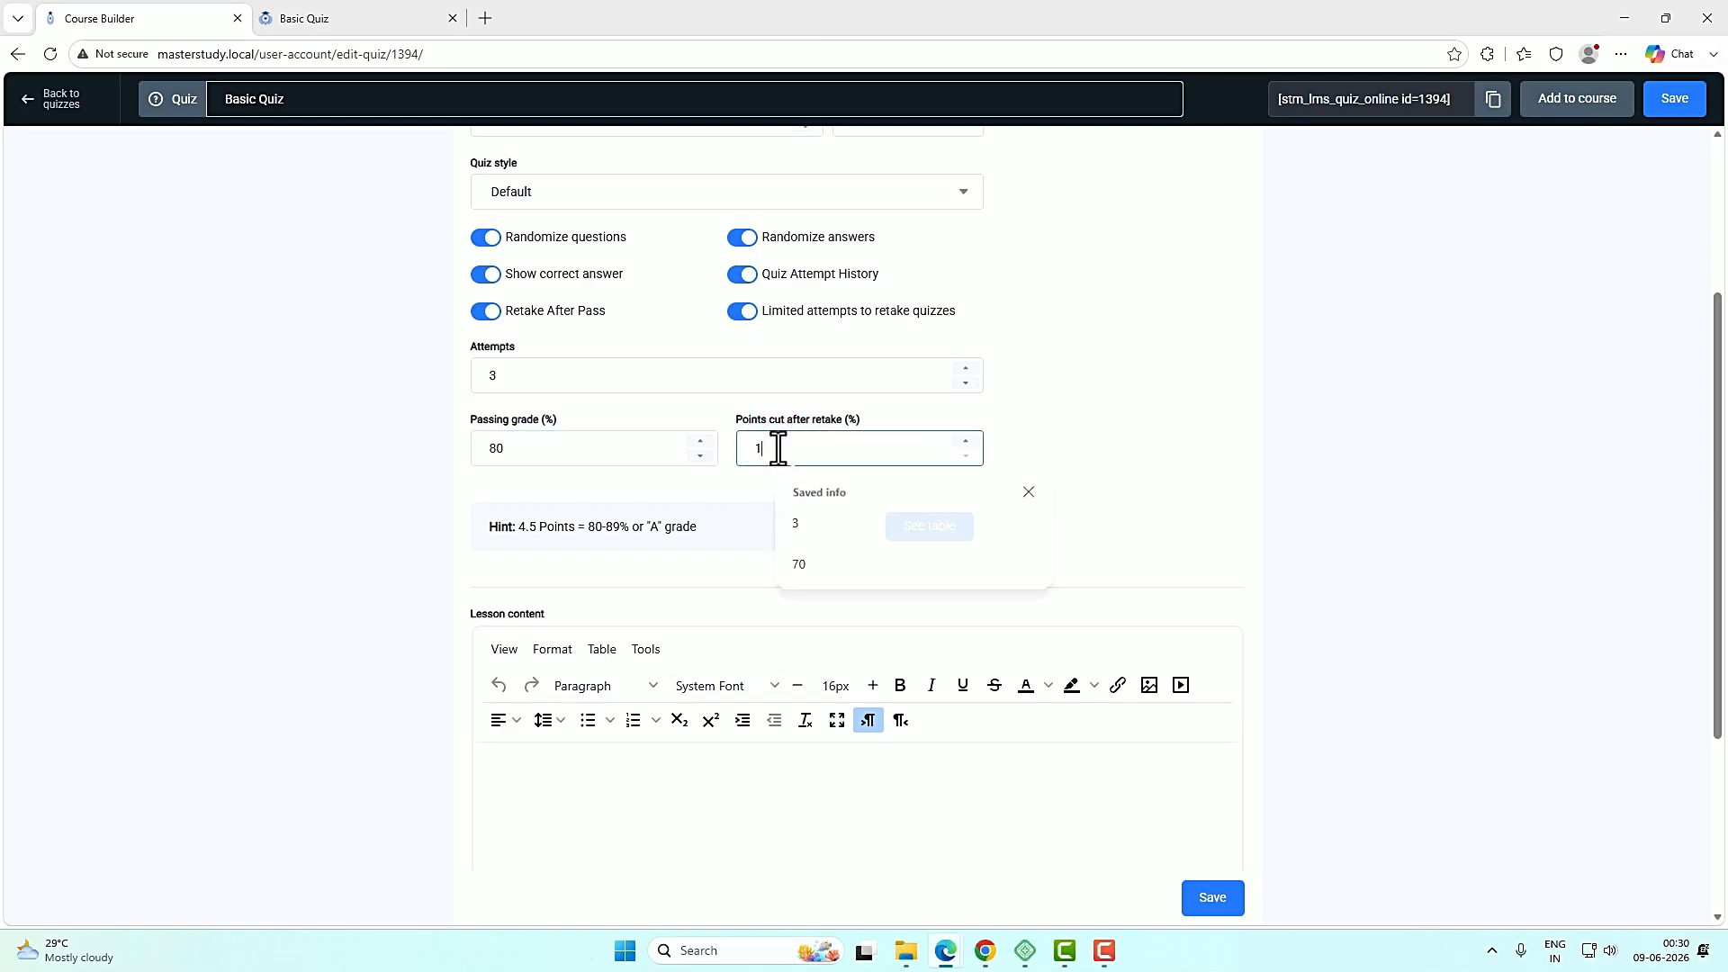
{"action": "type", "text": "0"}
Fill the lesson content with four copies of the passage beginning "The first words, 'Lorem ipsum,' are a truncation of dolorem ipsum" and save the quiz.
{"action": "scroll", "coordinate": [636, 484], "scroll_direction": "down", "scroll_amount": 3}
{"action": "left_click", "coordinate": [635, 485]}
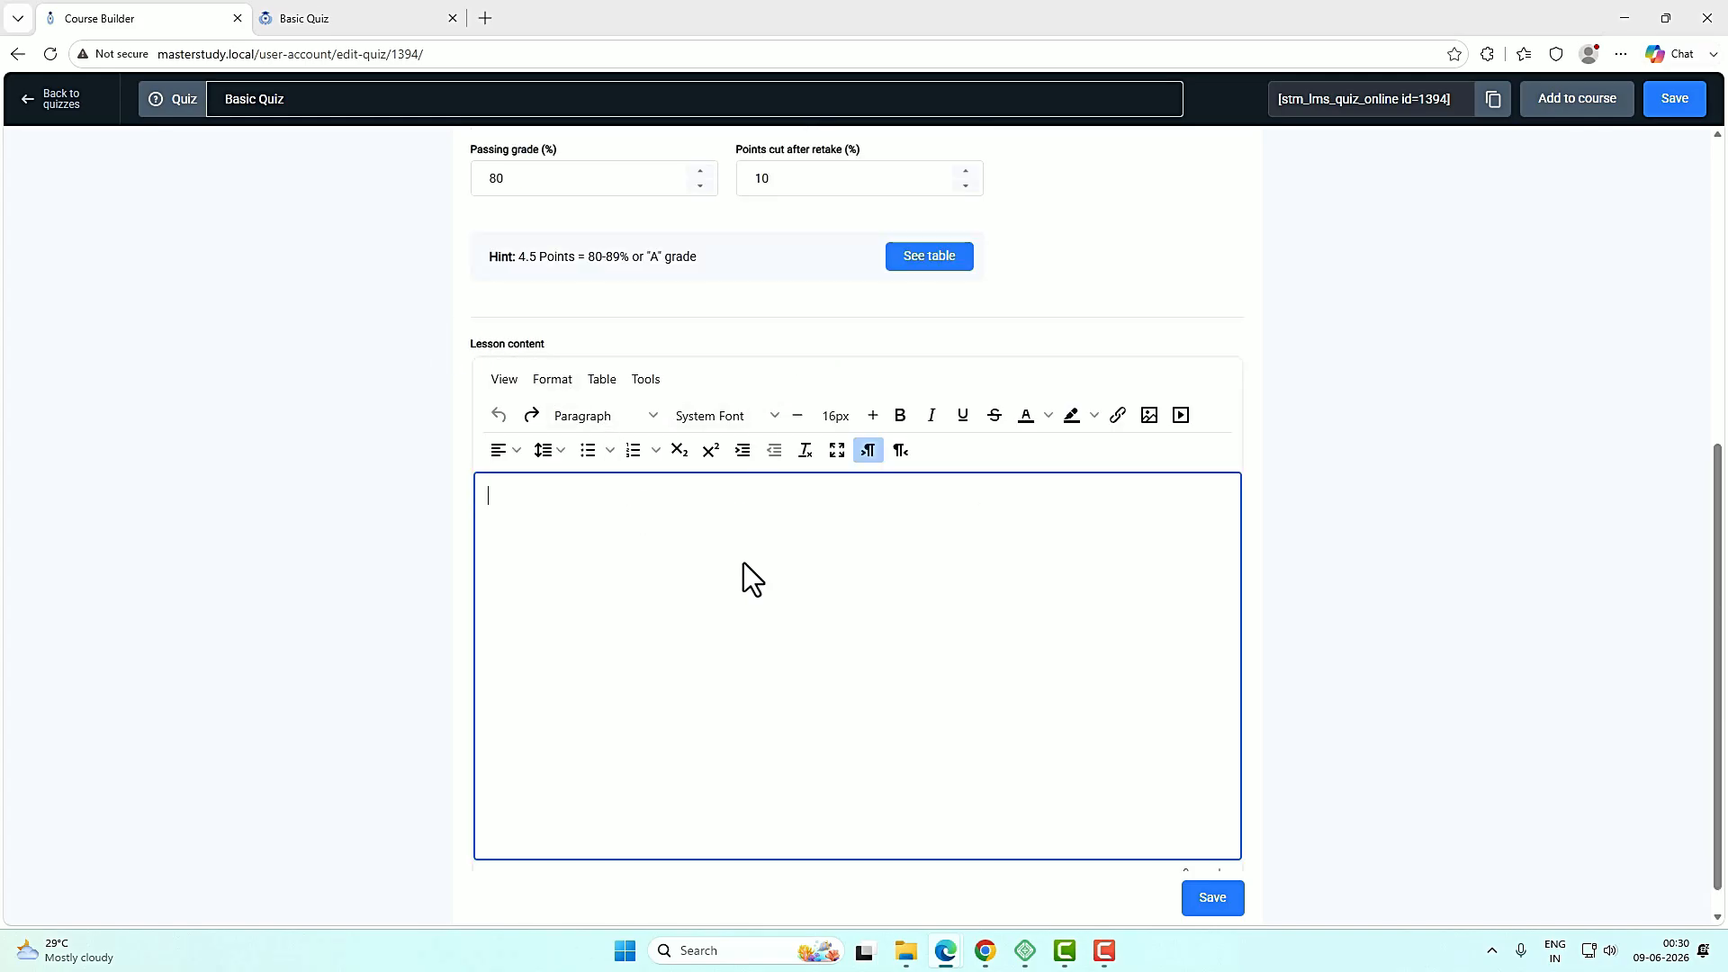
{"action": "type", "text": ". The first words, \"Lorem ipsum,\" are a truncation of dolorem ipsum (\"pain itself\"). It was adapted into nonsensical Latin to serve as dummy text, allowing designers to focus on layout without being distracted by meaningful content"}
{"action": "key", "text": "ctrl+v"}
{"action": "key", "text": "ctrl+v"}
{"action": "type", "text": ". The first words, \"Lorem ipsum,\" are a truncation of dolorem ipsum (\"pain itself\"). It was adapted into nonsensical Latin to serve as dummy text, allowing designers to focus on layout without being distracted by meaningful content"}
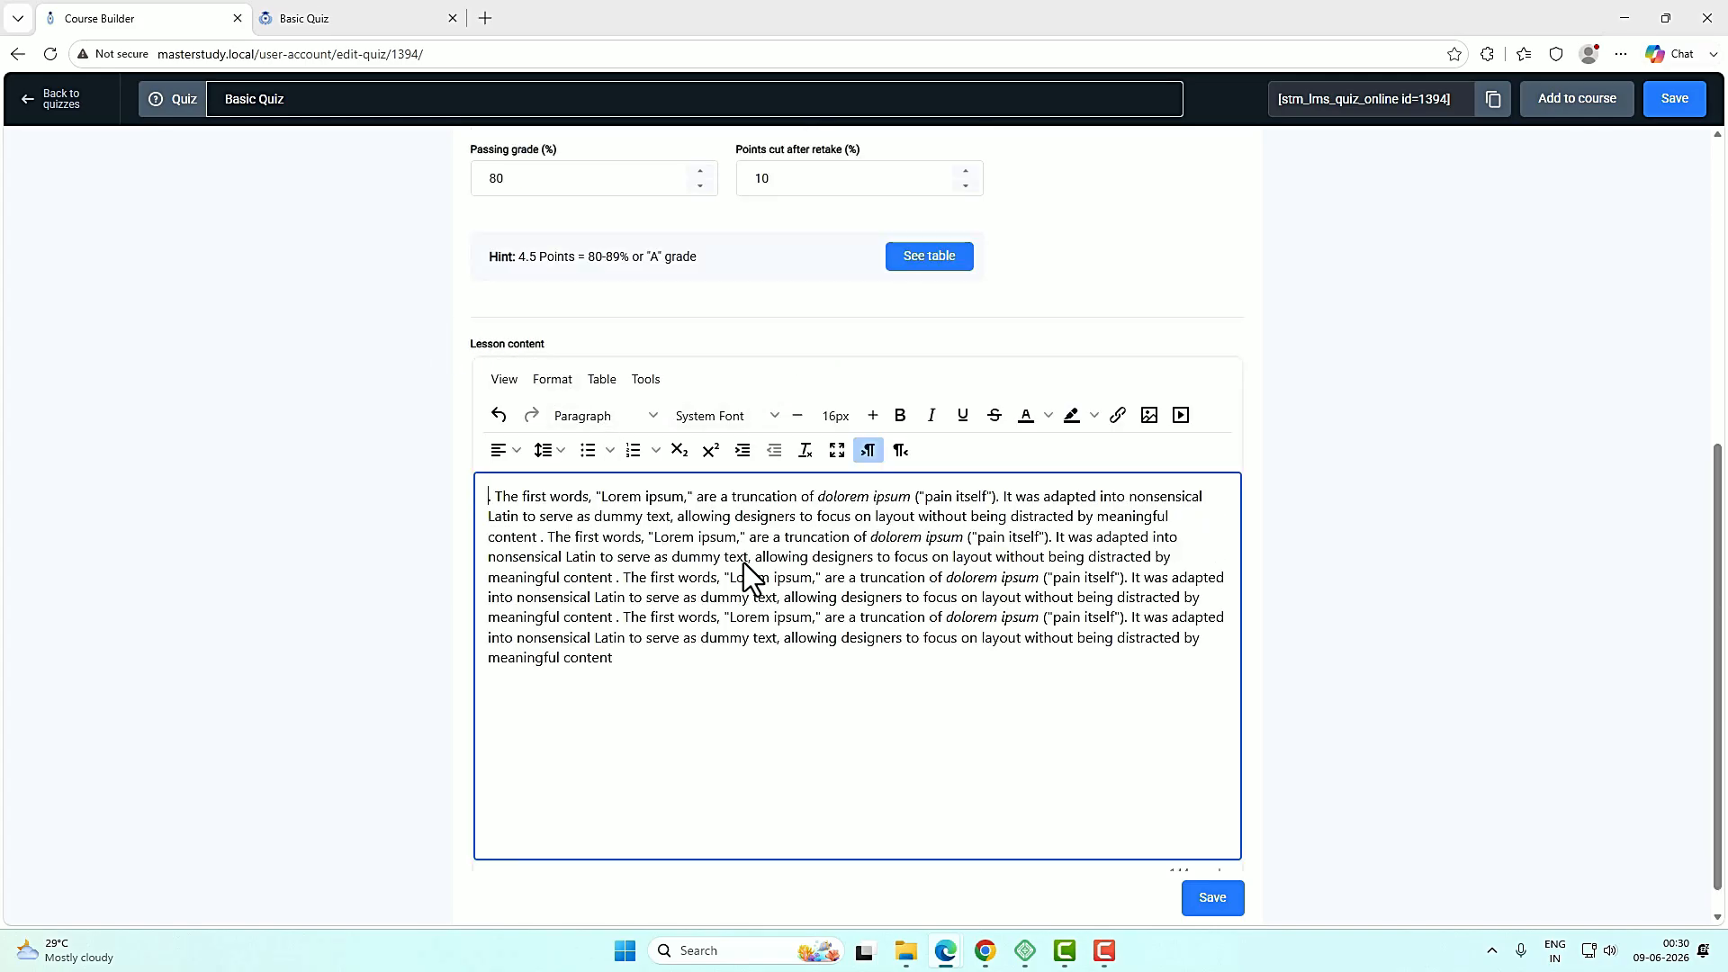
{"action": "scroll", "coordinate": [1287, 689], "scroll_direction": "down", "scroll_amount": 1}
{"action": "left_click", "coordinate": [1217, 894]}
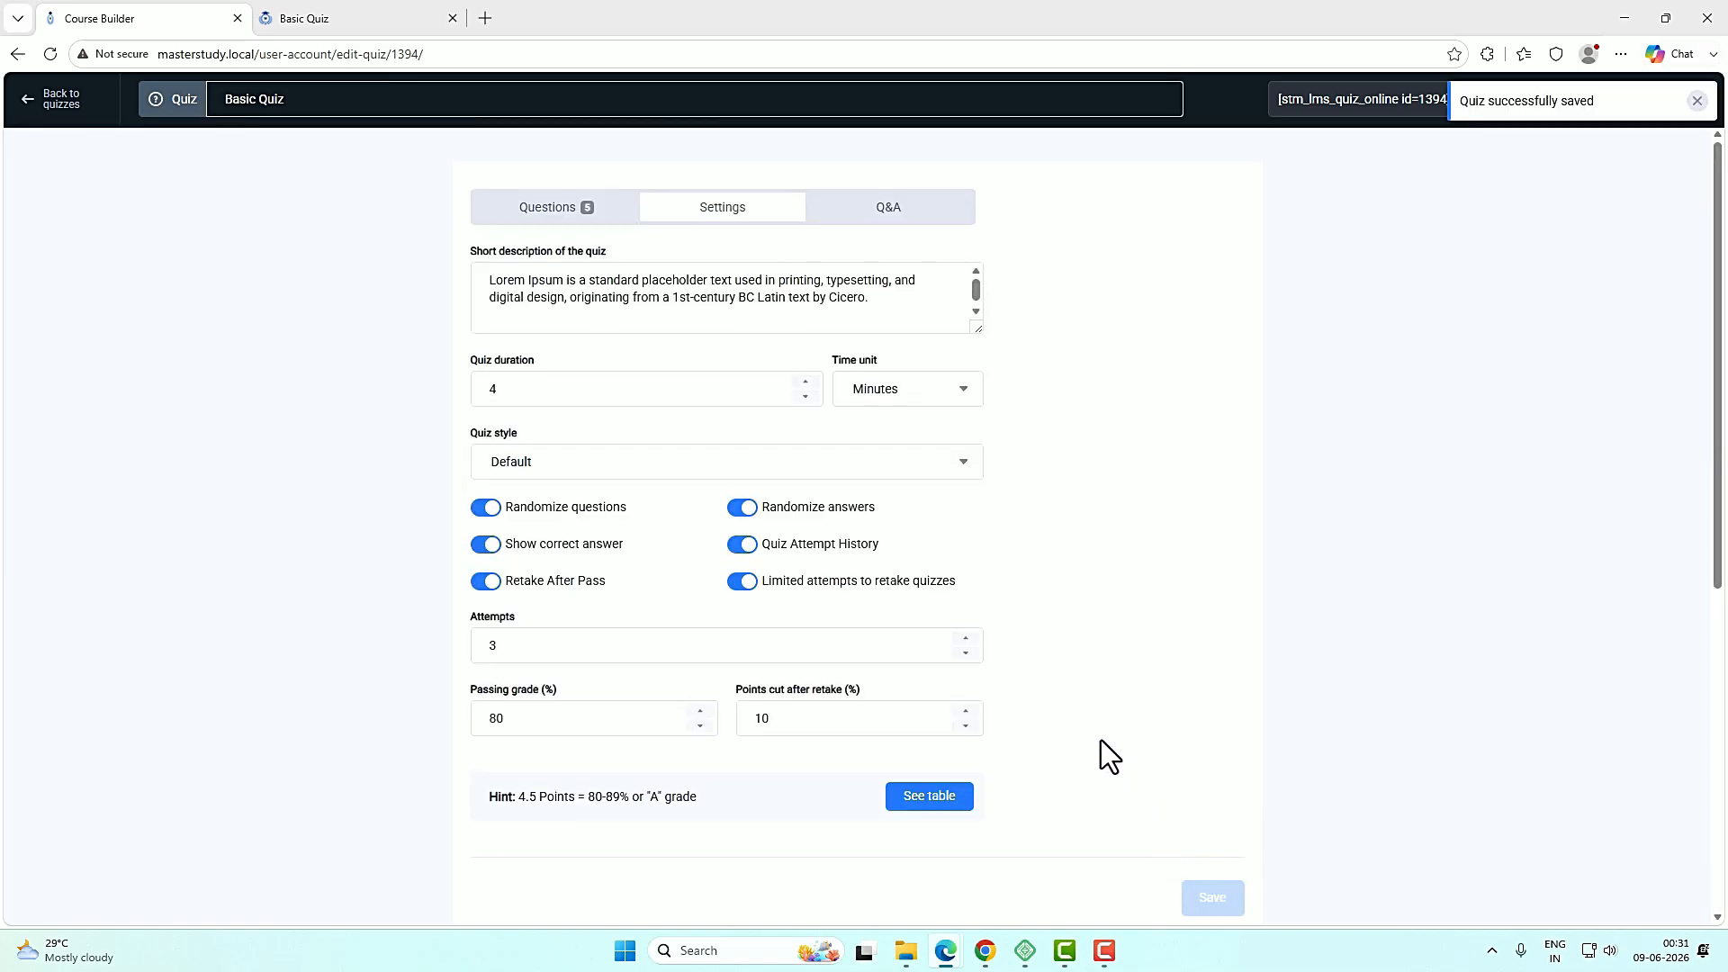
Submit the question "What is Lorem Ipsum?" in the quiz's Q&A section.
{"action": "left_click", "coordinate": [914, 212]}
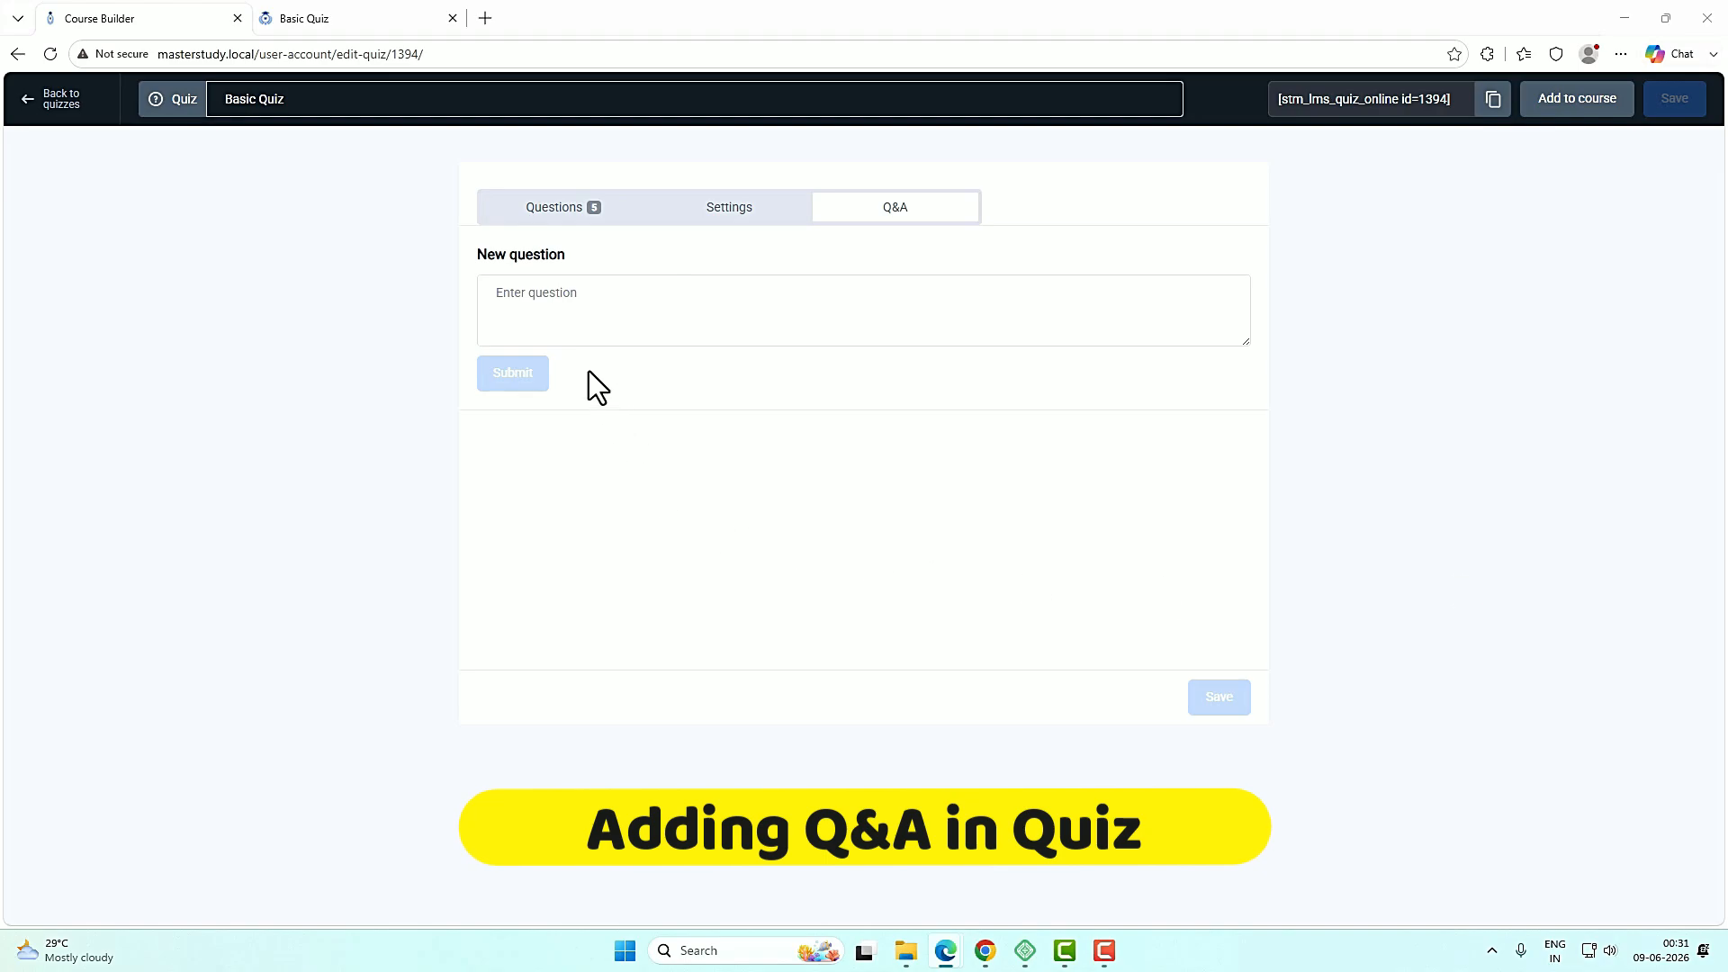
{"action": "left_click", "coordinate": [572, 279]}
{"action": "type", "text": "What is Lorem Ipsum?"}
{"action": "left_click", "coordinate": [539, 376]}
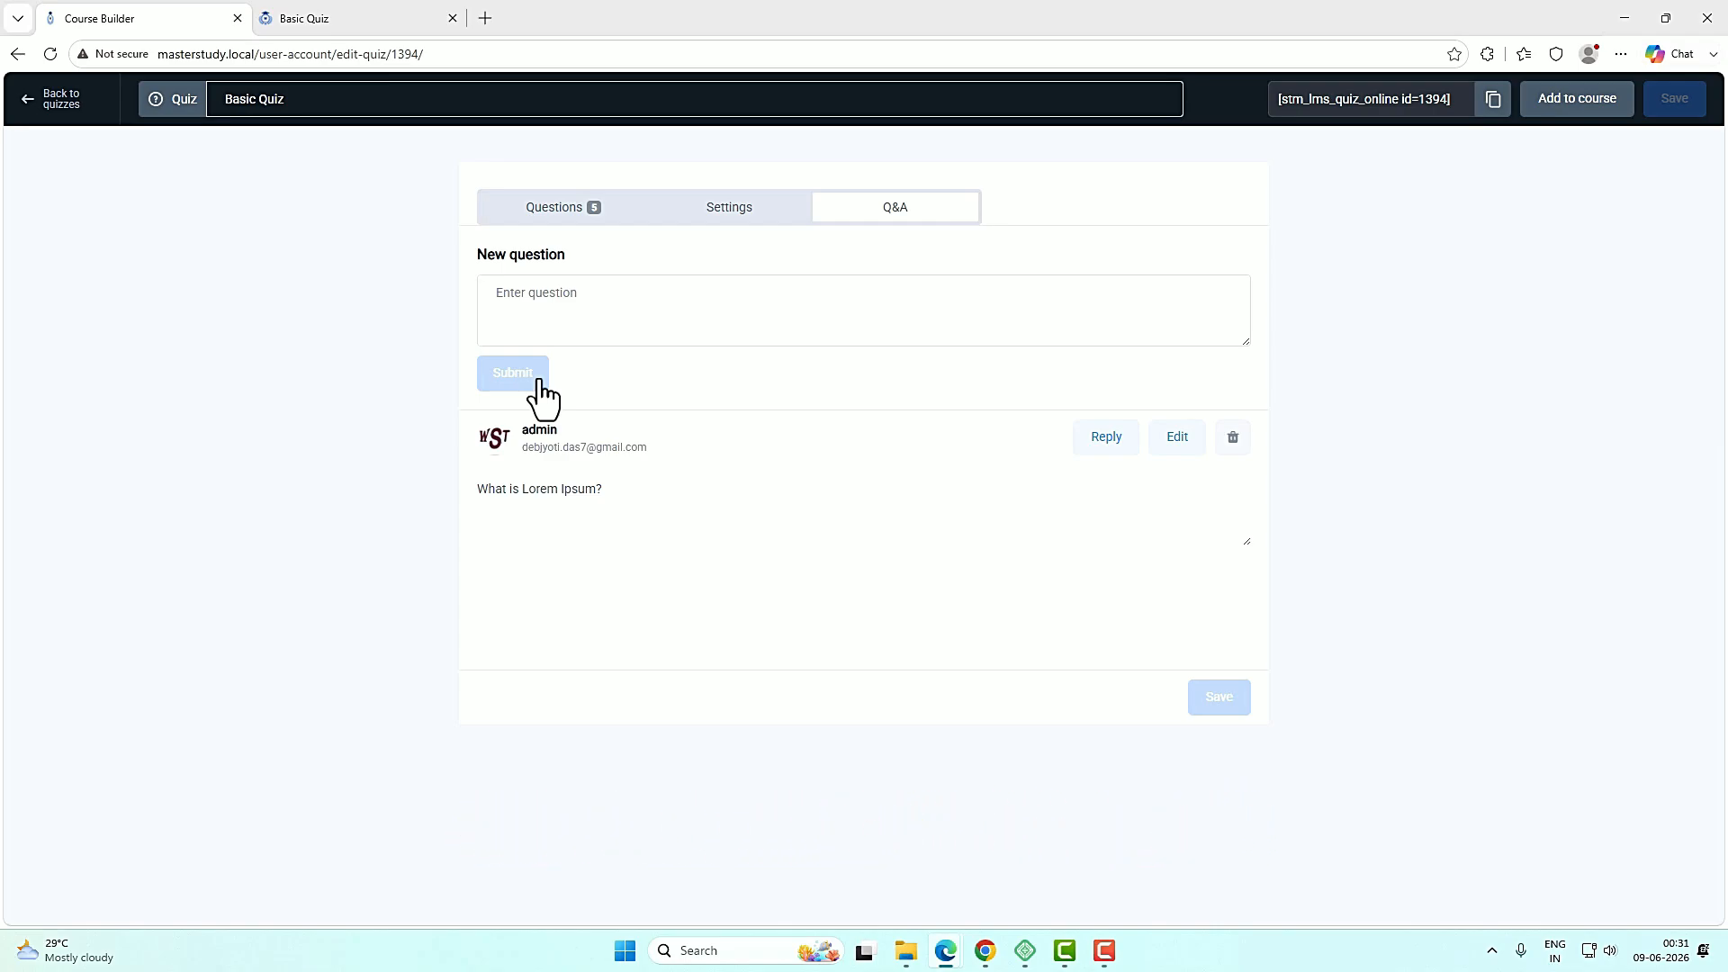
Leave the quiz editor and open the course "Drawing and Painting on the iPad with Procreate" for editing.
{"action": "left_click", "coordinate": [62, 108]}
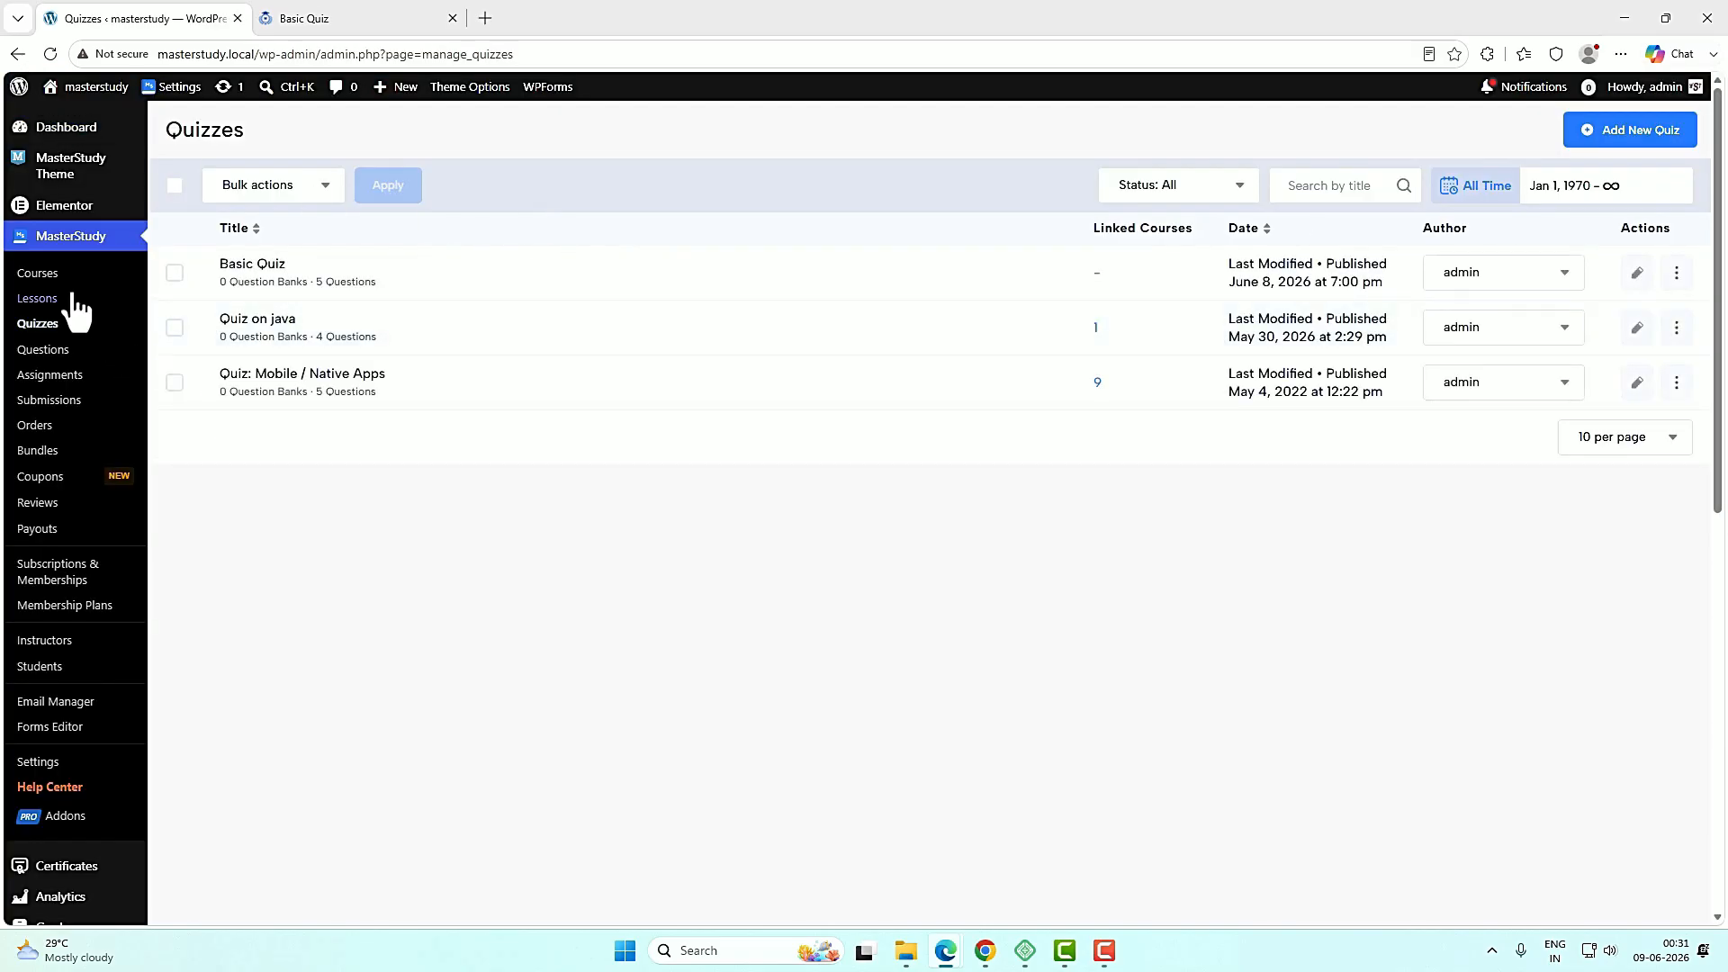
{"action": "left_click", "coordinate": [47, 281]}
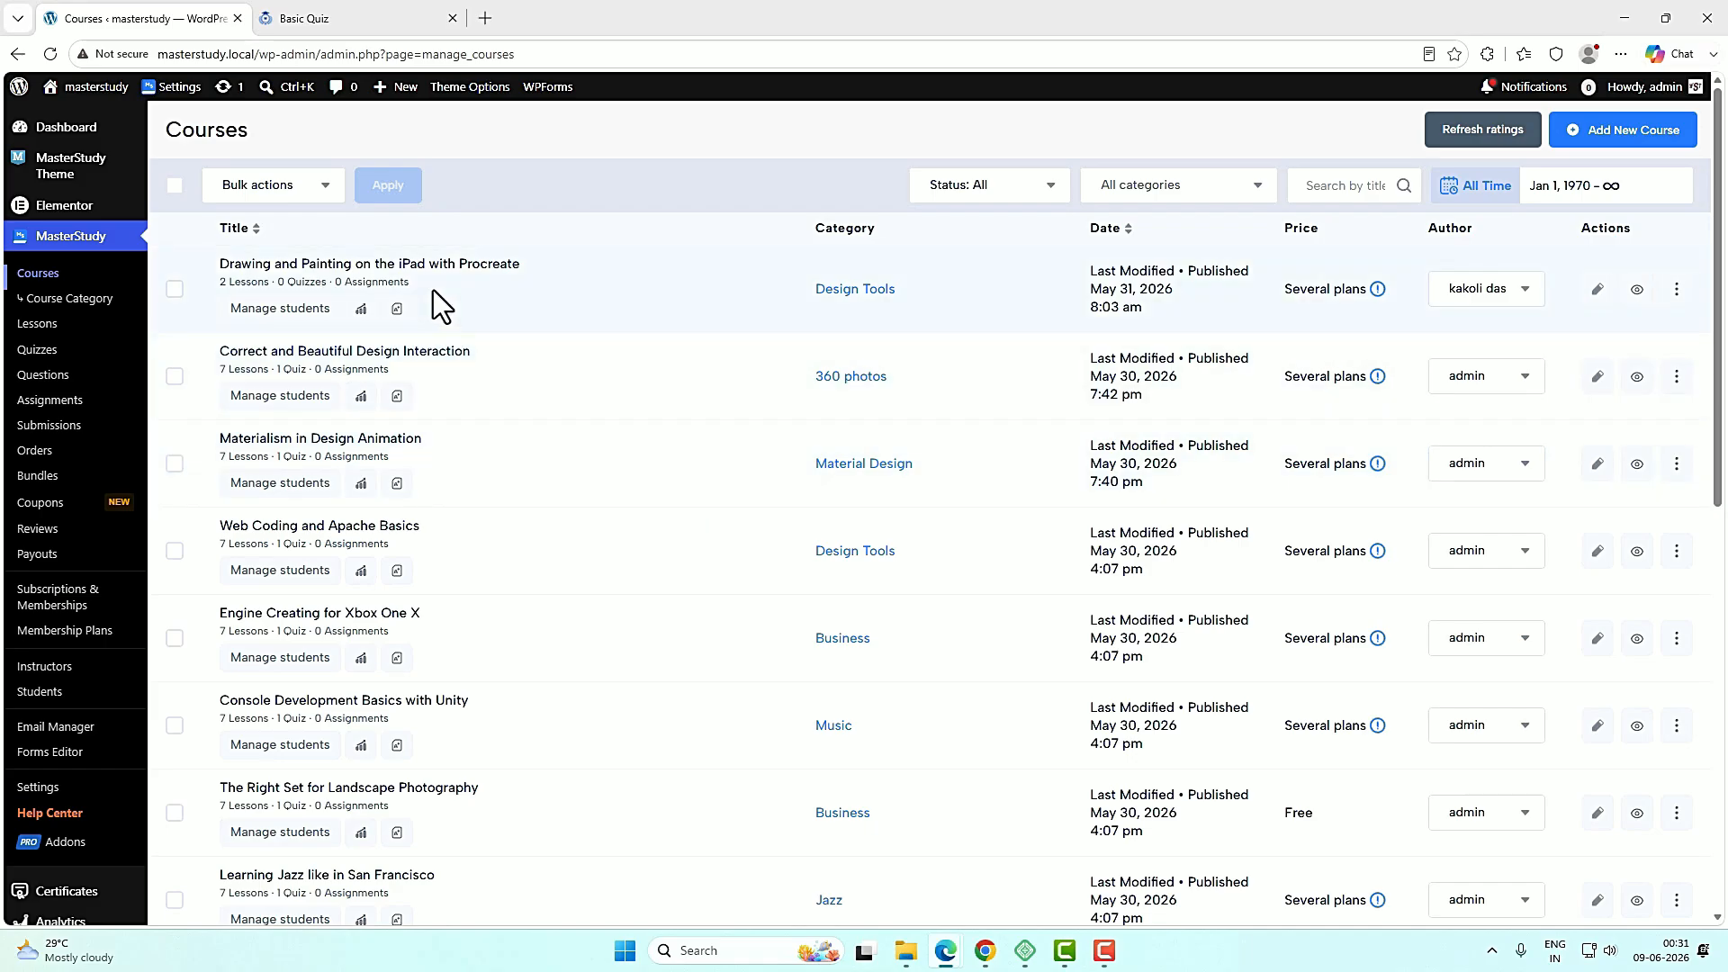
{"action": "left_click", "coordinate": [499, 265]}
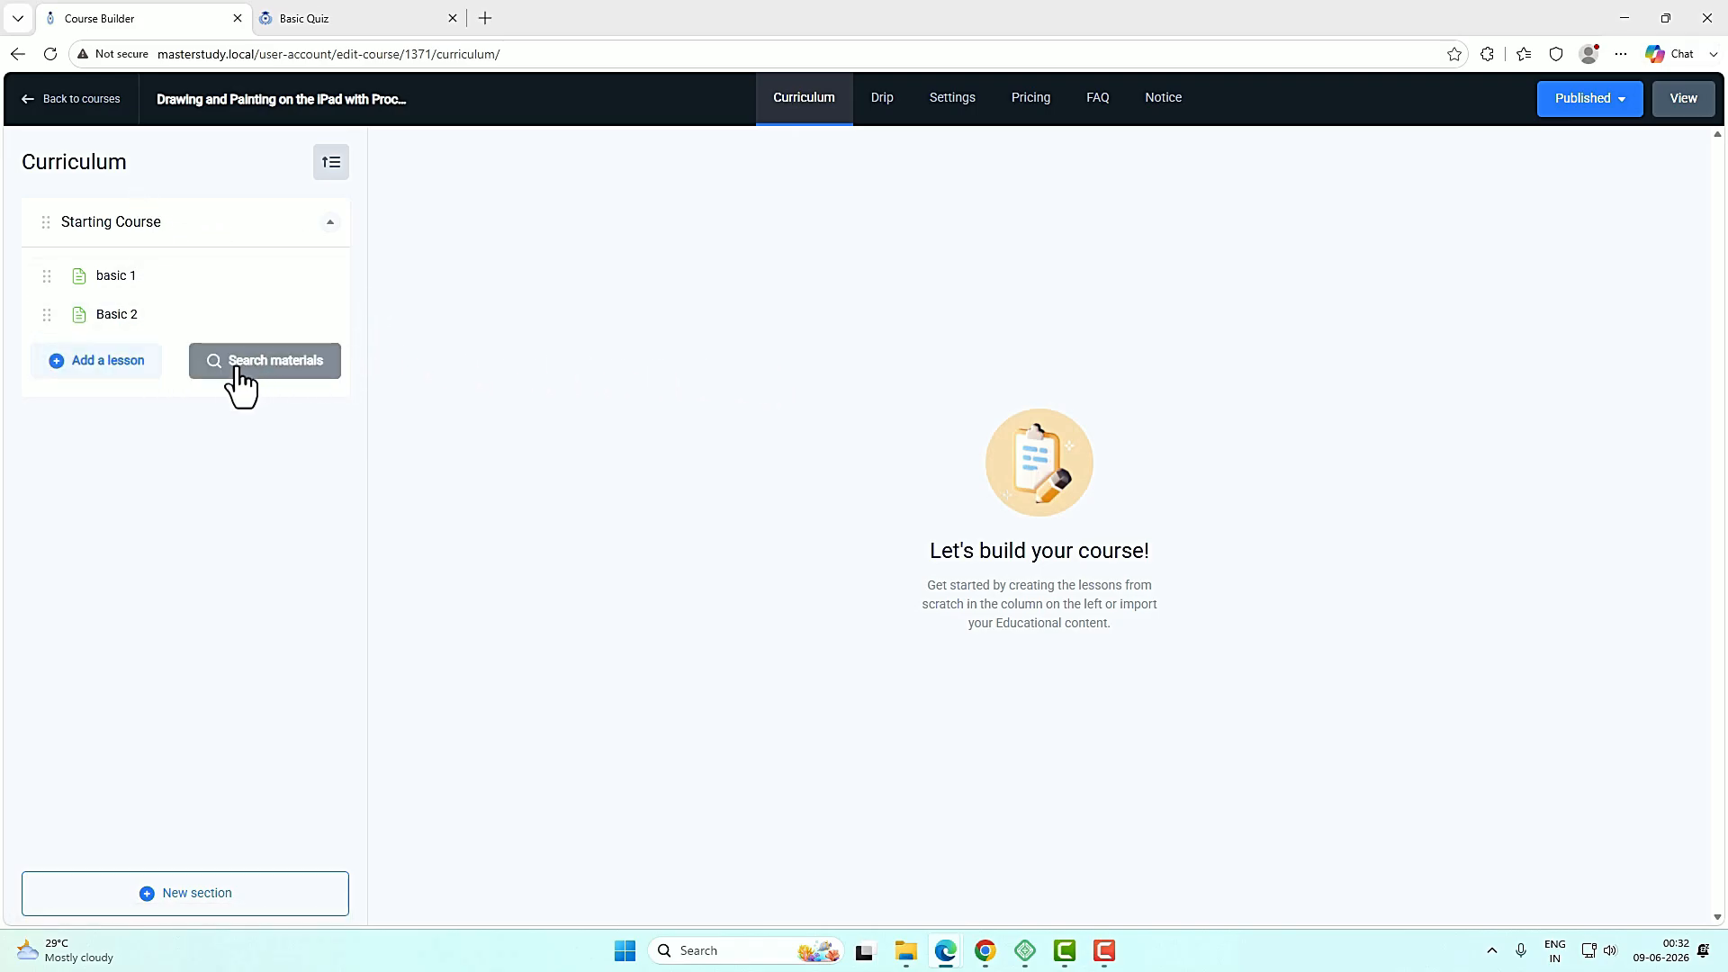
Search the existing materials by type Quiz and import Basic Quiz into the Starting Course section.
{"action": "left_click", "coordinate": [300, 362]}
{"action": "left_click", "coordinate": [1071, 347]}
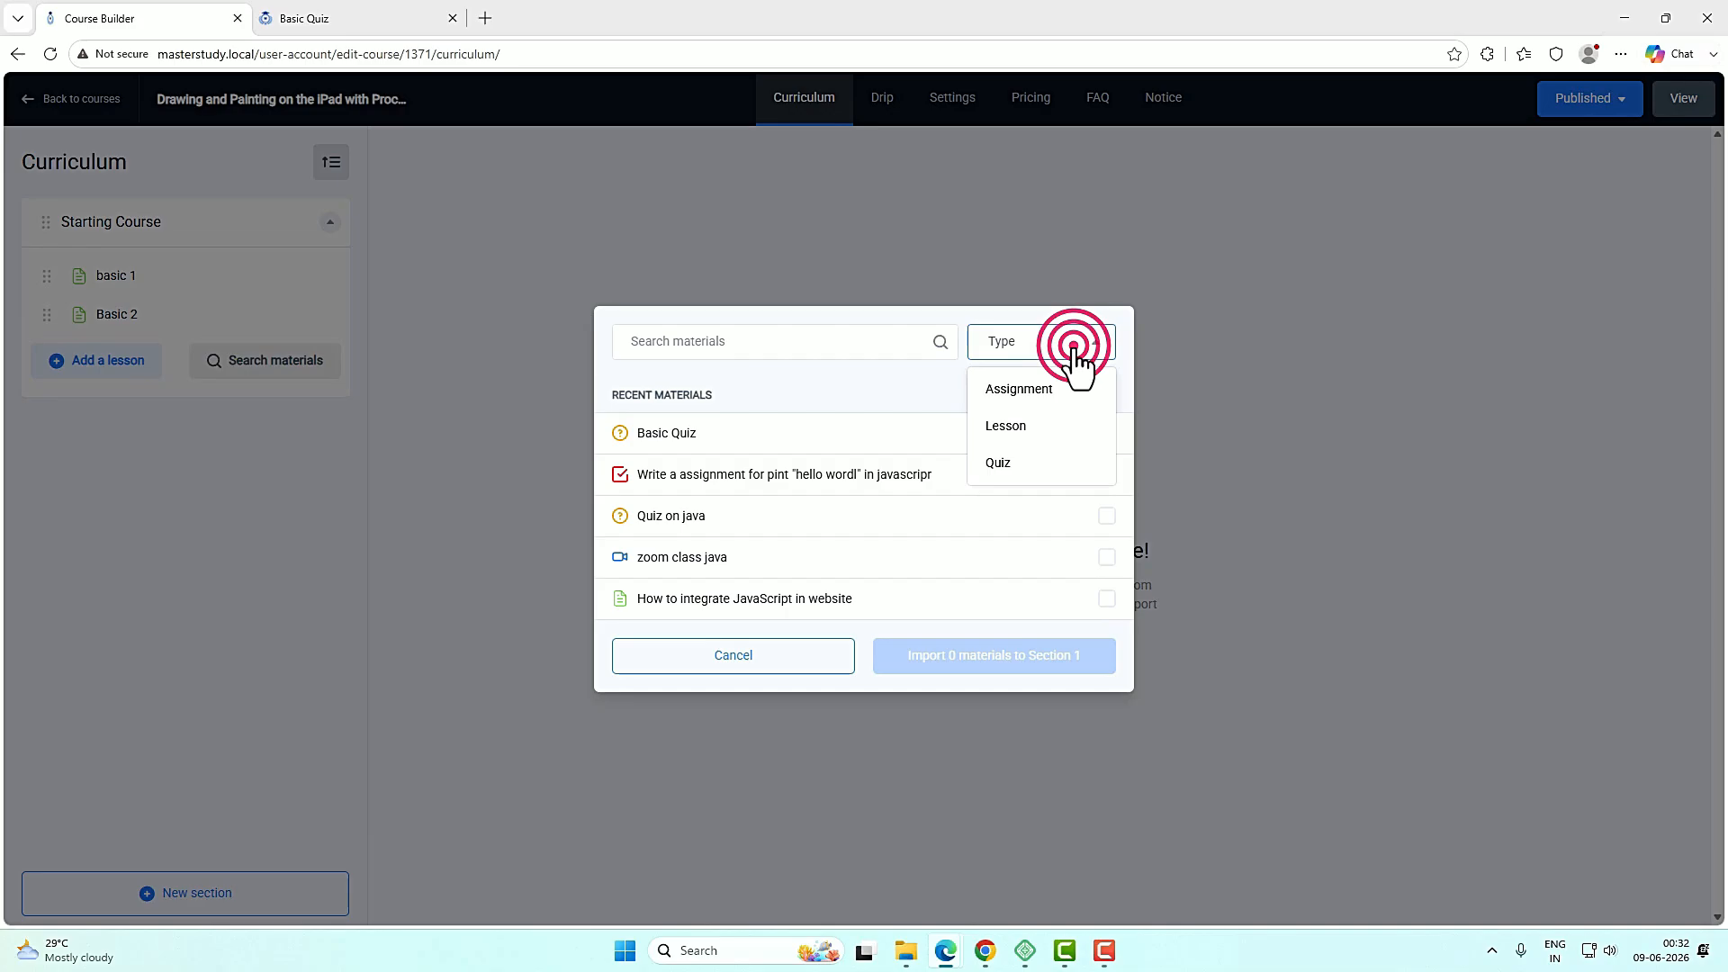
{"action": "left_click", "coordinate": [1026, 461]}
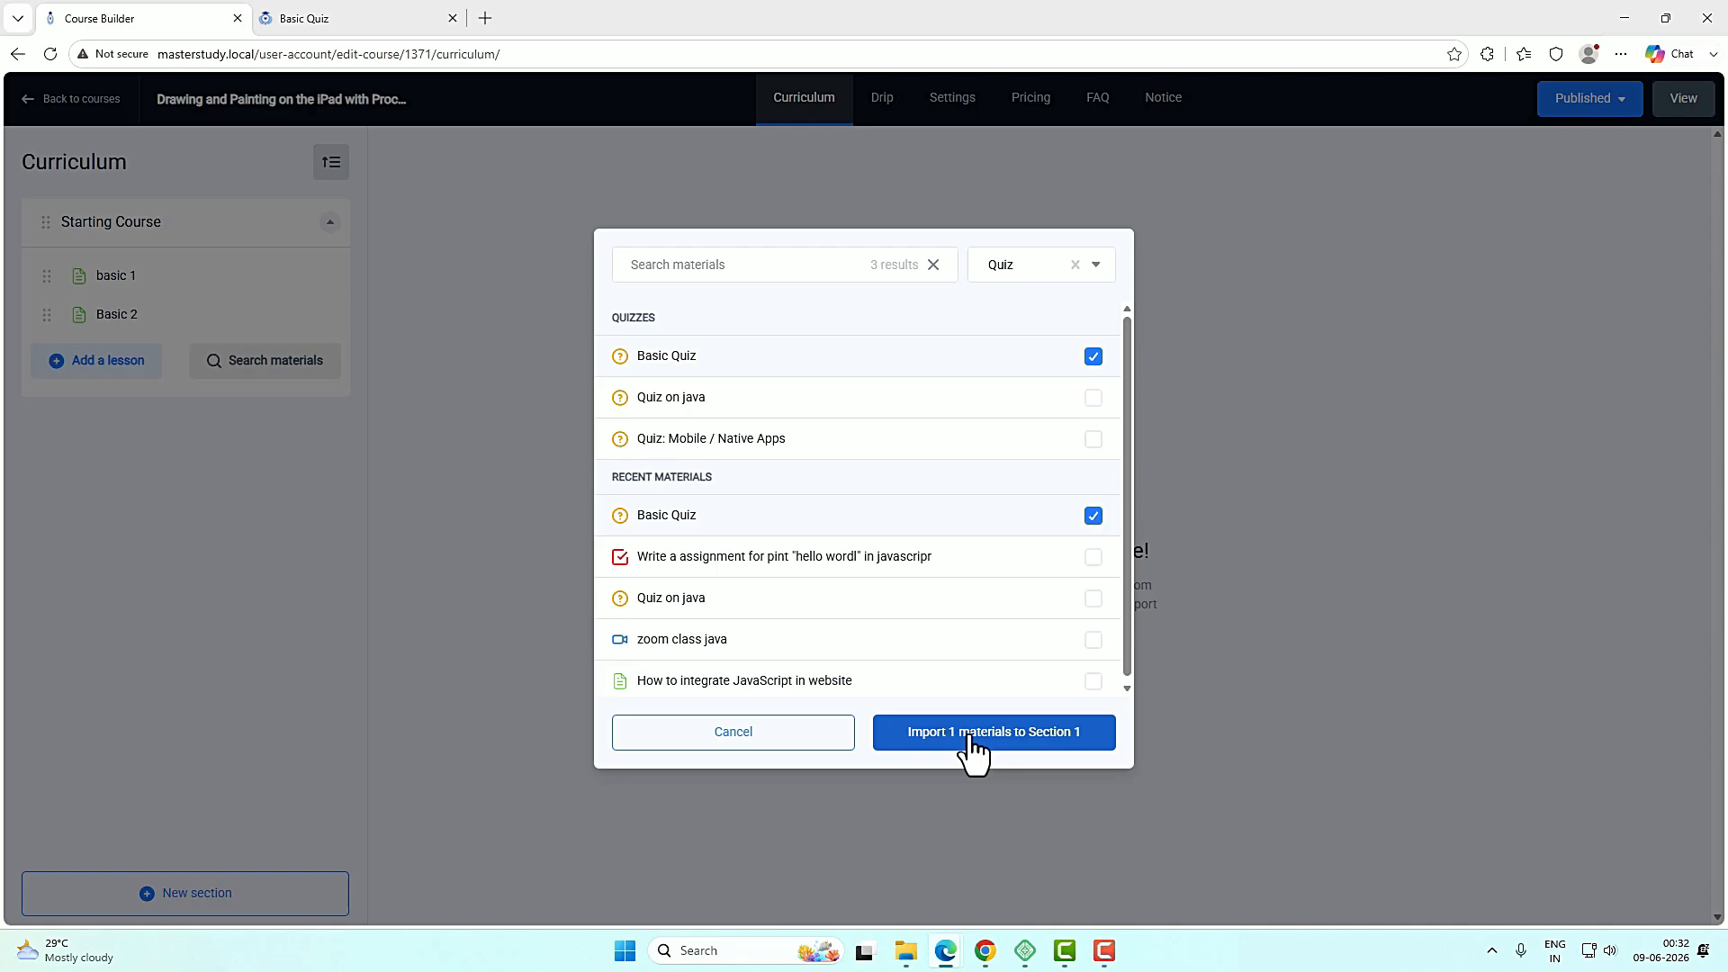
{"action": "left_click", "coordinate": [1061, 743]}
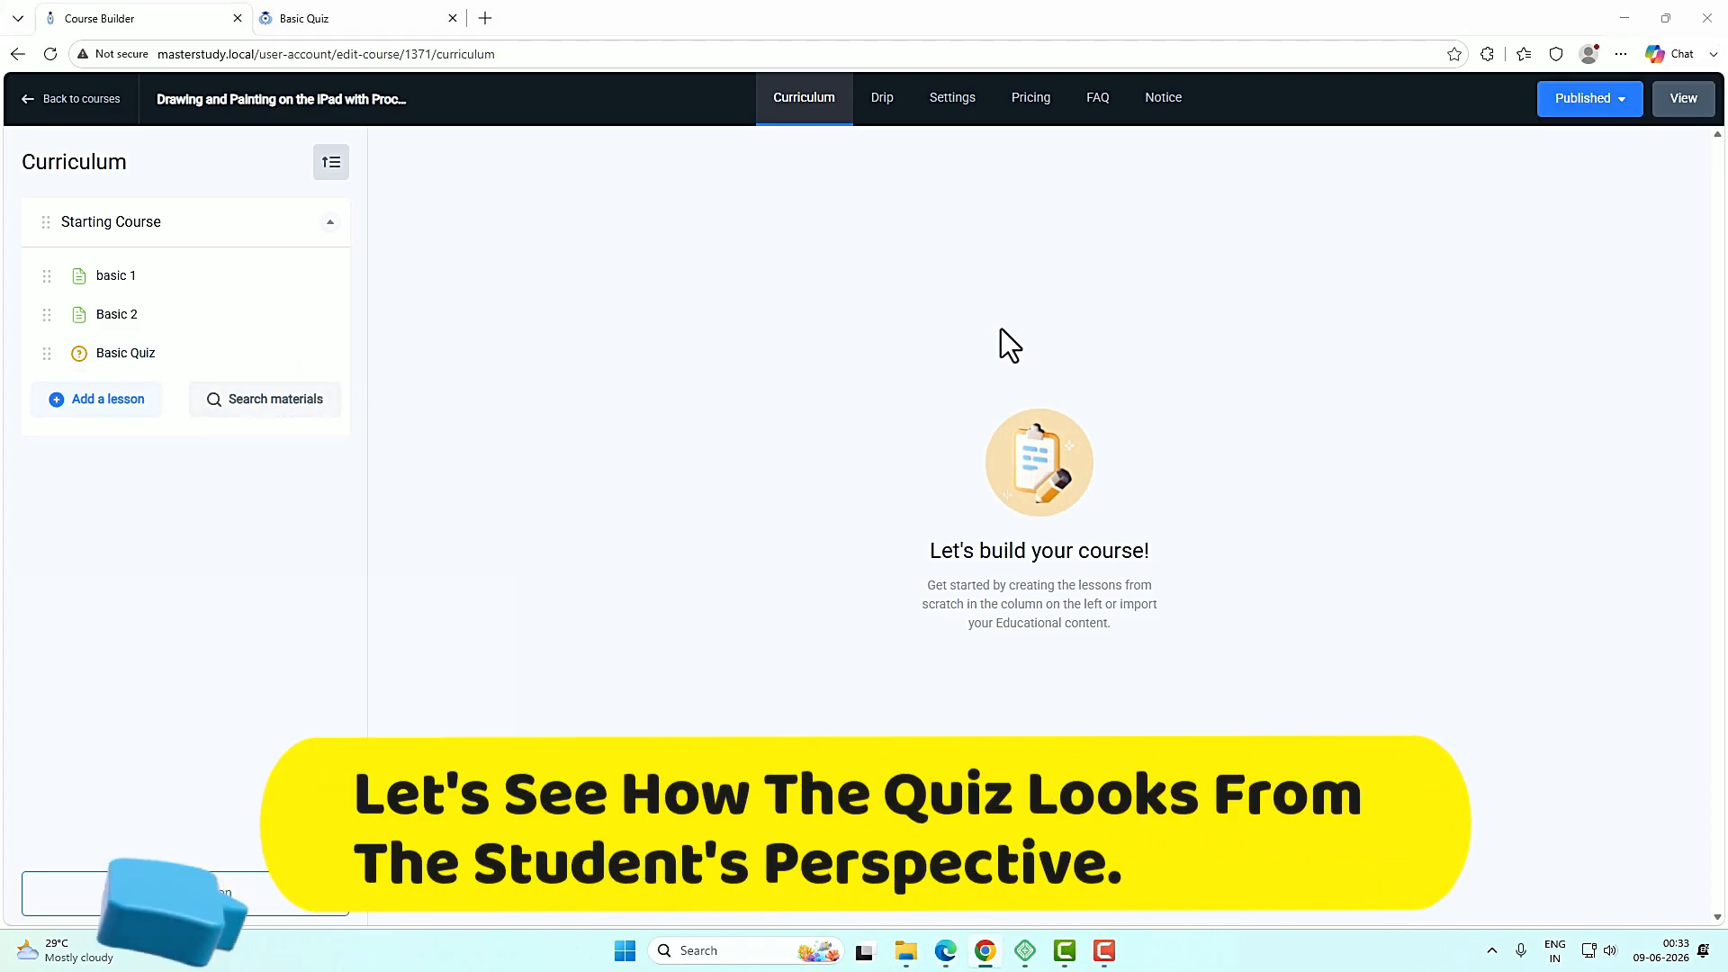
View the published course page, show its curriculum, and try to open Basic Quiz and get the course from there.
{"action": "left_click", "coordinate": [1683, 98]}
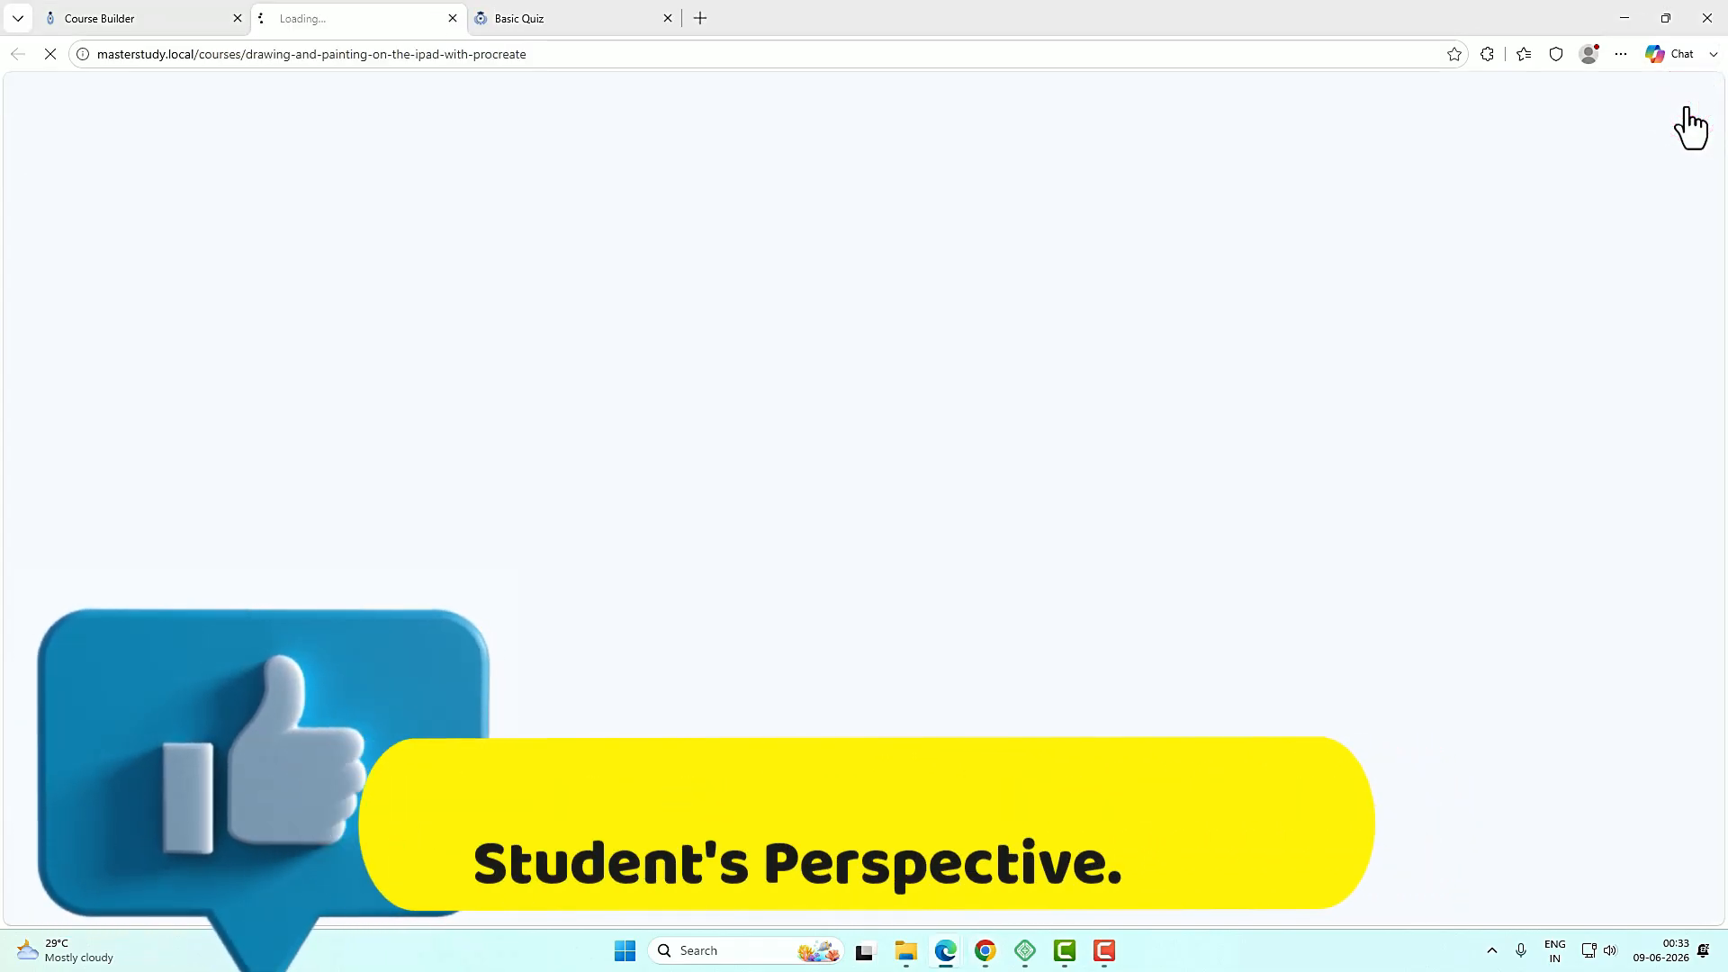
{"action": "scroll", "coordinate": [1238, 446], "scroll_direction": "down", "scroll_amount": 4}
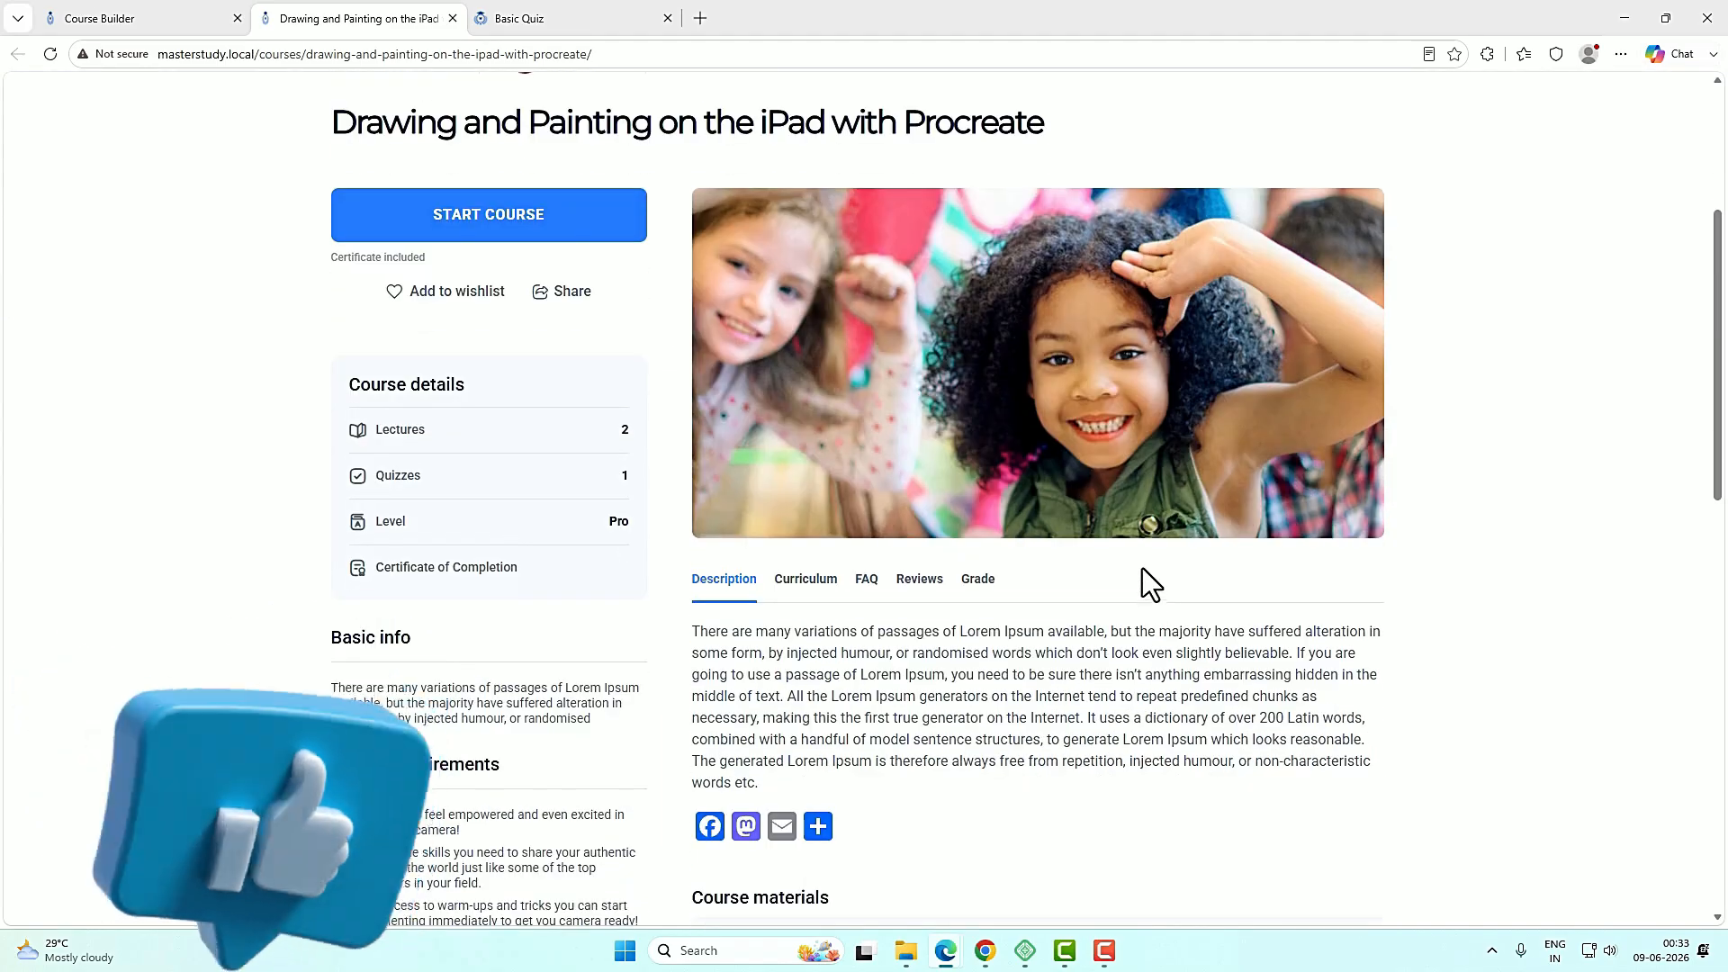
{"action": "left_click", "coordinate": [810, 581]}
{"action": "scroll", "coordinate": [900, 630], "scroll_direction": "down", "scroll_amount": 2}
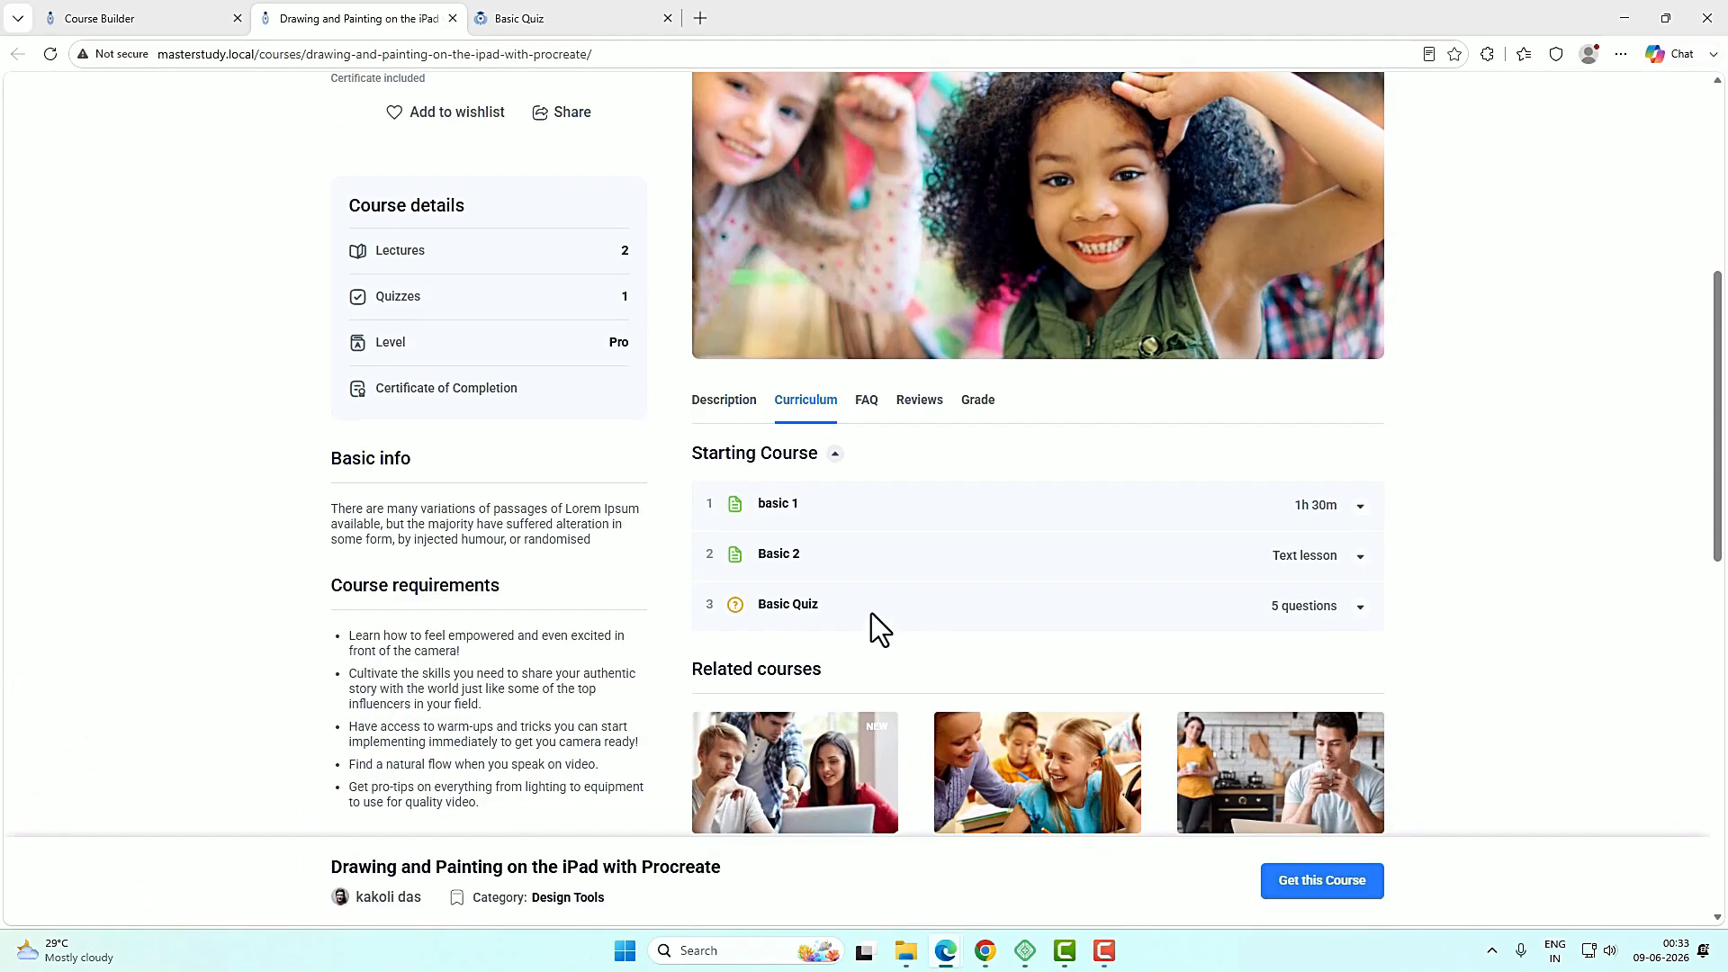
{"action": "left_click", "coordinate": [781, 605]}
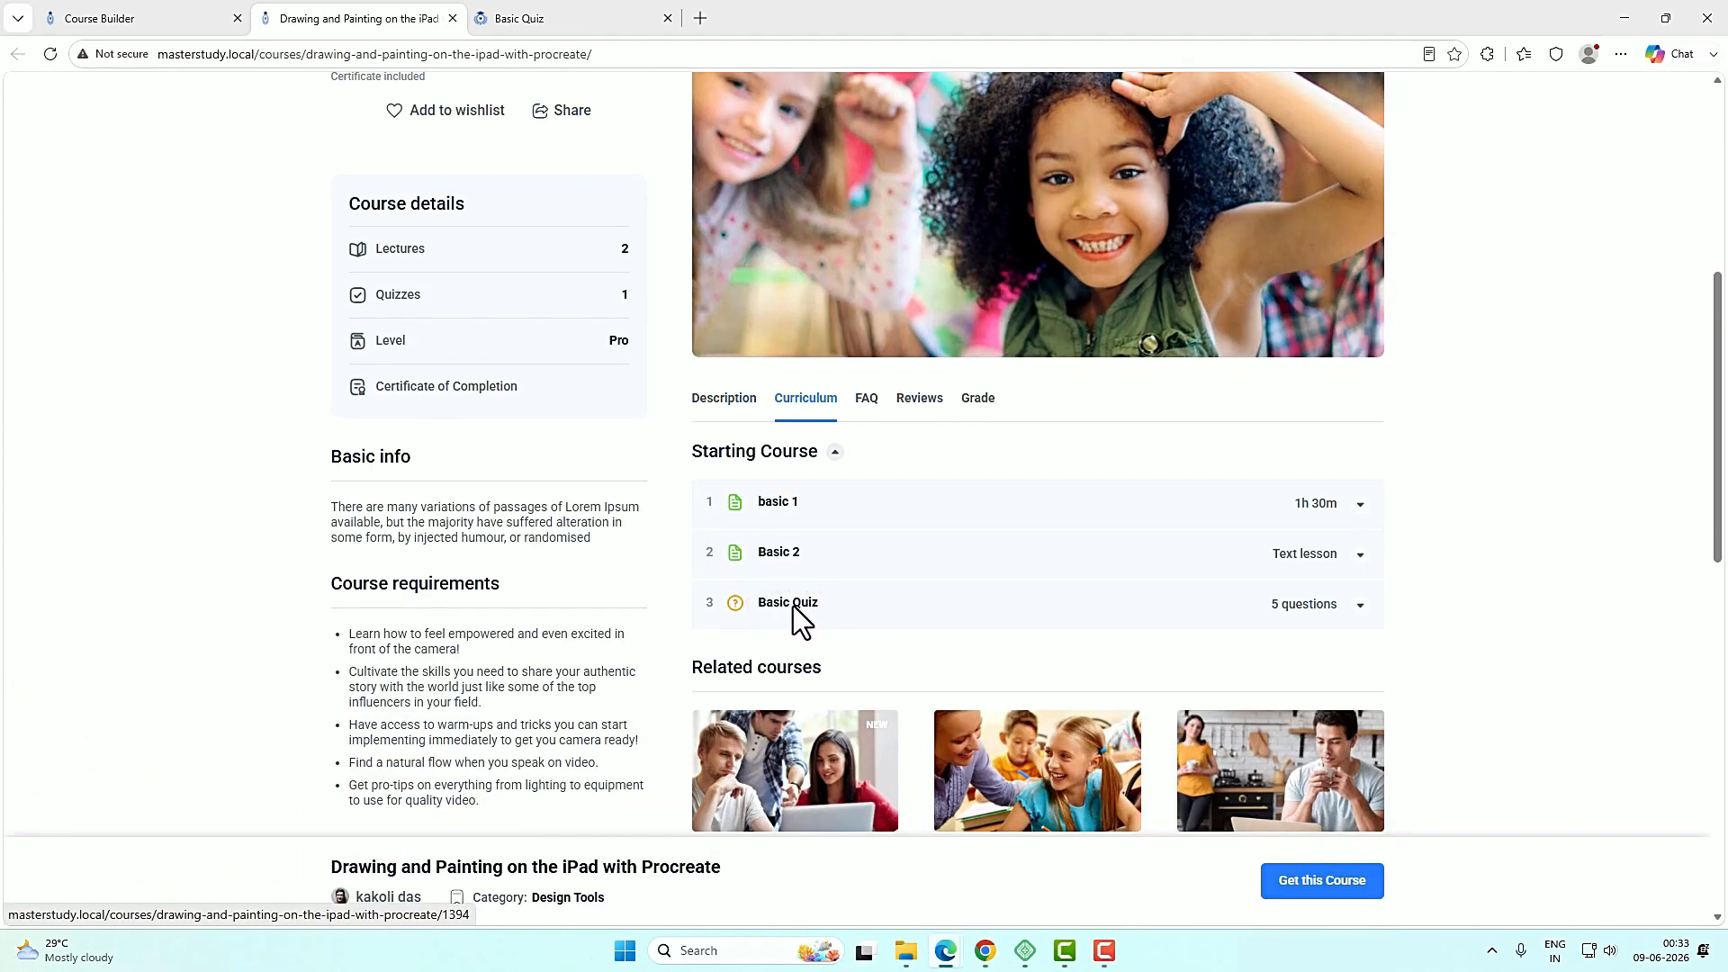
{"action": "left_click", "coordinate": [792, 605]}
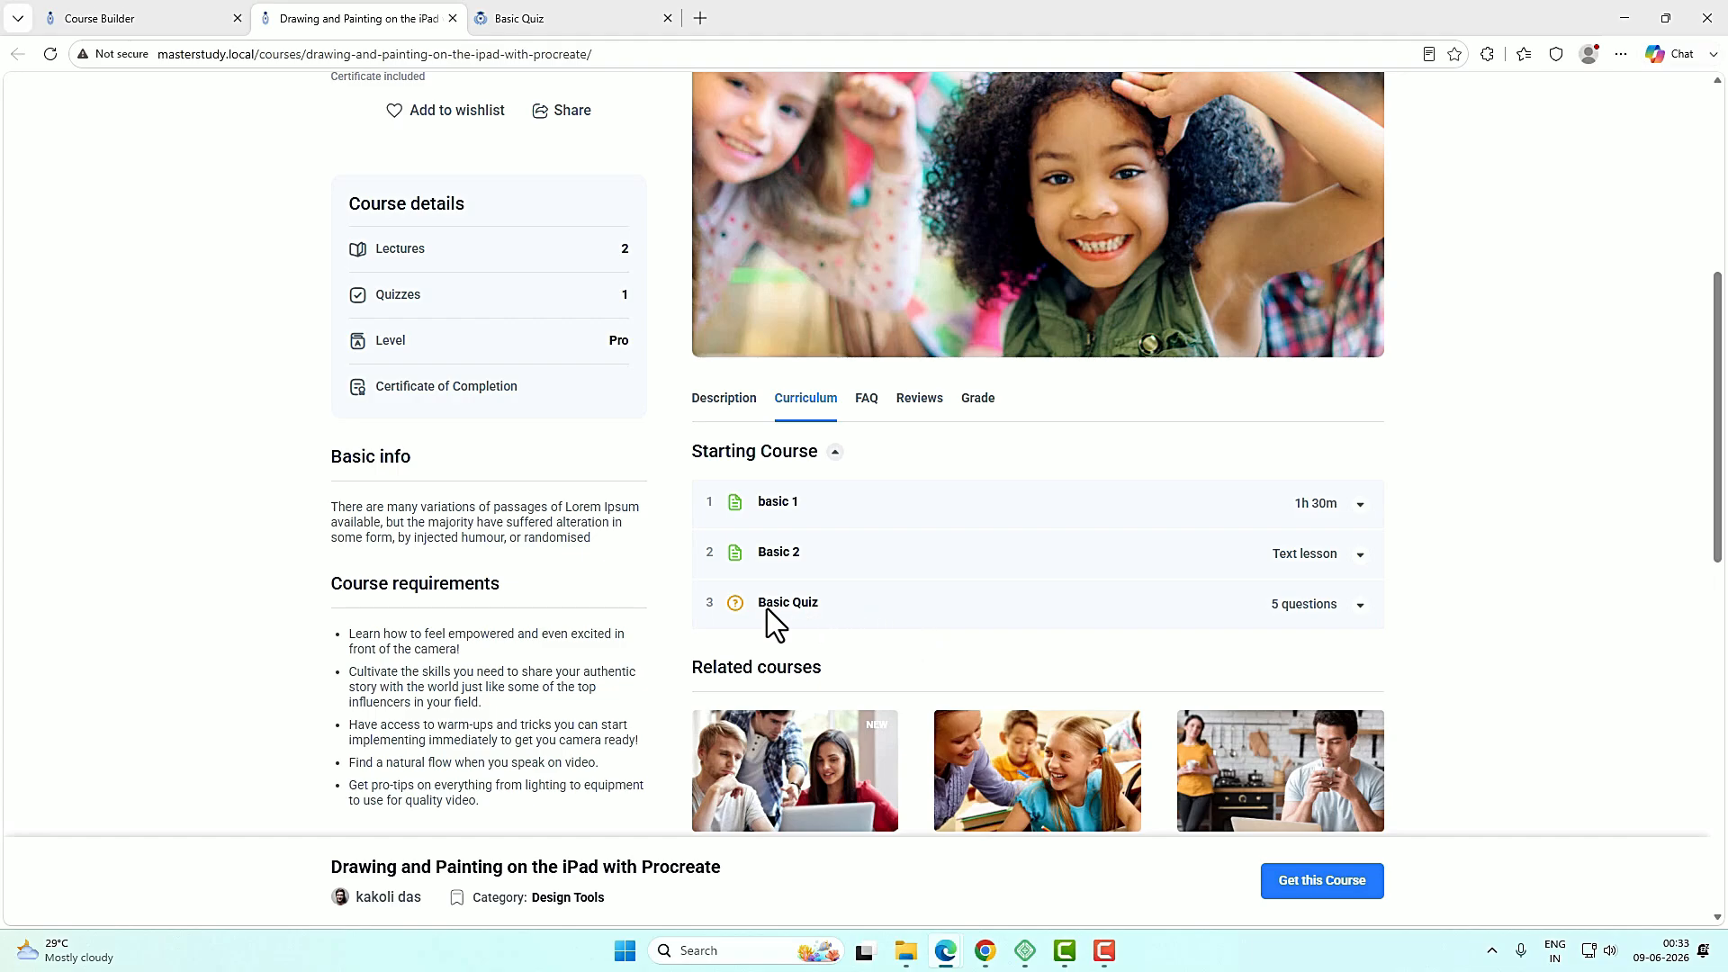
{"action": "left_click", "coordinate": [1310, 890]}
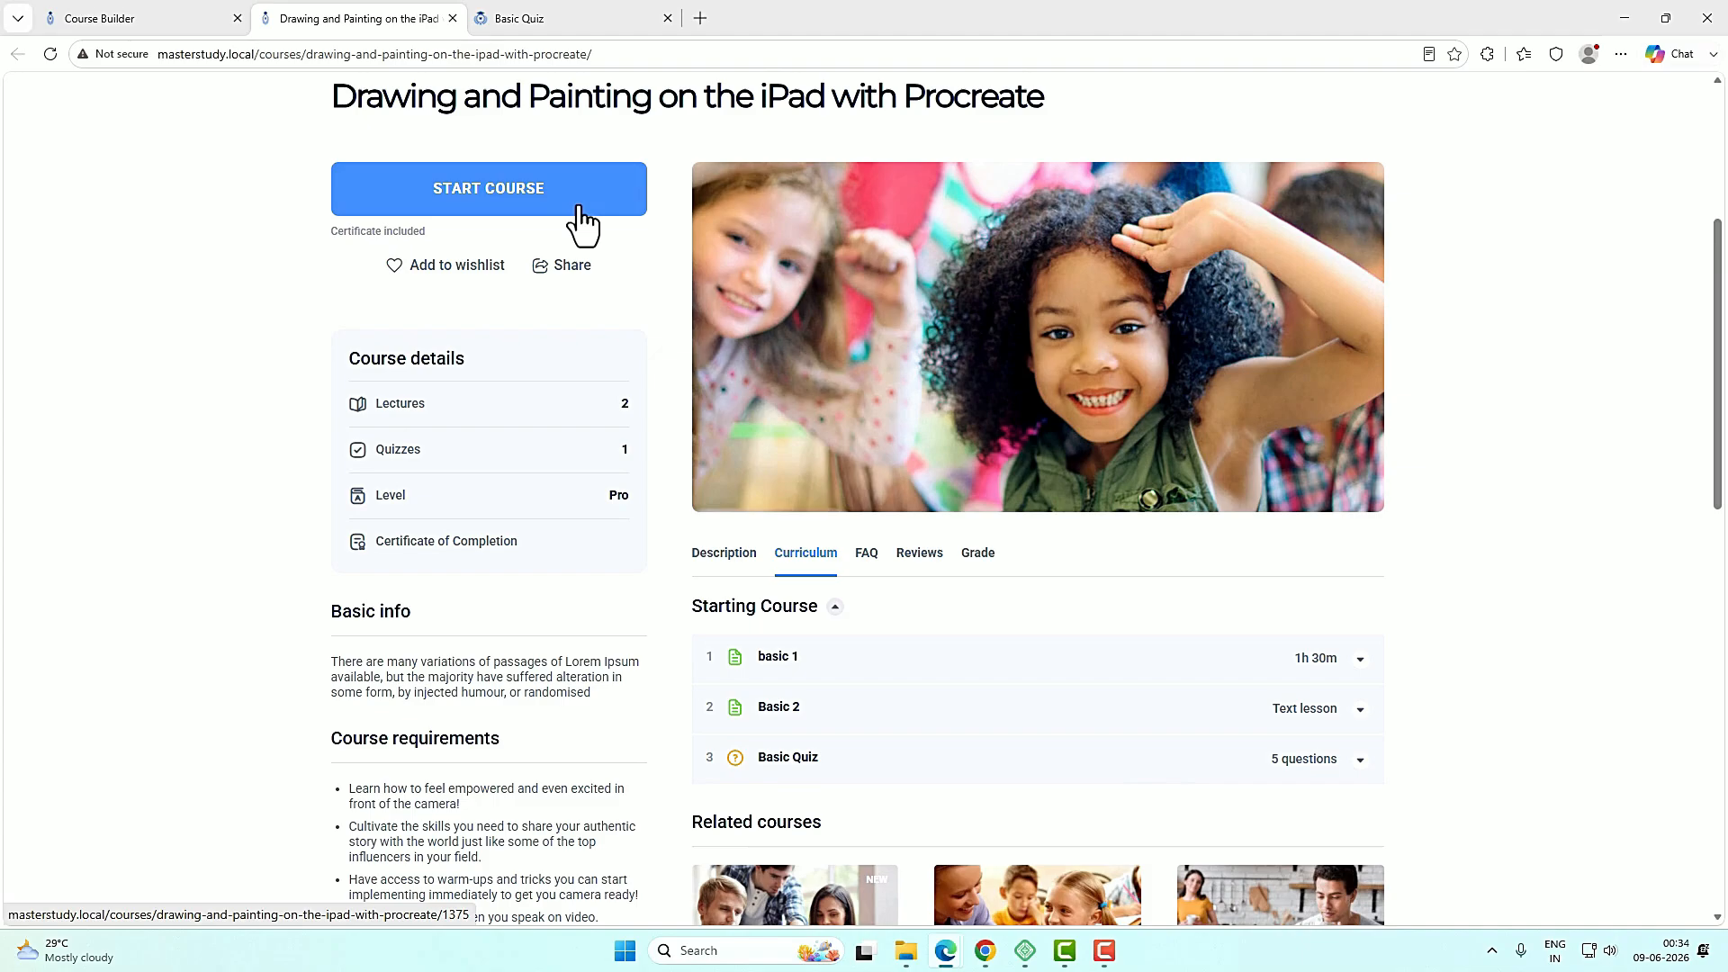
Start the course, open Basic Quiz from its curriculum, and review the quiz's description text.
{"action": "left_click", "coordinate": [579, 206]}
{"action": "left_click", "coordinate": [97, 128]}
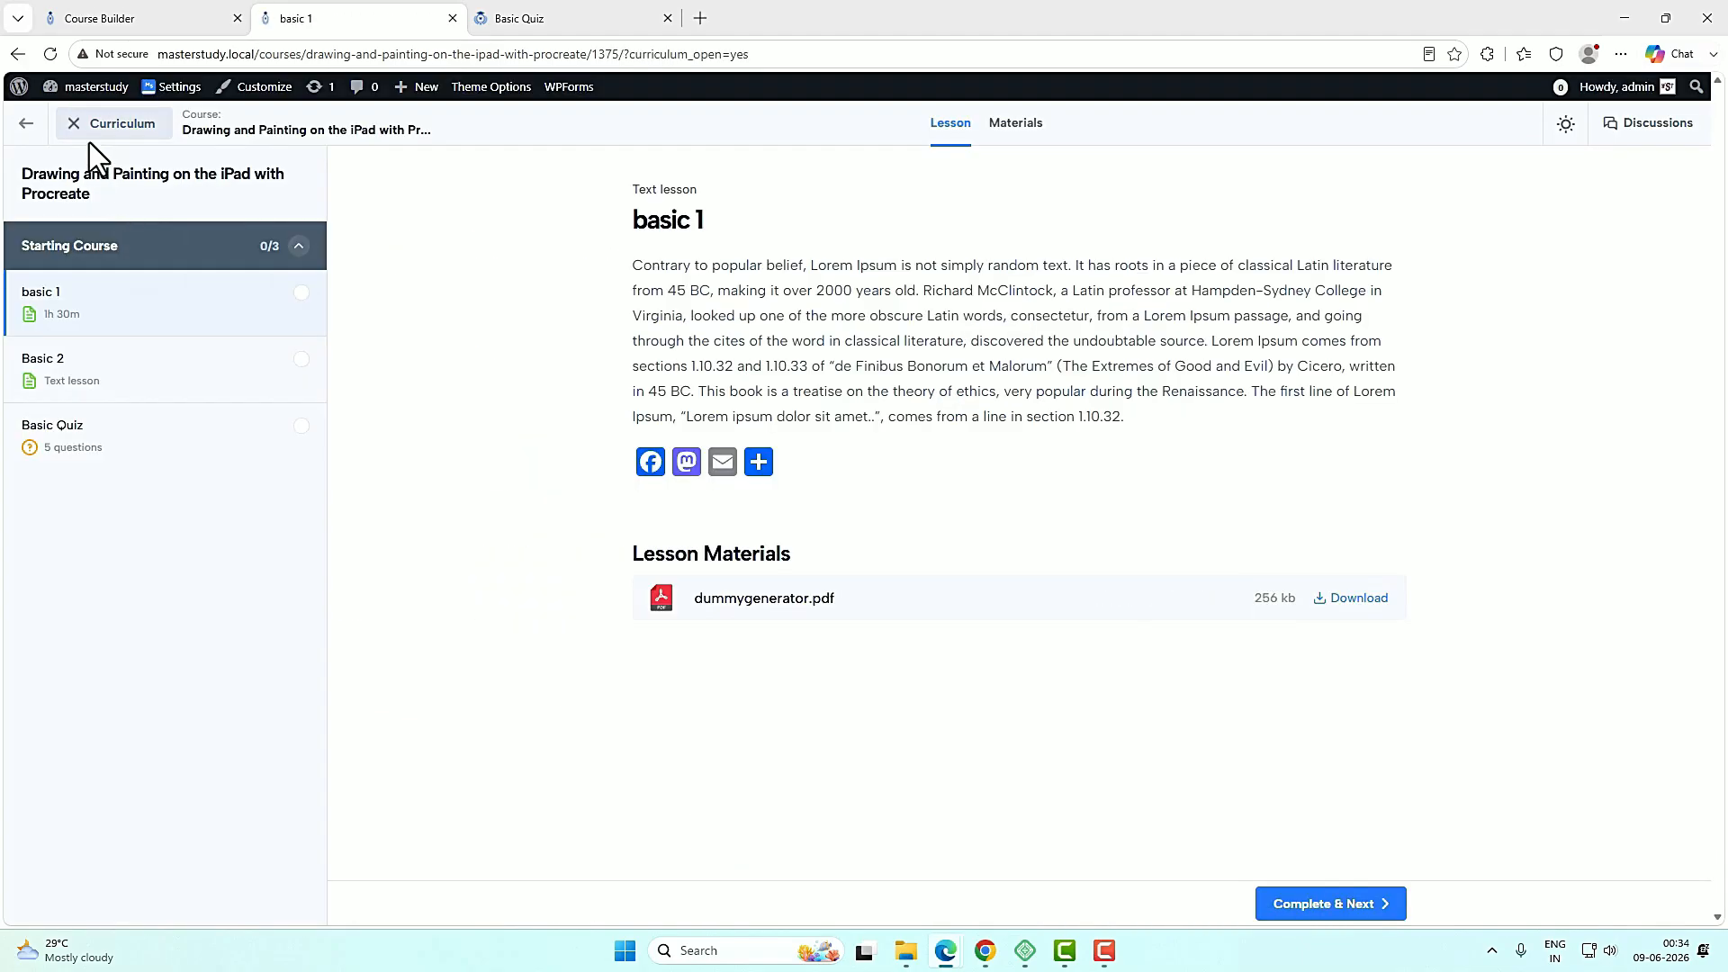
{"action": "left_click", "coordinate": [100, 427]}
{"action": "left_click_drag", "start_coordinate": [641, 273], "coordinate": [752, 271]}
{"action": "left_click_drag", "start_coordinate": [986, 515], "coordinate": [653, 321]}
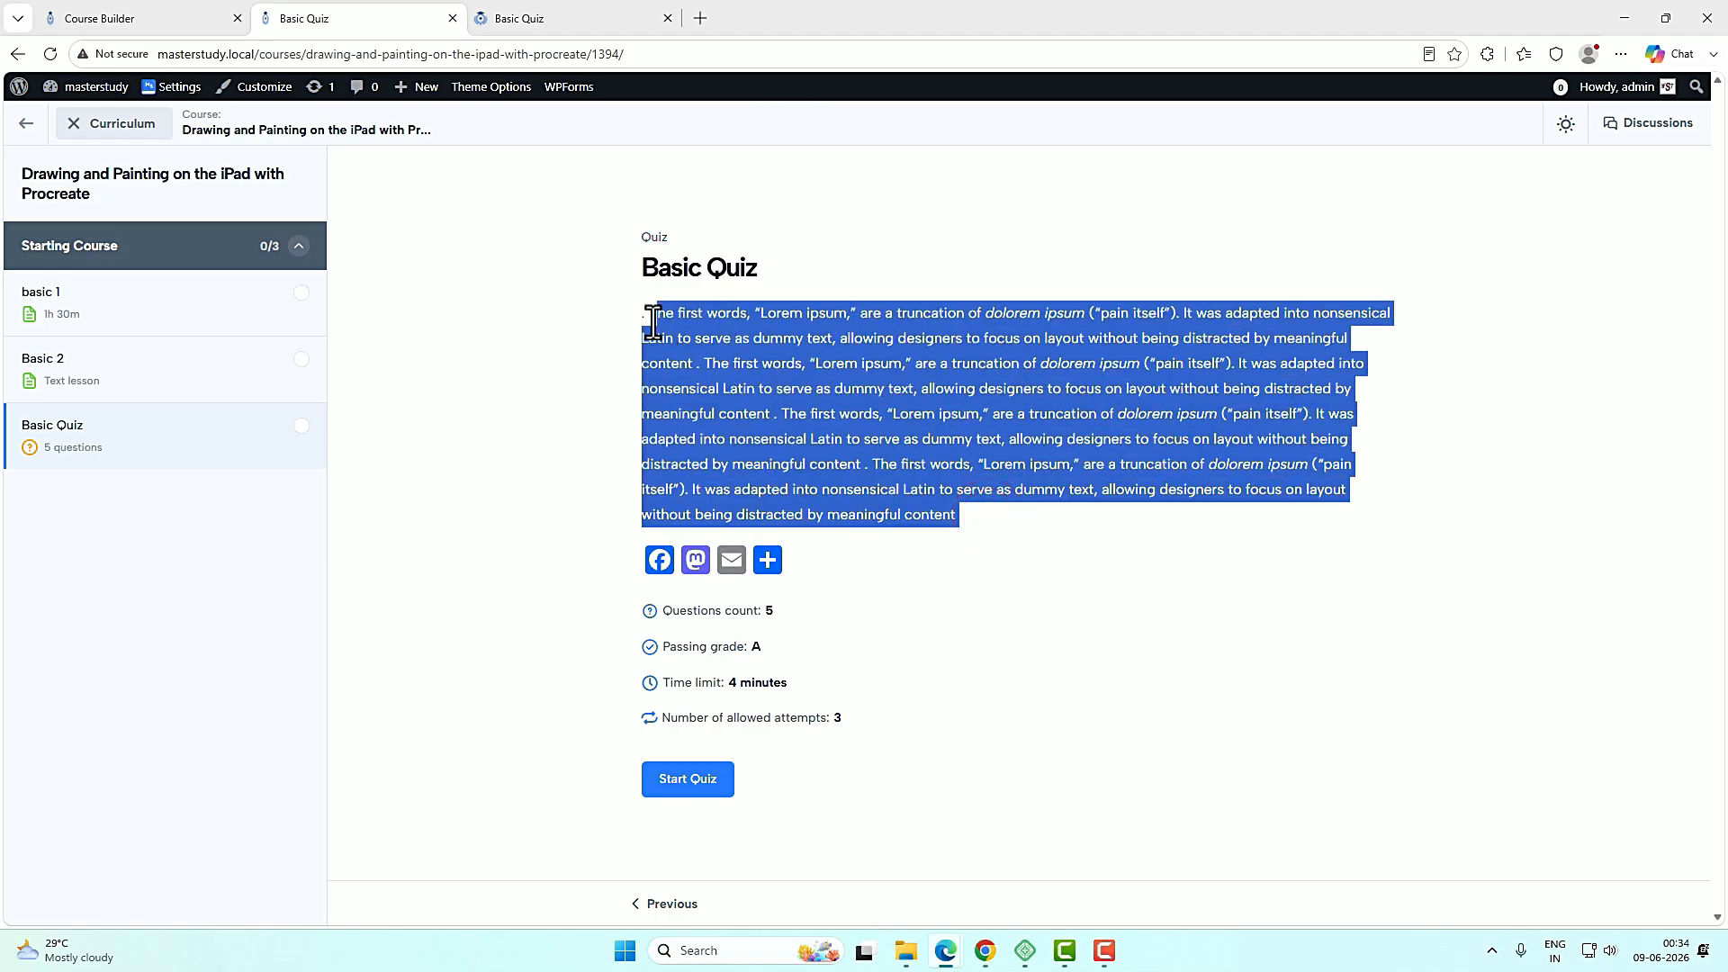
{"action": "left_click", "coordinate": [953, 559]}
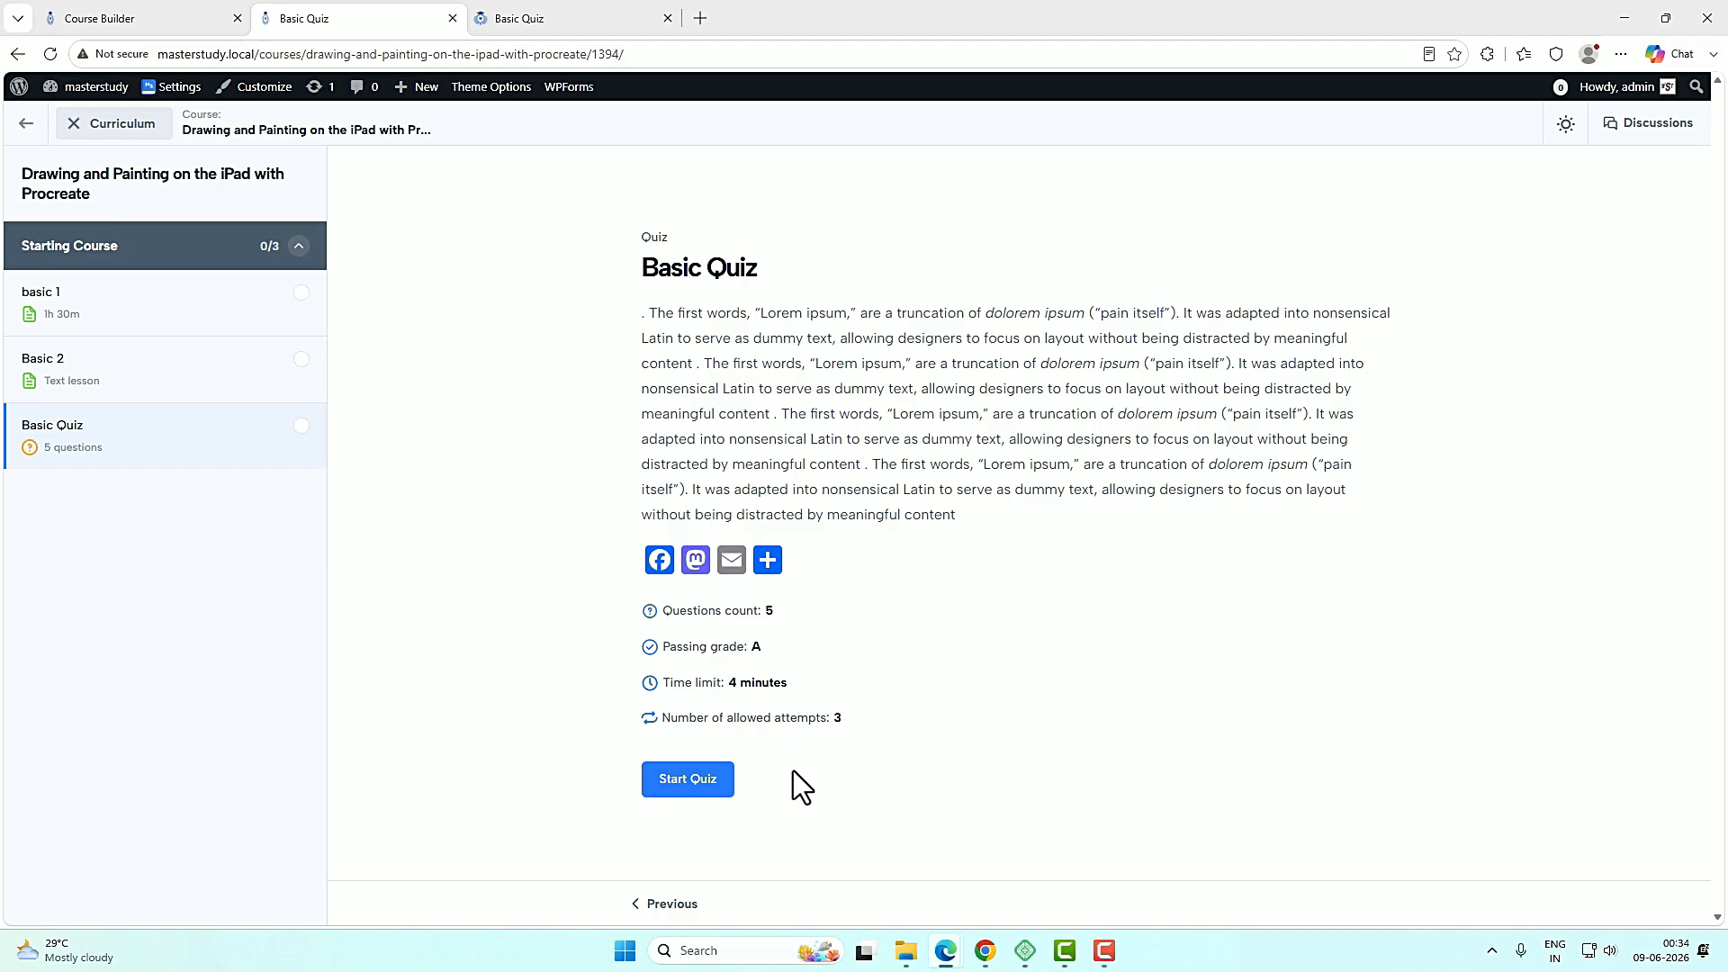
Start the quiz and answer the Java feature question with "Dynamically typed language".
{"action": "left_click", "coordinate": [682, 783]}
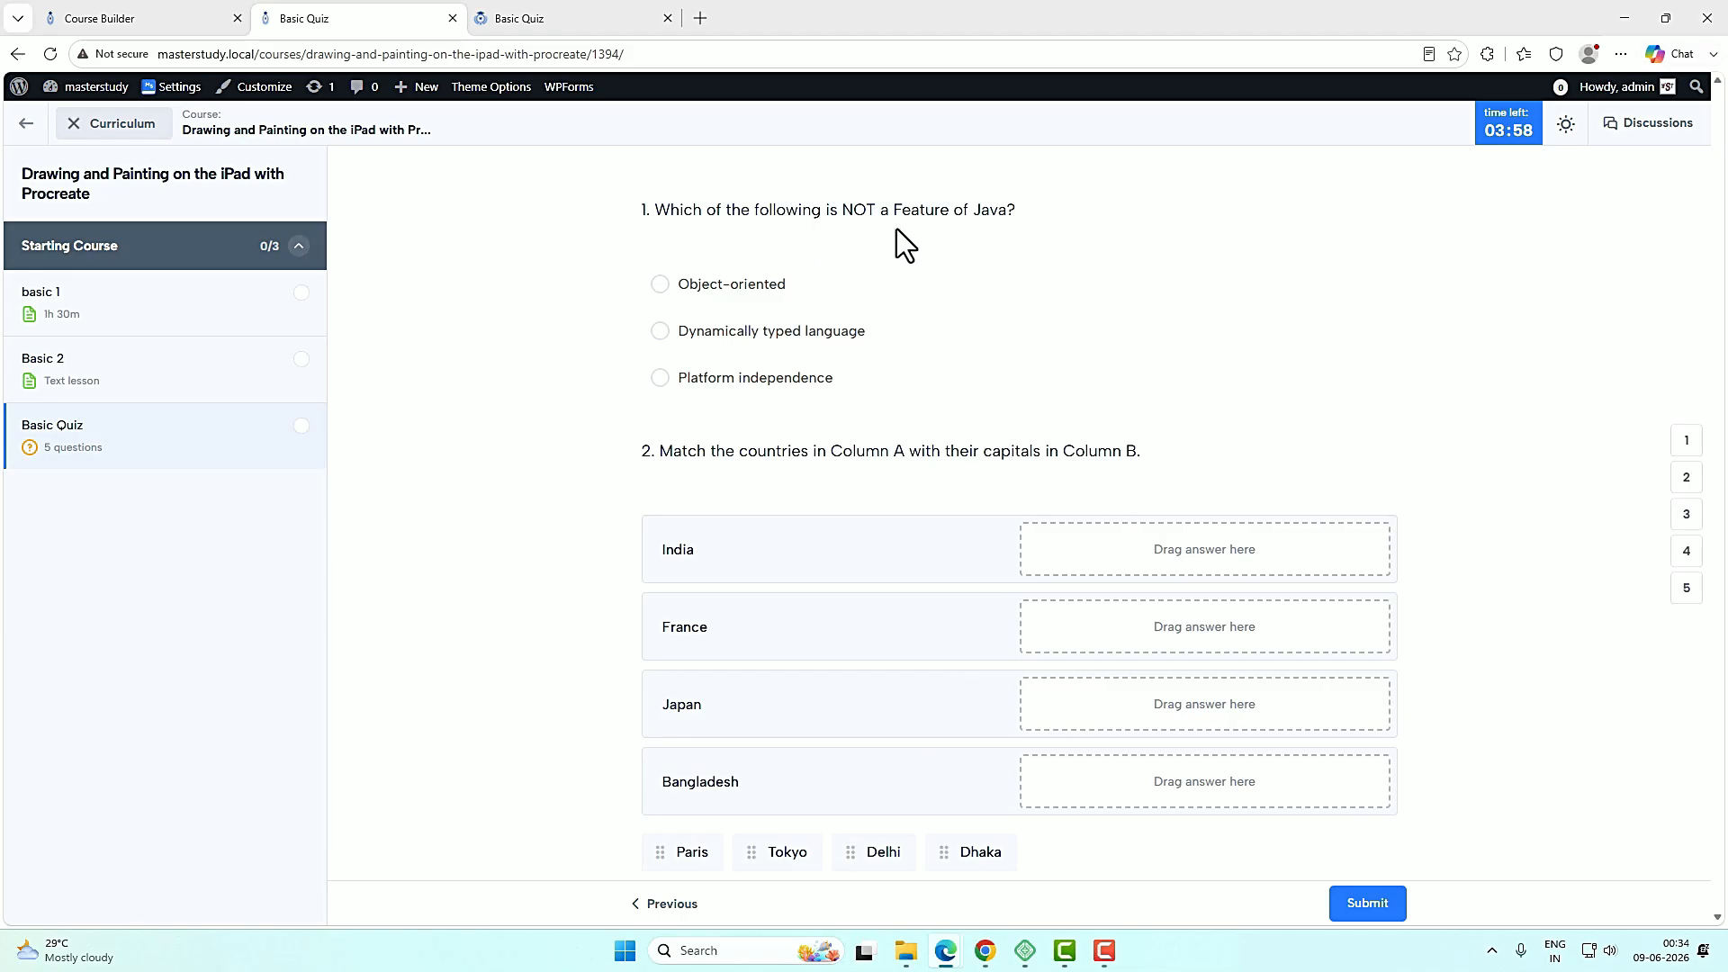
{"action": "left_click", "coordinate": [754, 341]}
Match the countries with their capitals: India with Delhi, France with Paris, Japan with Tokyo, and Bangladesh with Dhaka.
{"action": "scroll", "coordinate": [886, 544], "scroll_direction": "down", "scroll_amount": 3}
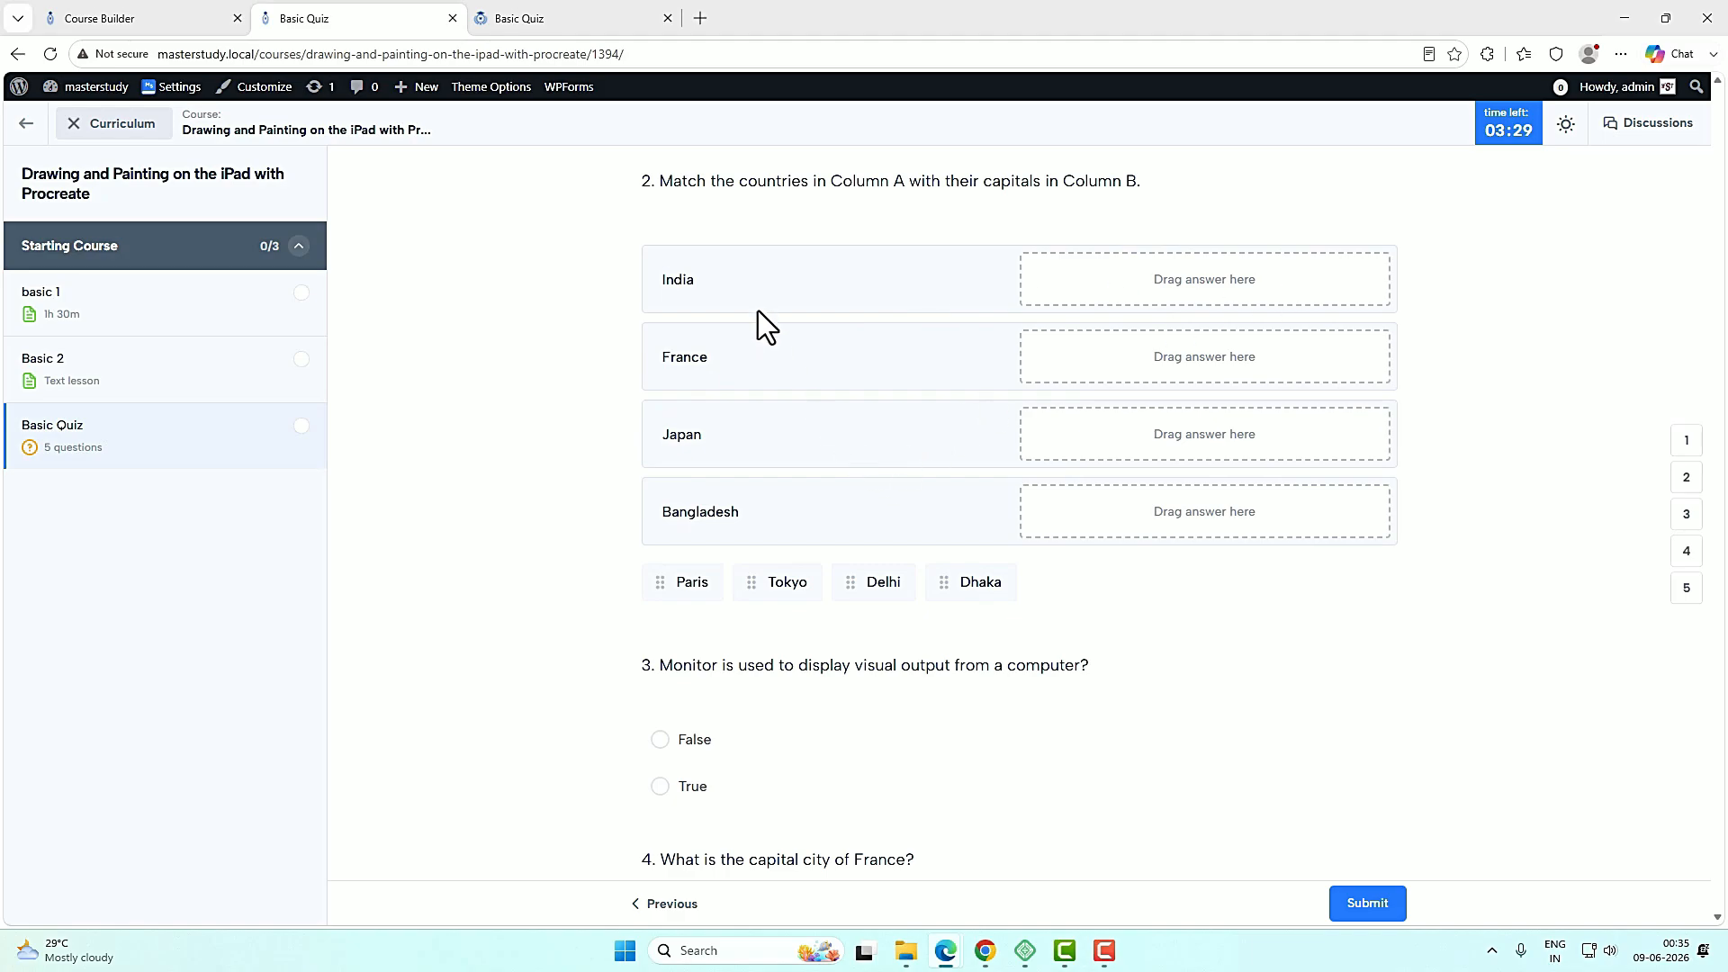
{"action": "left_click_drag", "start_coordinate": [890, 581], "coordinate": [1175, 297]}
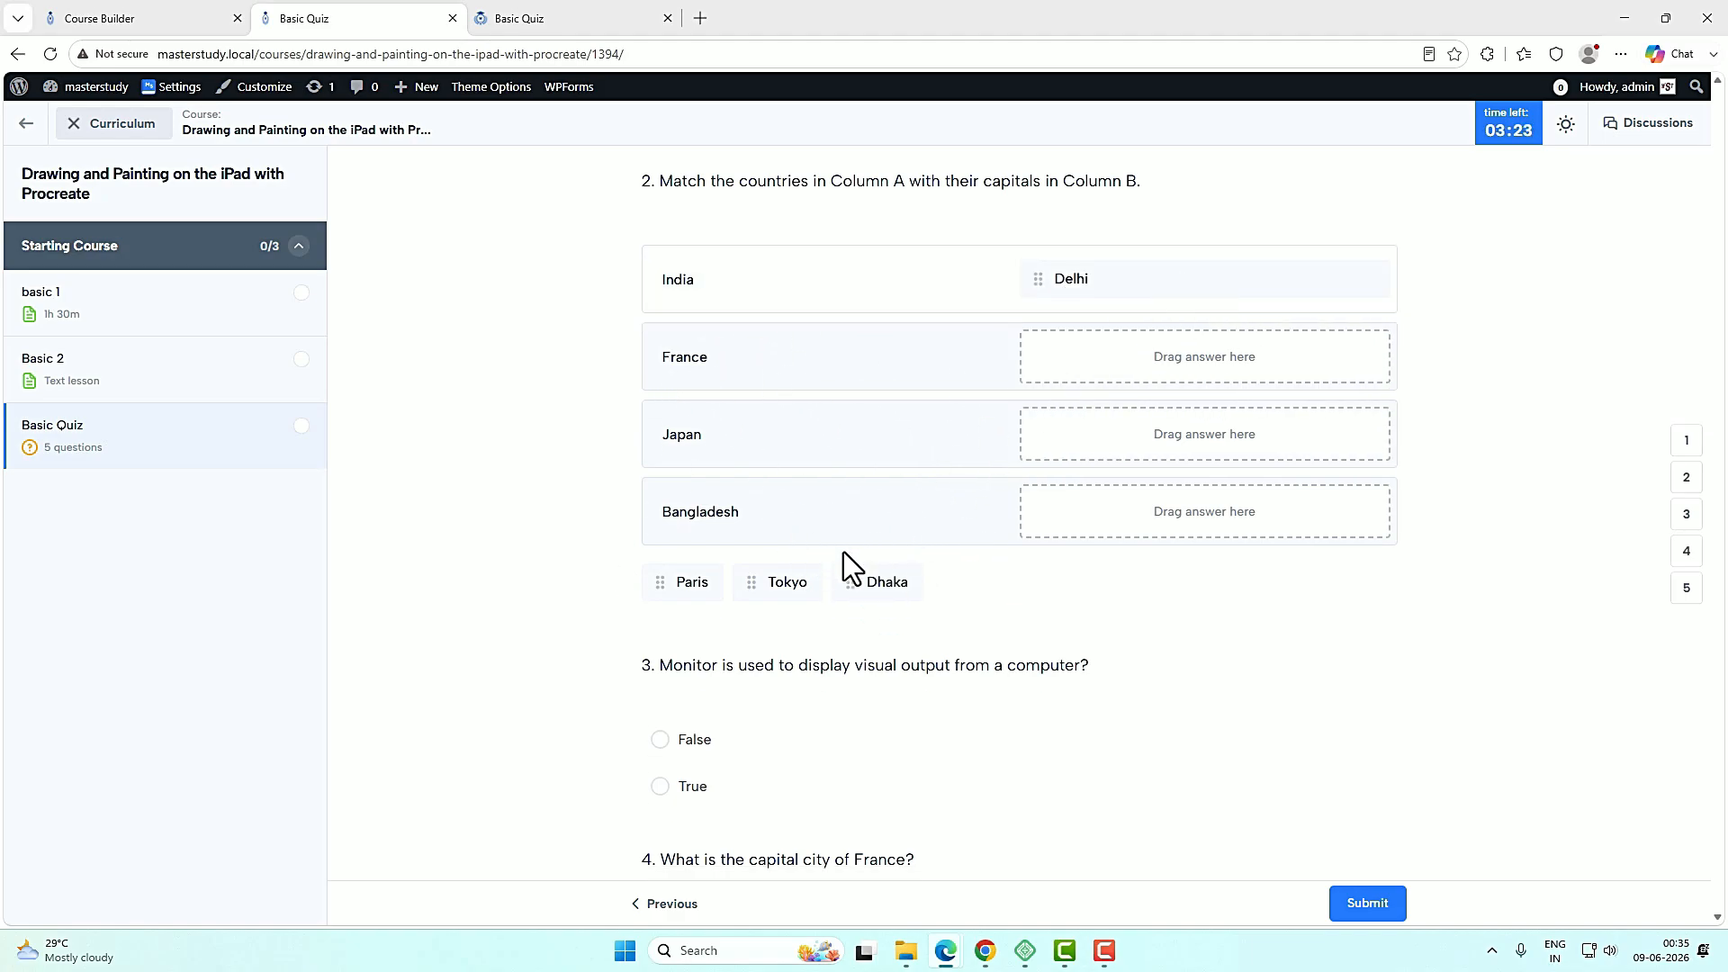
{"action": "left_click_drag", "start_coordinate": [692, 581], "coordinate": [1175, 356]}
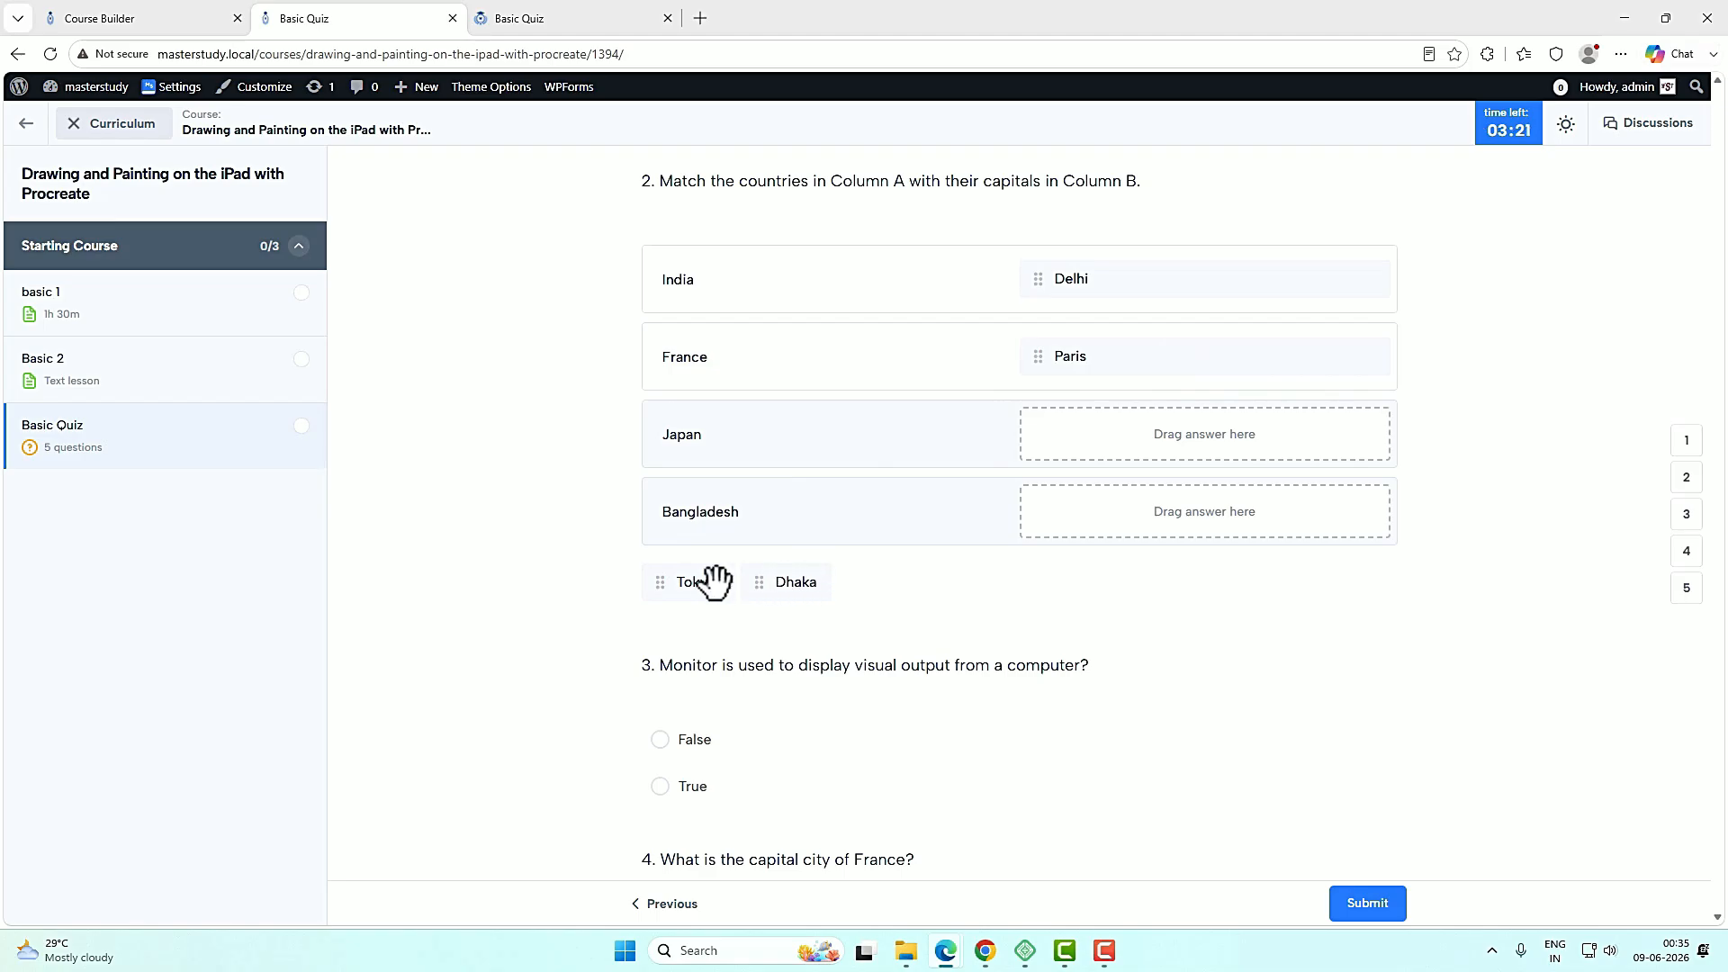
{"action": "left_click_drag", "start_coordinate": [716, 581], "coordinate": [1096, 441]}
{"action": "left_click_drag", "start_coordinate": [720, 576], "coordinate": [1099, 517]}
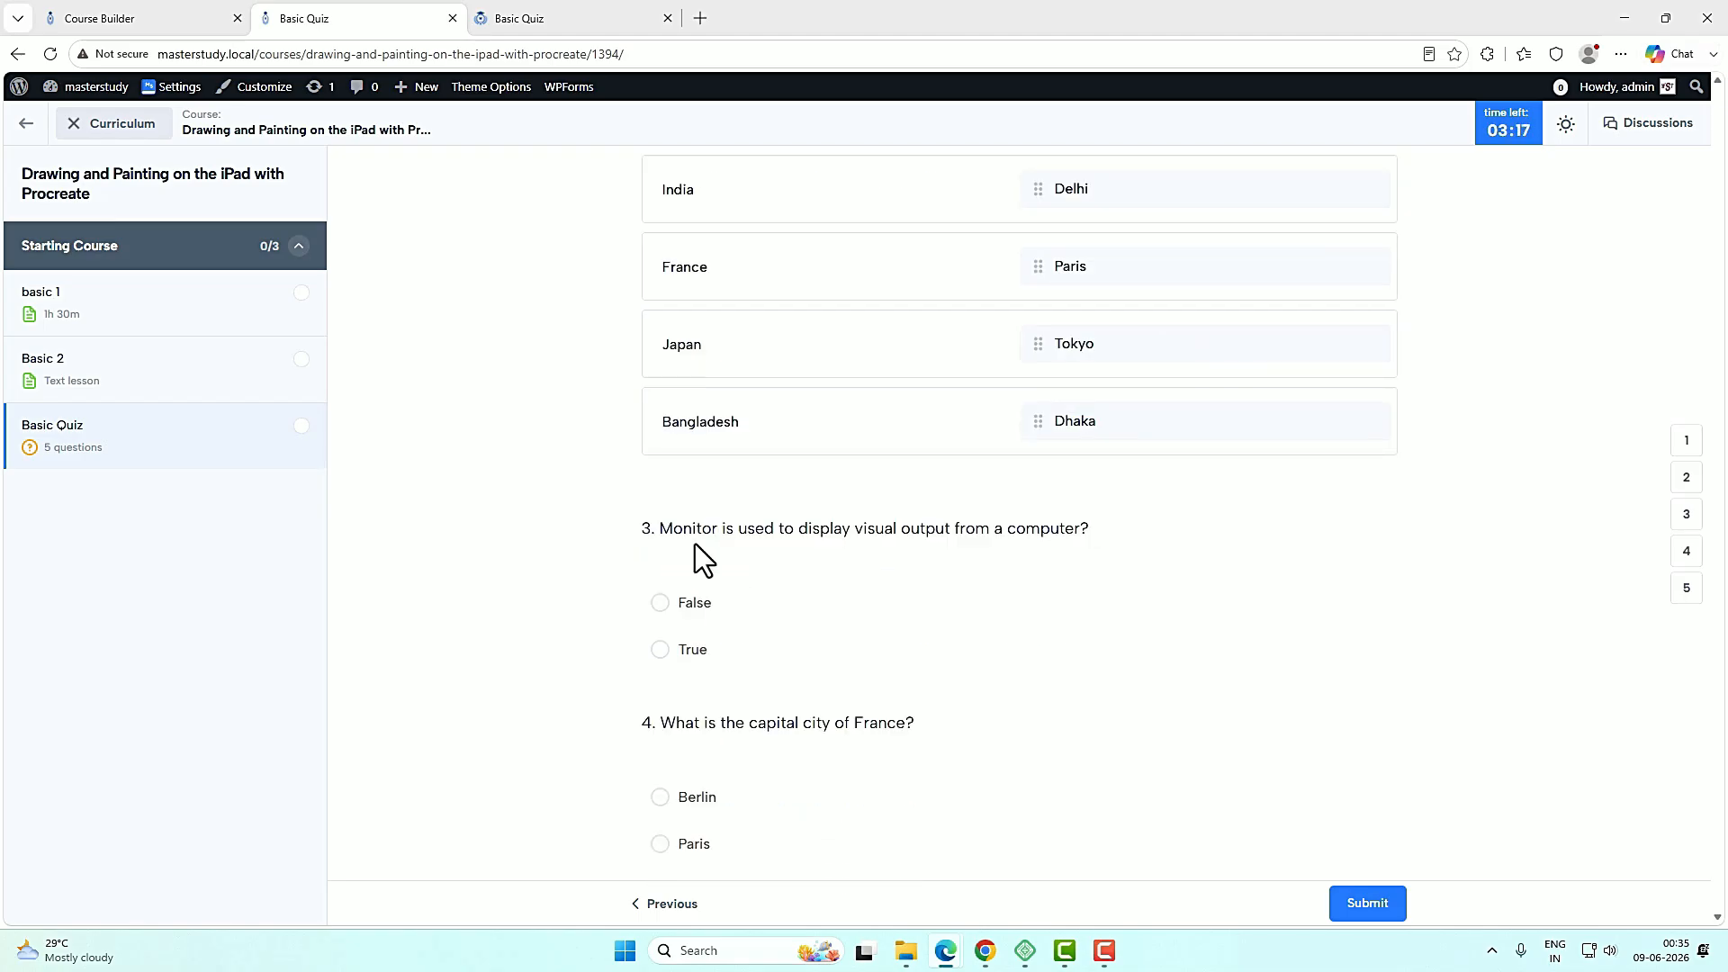
Answer the monitor question with True, the capital of France with Paris, and the programming languages question with Java and Python.
{"action": "left_click", "coordinate": [662, 651]}
{"action": "scroll", "coordinate": [866, 527], "scroll_direction": "down", "scroll_amount": 3}
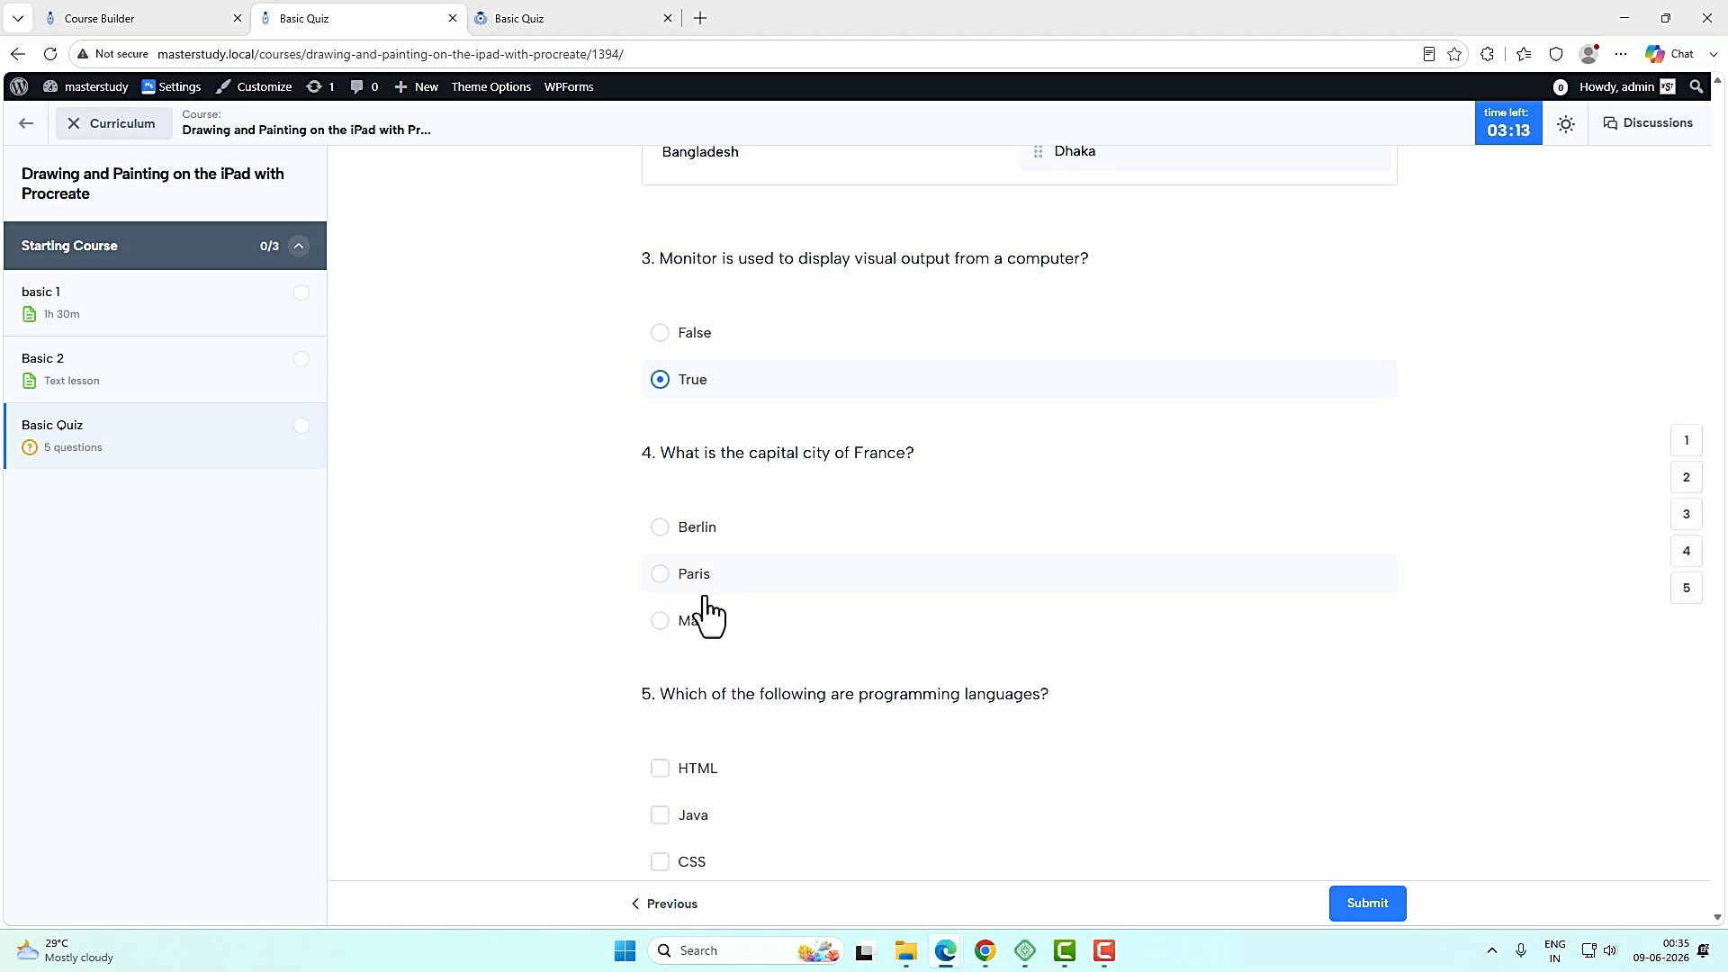
{"action": "scroll", "coordinate": [706, 609], "scroll_direction": "down", "scroll_amount": 1}
{"action": "left_click", "coordinate": [726, 491]}
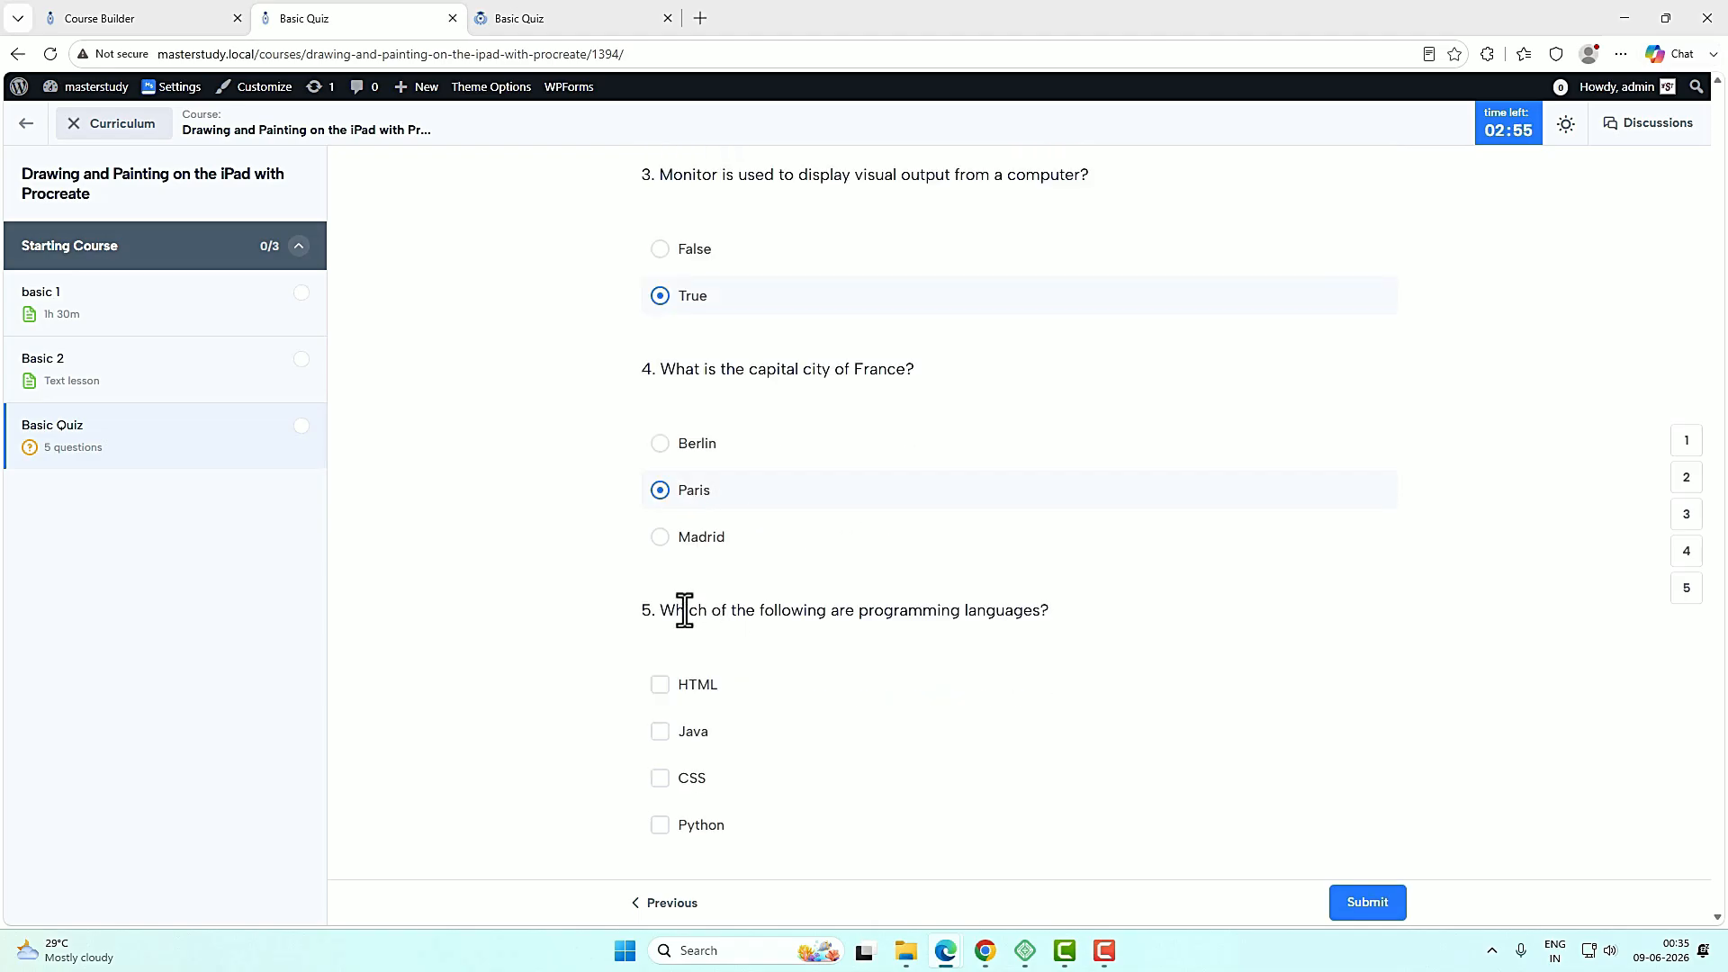
{"action": "left_click", "coordinate": [659, 730]}
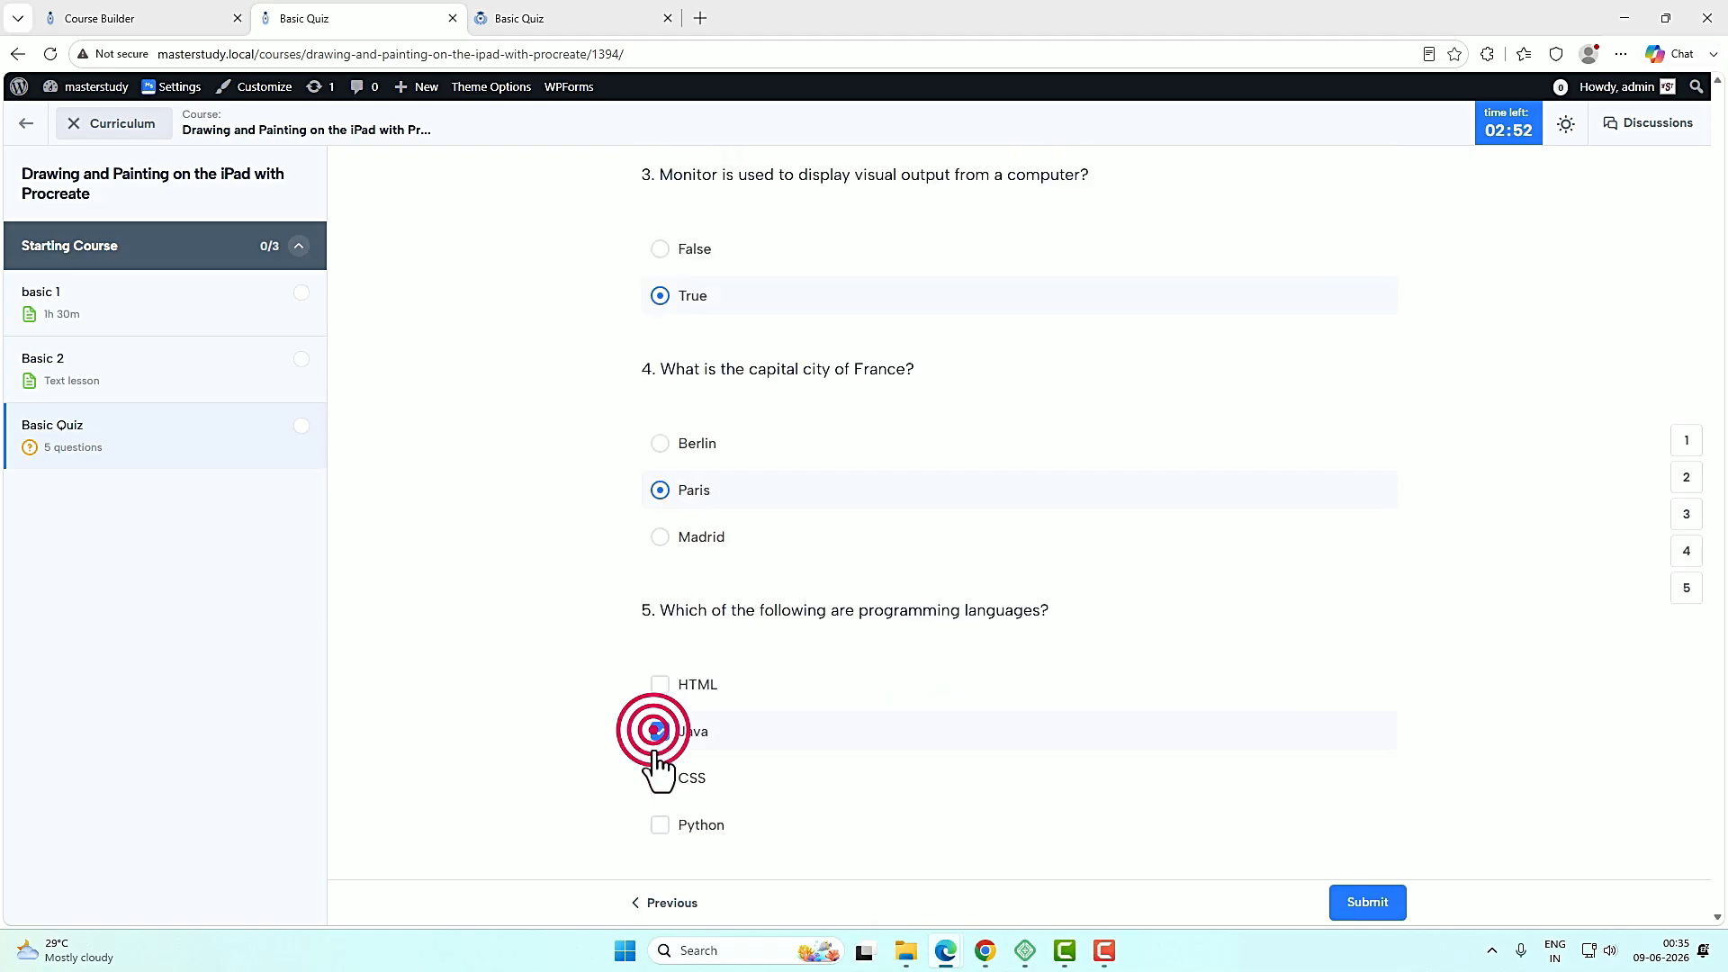
{"action": "left_click", "coordinate": [660, 824]}
Submit the quiz with confirmation and review the graded answers on the result page.
{"action": "left_click", "coordinate": [1361, 910]}
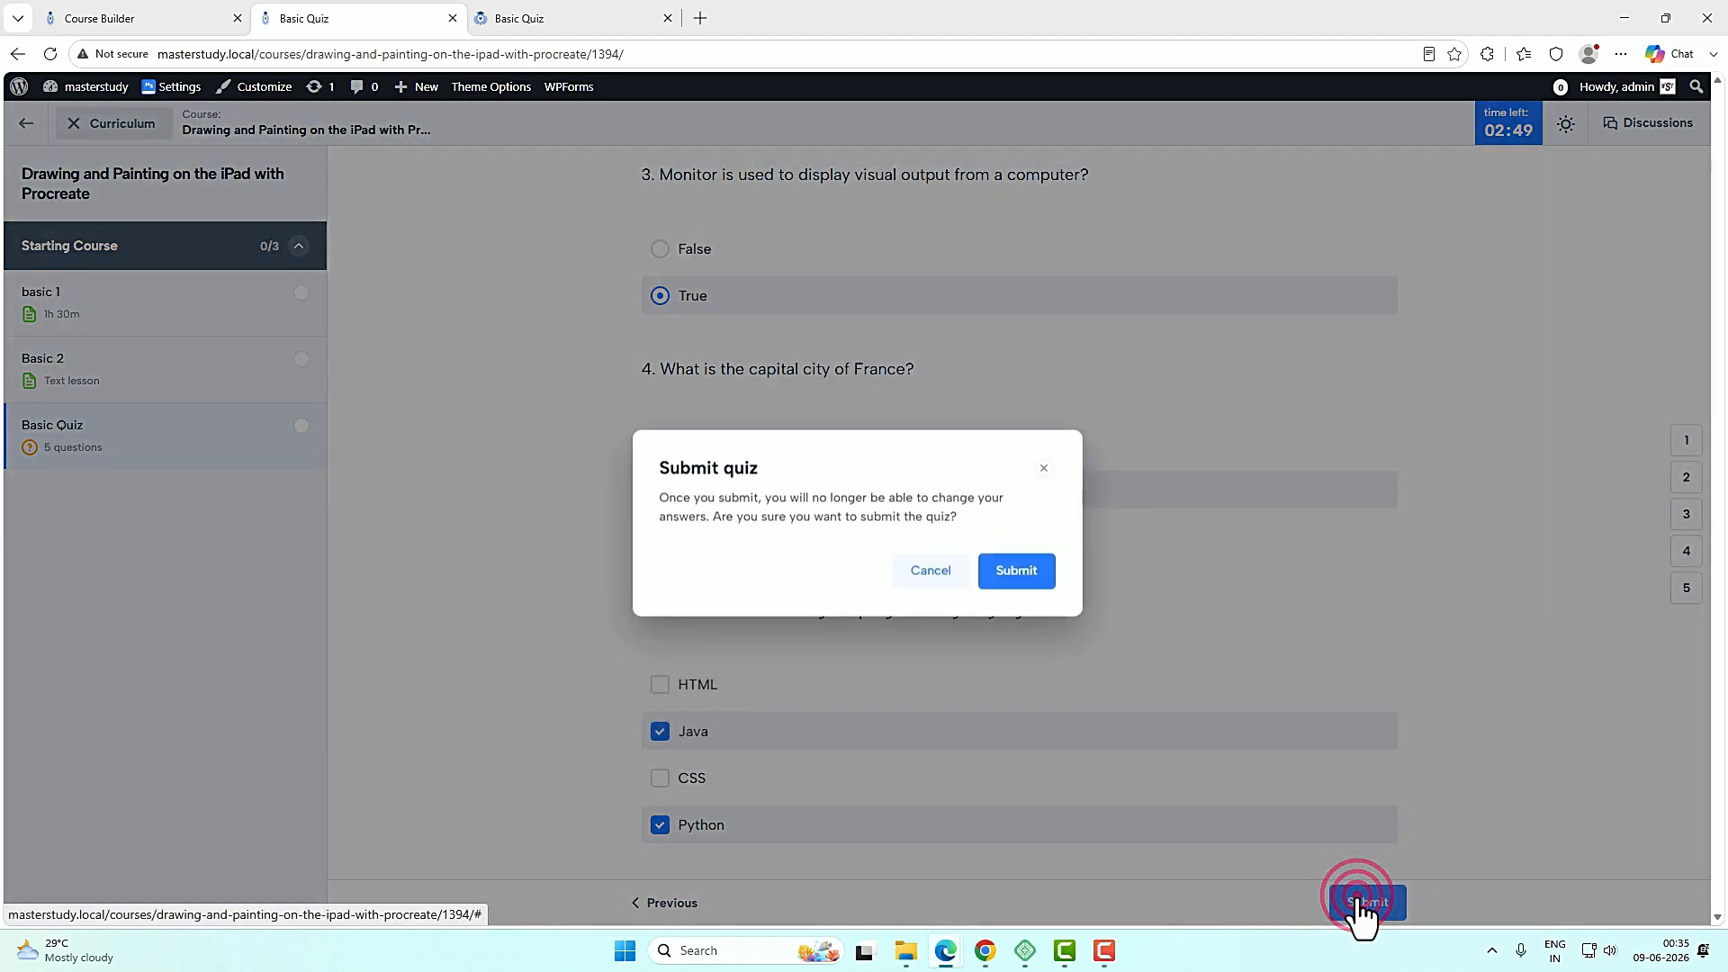
{"action": "left_click", "coordinate": [1041, 551]}
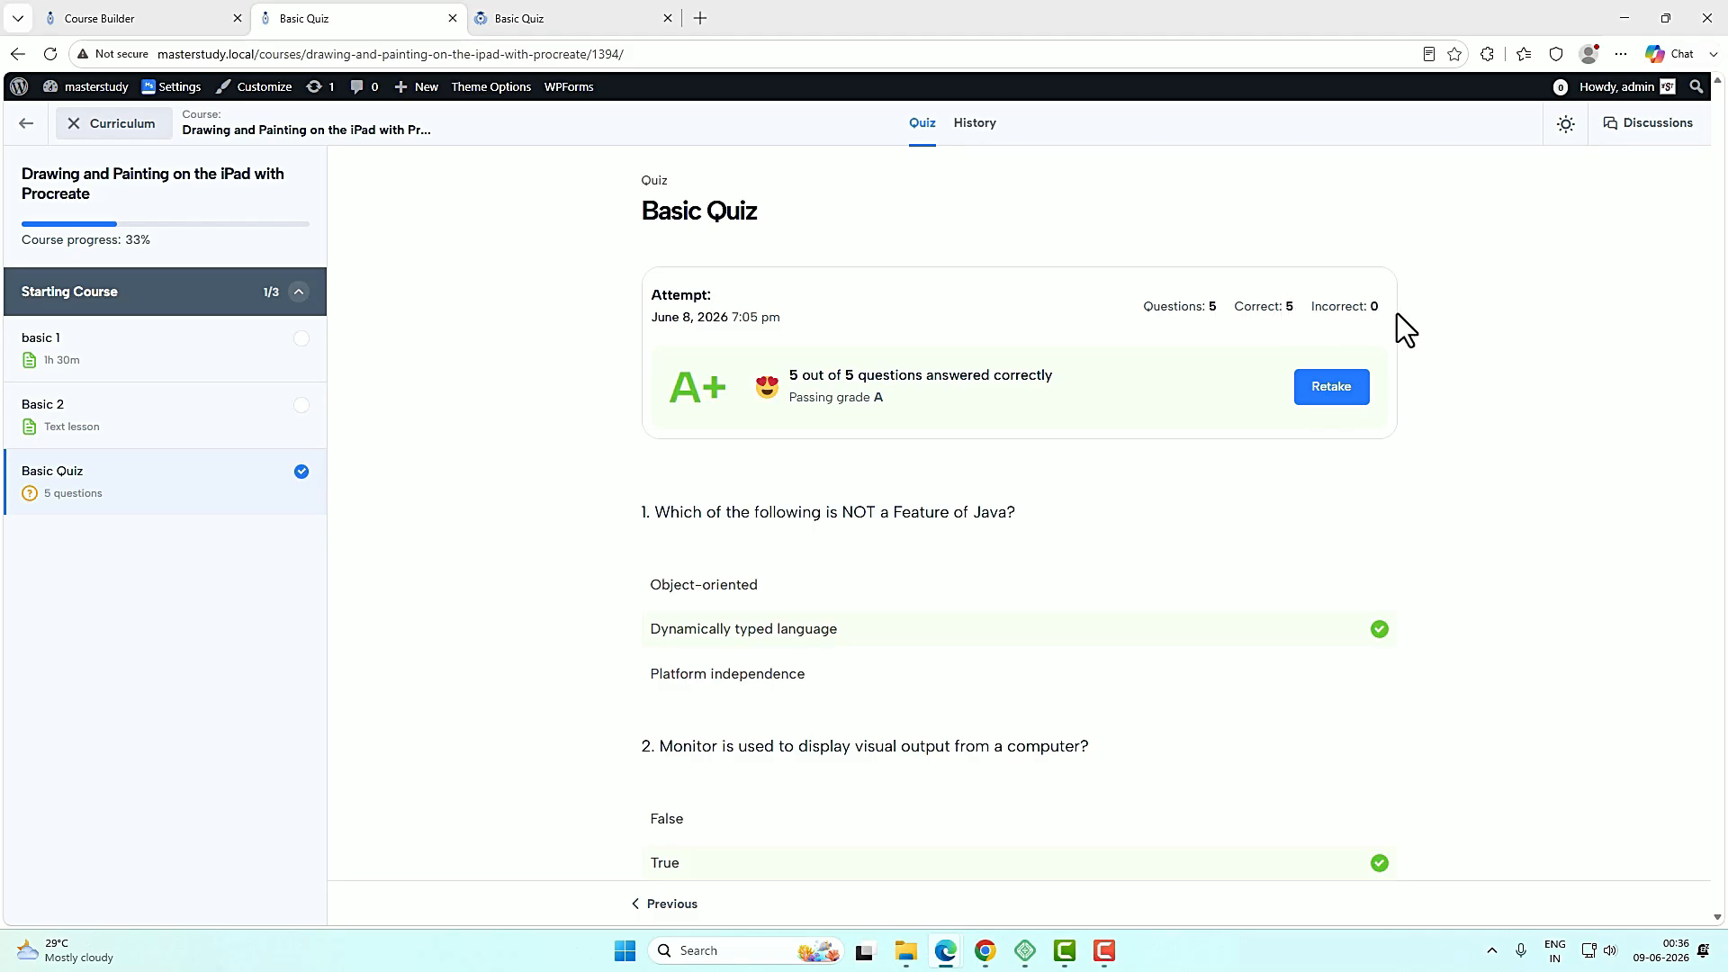
{"action": "scroll", "coordinate": [1397, 313], "scroll_direction": "down", "scroll_amount": 9}
{"action": "scroll", "coordinate": [1268, 580], "scroll_direction": "down", "scroll_amount": 2}
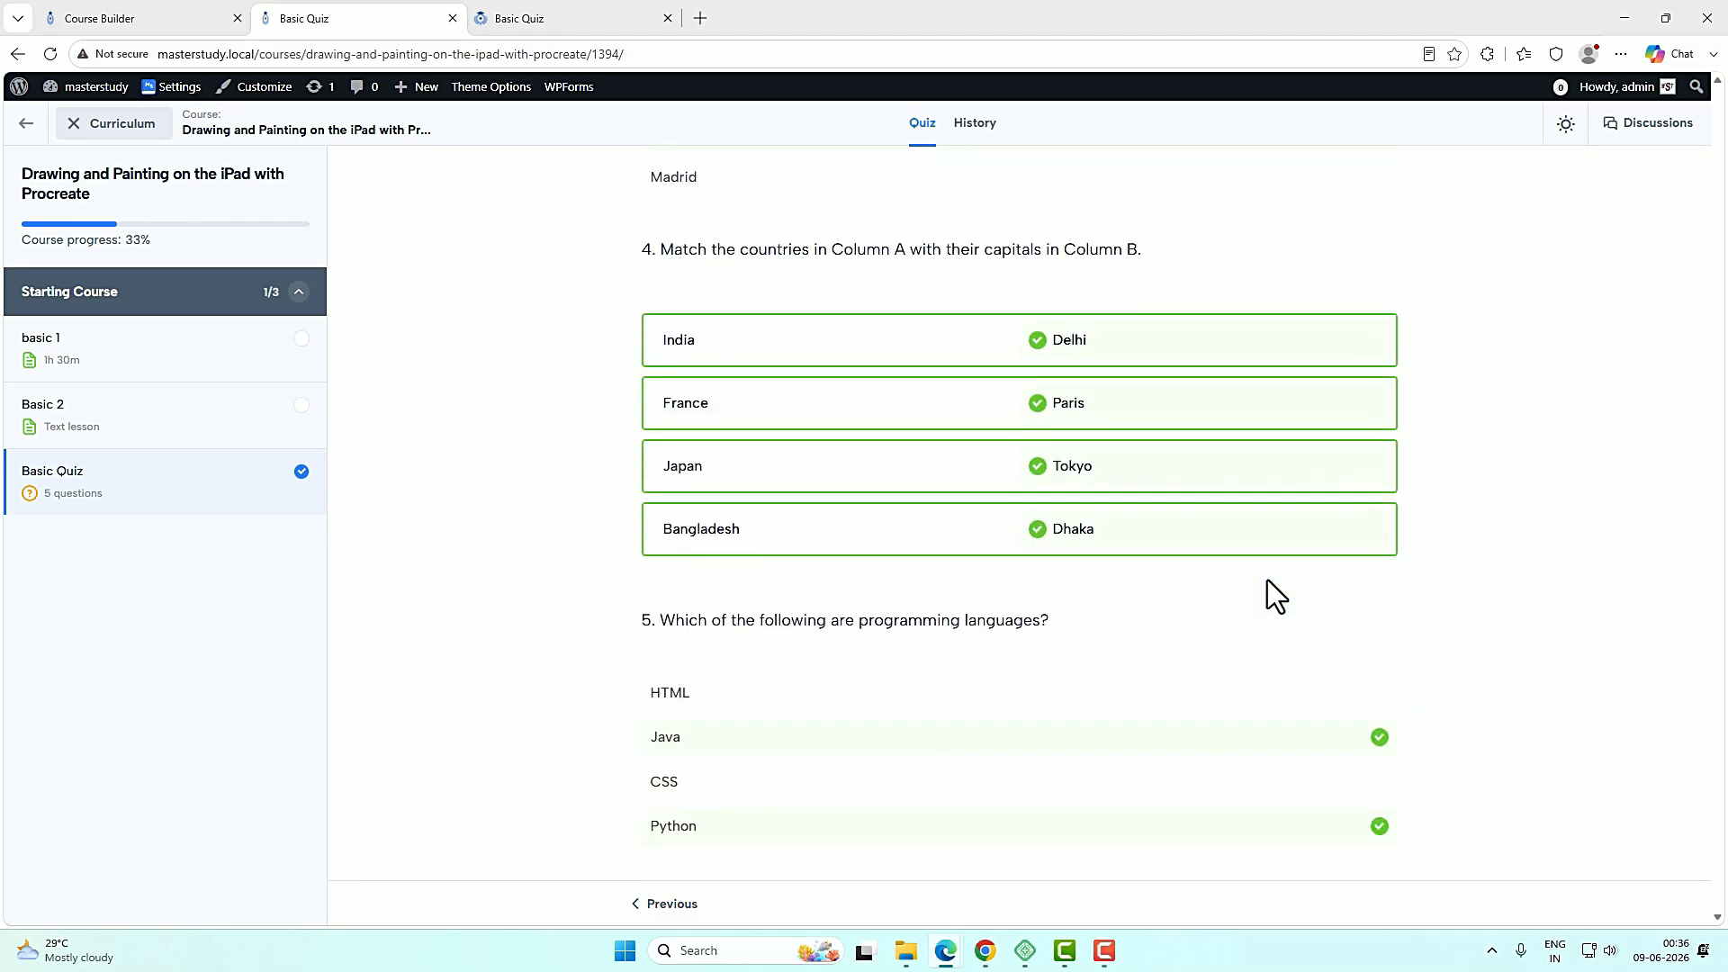
{"action": "scroll", "coordinate": [1266, 617], "scroll_direction": "up", "scroll_amount": 10}
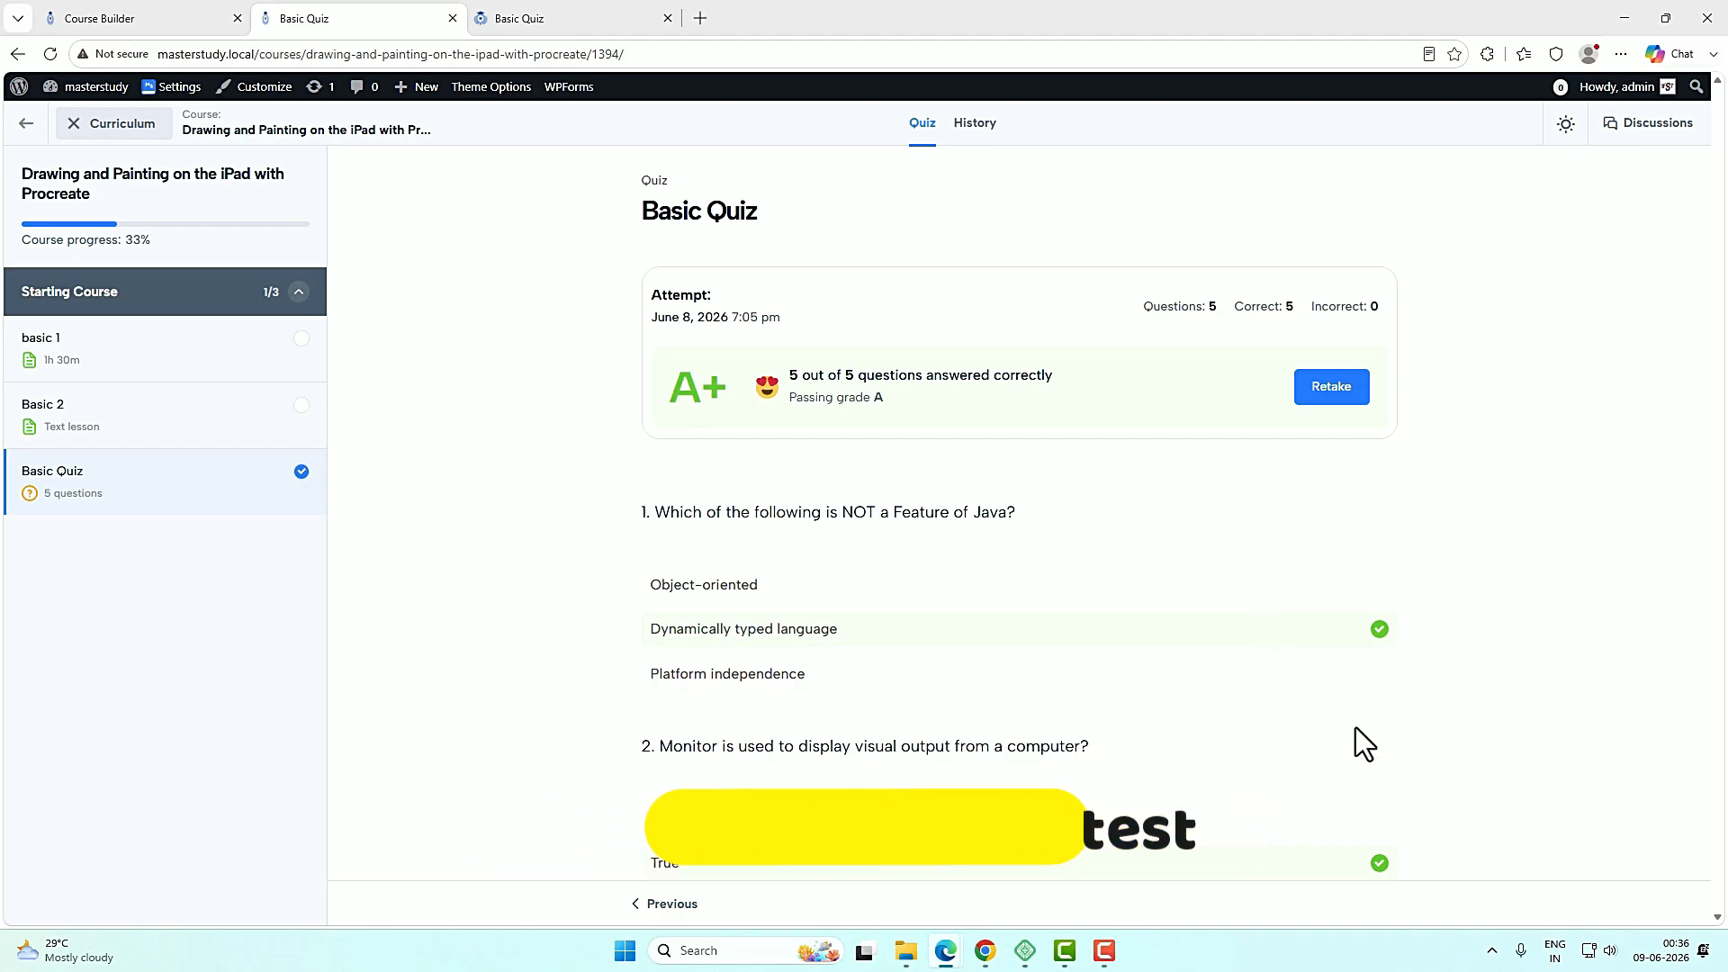
From the WordPress dashboard, create a new page in a separate browser tab and title it "Online Testing".
{"action": "left_click", "coordinate": [90, 88]}
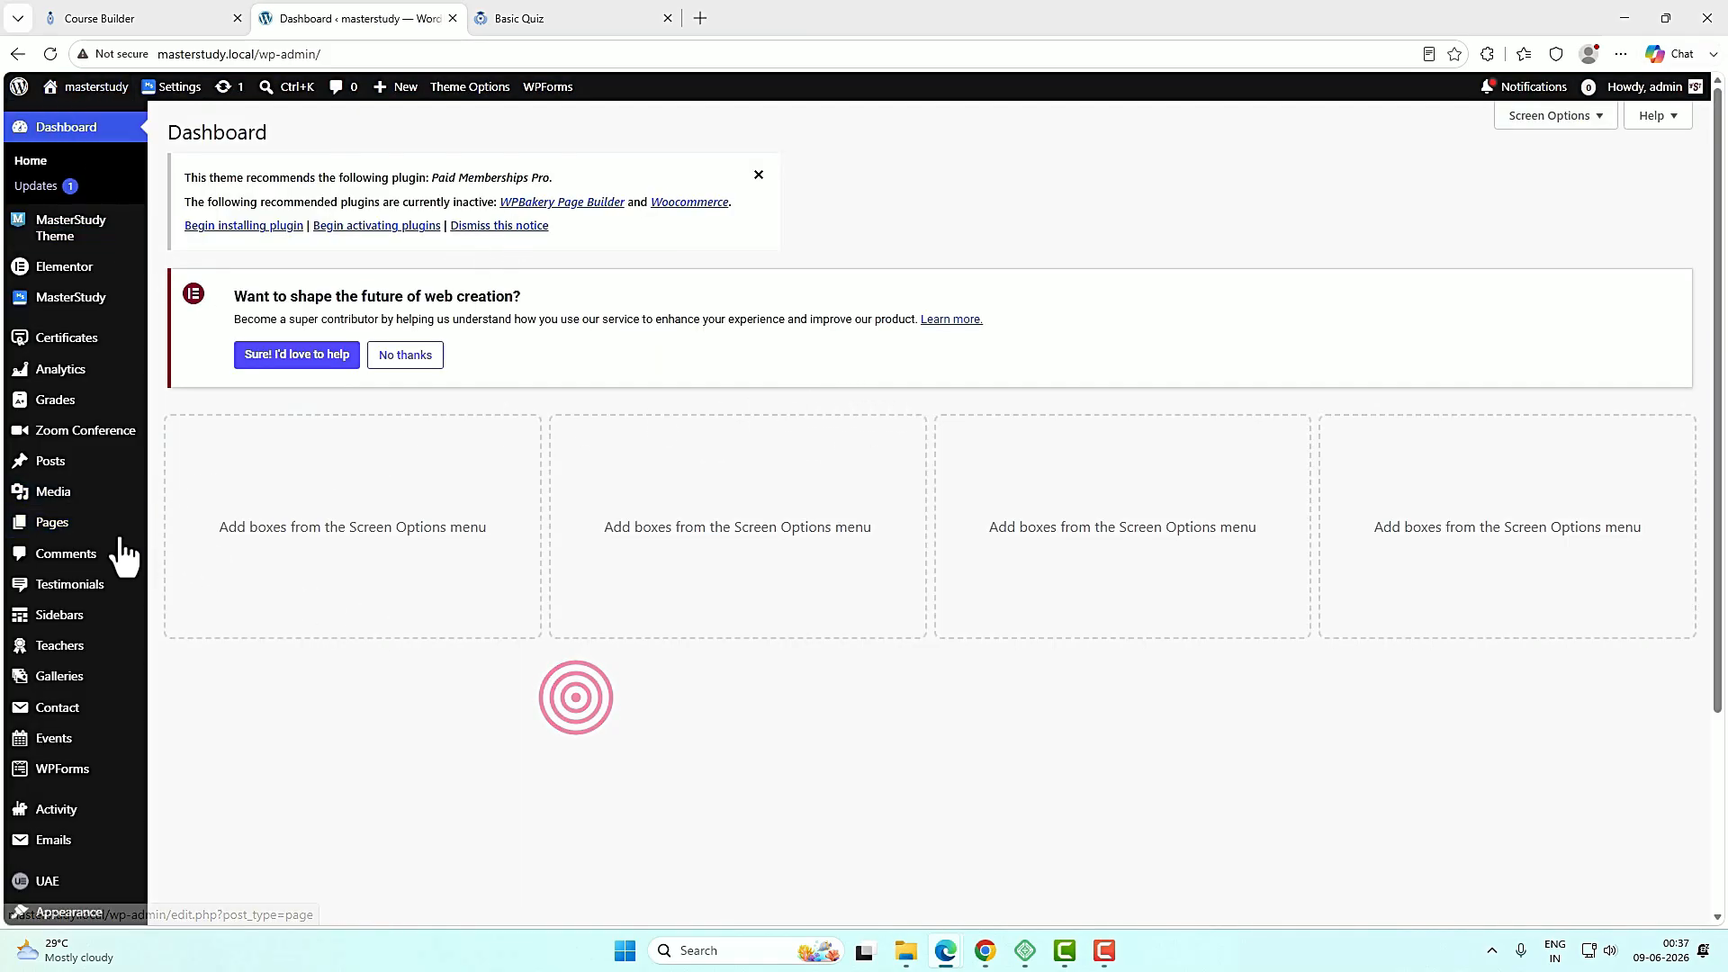
{"action": "mouse_move", "coordinate": [72, 524]}
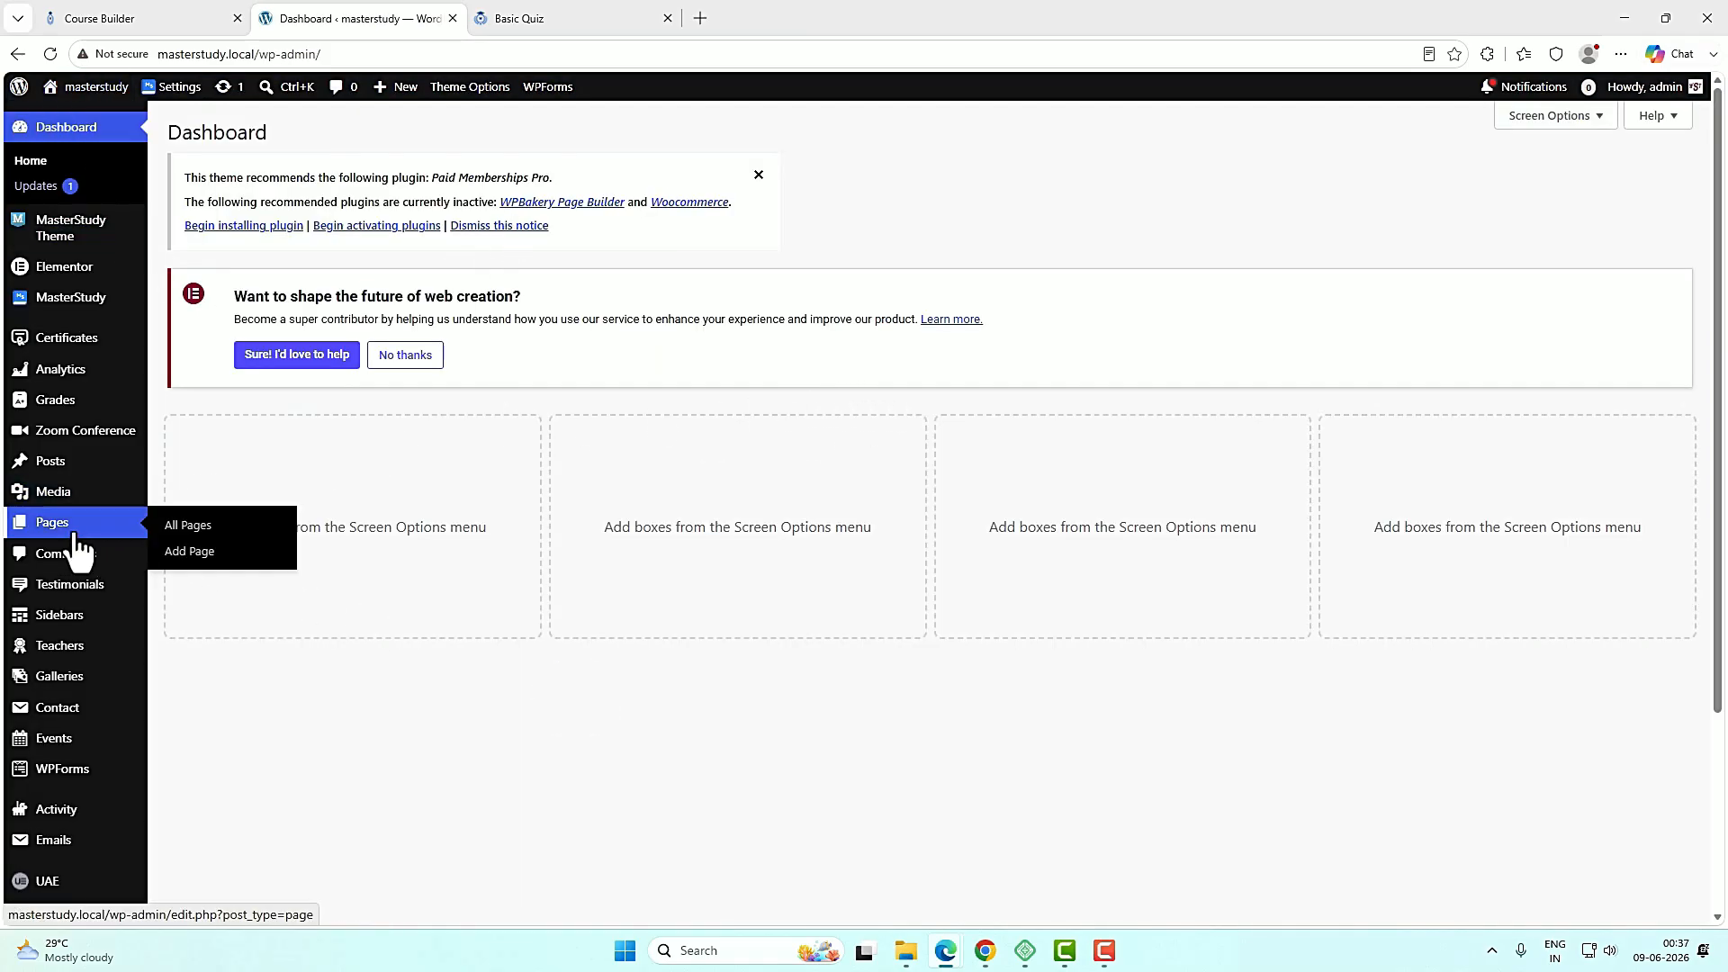
{"action": "right_click", "coordinate": [192, 557]}
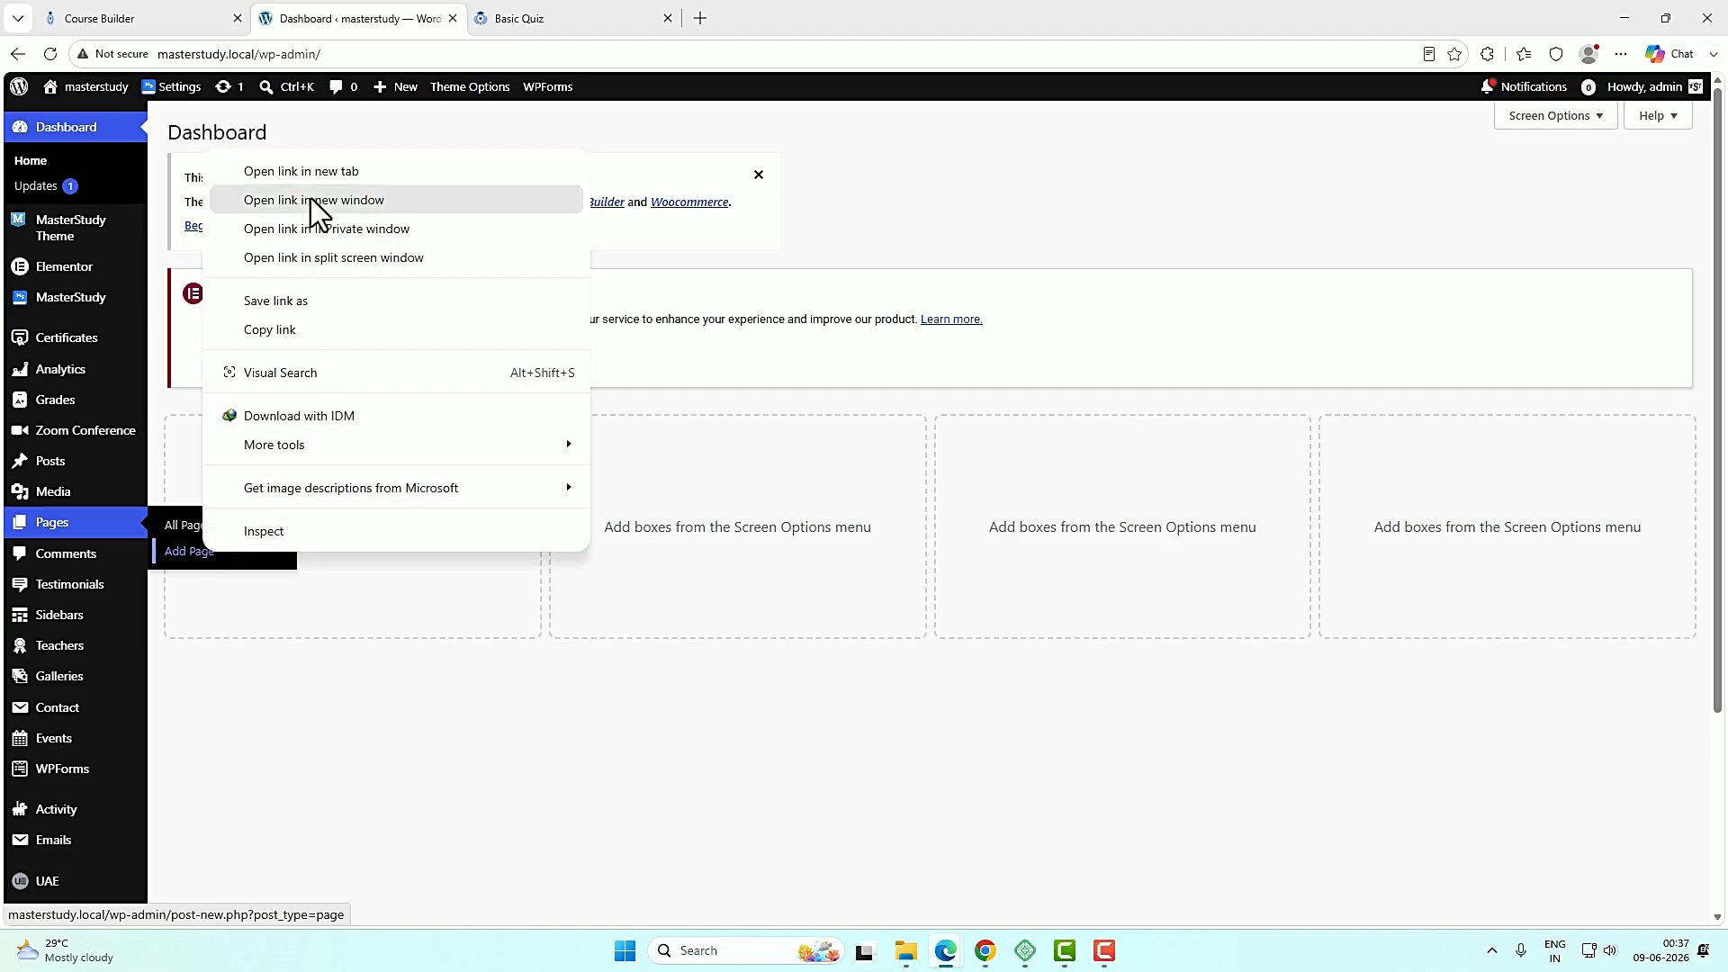
{"action": "left_click", "coordinate": [317, 171]}
{"action": "left_click", "coordinate": [600, 20]}
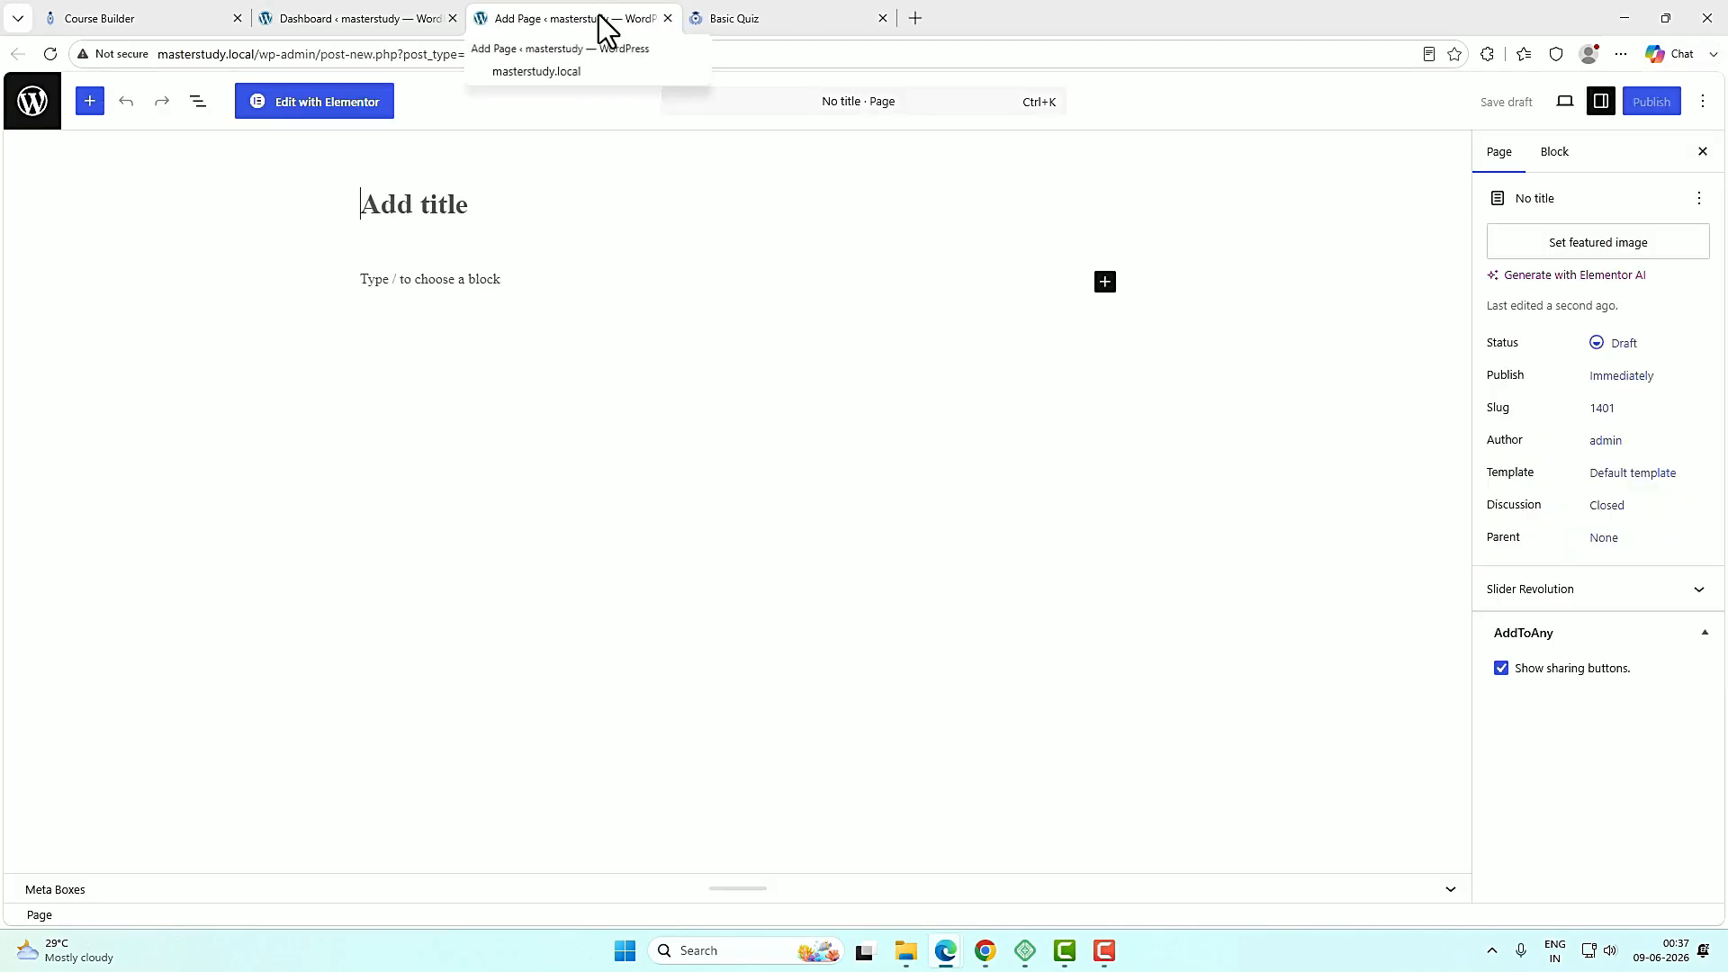
{"action": "type", "text": "Online Testing"}
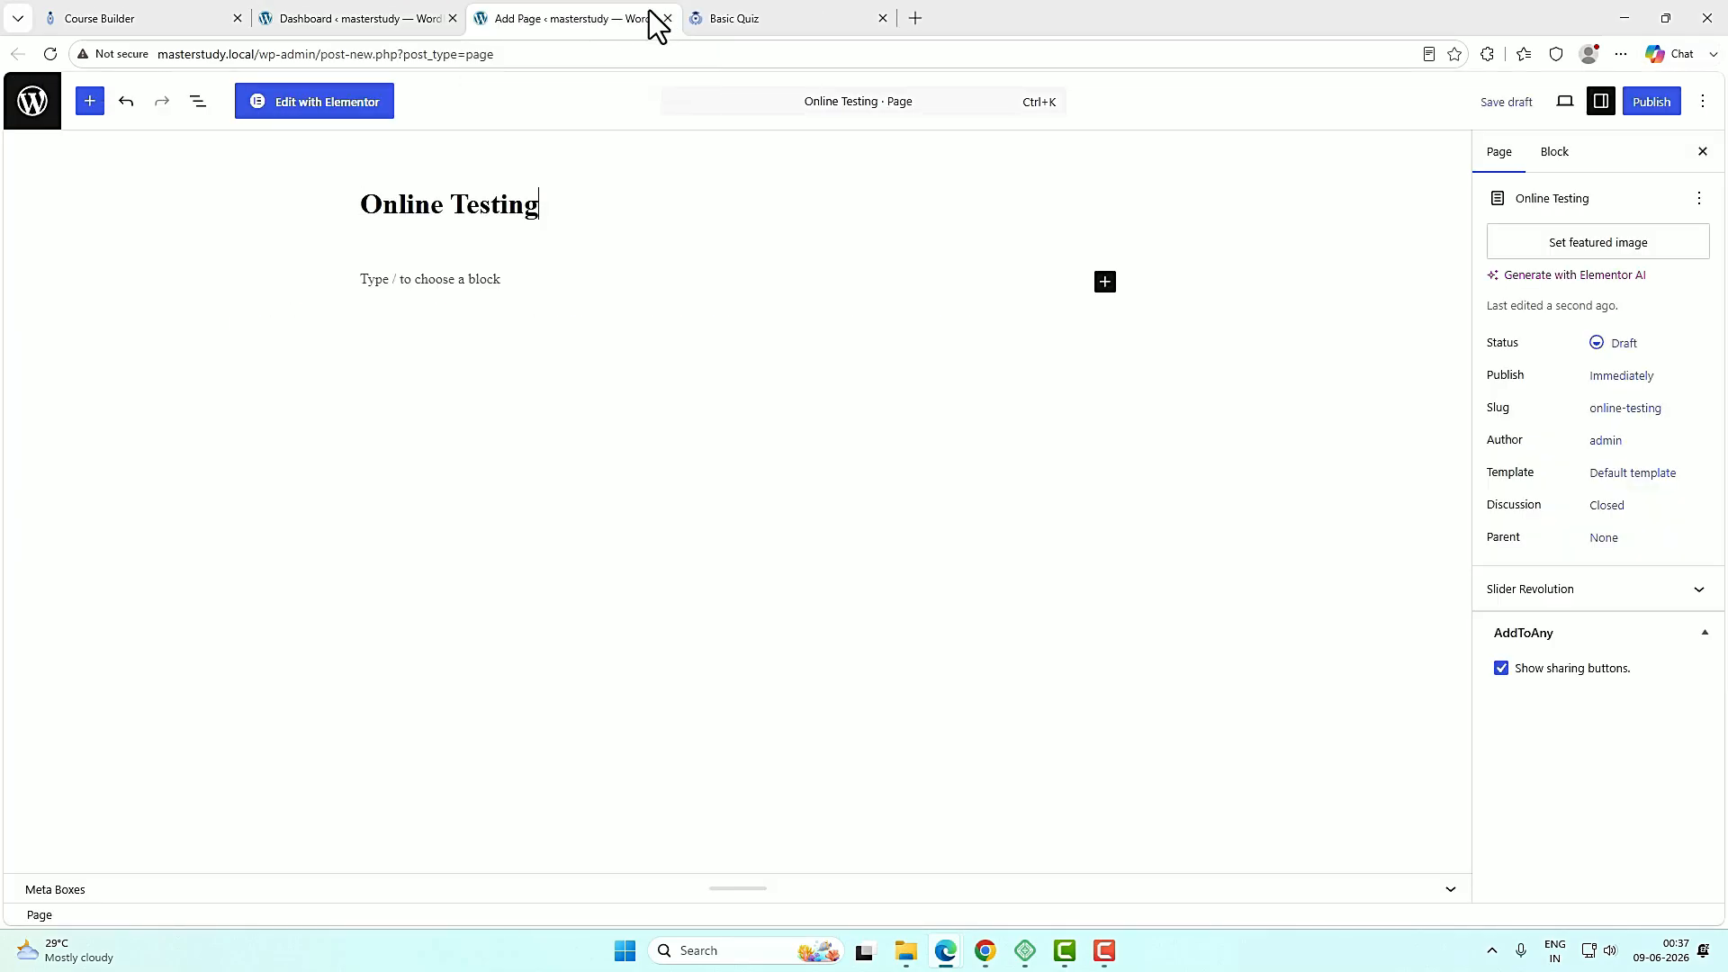
Choose another template for the Online Testing page in place of the default one and publish the page.
{"action": "left_click", "coordinate": [1645, 475]}
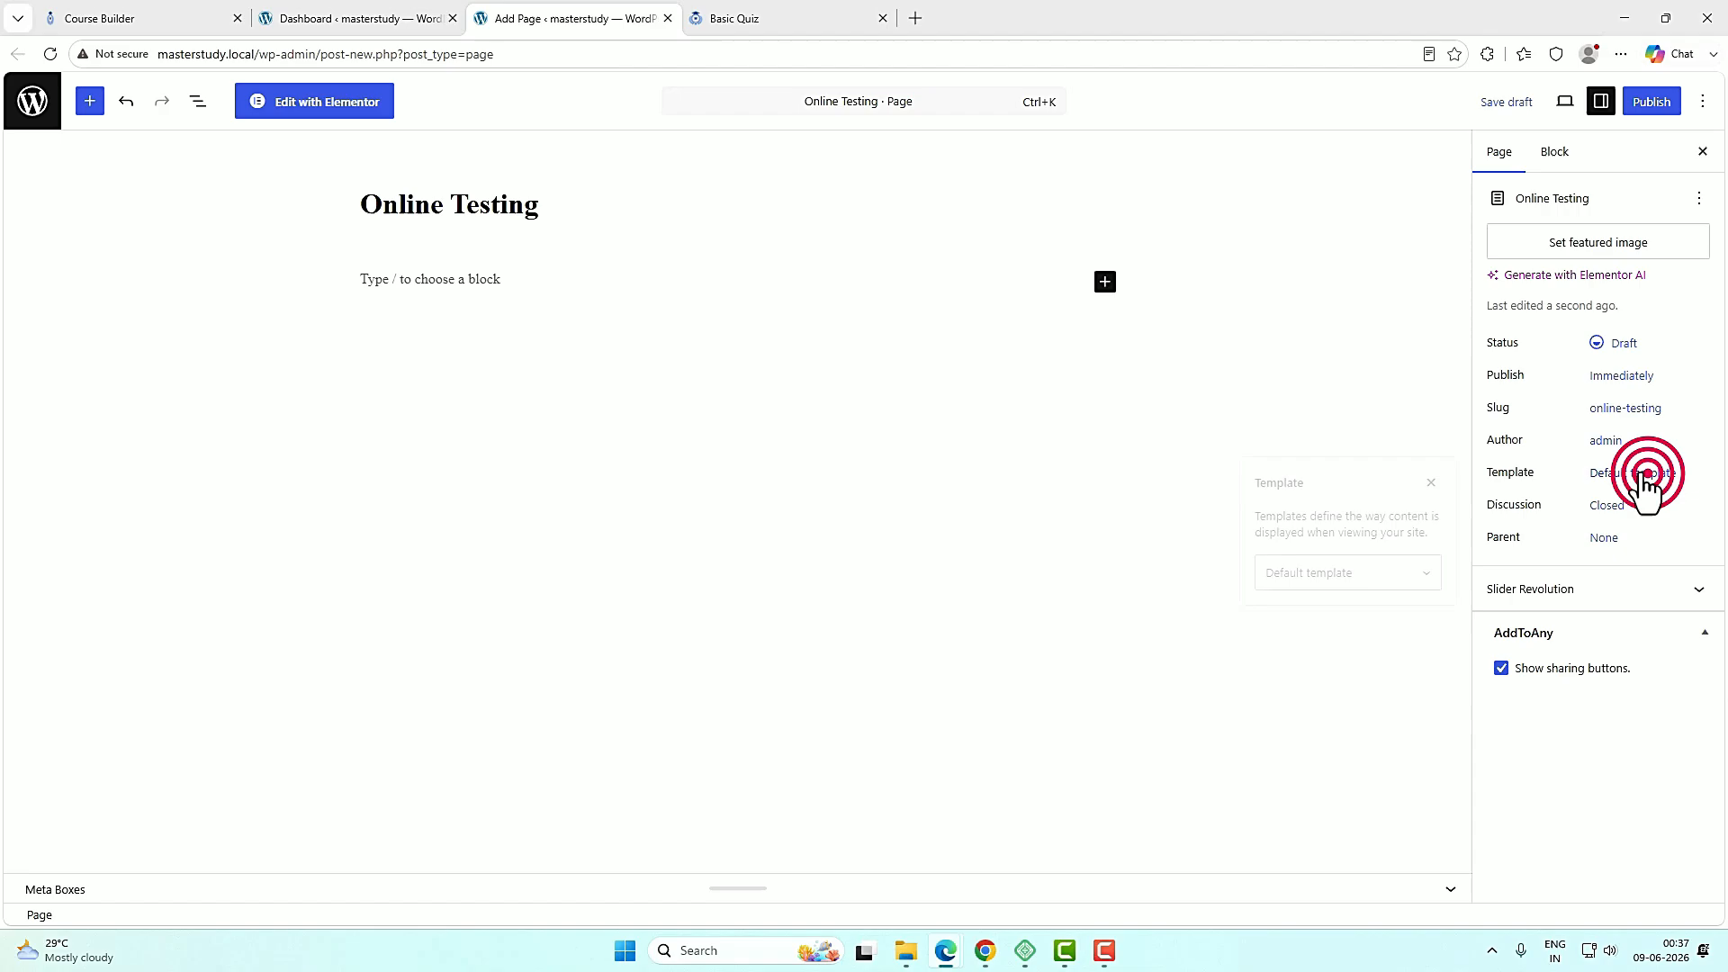
{"action": "left_click", "coordinate": [1351, 578]}
{"action": "left_click", "coordinate": [1314, 652]}
{"action": "left_click", "coordinate": [1656, 103]}
{"action": "left_click", "coordinate": [1657, 102]}
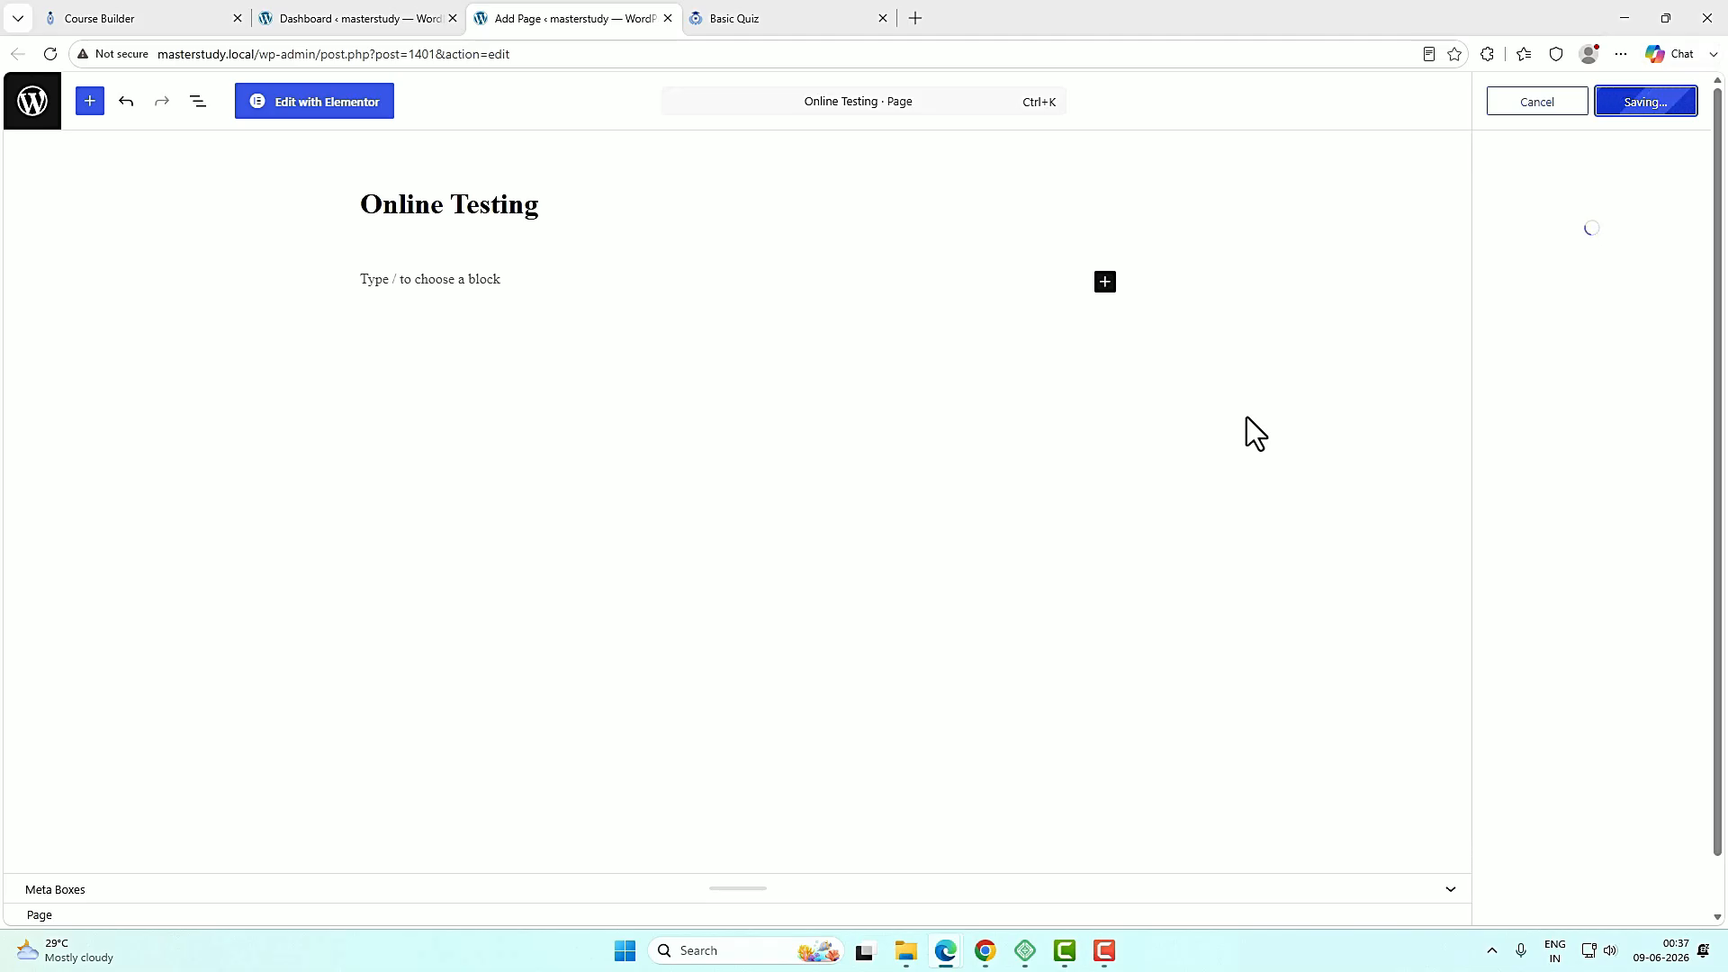
Open the MasterStudy Pro addons from the dashboard and check that the Online Testing addon is enabled.
{"action": "left_click", "coordinate": [351, 18]}
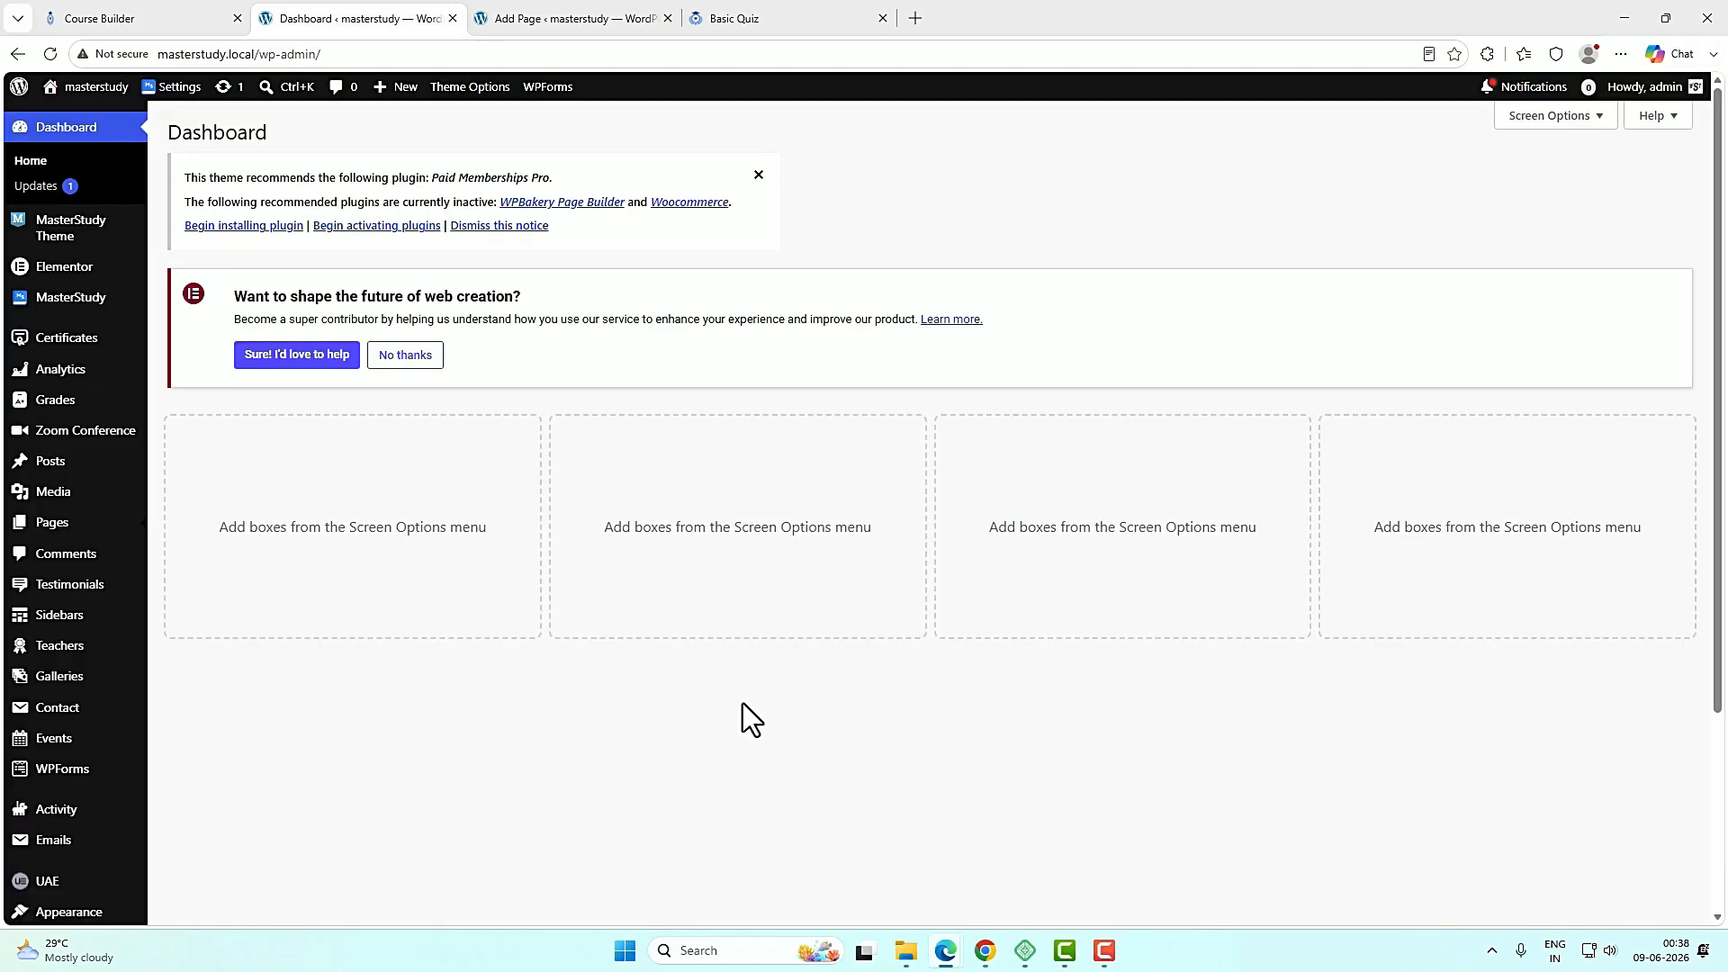
{"action": "mouse_move", "coordinate": [65, 306]}
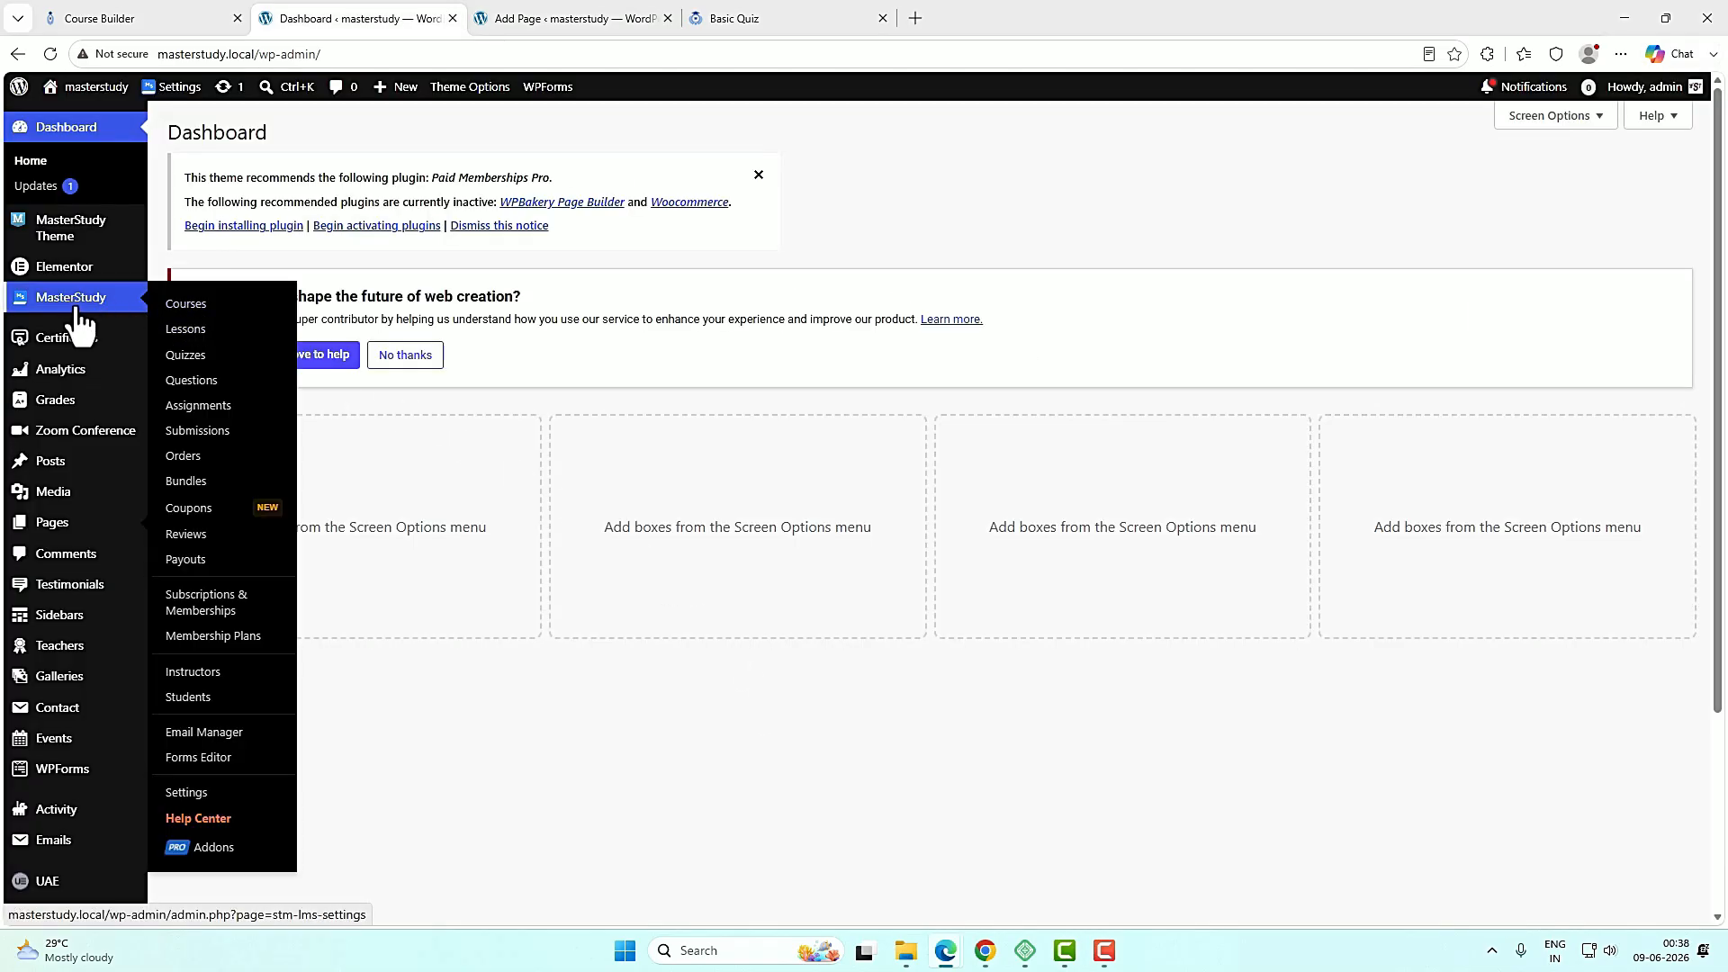
{"action": "left_click", "coordinate": [214, 850]}
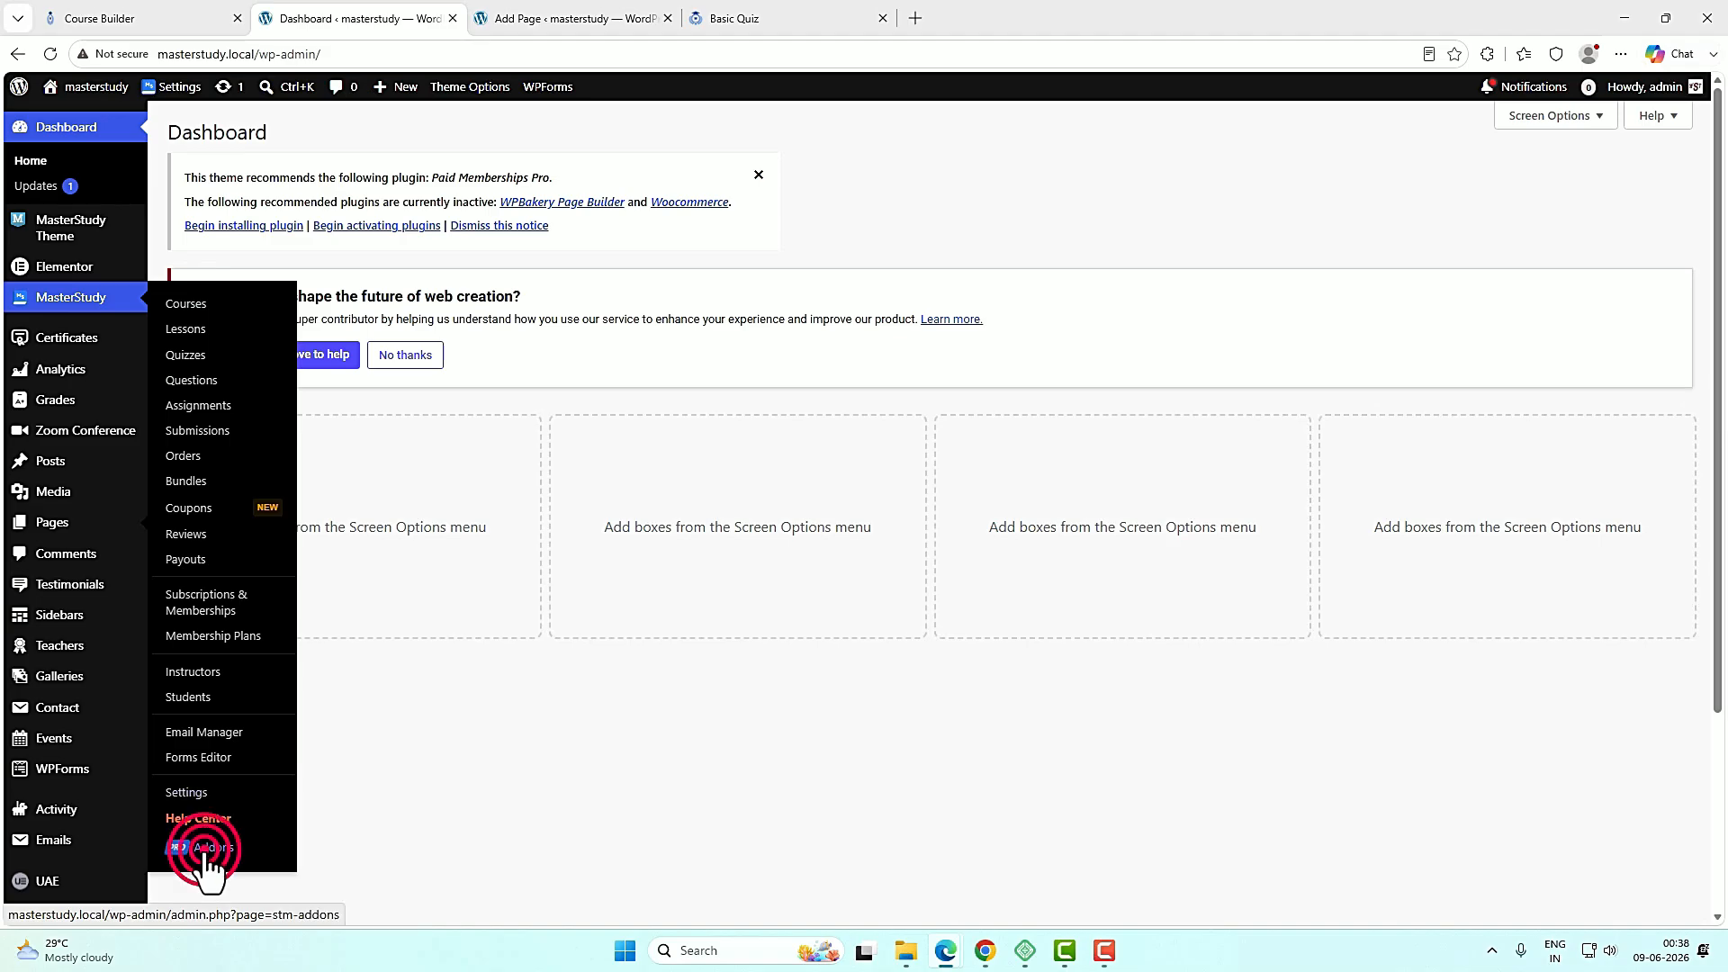
{"action": "scroll", "coordinate": [1344, 689], "scroll_direction": "down", "scroll_amount": 20}
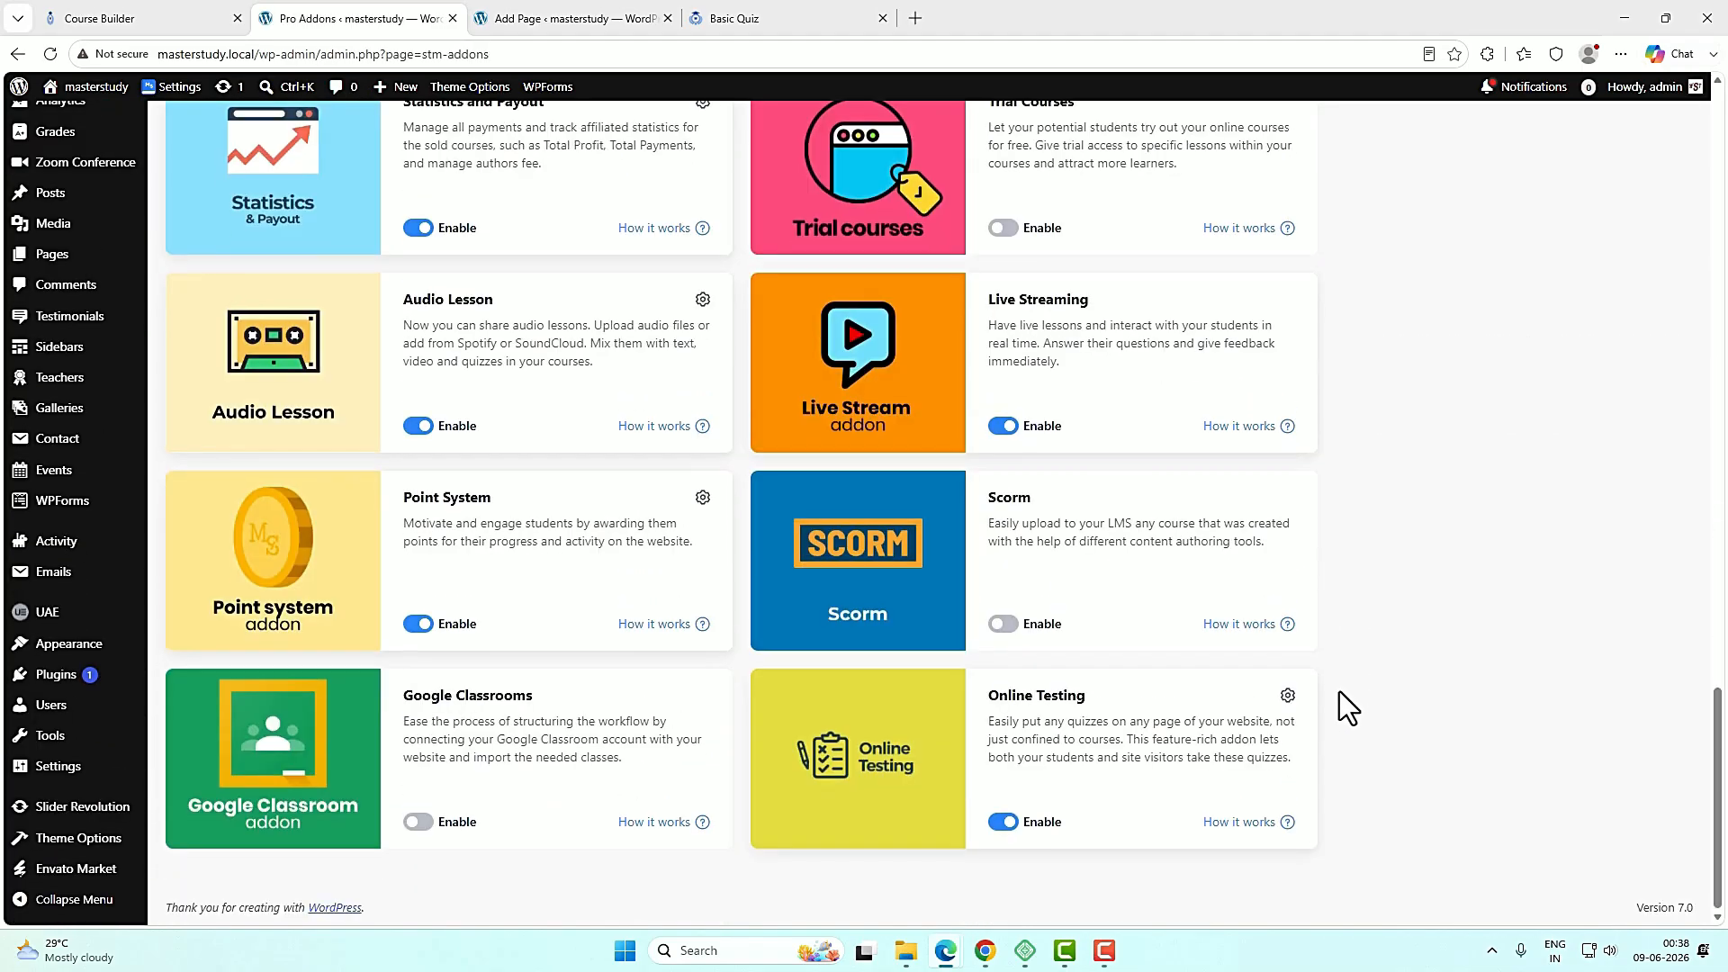
{"action": "left_click_drag", "start_coordinate": [1008, 694], "coordinate": [1087, 695]}
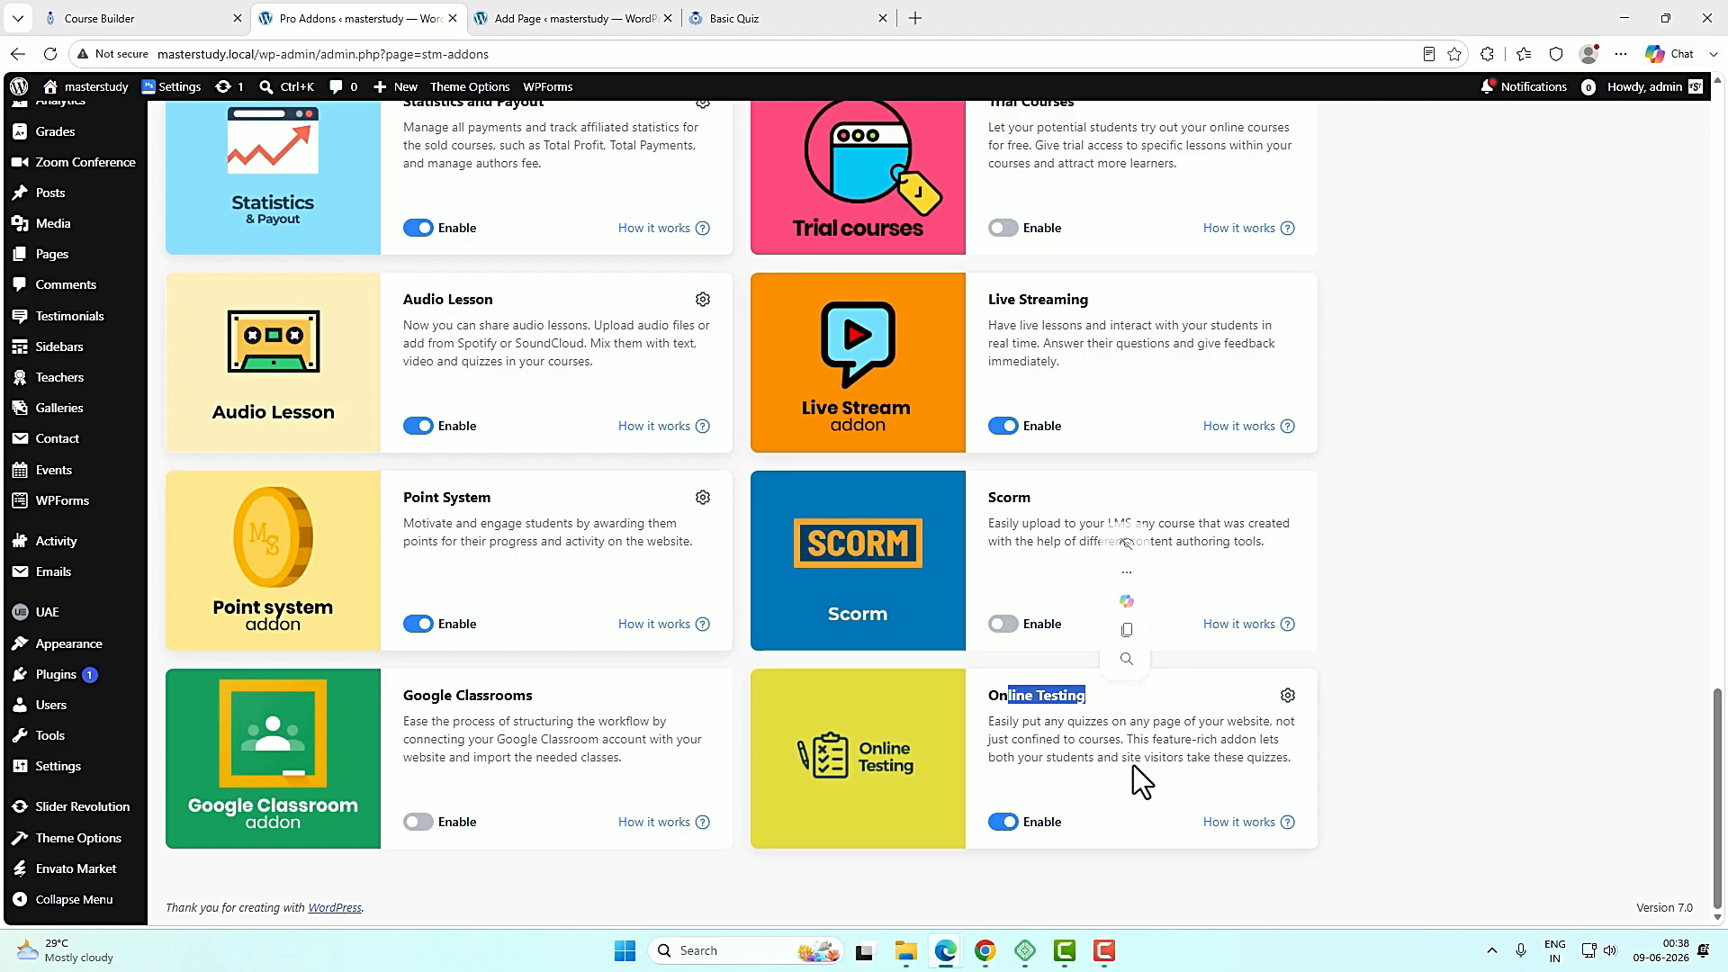
{"action": "scroll", "coordinate": [1123, 762], "scroll_direction": "up", "scroll_amount": 5}
{"action": "scroll", "coordinate": [175, 414], "scroll_direction": "up", "scroll_amount": 4}
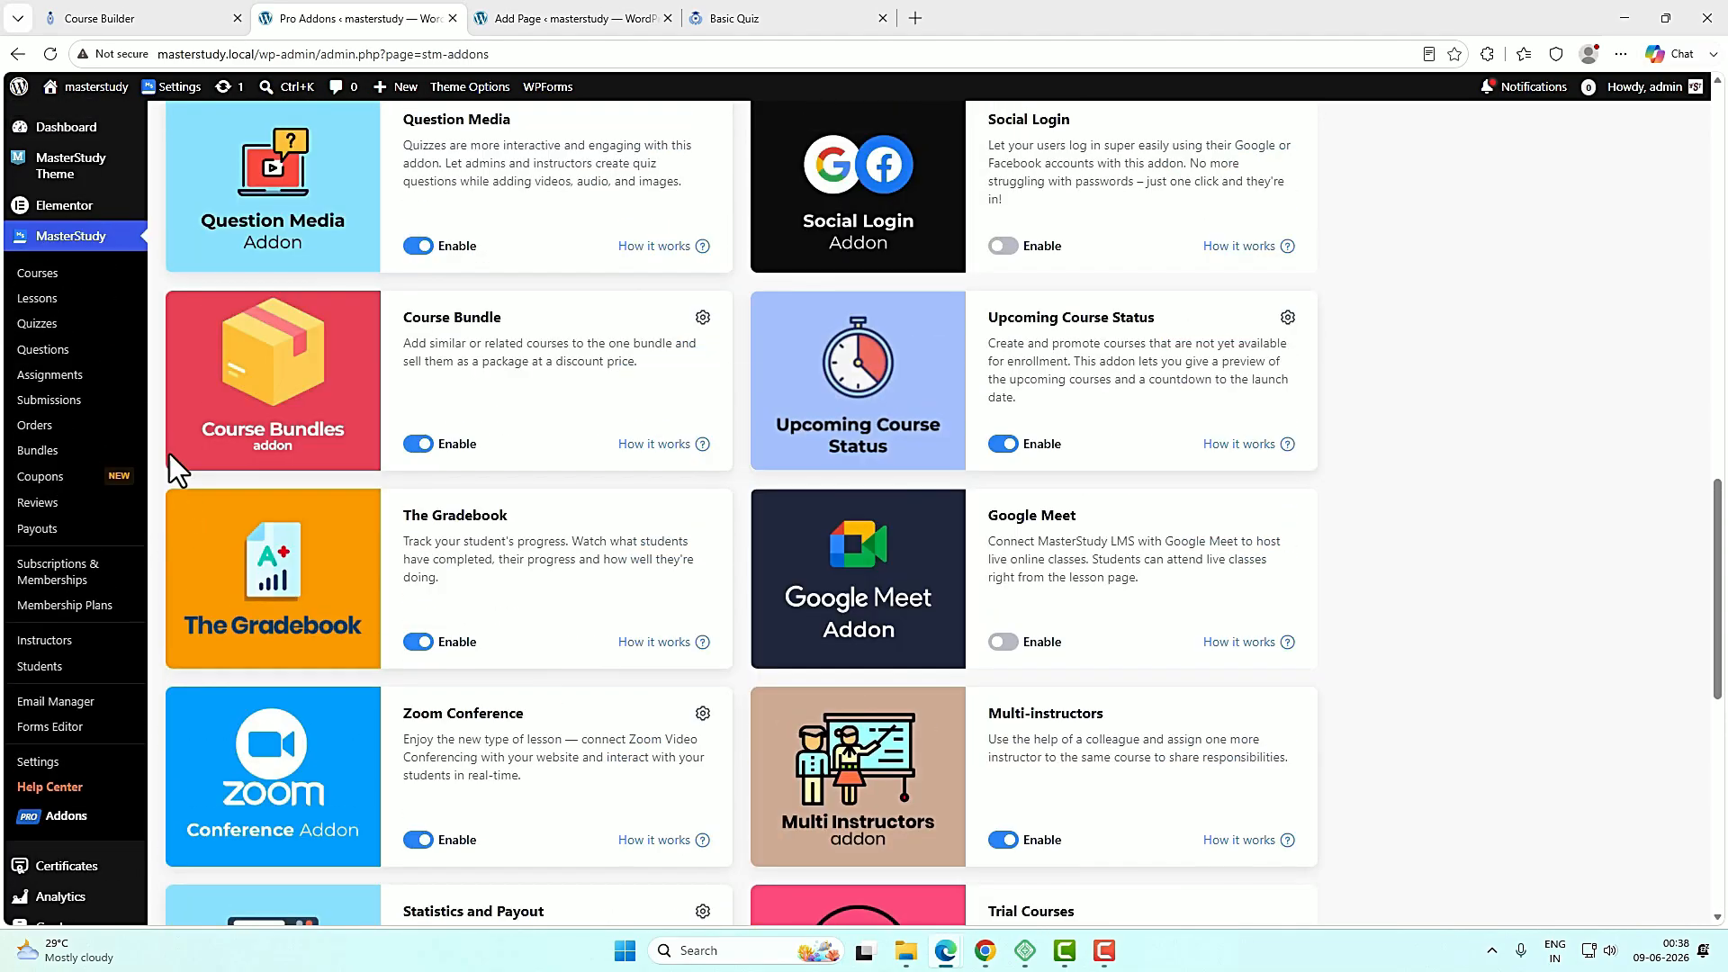
Open Basic Quiz from the MasterStudy quizzes list and copy its shortcode.
{"action": "left_click", "coordinate": [40, 325]}
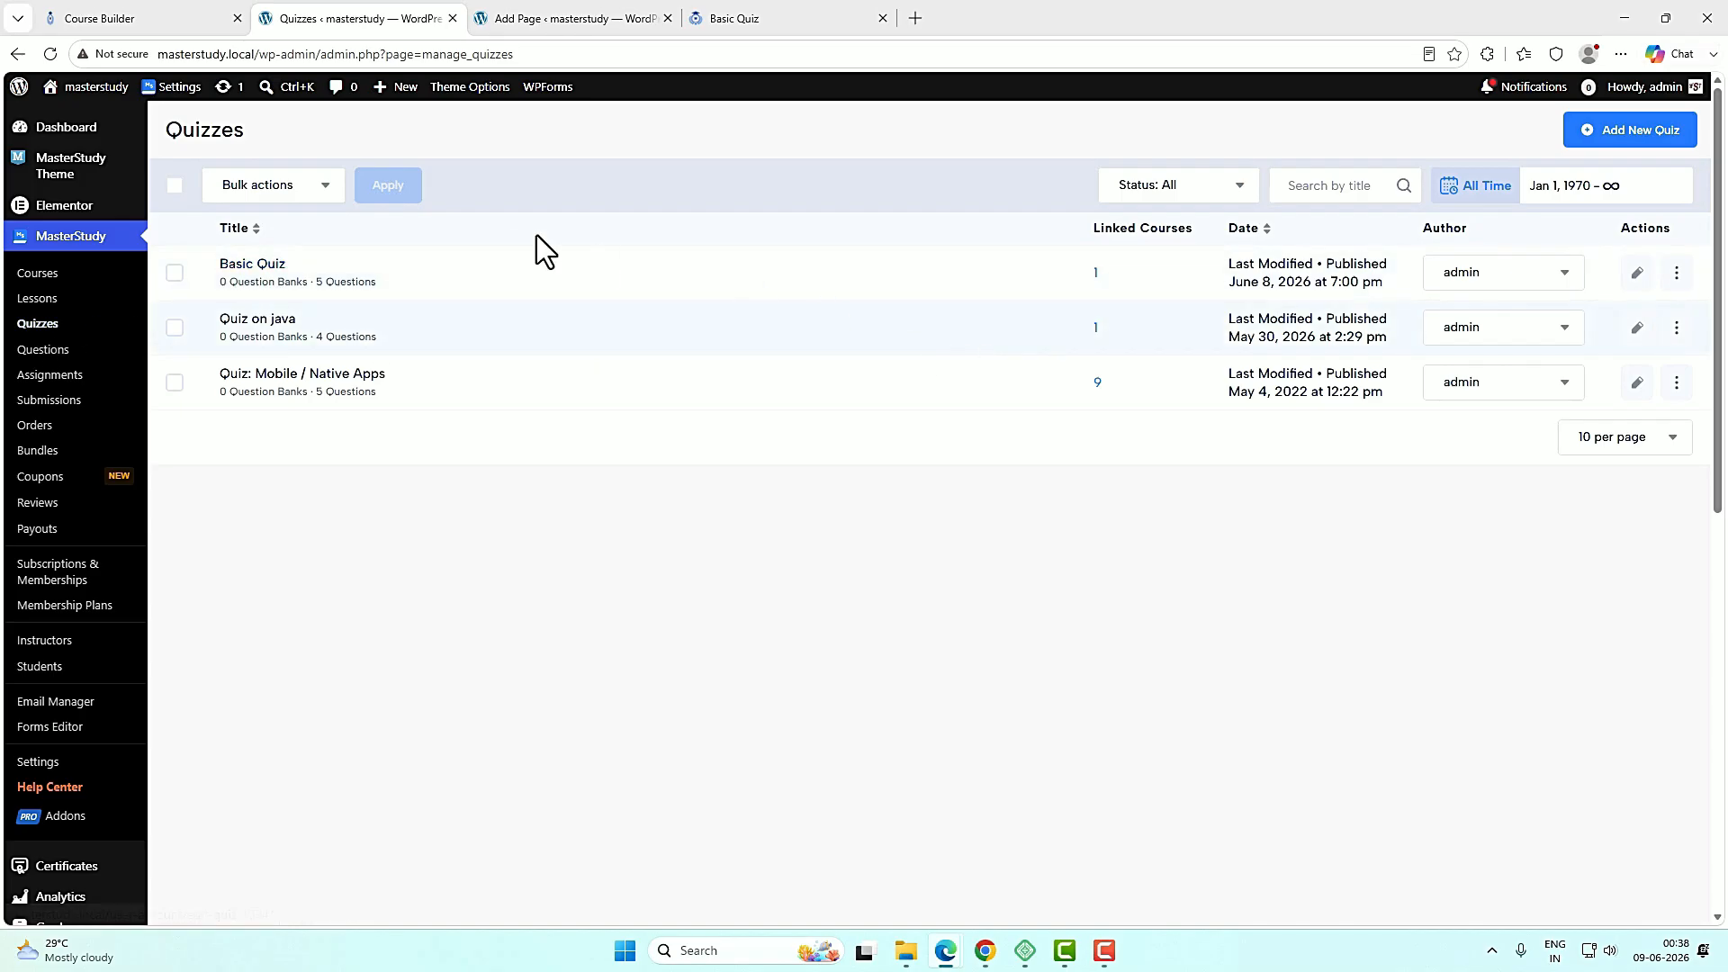
{"action": "left_click", "coordinate": [253, 264]}
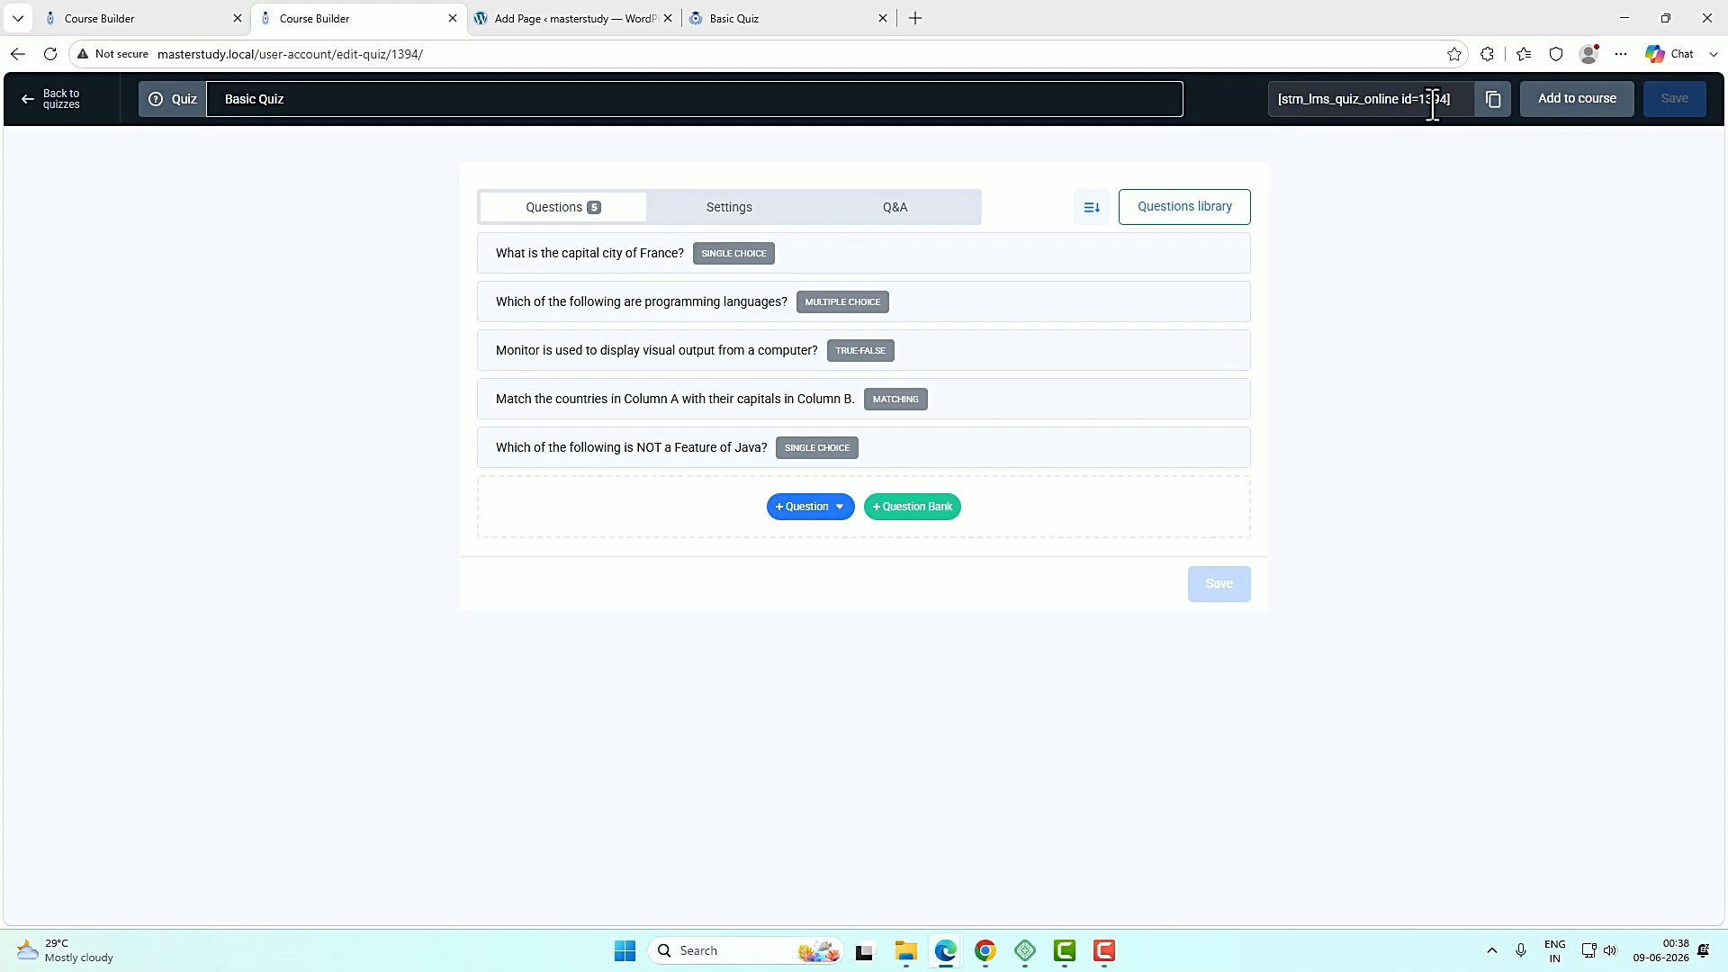
{"action": "left_click", "coordinate": [1493, 100]}
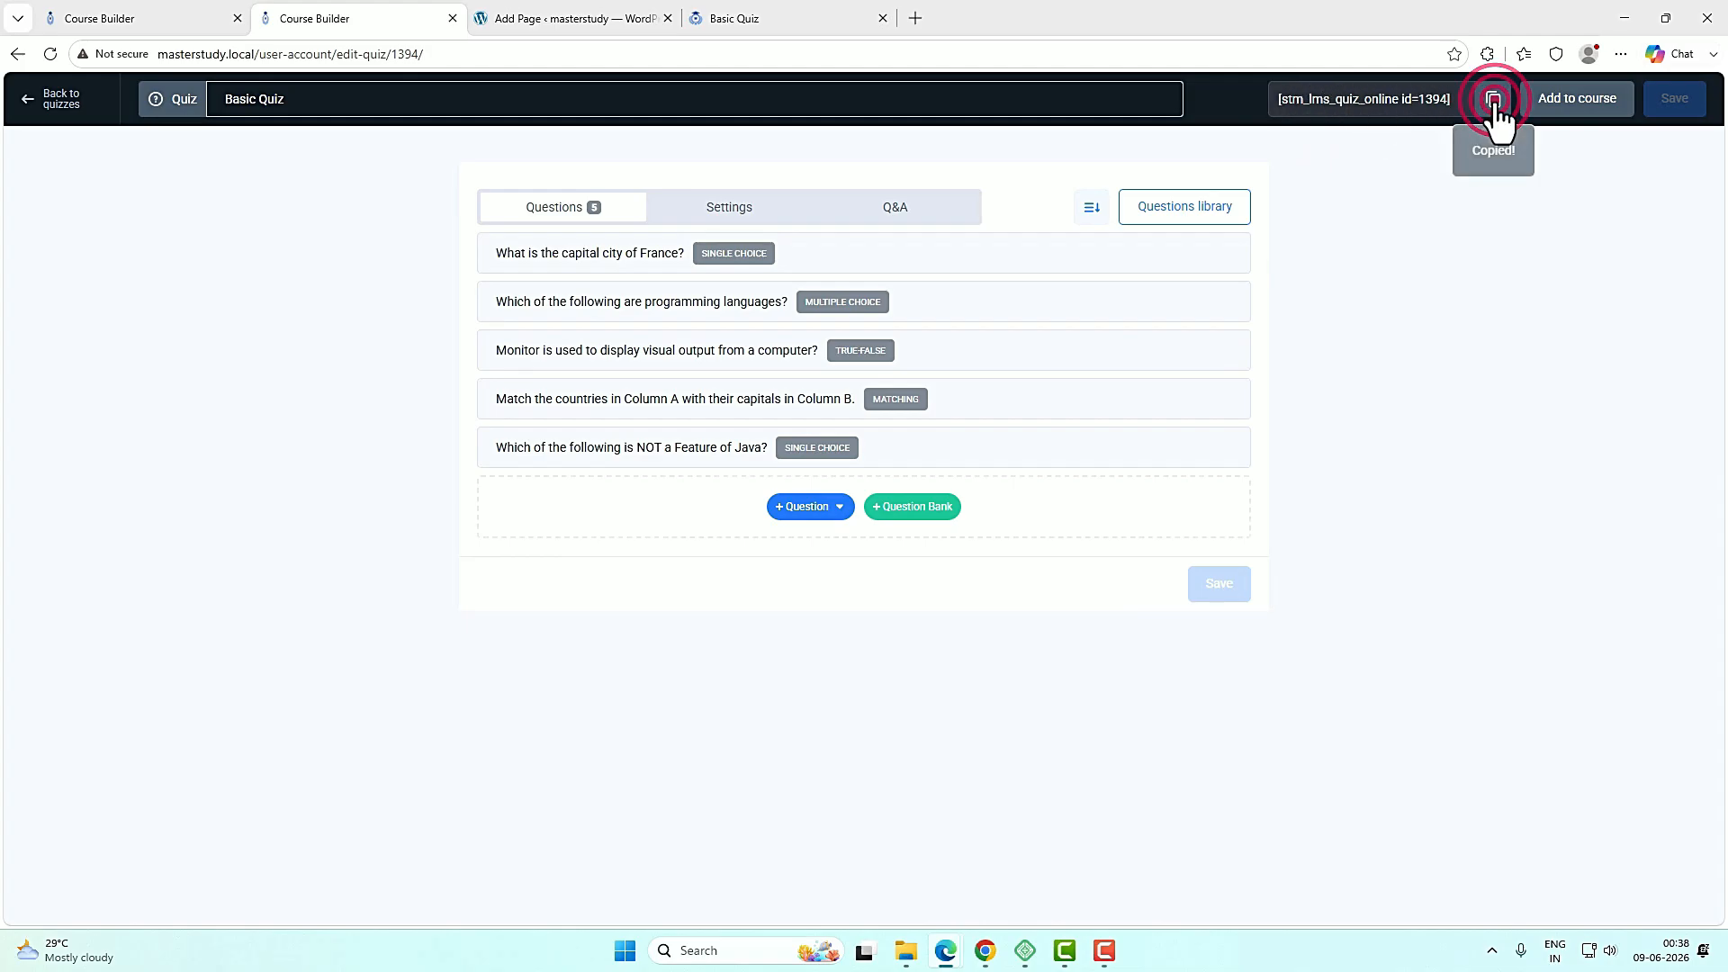
Add a Shortcode block containing [stm_lms_quiz_online id=1394] to the Online Testing page and save the page.
{"action": "left_click", "coordinate": [567, 18]}
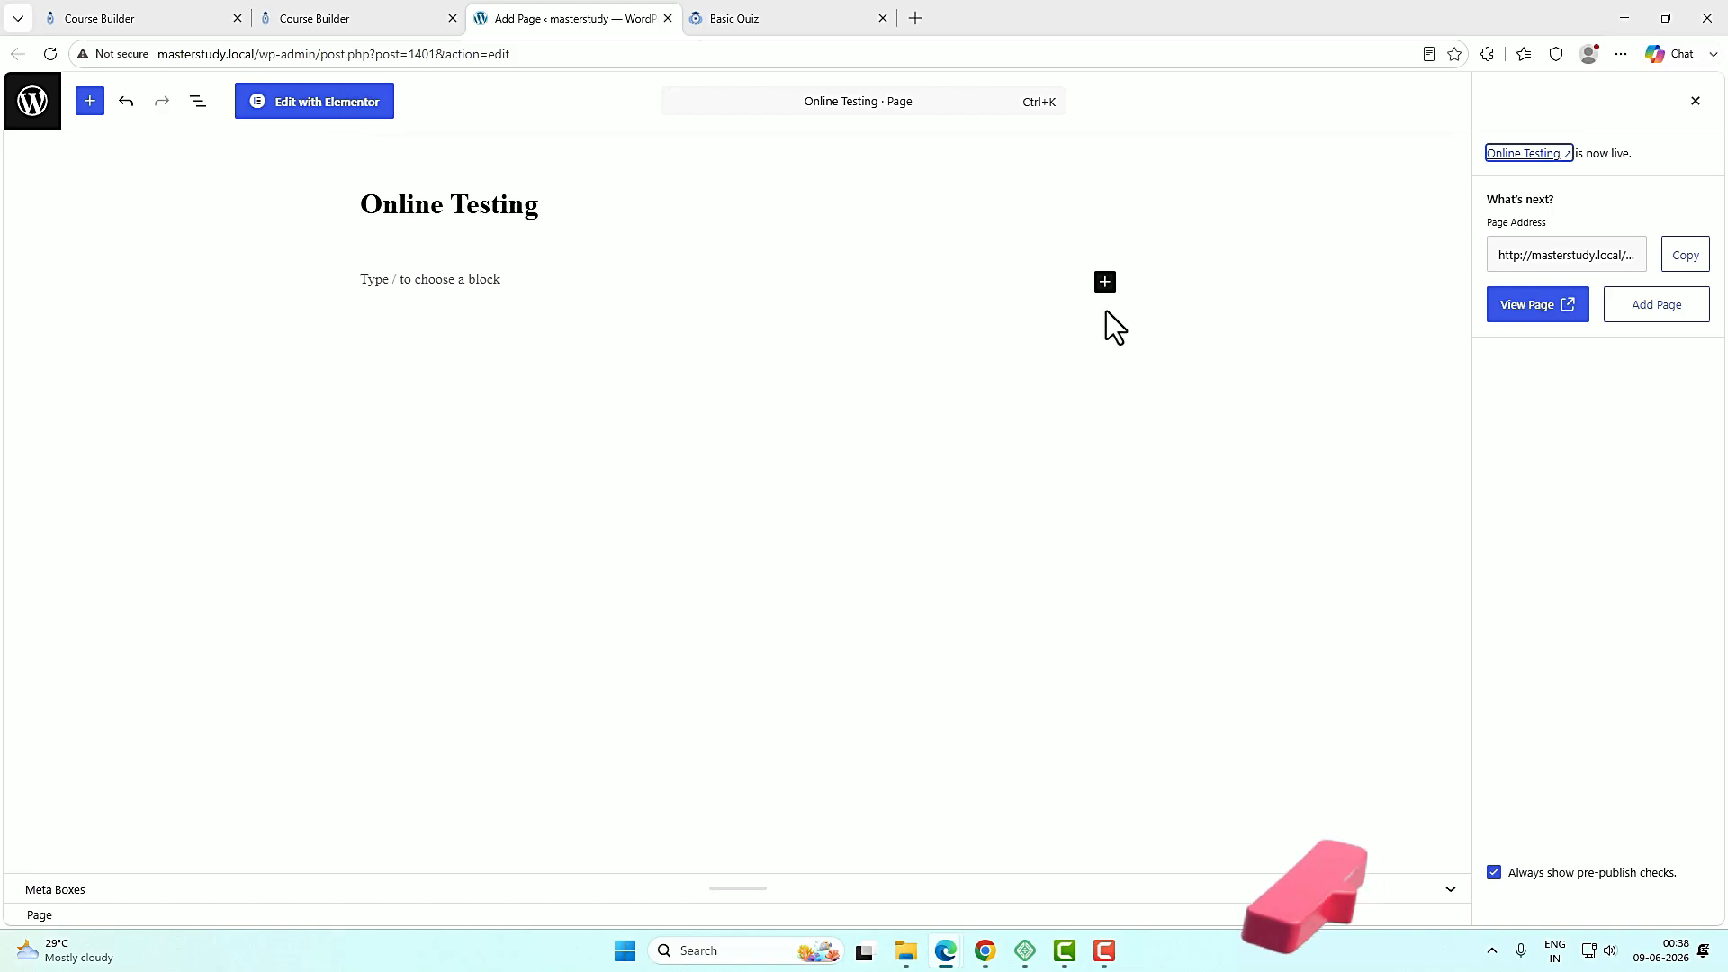
{"action": "left_click", "coordinate": [1108, 284]}
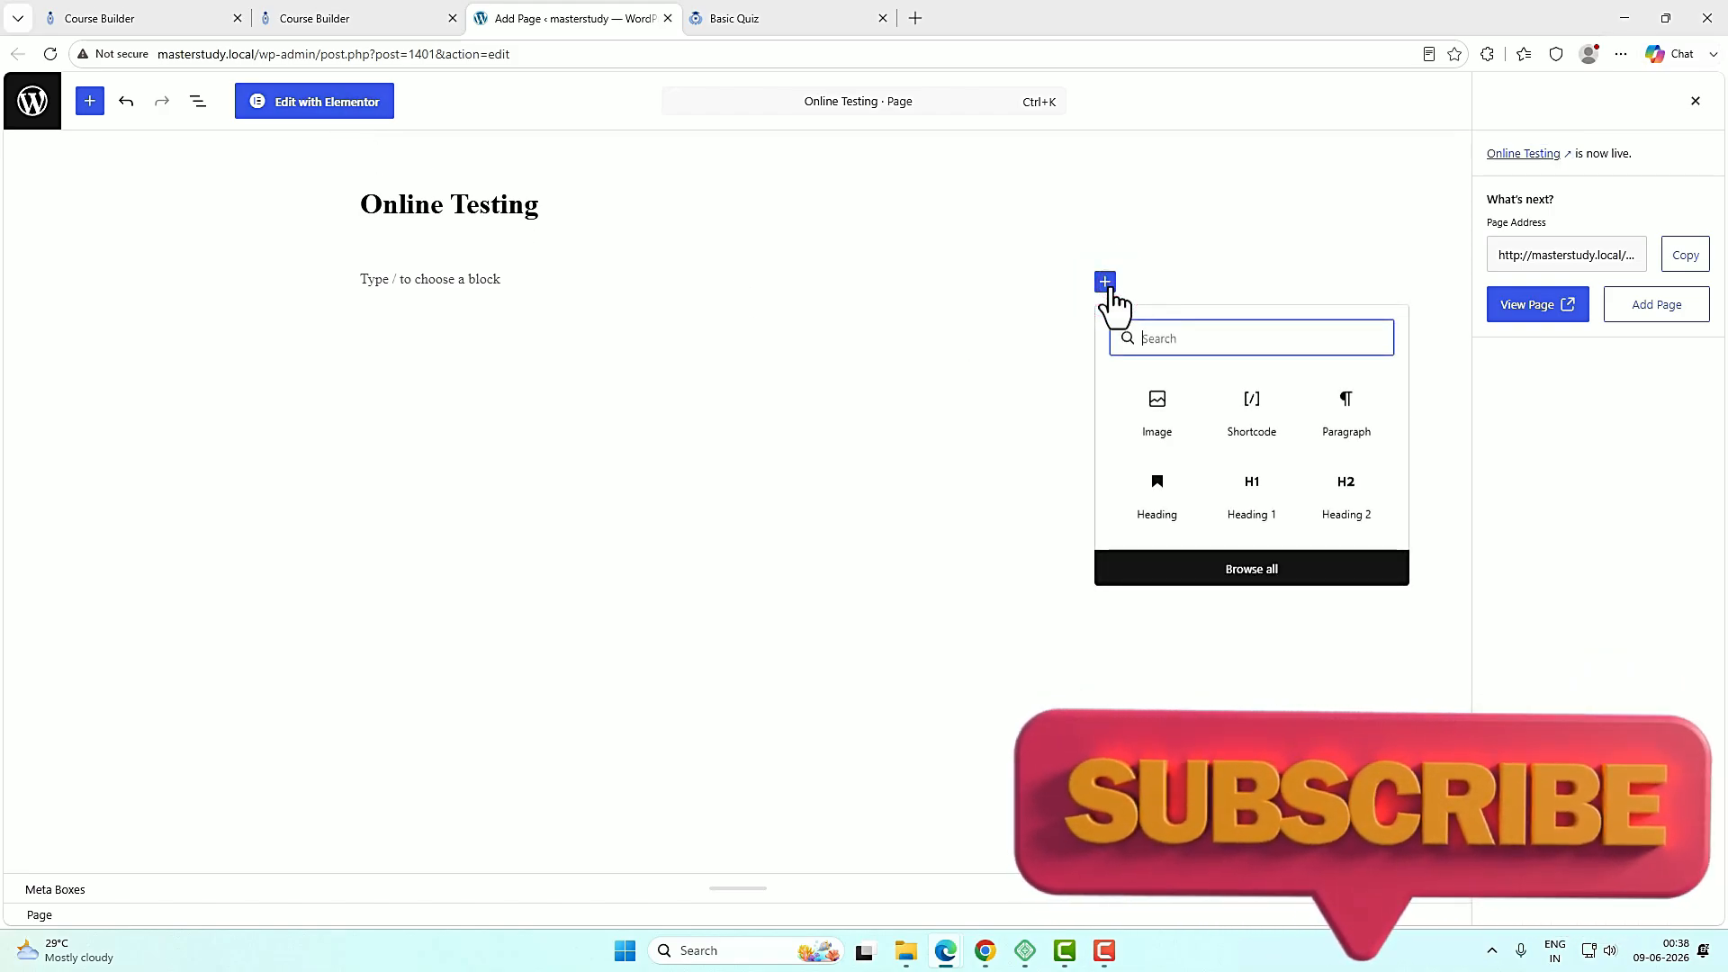
{"action": "type", "text": "sho"}
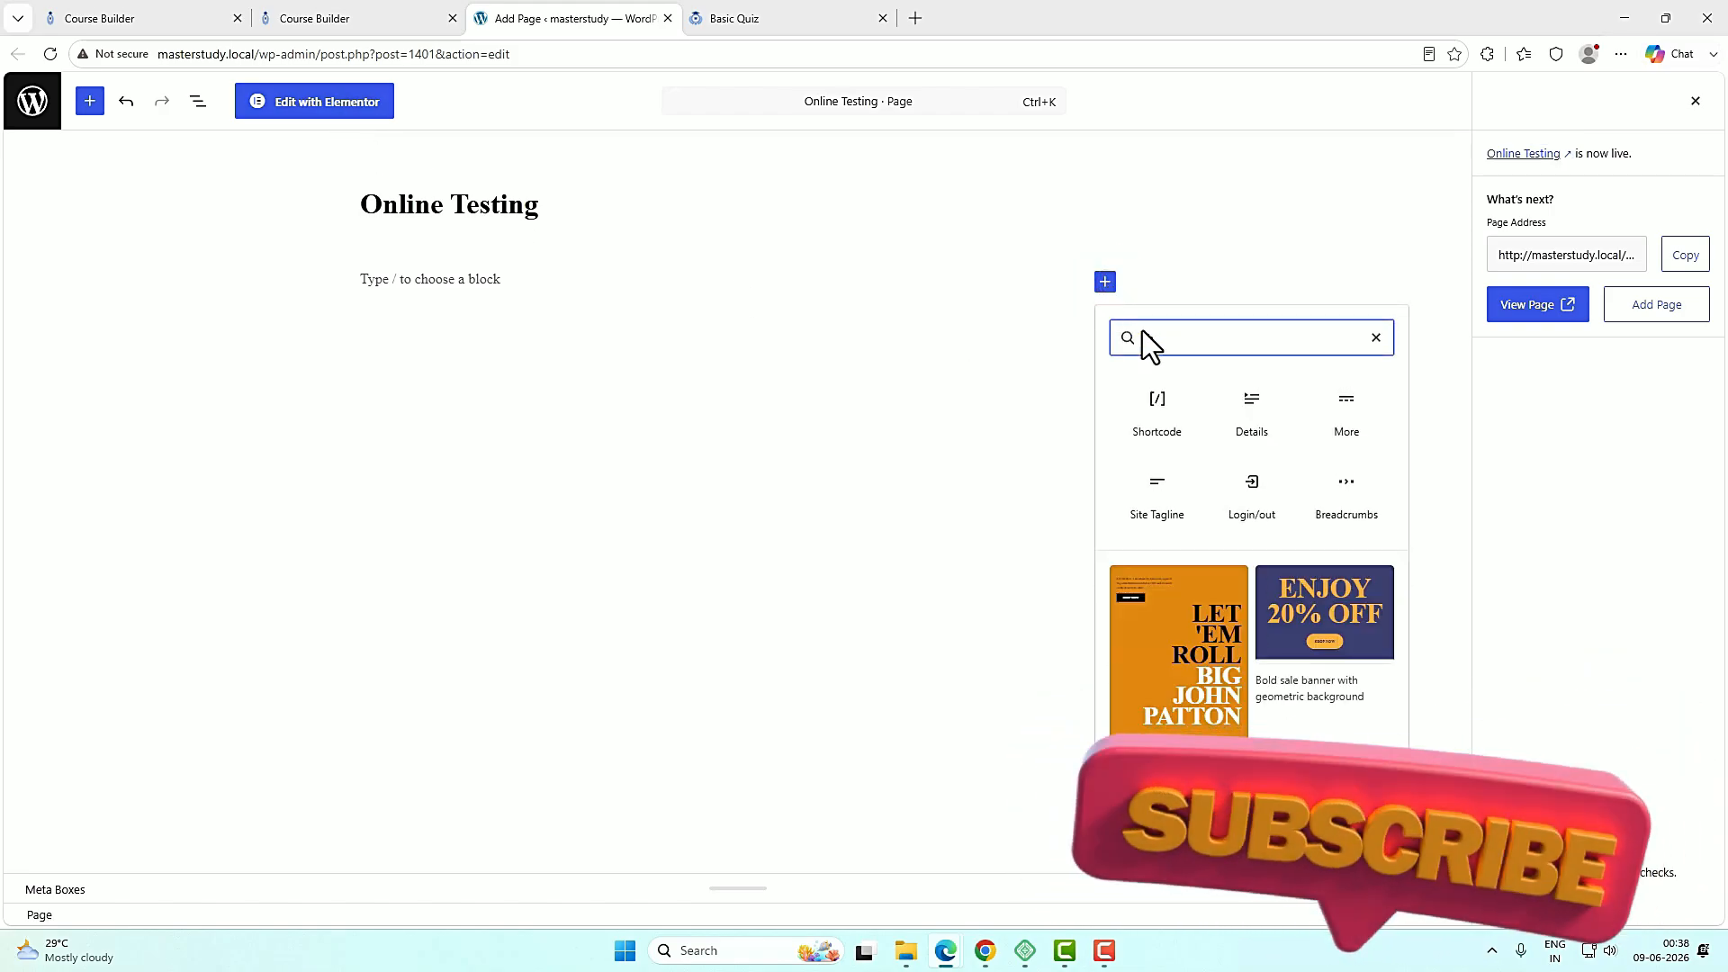
{"action": "left_click", "coordinate": [1152, 418]}
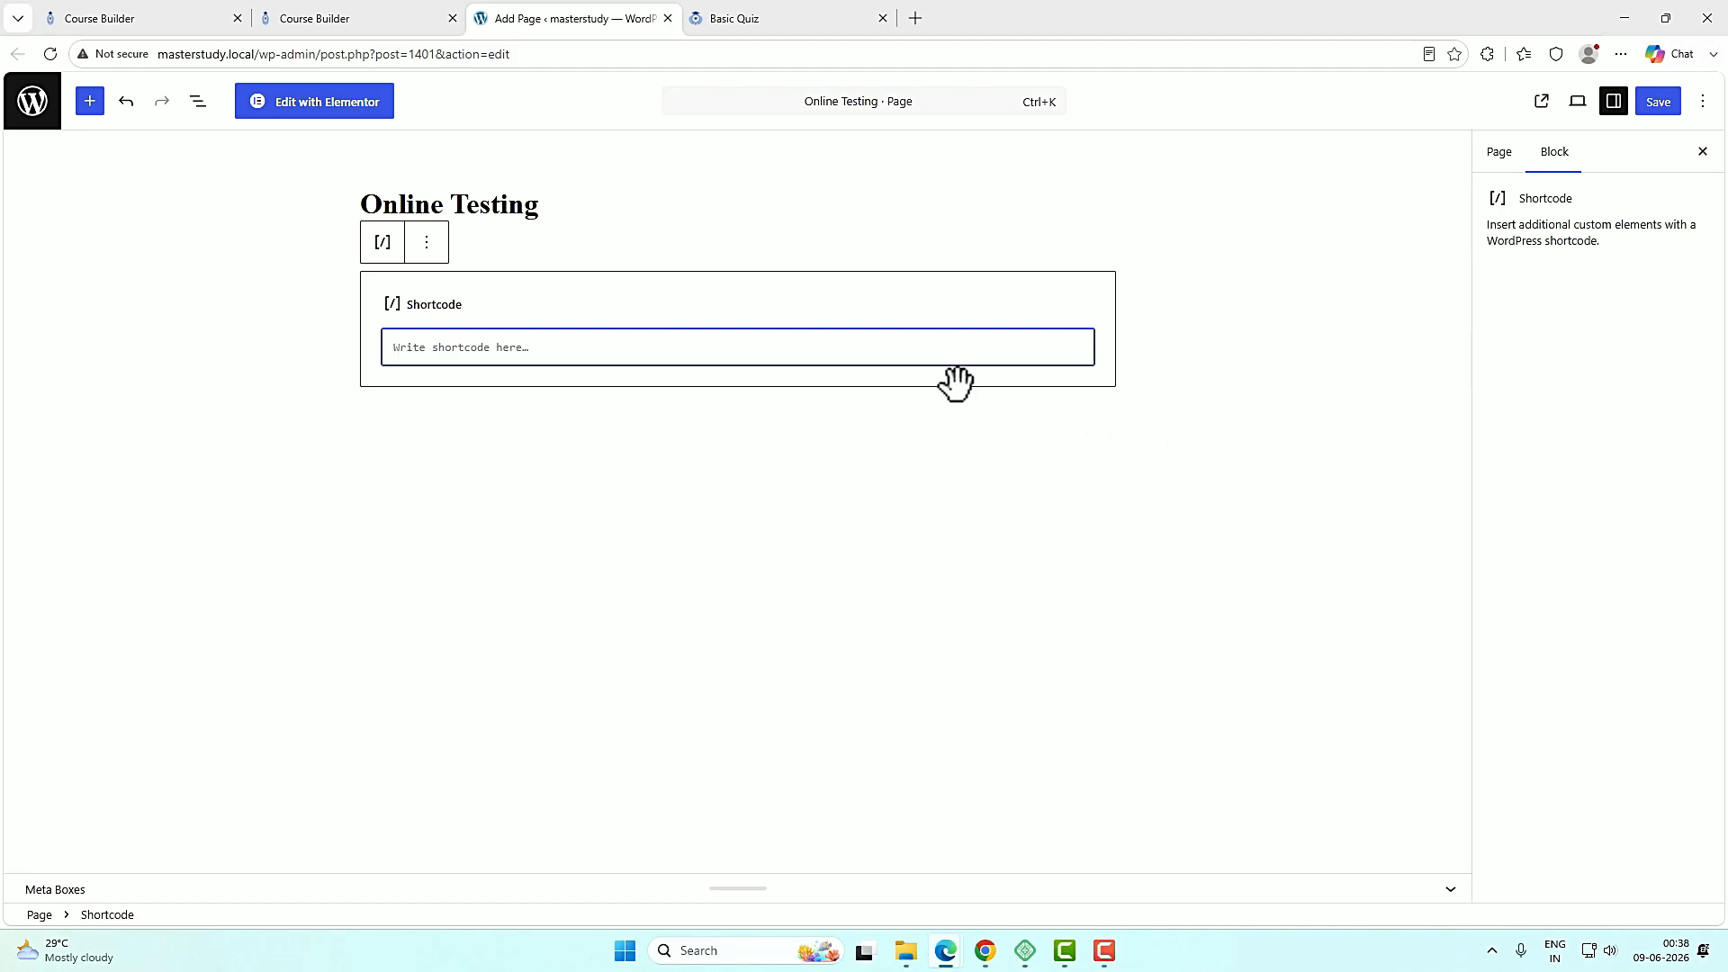
{"action": "key", "text": "ctrl+v"}
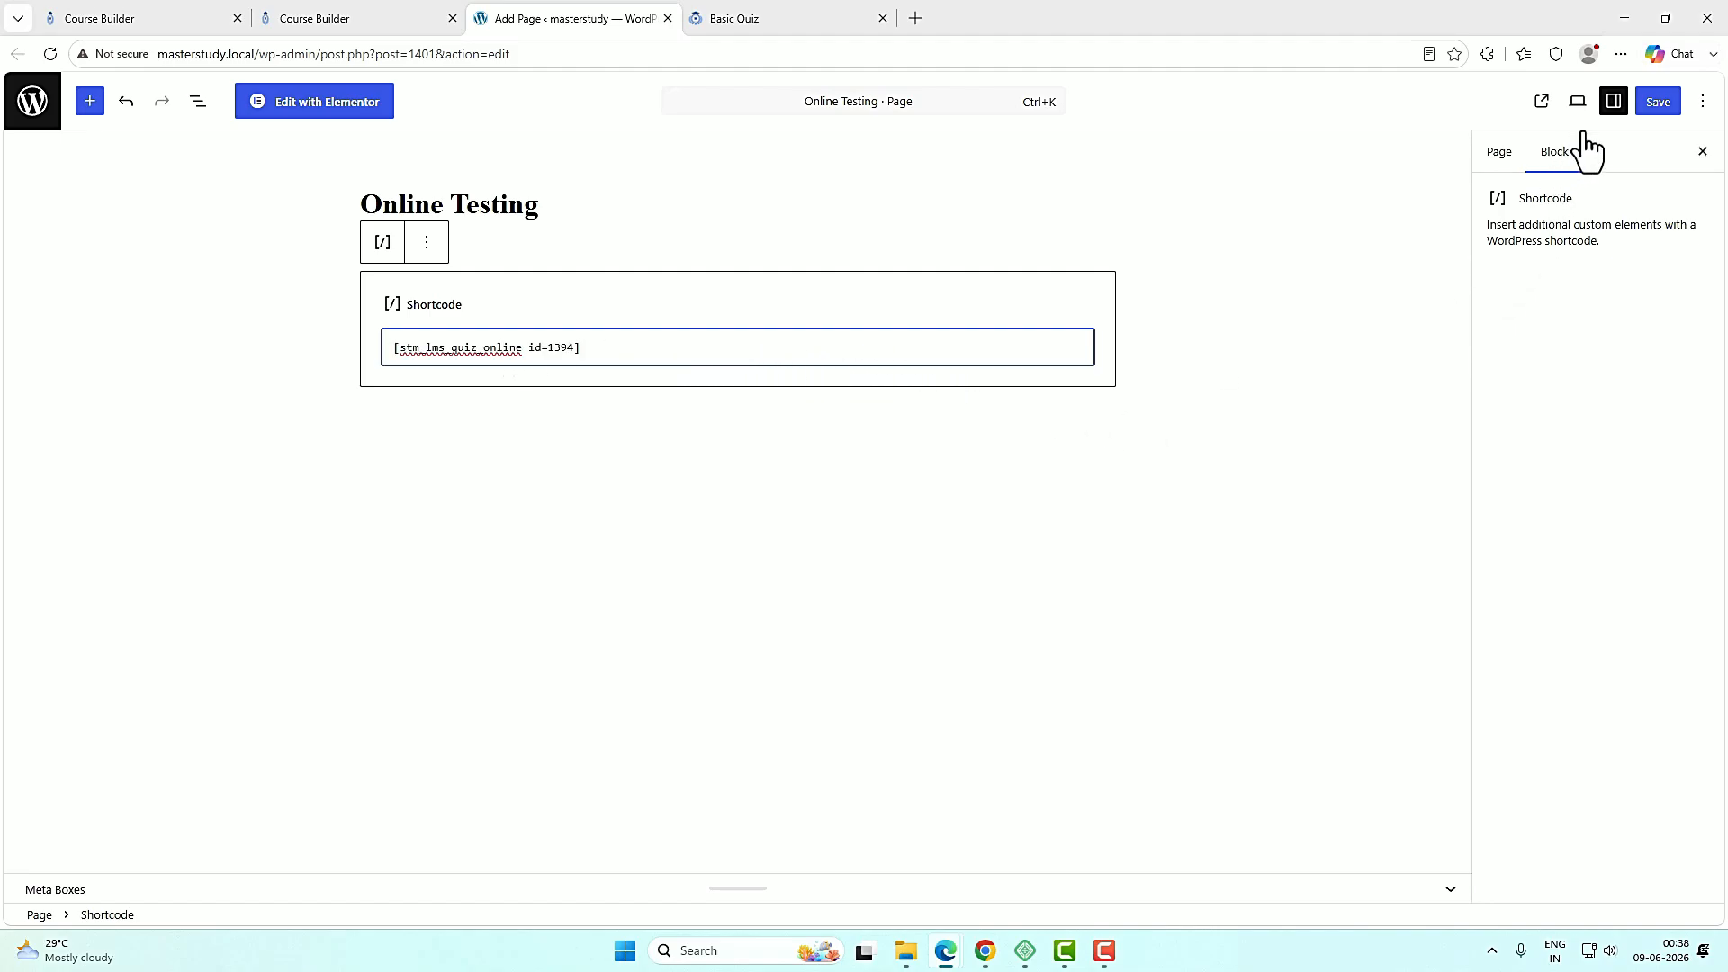
{"action": "left_click", "coordinate": [1653, 101]}
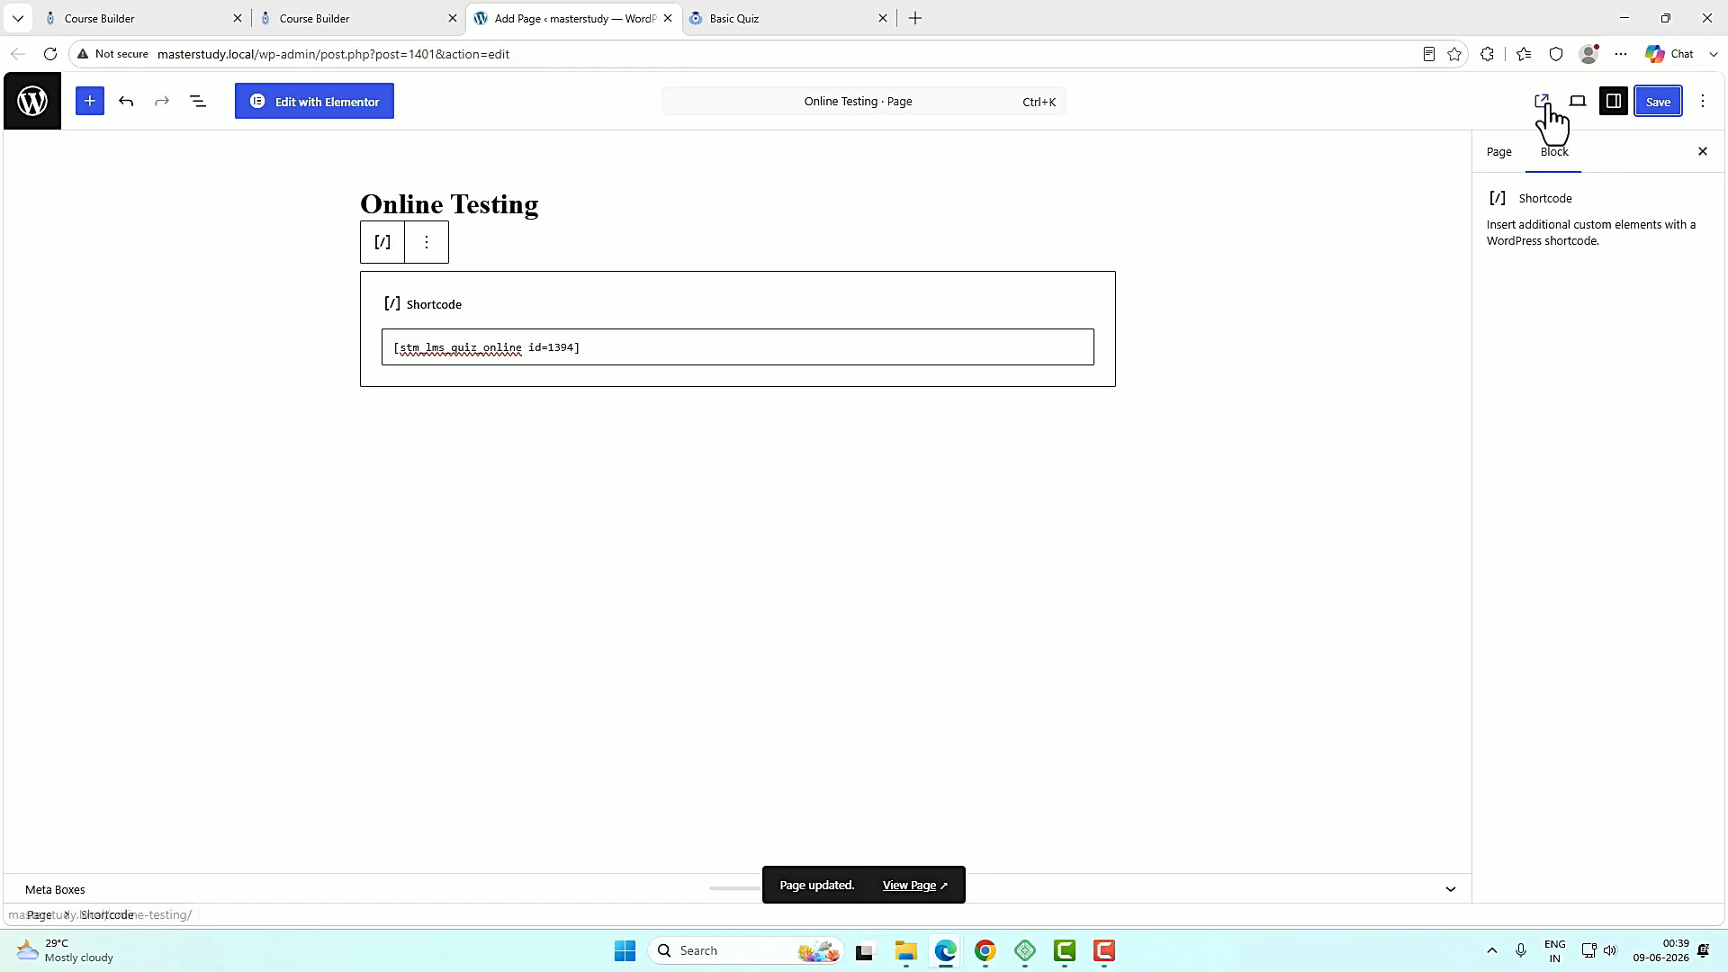
View the live Online Testing page and look through the embedded Basic Quiz.
{"action": "left_click", "coordinate": [1542, 100]}
{"action": "scroll", "coordinate": [1368, 342], "scroll_direction": "down", "scroll_amount": 5}
{"action": "scroll", "coordinate": [960, 516], "scroll_direction": "up", "scroll_amount": 5}
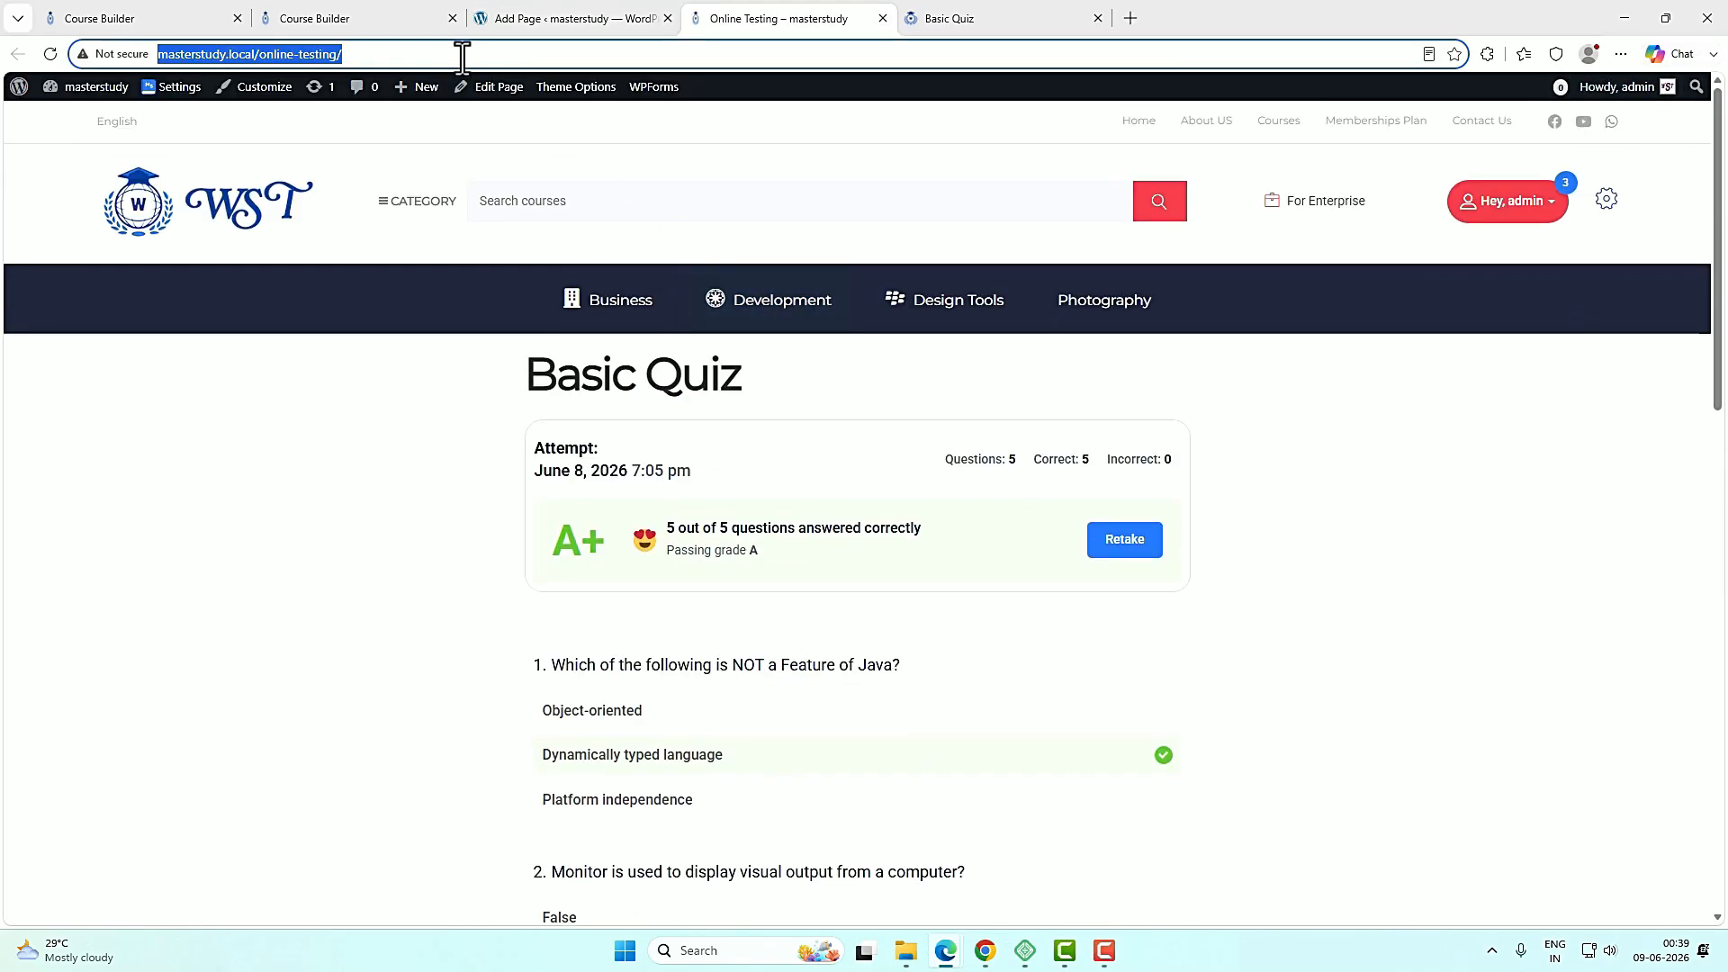
Open masterstudy.local/online-testing/ in an InPrivate window to view the Basic Quiz as a logged-out visitor.
{"action": "left_click", "coordinate": [1625, 55]}
{"action": "left_click", "coordinate": [1441, 149]}
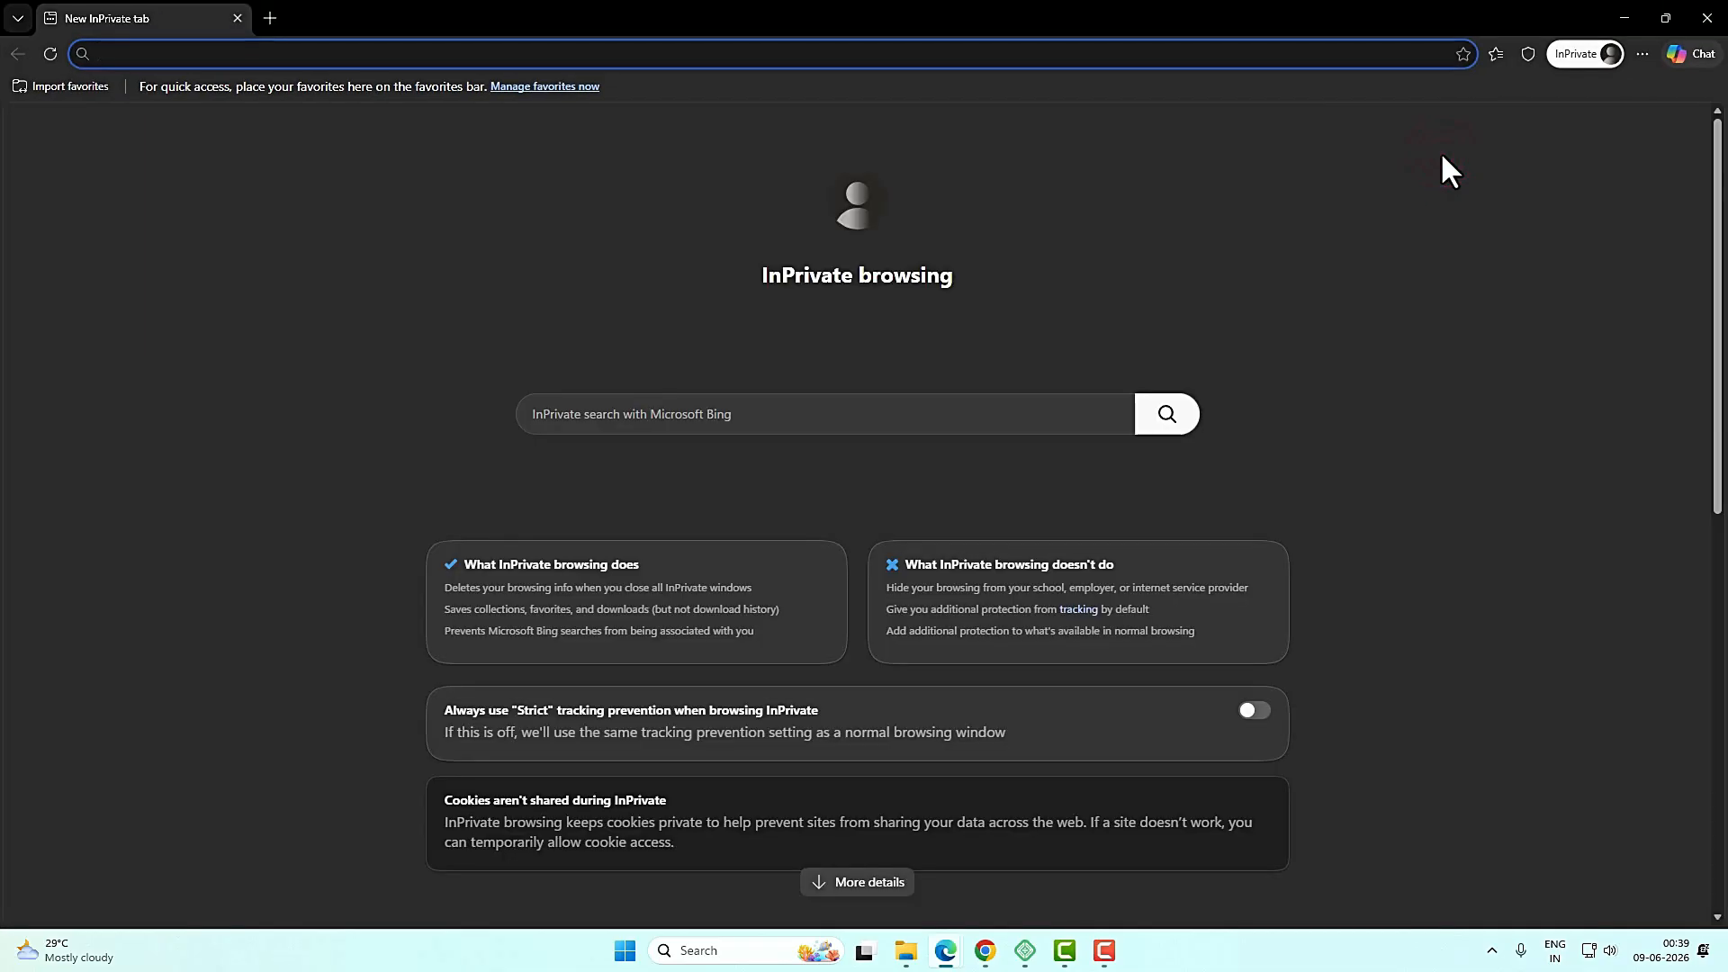
{"action": "key", "text": "ctrl+v"}
{"action": "key", "text": "Return"}
{"action": "scroll", "coordinate": [1203, 451], "scroll_direction": "down", "scroll_amount": 1}
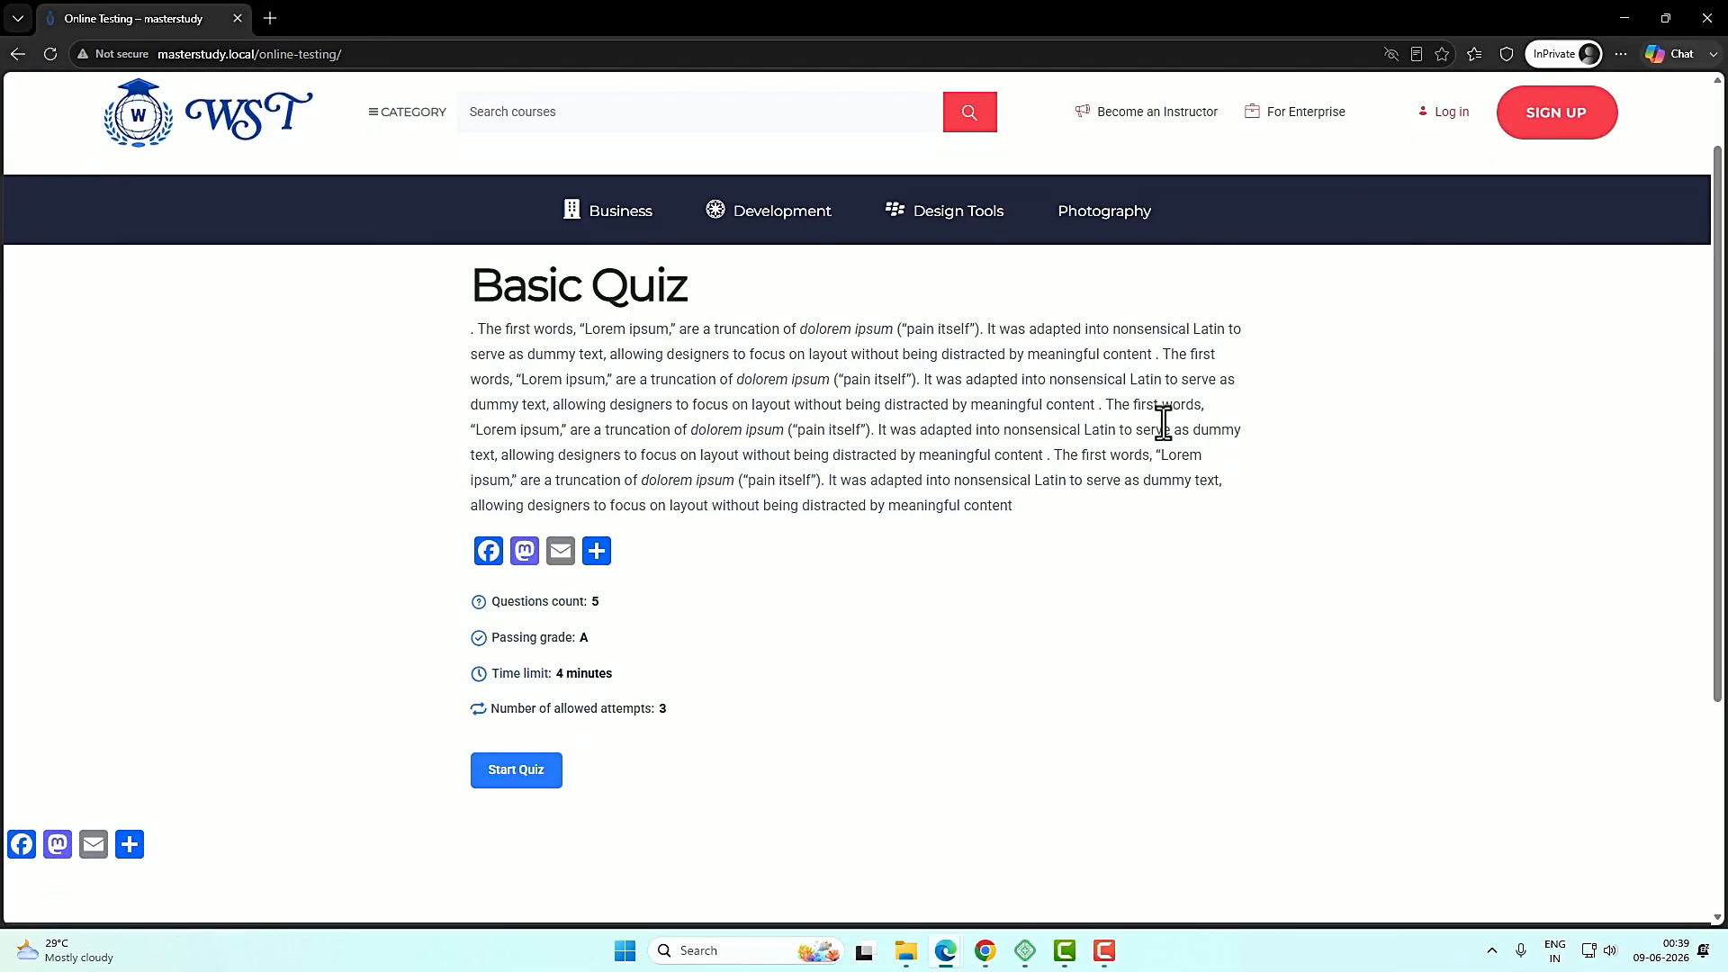